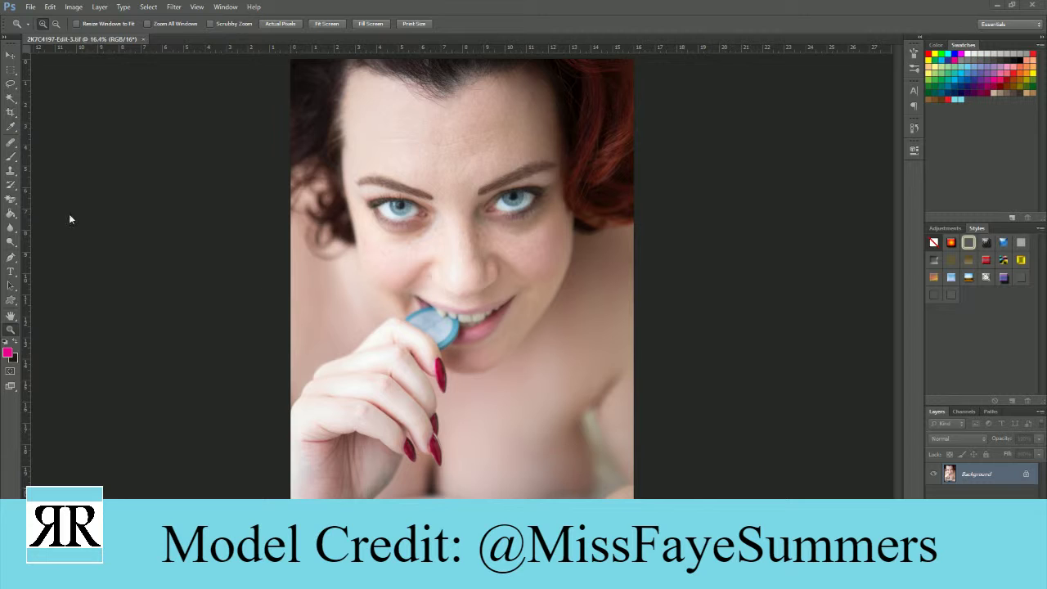
- Copy the Background to a new layer, then make the original Background layer active again
left_click(102, 8)
mouse_move(135, 18)
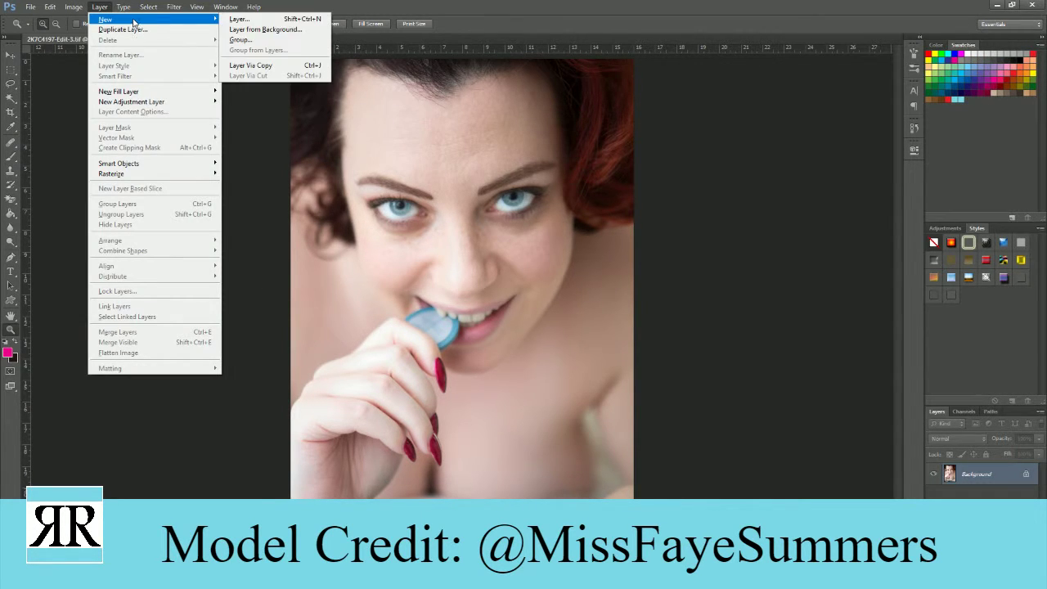
left_click(298, 65)
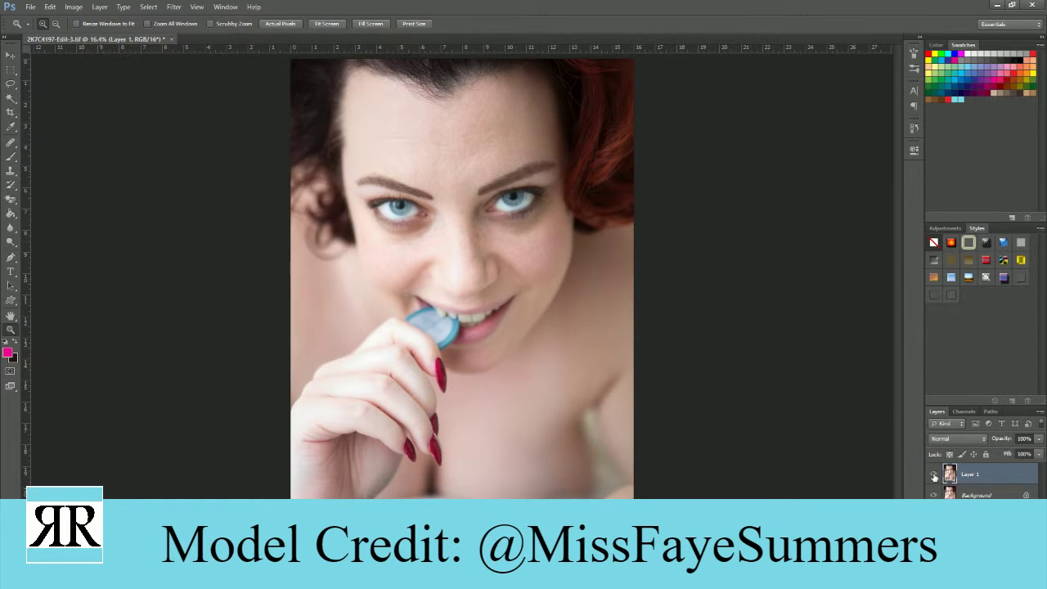
left_click(974, 494)
left_click(935, 475)
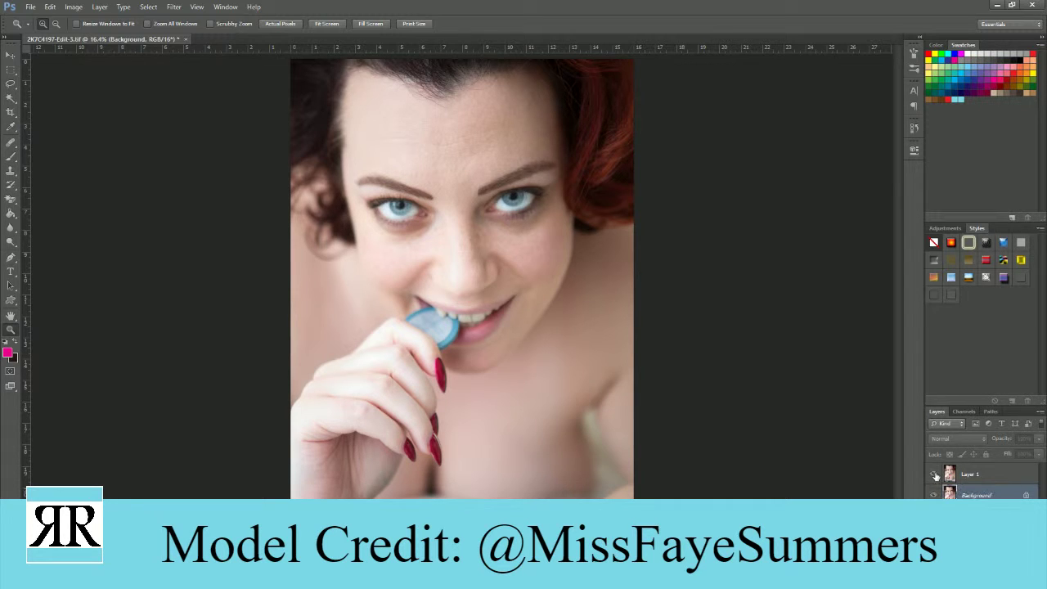
left_click(934, 475)
- Enlarge the Burn tool's brush and darken the hair at the photo's upper-left edge in the Midtones range
mouse_move(12, 242)
left_mouse_down()
mouse_move(55, 261)
mouse_move(58, 248)
left_mouse_up()
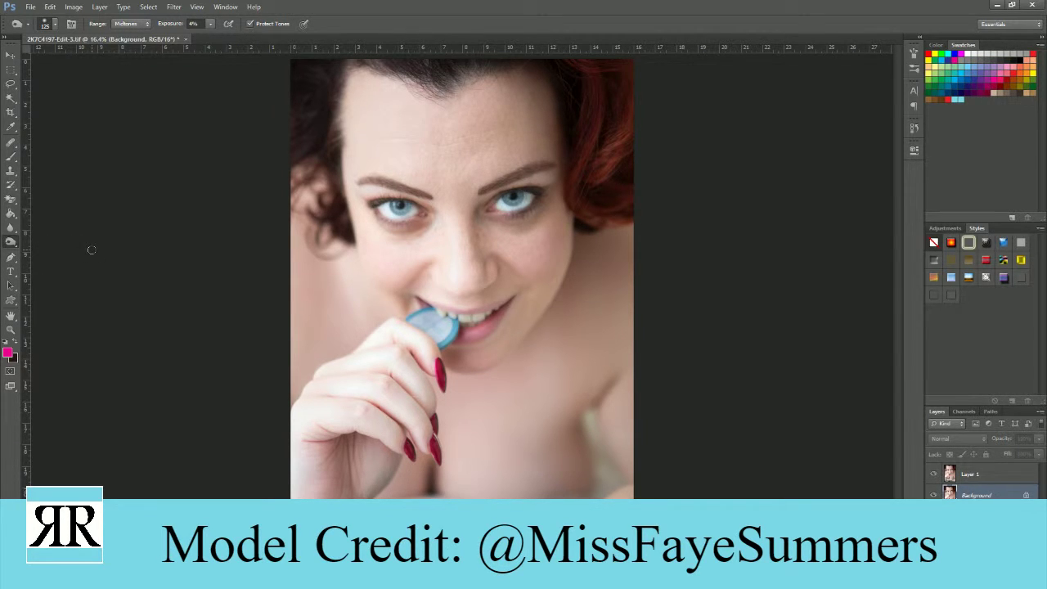
key("bracketright")
key("bracketright")
key("bracketright")
key("bracketright")
mouse_move(311, 75)
left_mouse_down()
mouse_move(307, 184)
mouse_move(318, 22)
mouse_move(332, 149)
mouse_move(321, 230)
mouse_move(299, 76)
left_mouse_up()
- Set the Burn range to Shadows and darken the hair on both sides of the face
left_click(131, 23)
left_click(127, 34)
mouse_move(313, 113)
left_mouse_down()
mouse_move(300, 203)
mouse_move(304, 35)
mouse_move(291, 222)
left_mouse_up()
mouse_move(573, 81)
left_mouse_down()
mouse_move(610, 103)
mouse_move(615, 87)
left_mouse_up()
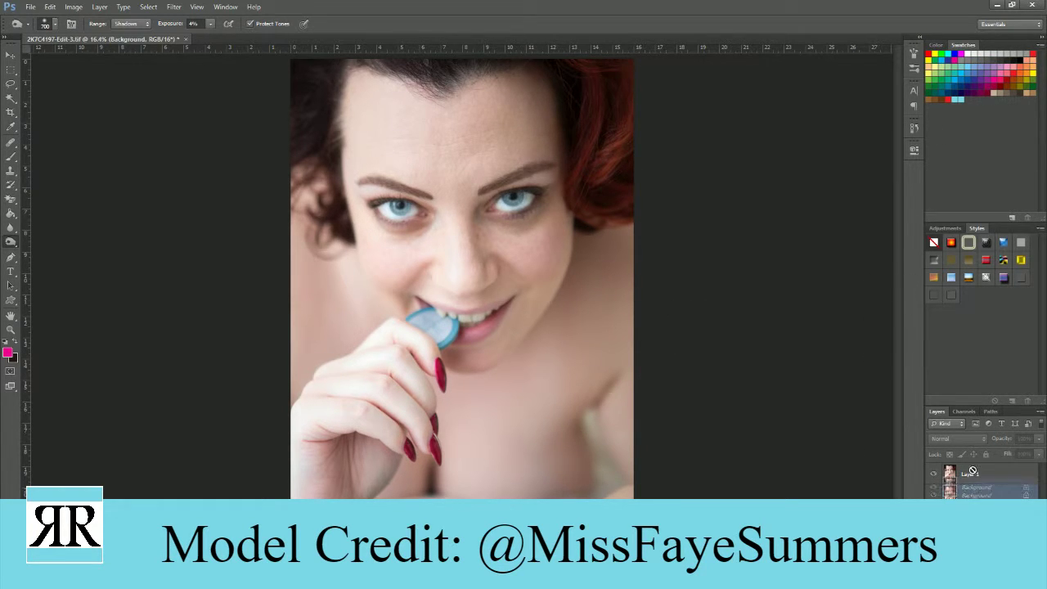
- Convert the Background into a regular layer named Layer 0 and move it above Layer 1
right_click(978, 497)
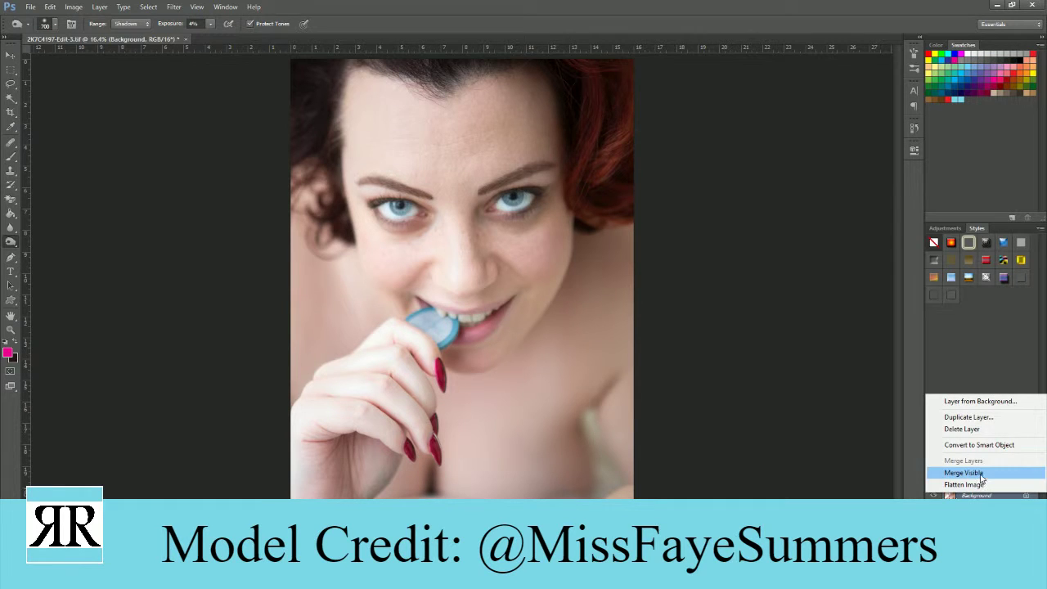
left_click(980, 401)
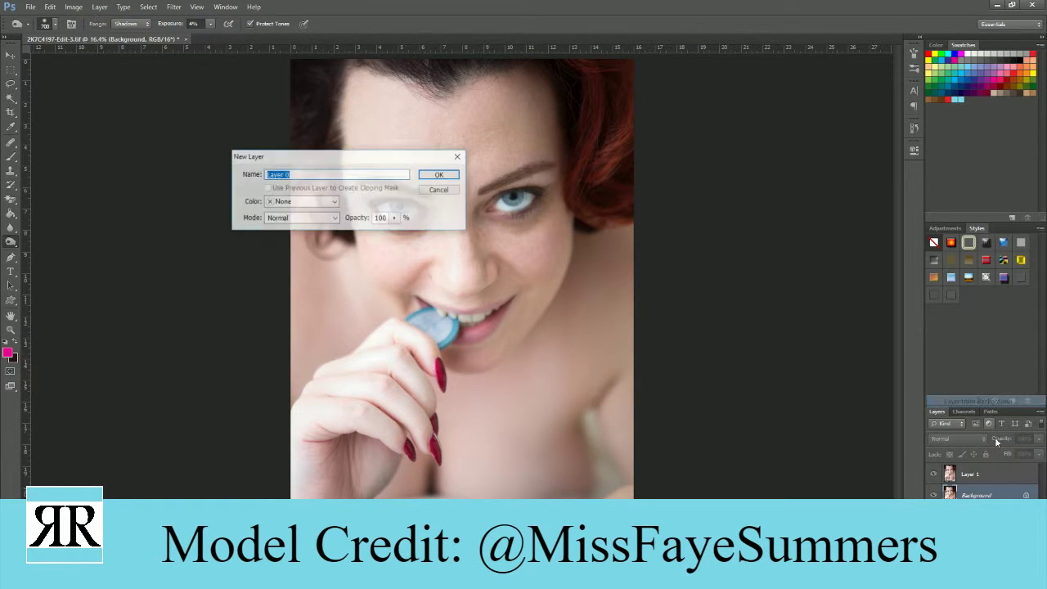
left_click(436, 175)
left_click_drag(974, 495, 968, 486)
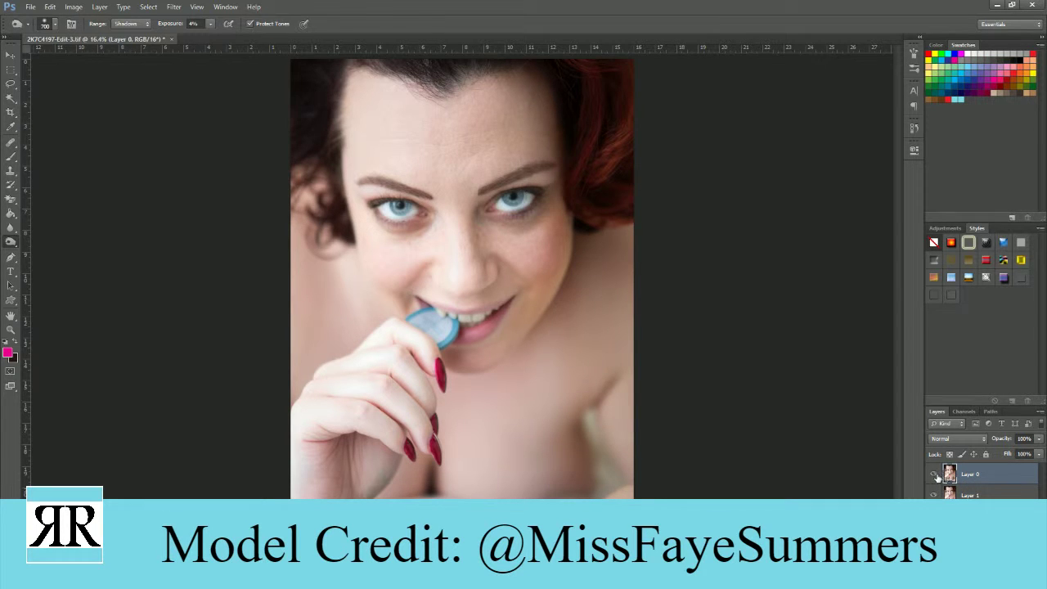
- Toggle Layer 0's visibility repeatedly to compare the burned hair with the untouched copy beneath
left_click(935, 475)
left_click(935, 475)
left_click(936, 475)
left_click(935, 476)
left_click(935, 476)
left_click(935, 476)
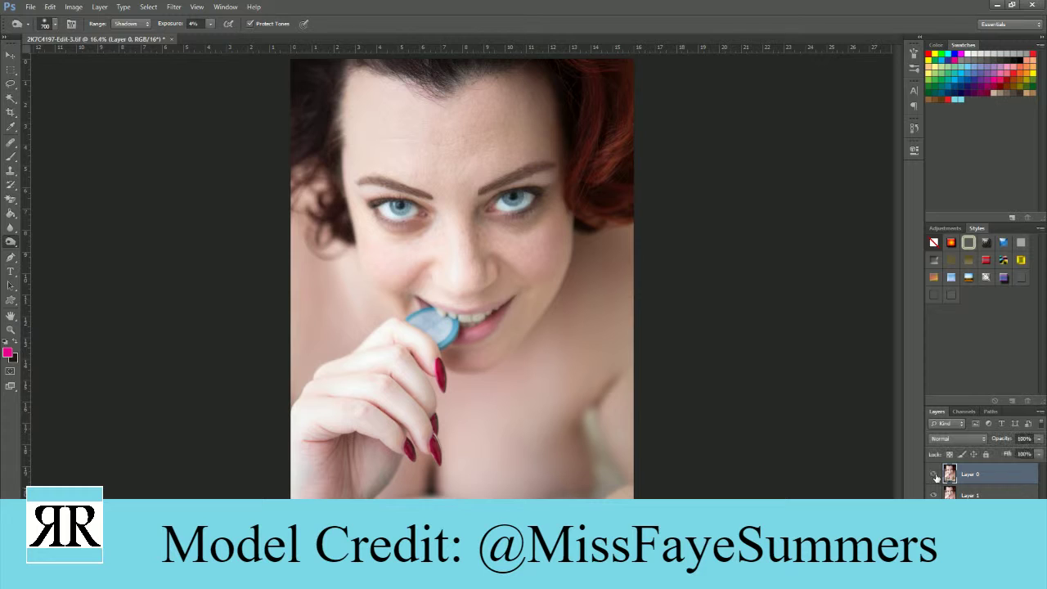
left_click(935, 475)
left_click(935, 475)
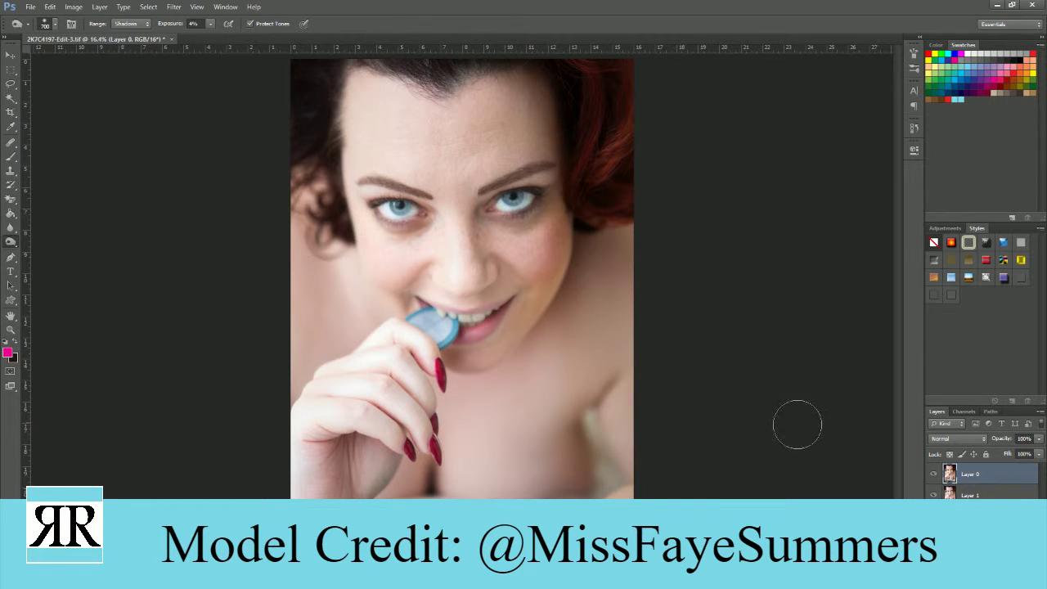
left_click(935, 475)
left_click(935, 475)
left_click(935, 476)
left_click(936, 475)
- Lighten both irises and the teeth with the Dodge tool, using Highlights range, 10% exposure and a 250 px brush
right_click(10, 241)
left_click(53, 240)
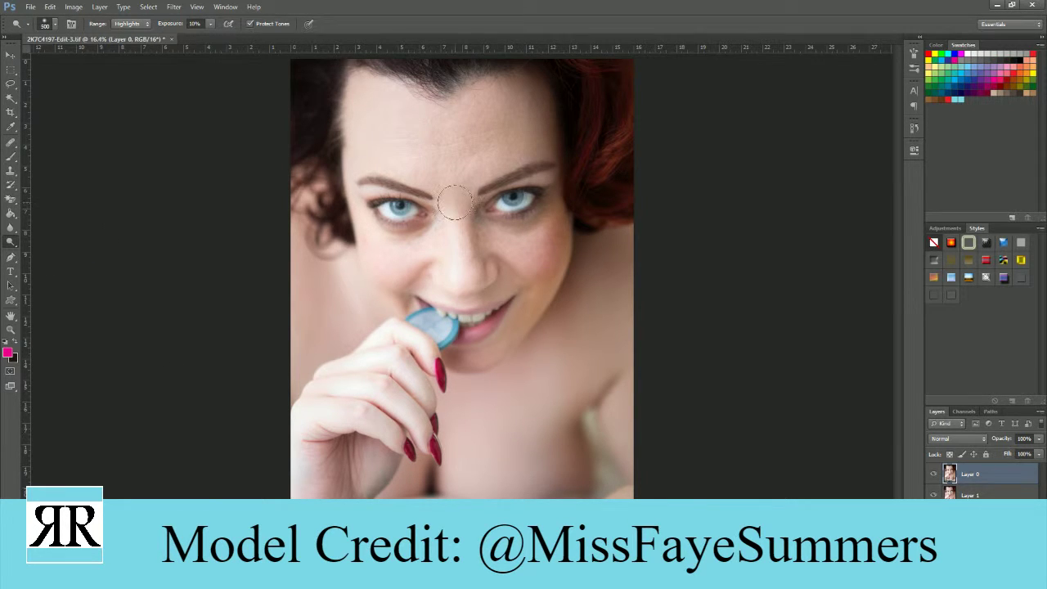
key("bracketright")
left_click_drag(404, 210, 401, 205)
mouse_move(501, 203)
left_mouse_down()
mouse_move(531, 201)
mouse_move(531, 191)
mouse_move(507, 210)
left_mouse_up()
mouse_move(488, 321)
left_mouse_down()
mouse_move(446, 314)
mouse_move(491, 319)
left_mouse_up()
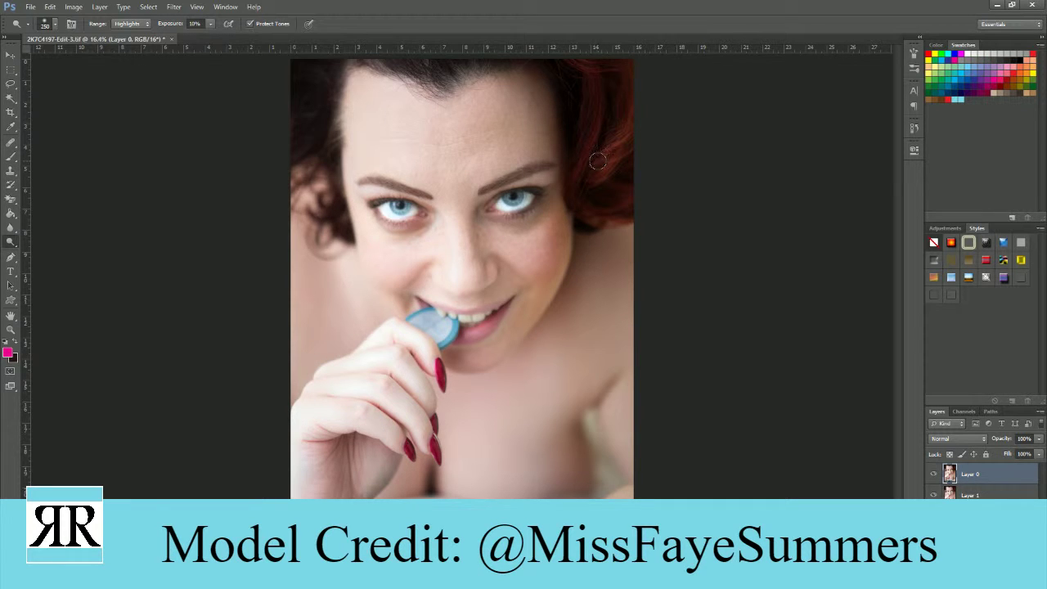
- Enlarge the Dodge tool's brush to 600 px
key("bracketright")
key("bracketright")
key("bracketright")
key("bracketright")
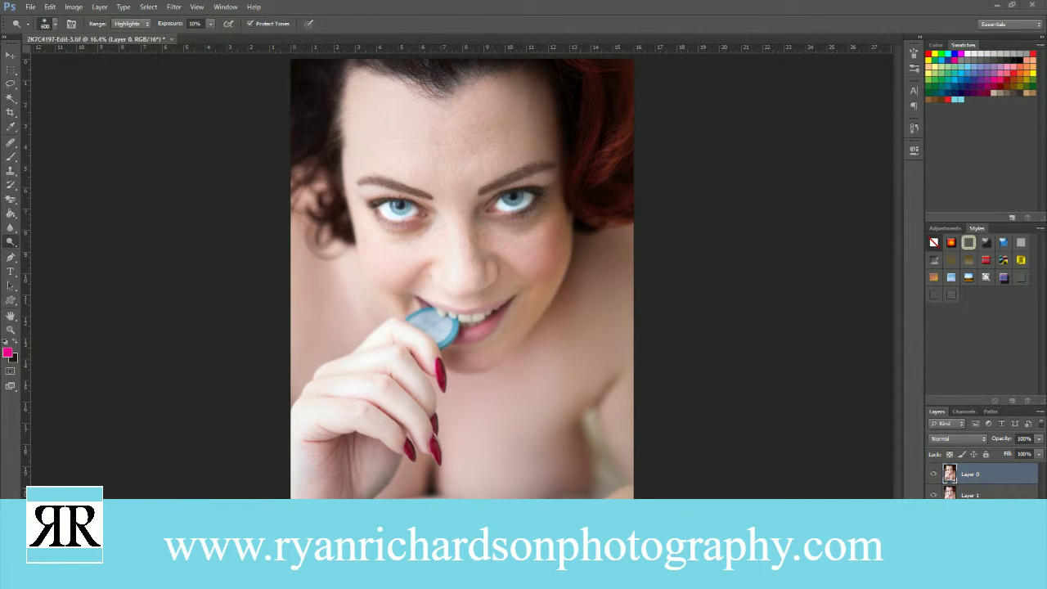
left_click(10, 330)
left_click_drag(478, 175, 589, 219)
right_click(475, 290)
left_click(503, 300)
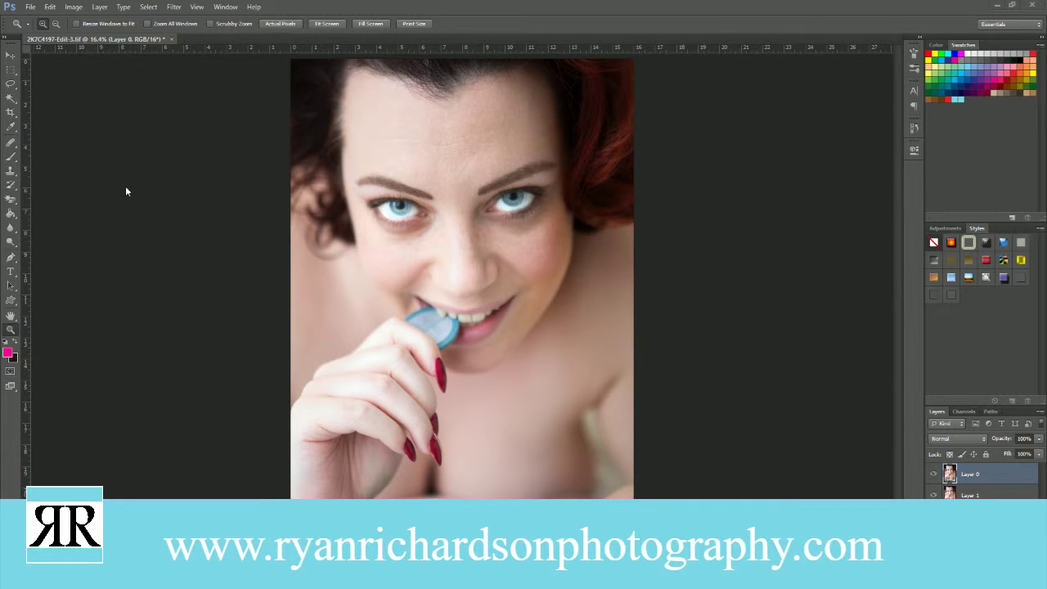
- Outline the eye and eyebrow on the photo's right side with the Lasso tool and copy them to a new layer
left_click(11, 98)
key("shift+w")
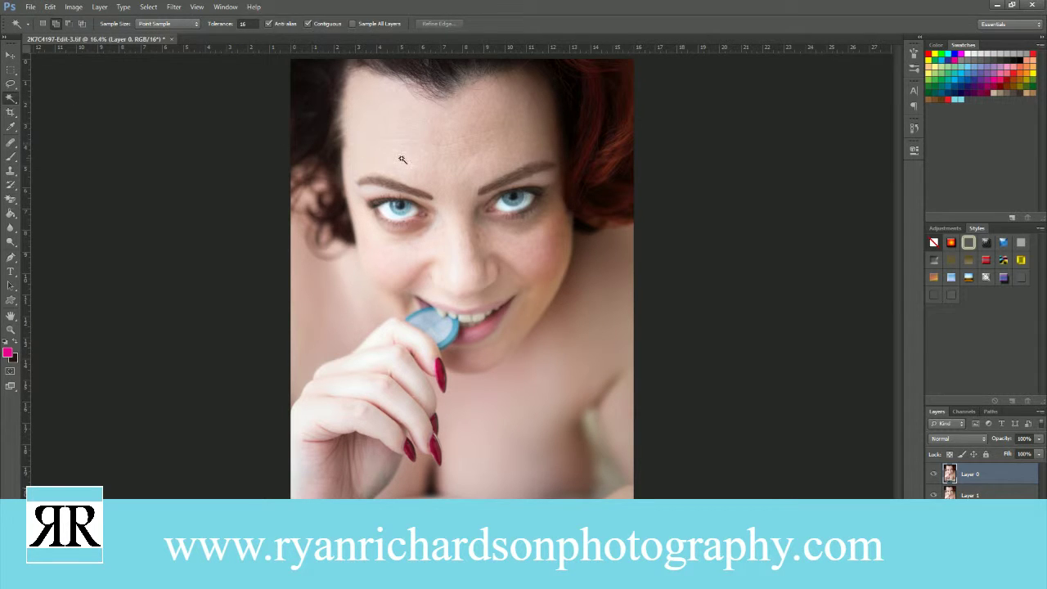
left_click(11, 83)
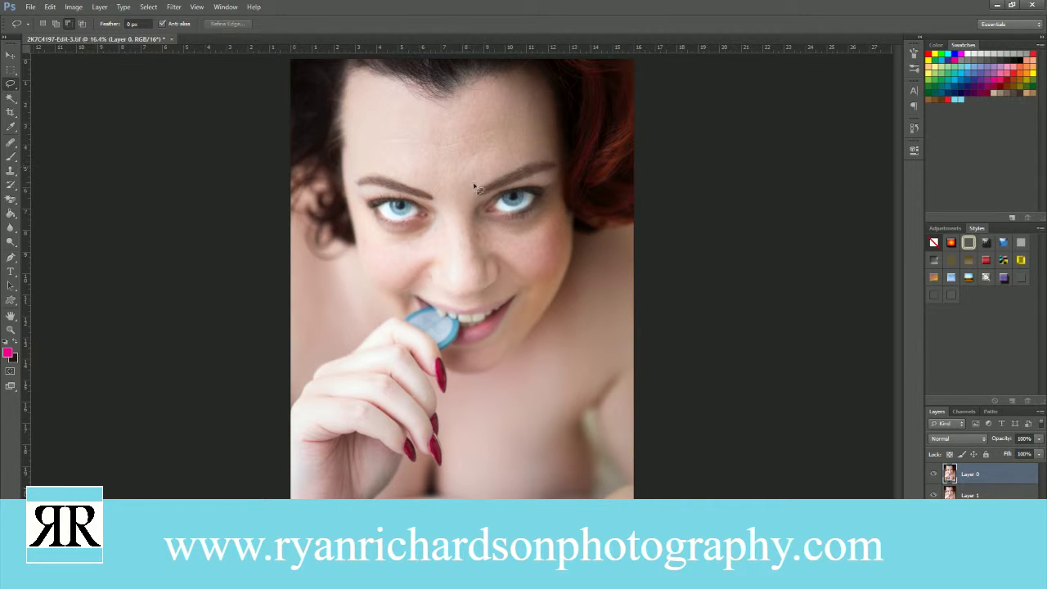
mouse_move(469, 173)
left_mouse_down()
mouse_move(472, 237)
mouse_move(553, 239)
mouse_move(565, 157)
mouse_move(489, 170)
mouse_move(471, 184)
left_mouse_up()
left_click(100, 7)
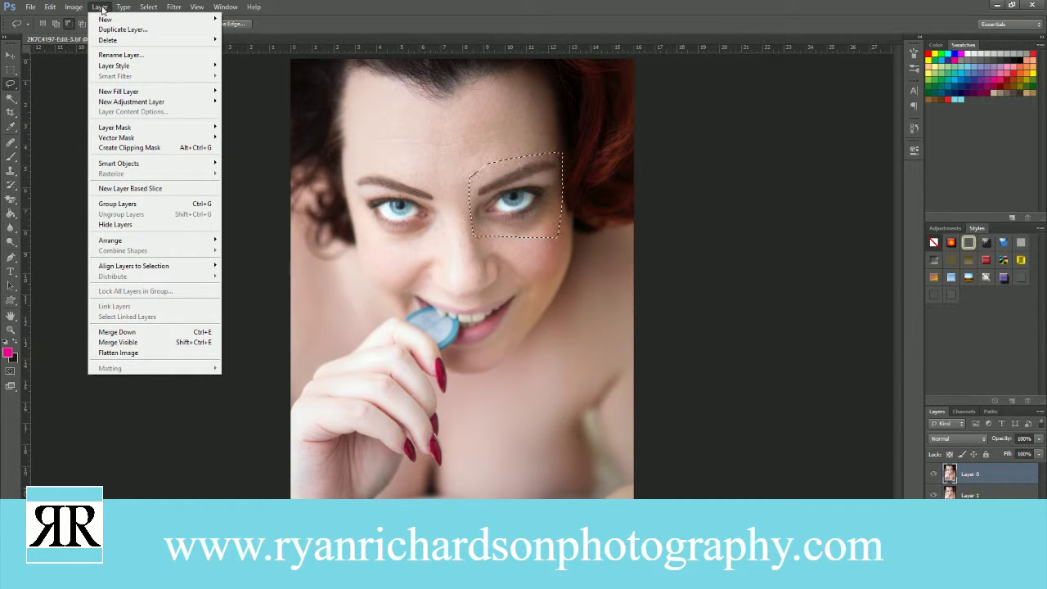
mouse_move(122, 8)
mouse_move(70, 10)
left_click(268, 66)
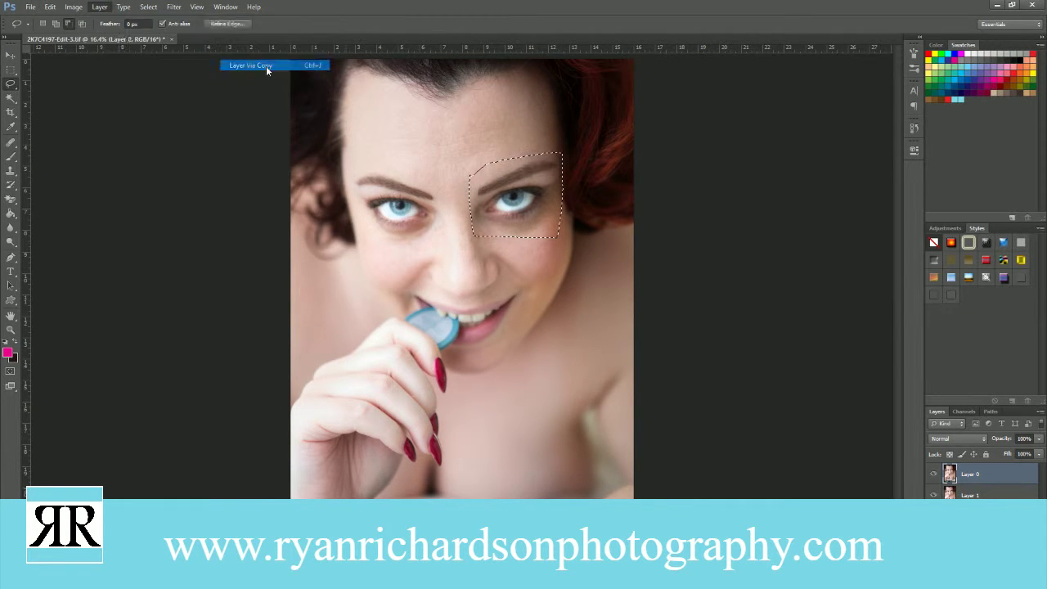
- Lasso the eye and eyebrow on the photo's left side and try to copy them from Layer 2 to a new layer
mouse_move(452, 173)
left_mouse_down()
mouse_move(453, 231)
mouse_move(419, 255)
mouse_move(378, 257)
mouse_move(361, 162)
left_mouse_up()
left_click(100, 7)
mouse_move(111, 19)
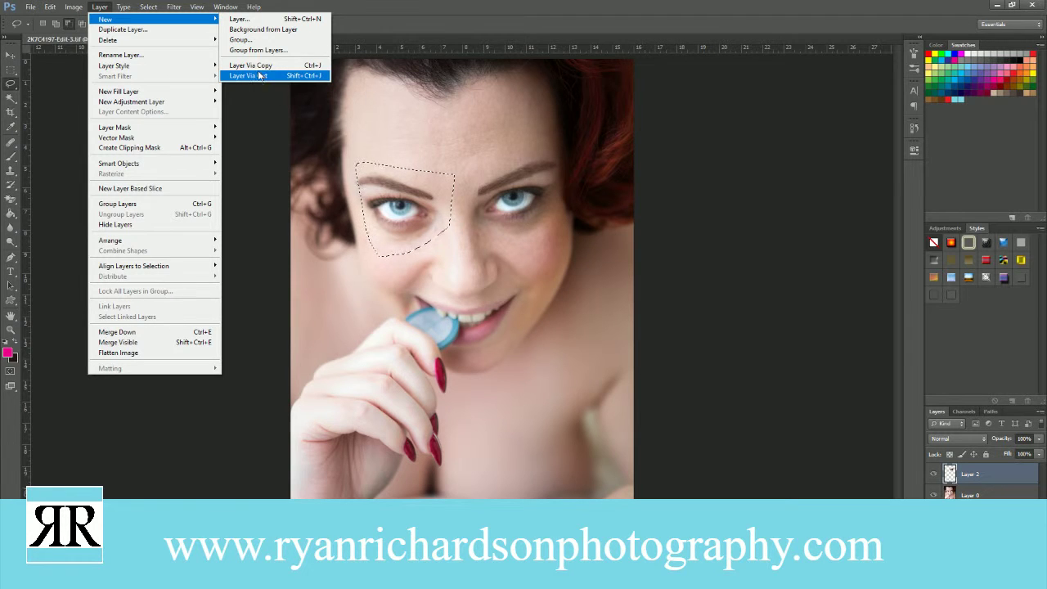
left_click(237, 71)
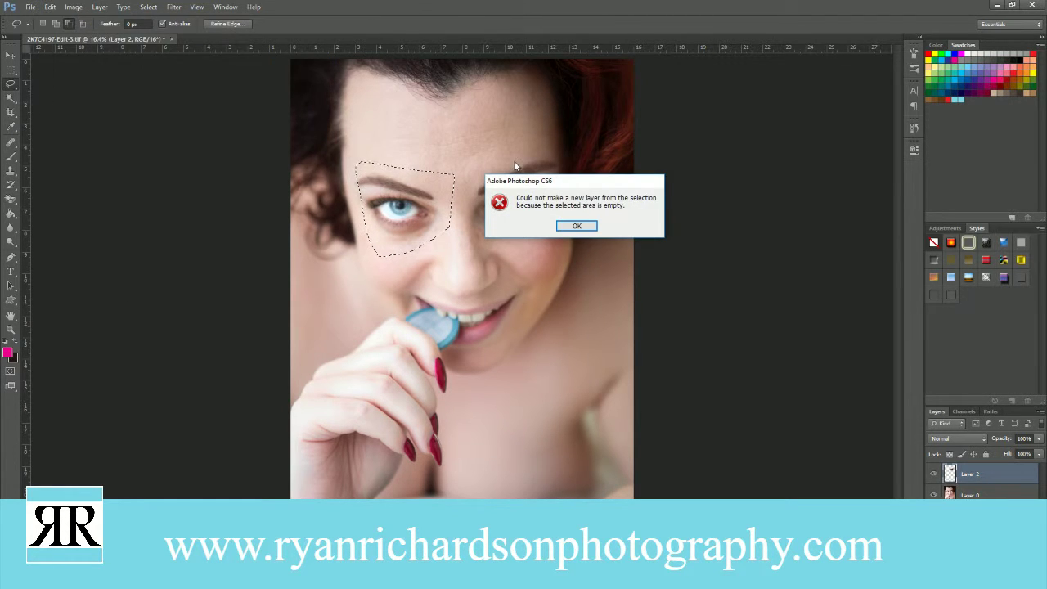
left_click(580, 229)
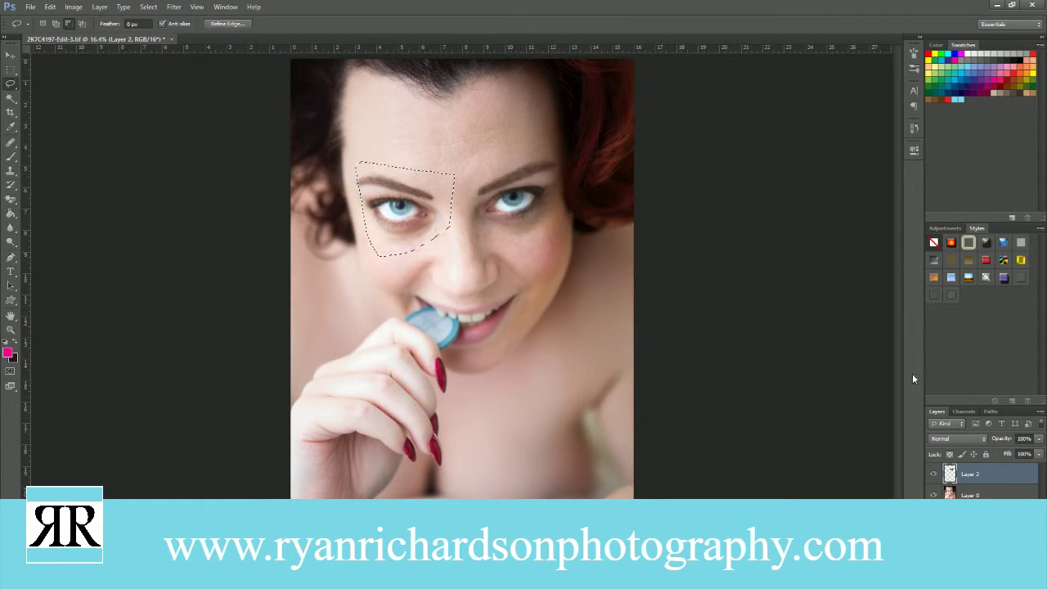
- Copy the selected left-side eye area from Layer 0 to a new layer
left_click(974, 495)
left_click(100, 7)
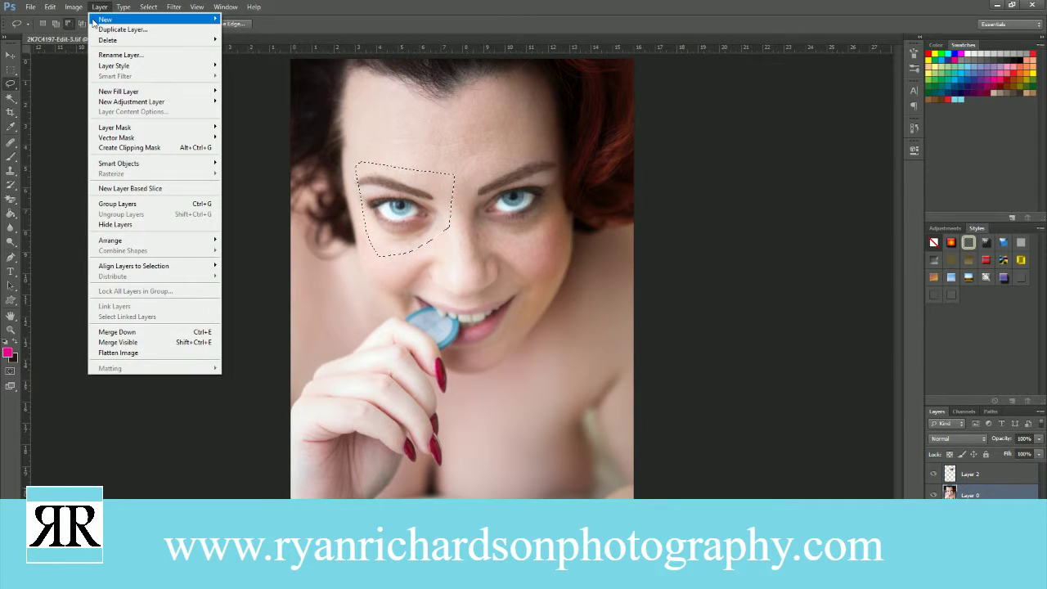
mouse_move(74, 7)
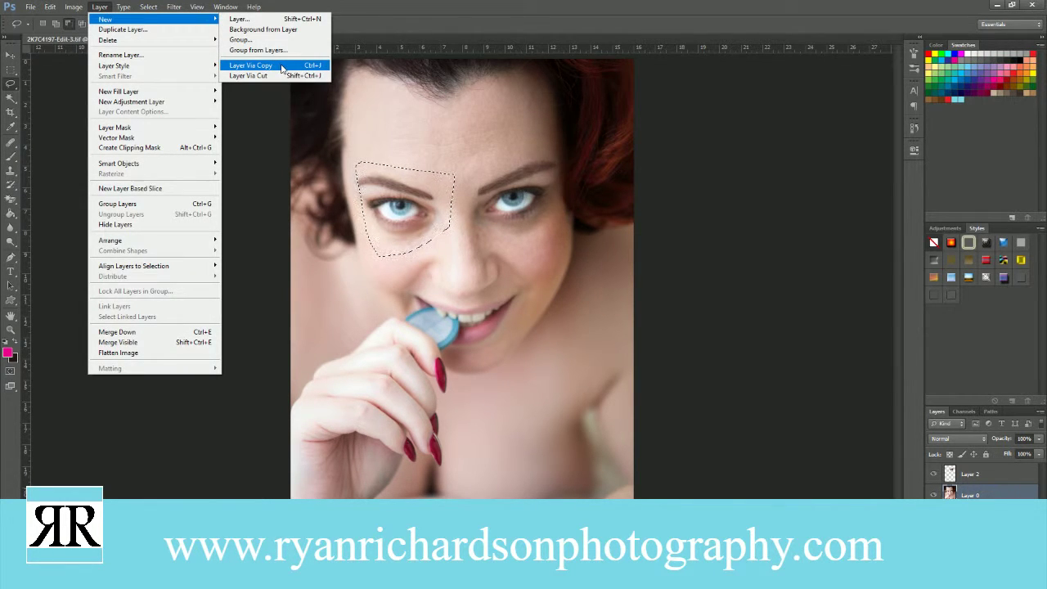
left_click(283, 68)
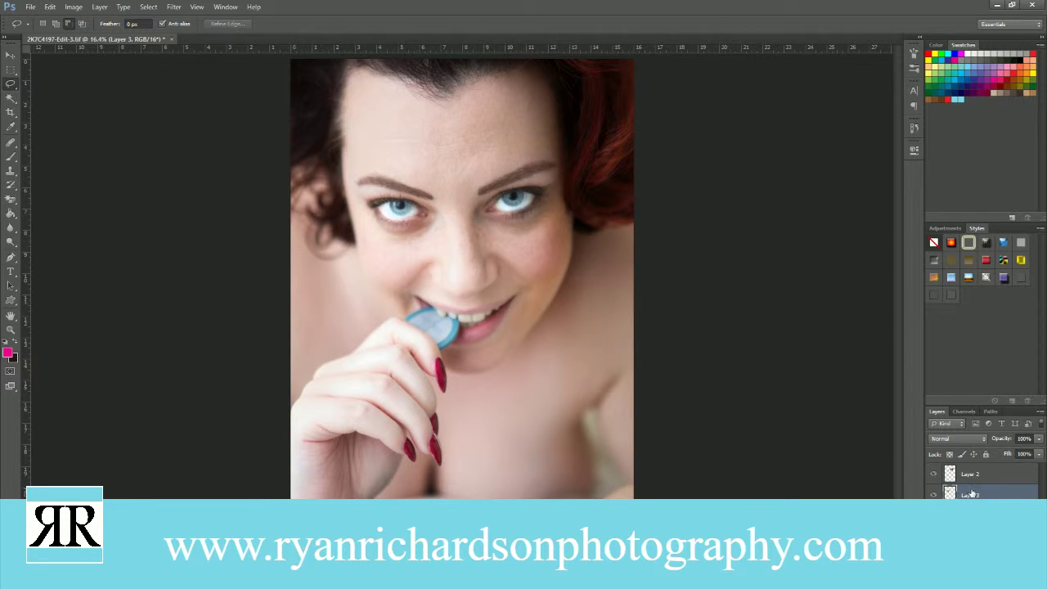
left_click(969, 516)
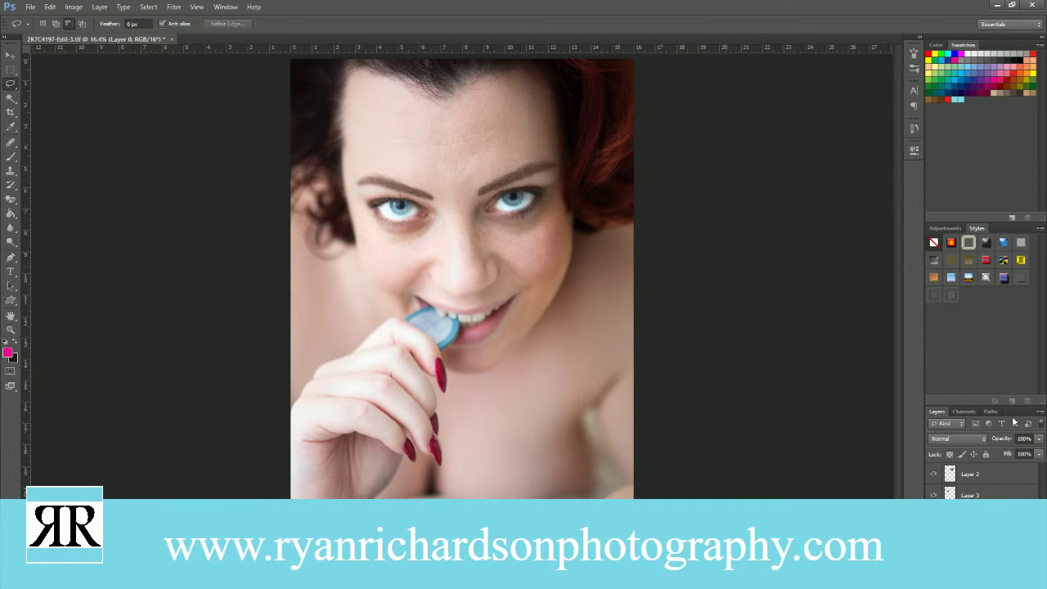
left_click(977, 493)
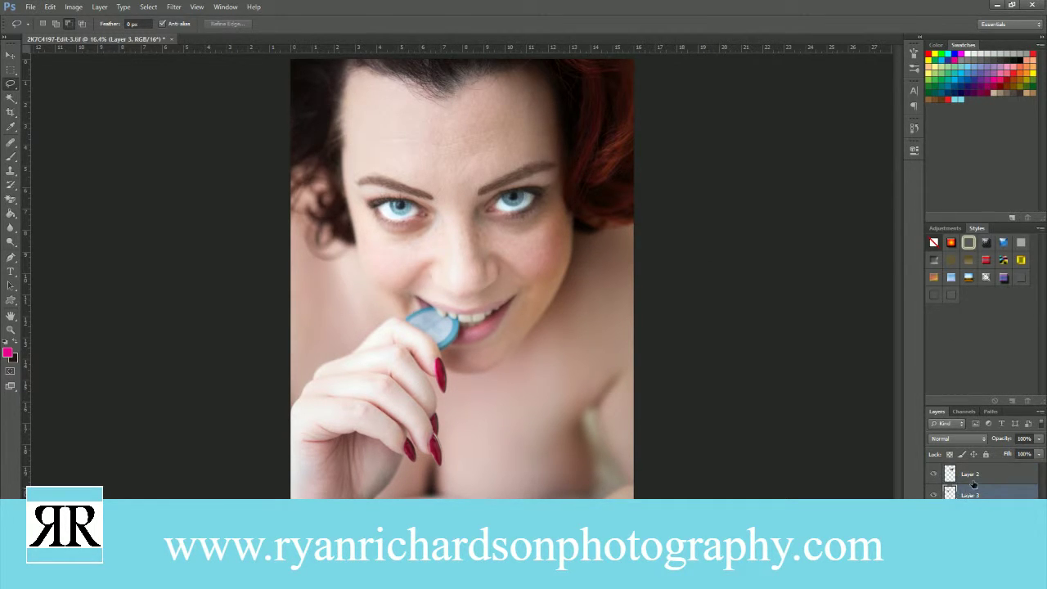
left_click(975, 482, "shift")
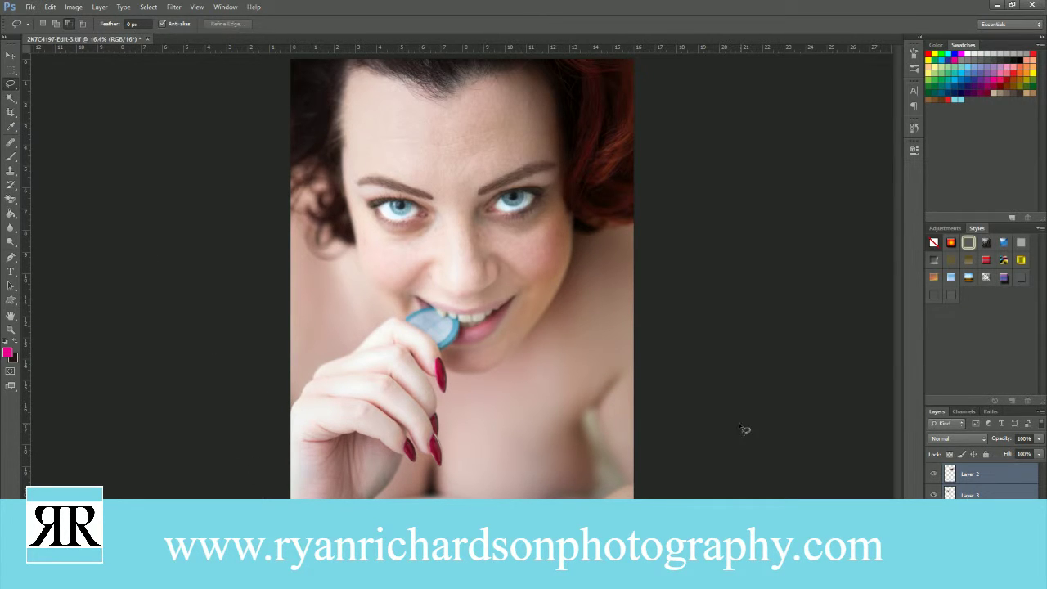
right_click(954, 480)
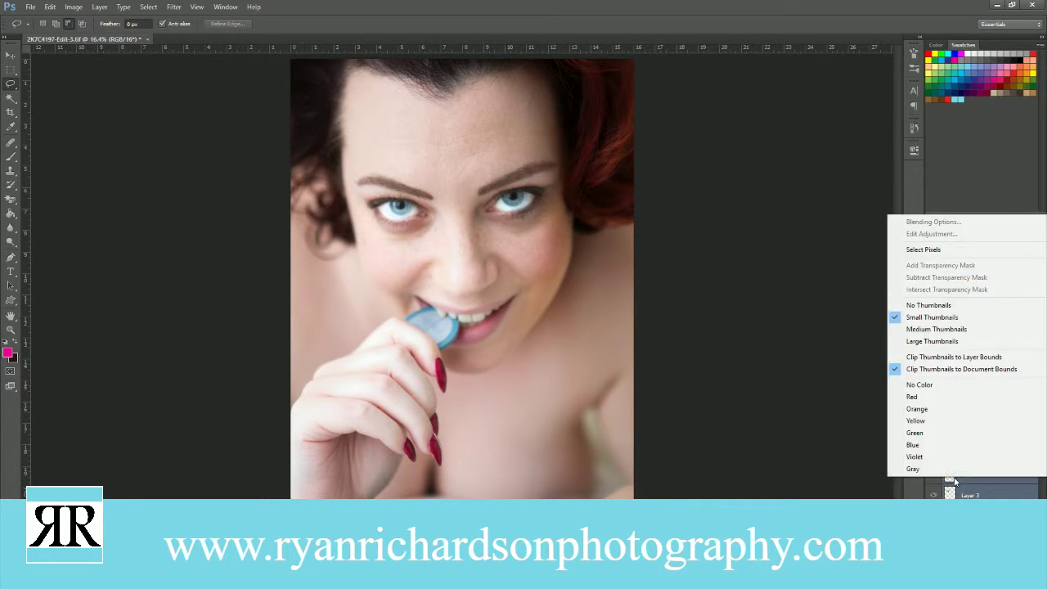
left_click(101, 9)
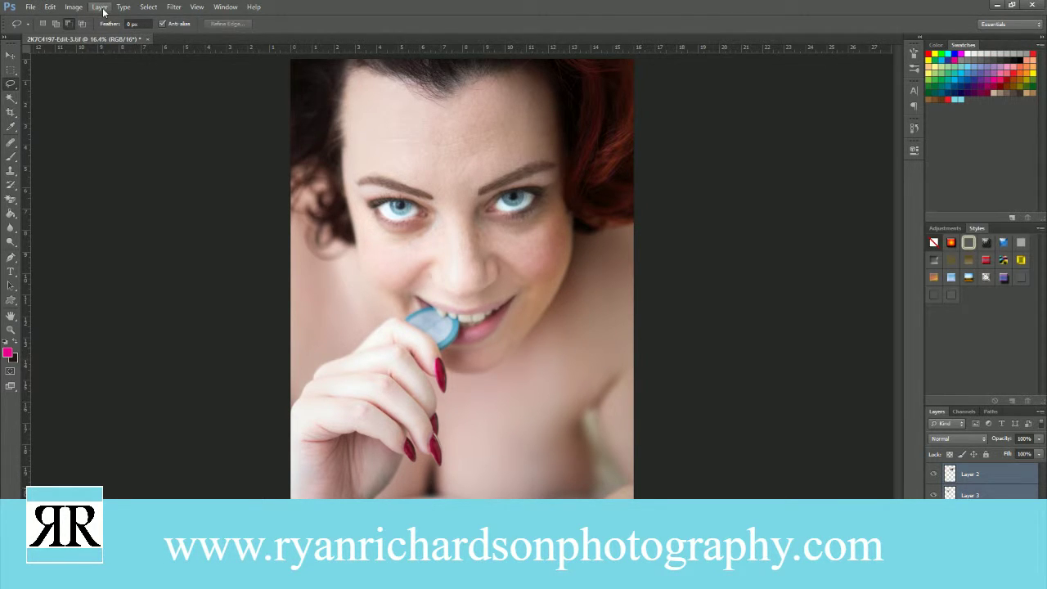
left_click(966, 488)
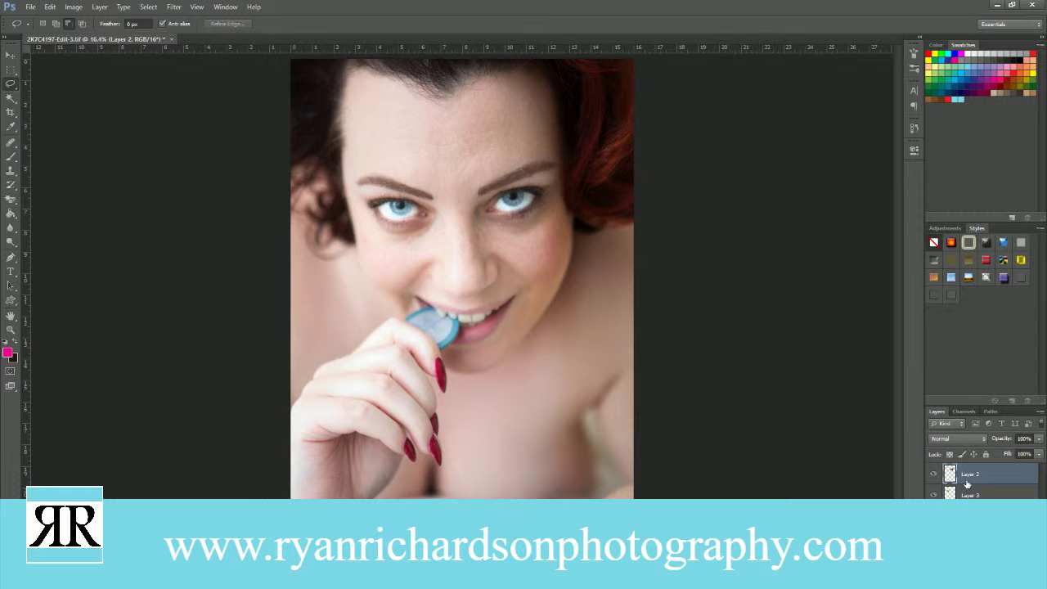
- Try scaling the left-side eye on Layer 3 to 110% width with Free Transform, then discard the transformation
key("ctrl+t")
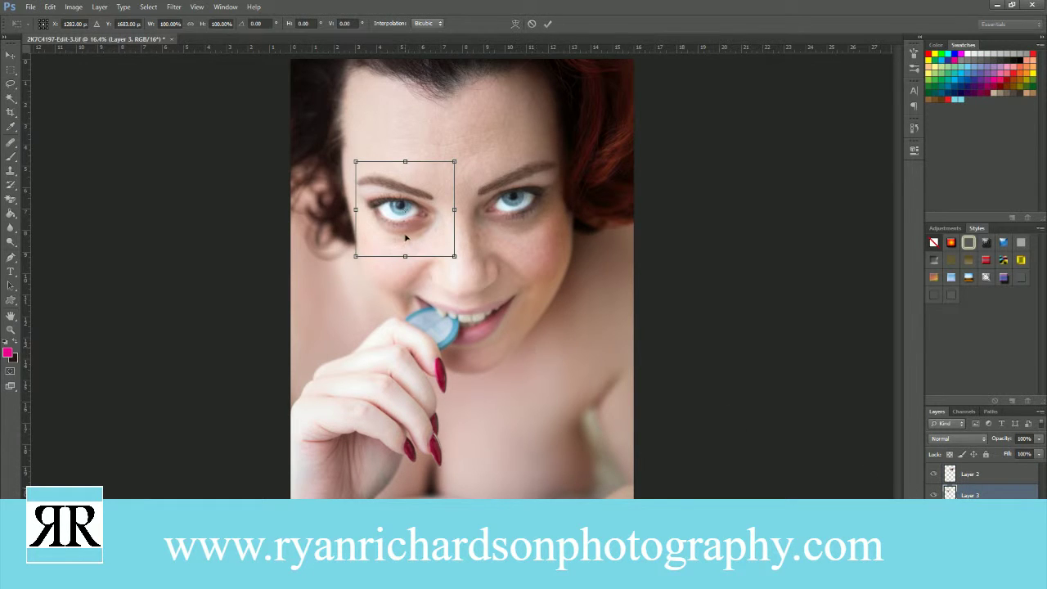
left_click(168, 24)
type("110")
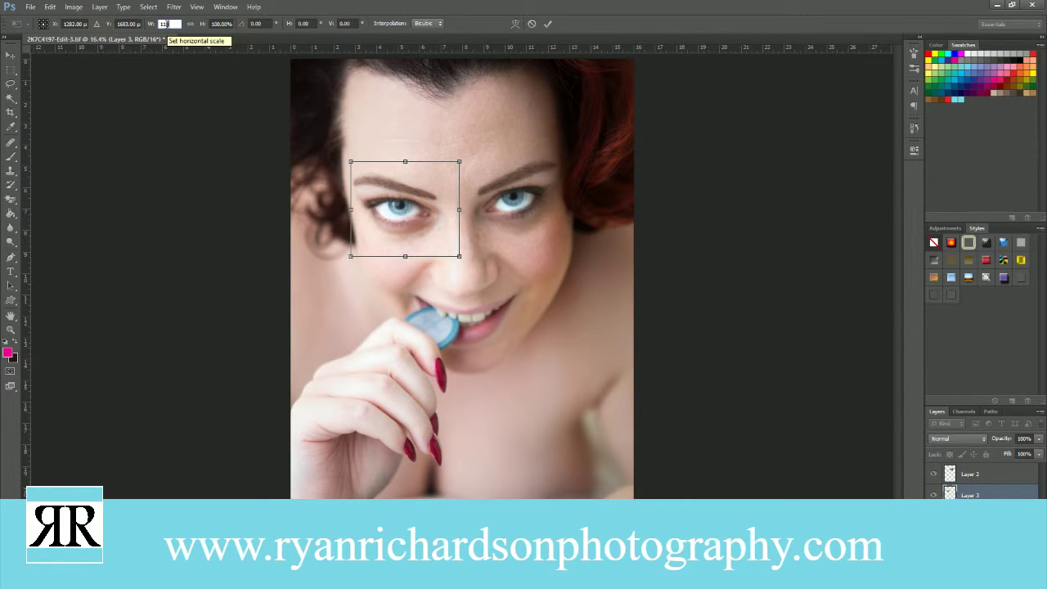
key("Return")
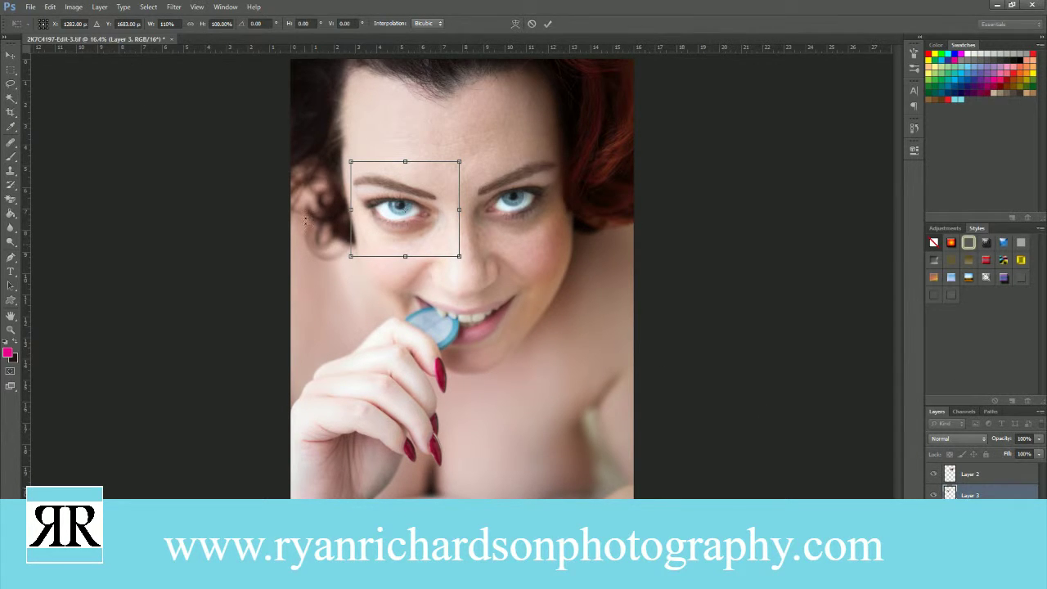
left_click(11, 70)
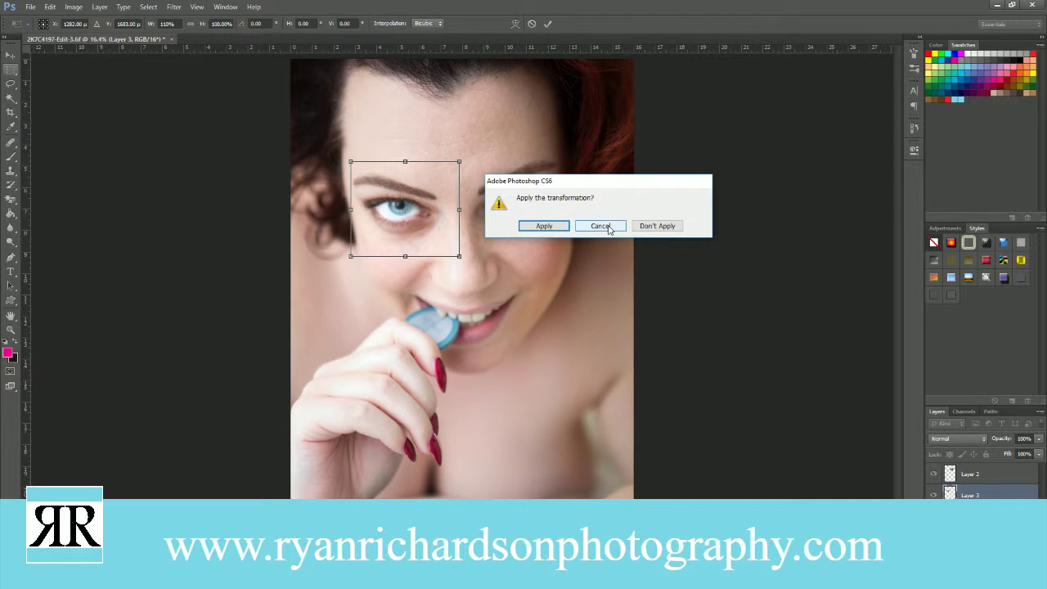
left_click(661, 228)
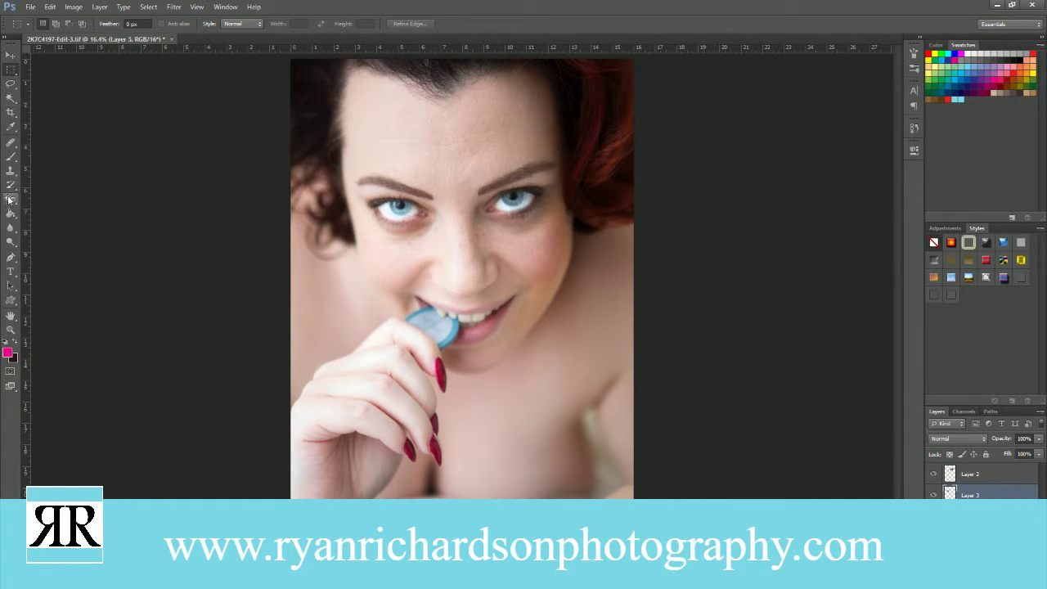
- Scale the eye on Layer 3 to 110% width and height with Free Transform, keeping the aspect ratio, and apply it
key("ctrl+t")
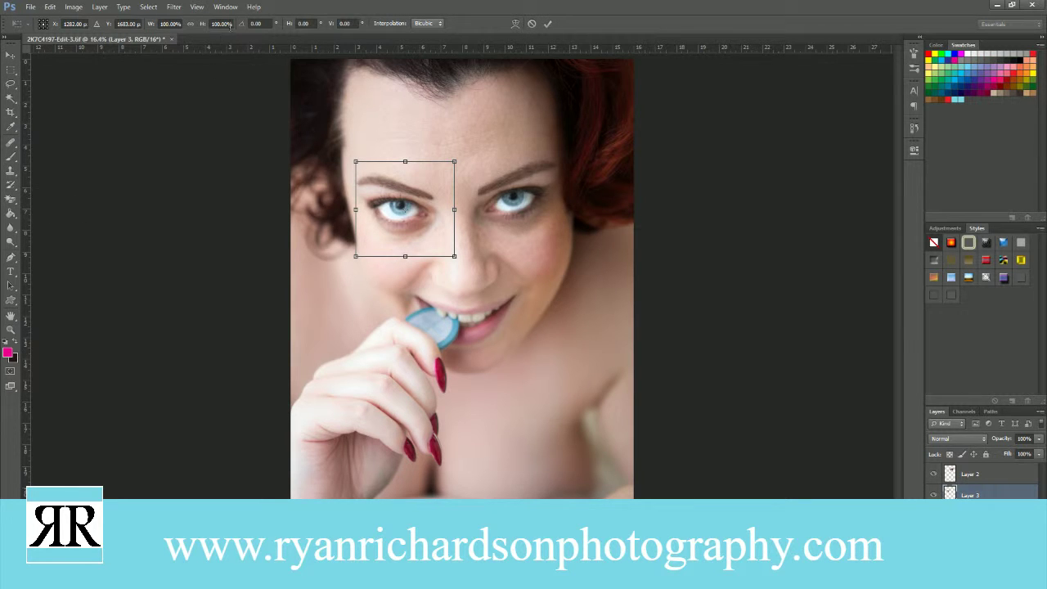
left_click(190, 24)
left_click(169, 24)
type("10")
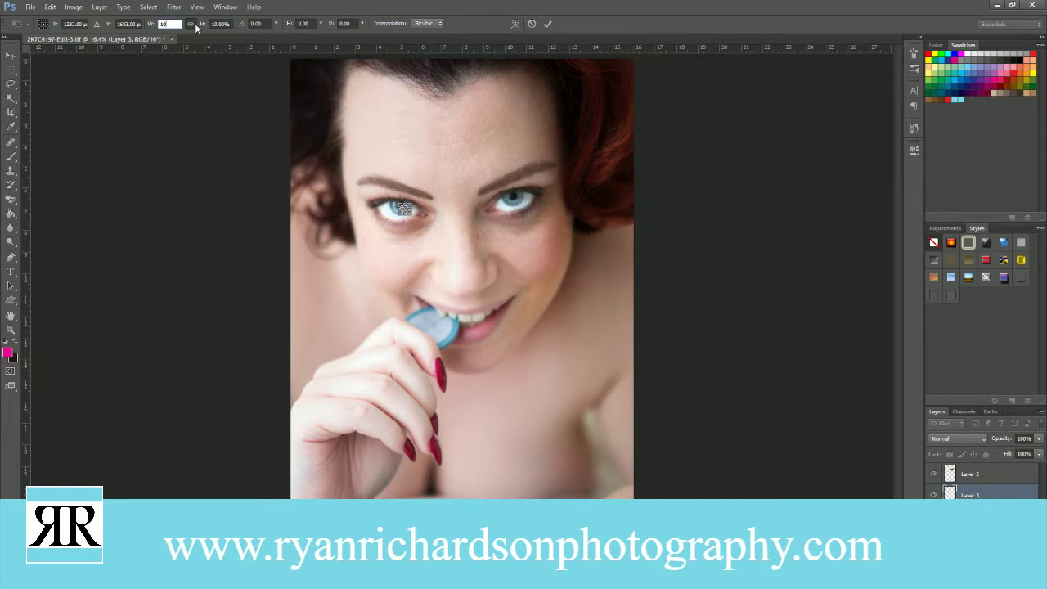
key("BackSpace")
type("10")
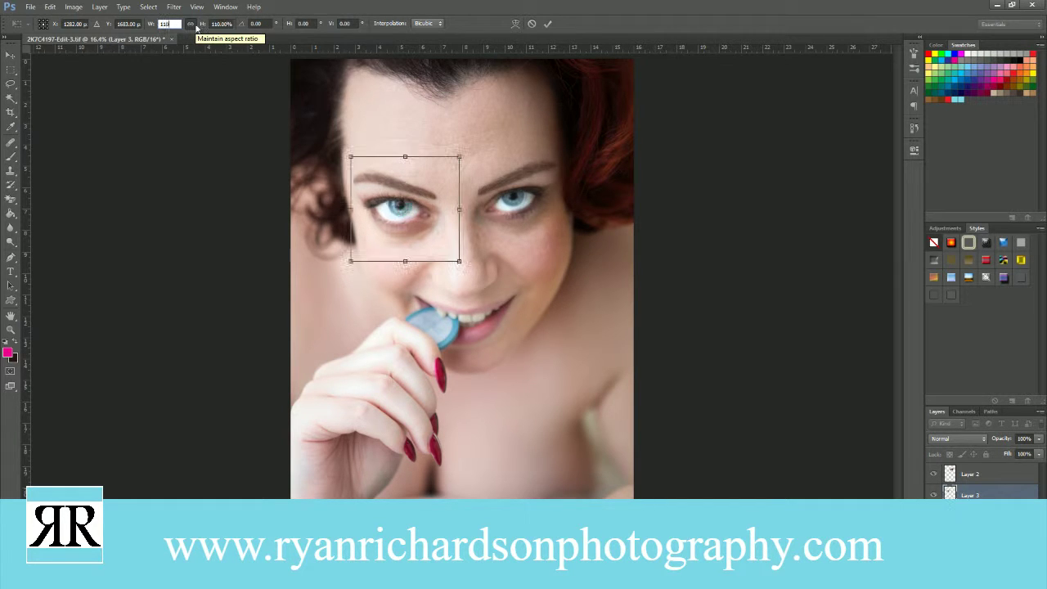
key("Return")
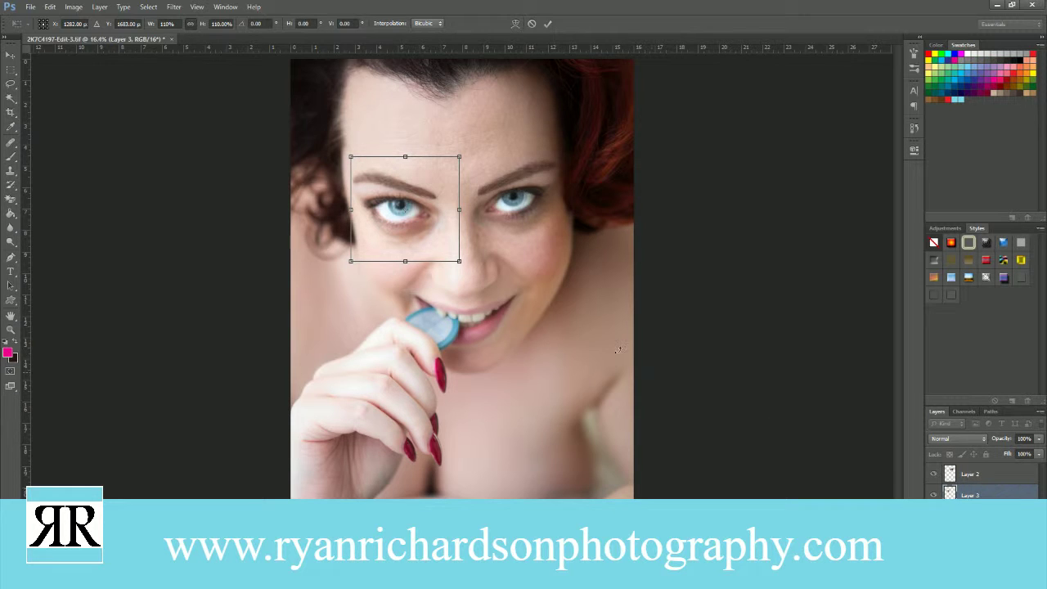
key("Return")
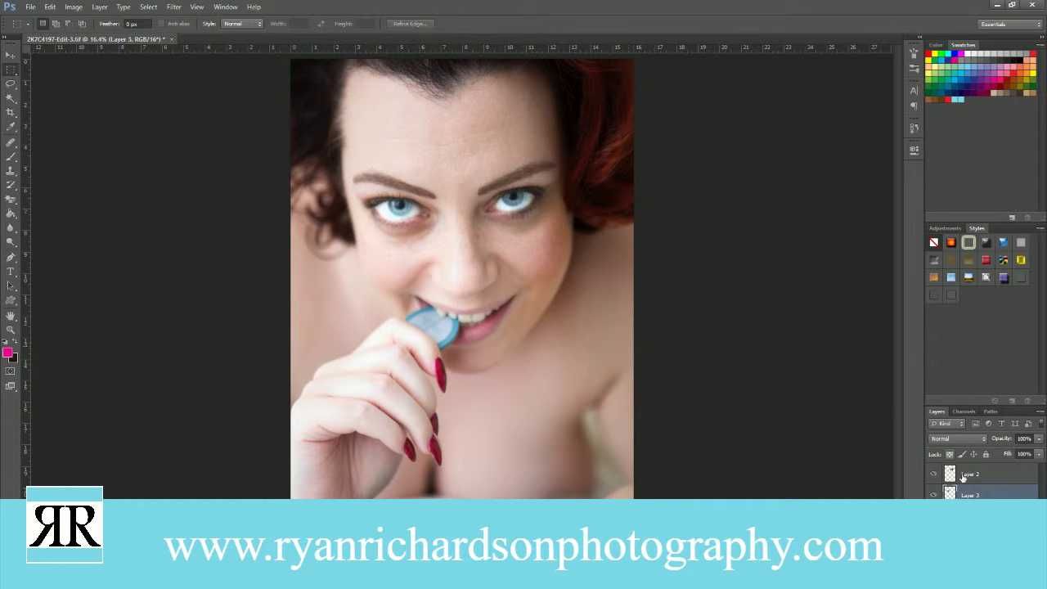
- Try scaling the eye on Layer 2 to 110% width only with Free Transform, then discard the transformation
left_click(965, 476)
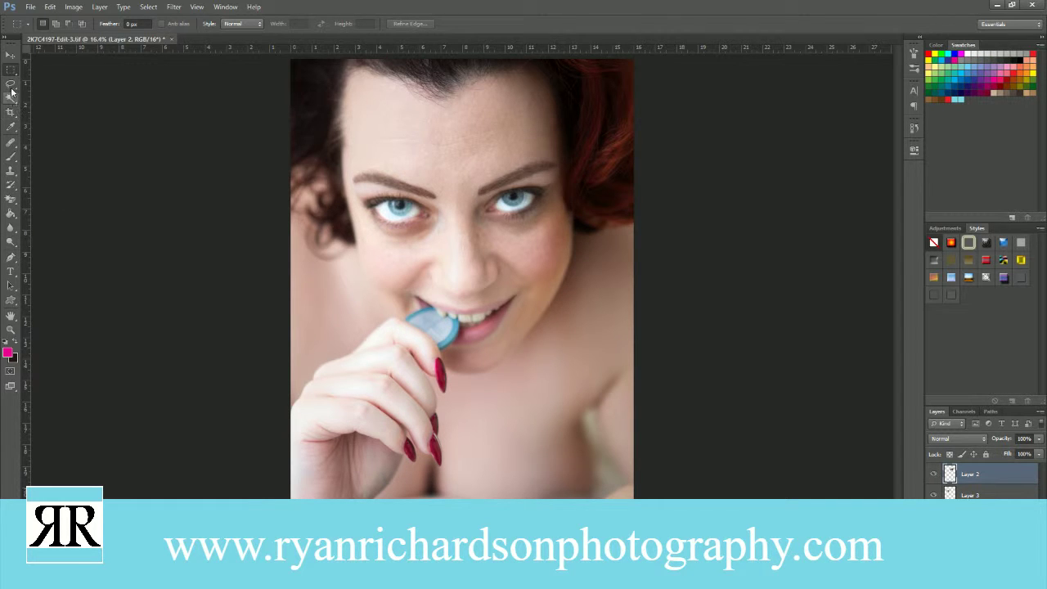
key("ctrl+t")
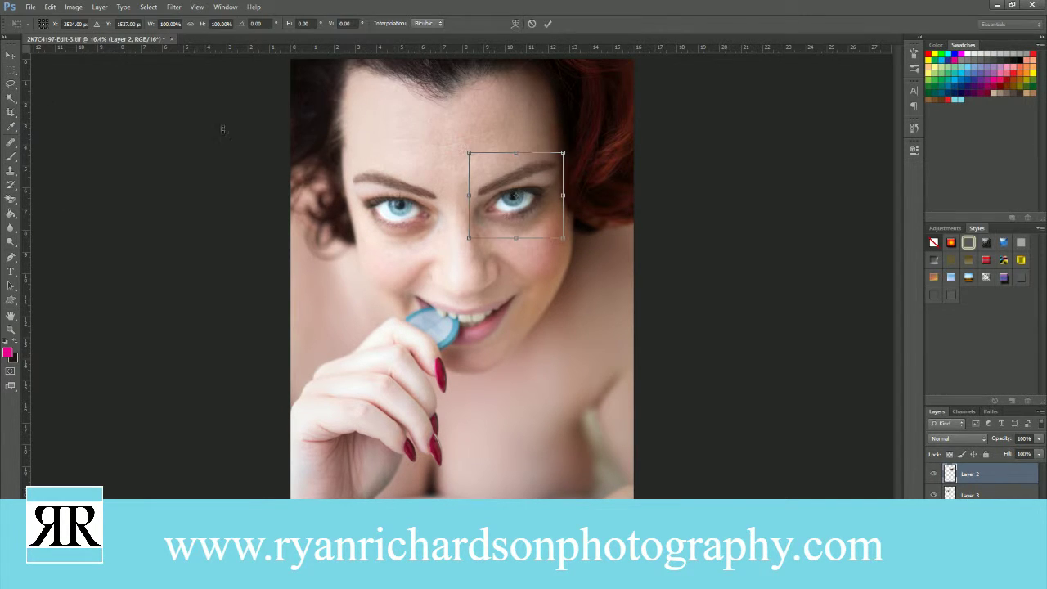
left_click(178, 24)
type("110")
key("Return")
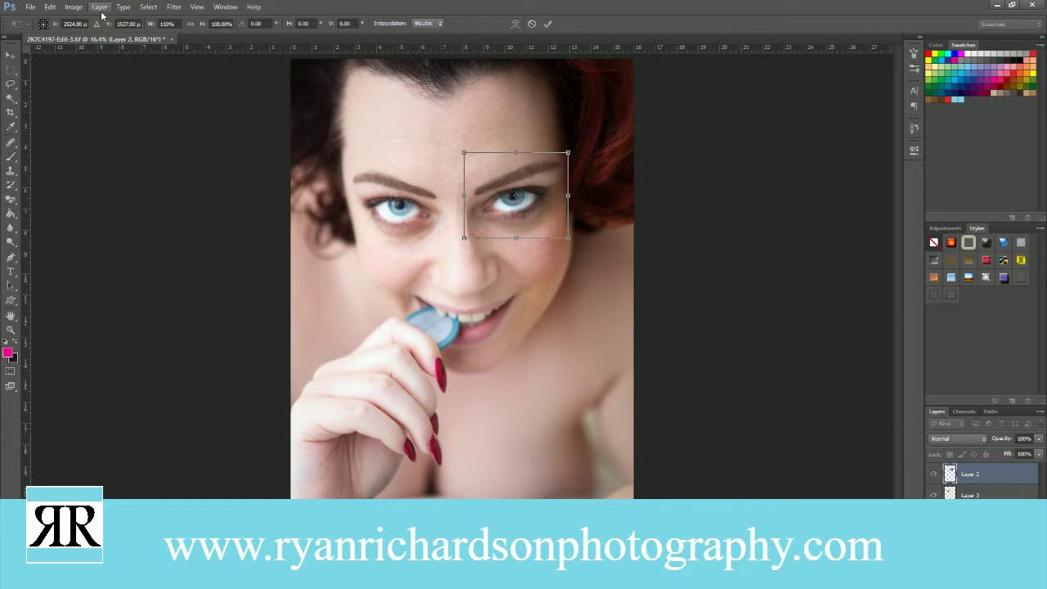
left_click(11, 69)
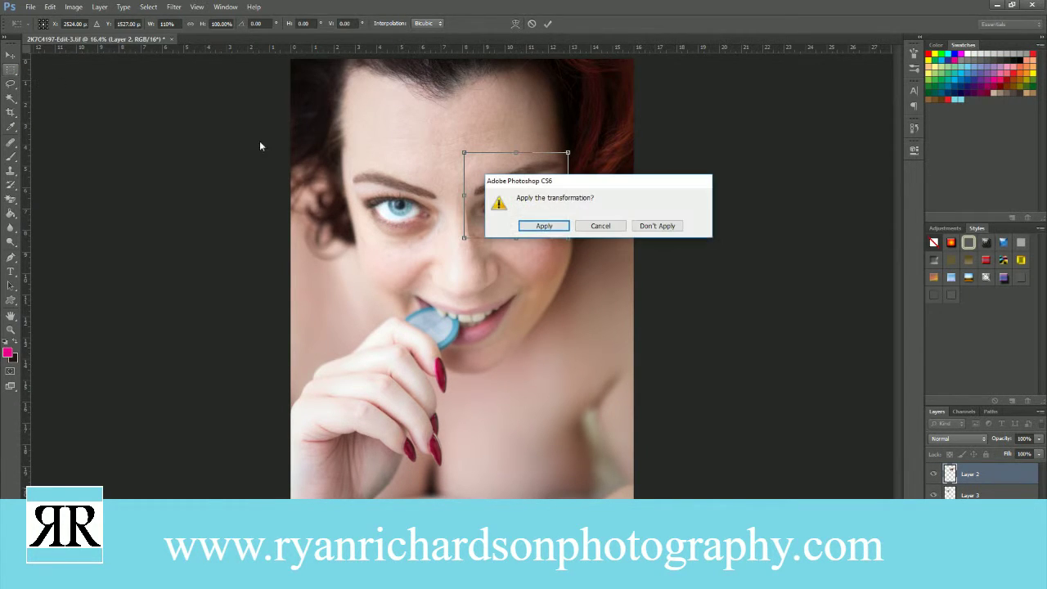
left_click(657, 227)
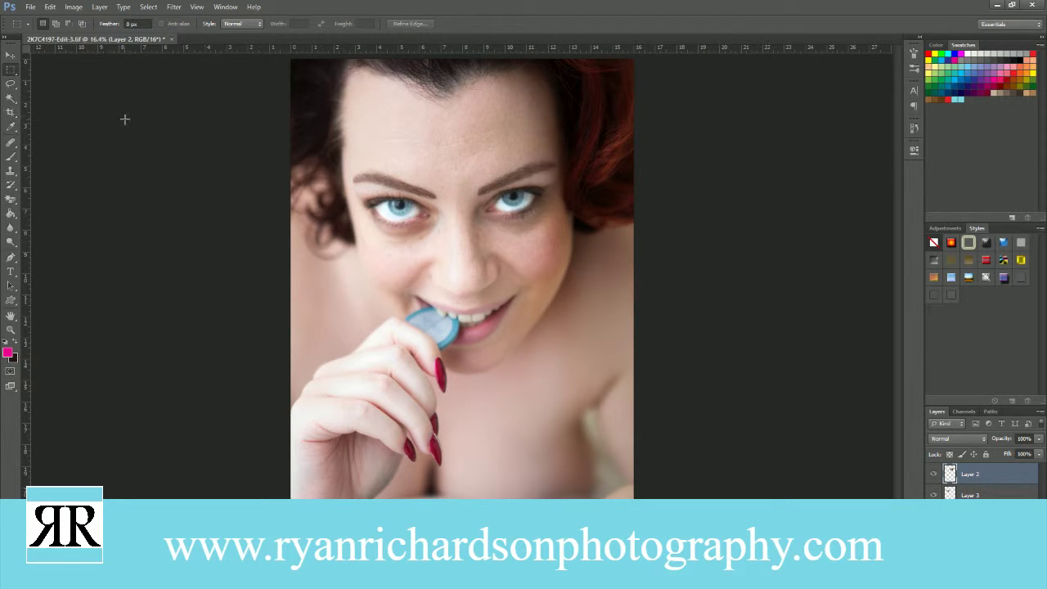
- Enlarge the eye on Layer 2 to 110% in both width and height with Free Transform and apply the transformation
key("ctrl+t")
left_click(151, 10)
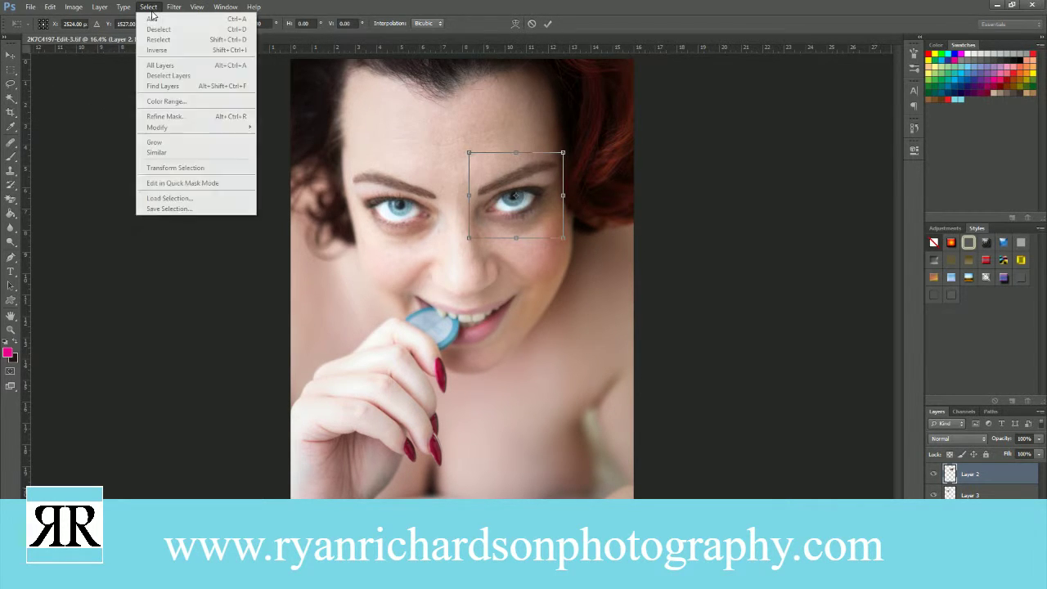
left_click(152, 12)
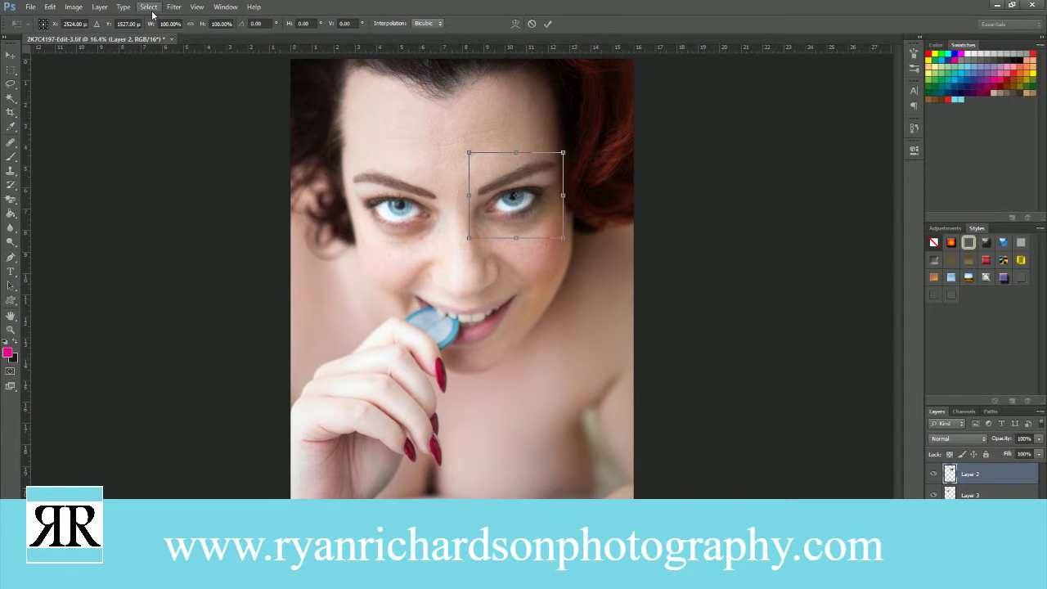
left_click(149, 8)
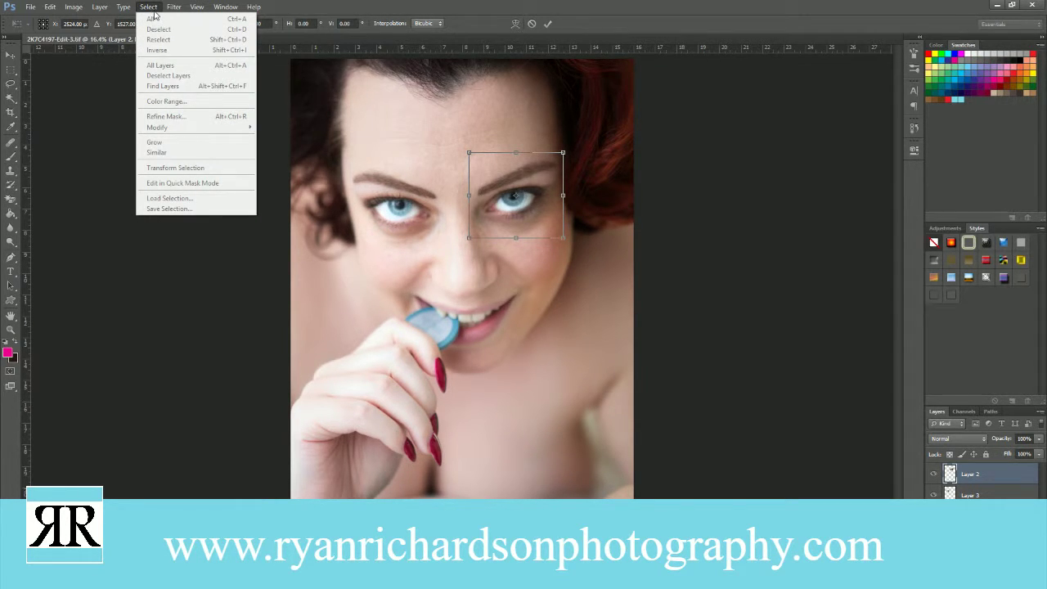
left_click(150, 8)
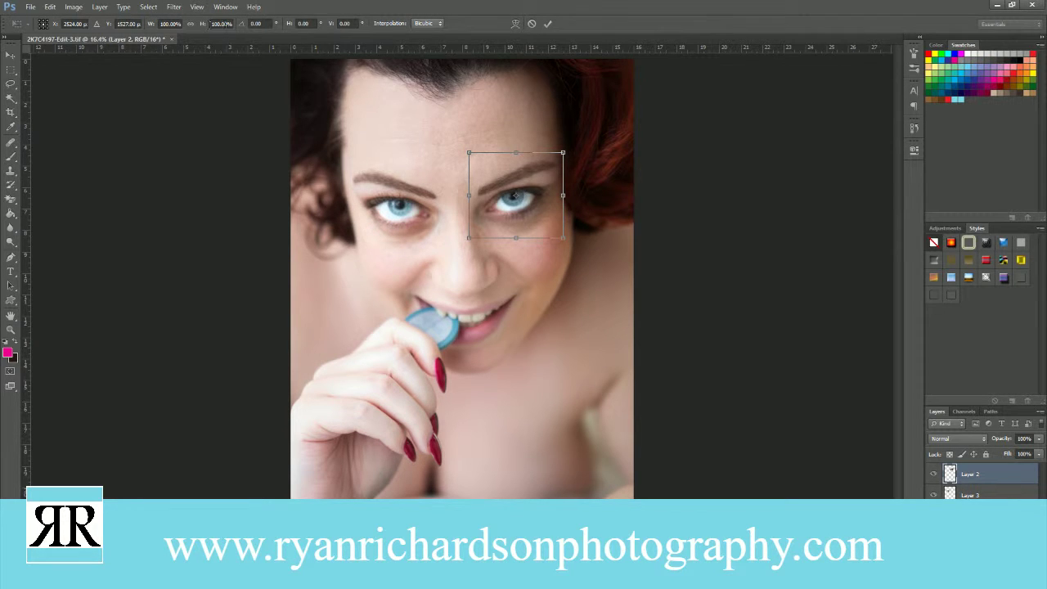
left_click(174, 24)
type("110")
key("Return")
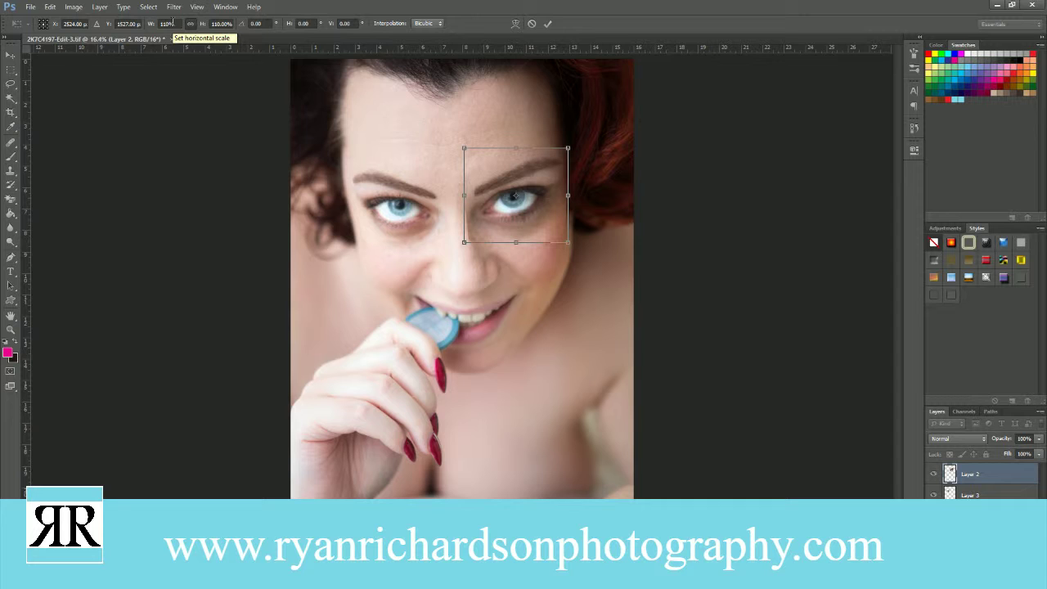
left_click(10, 55)
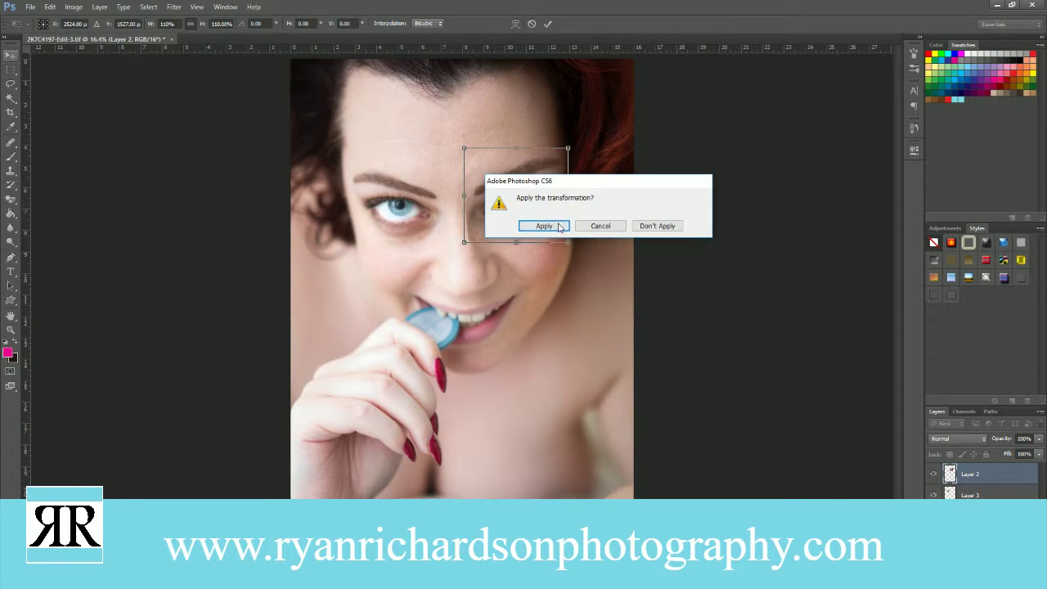
left_click(545, 225)
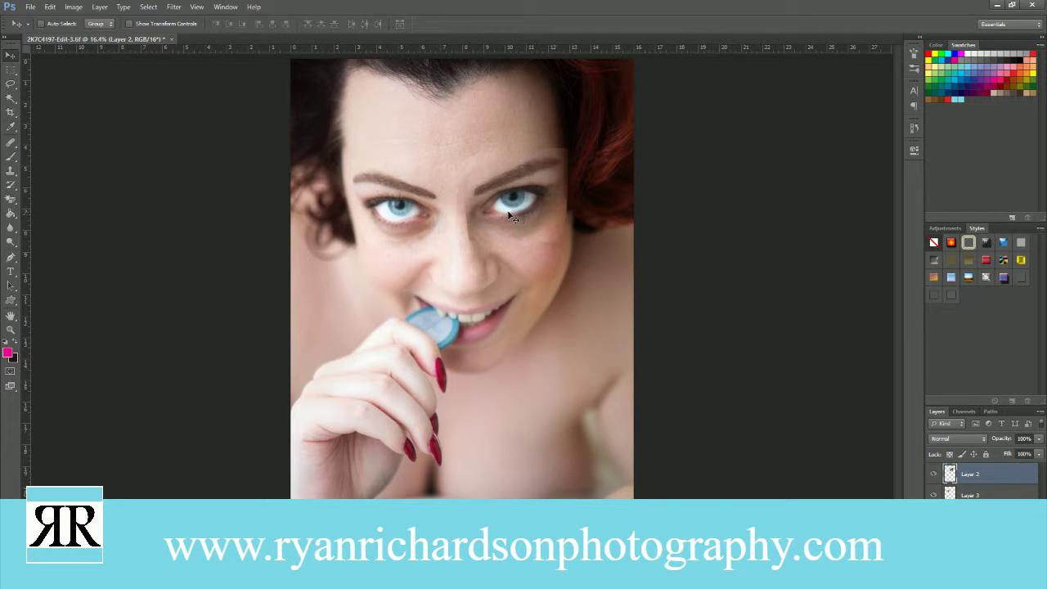
- Compare the photo with and without the enlarged eyes by toggling the visibility of Layer 2 and Layer 3
left_click(958, 493, "shift")
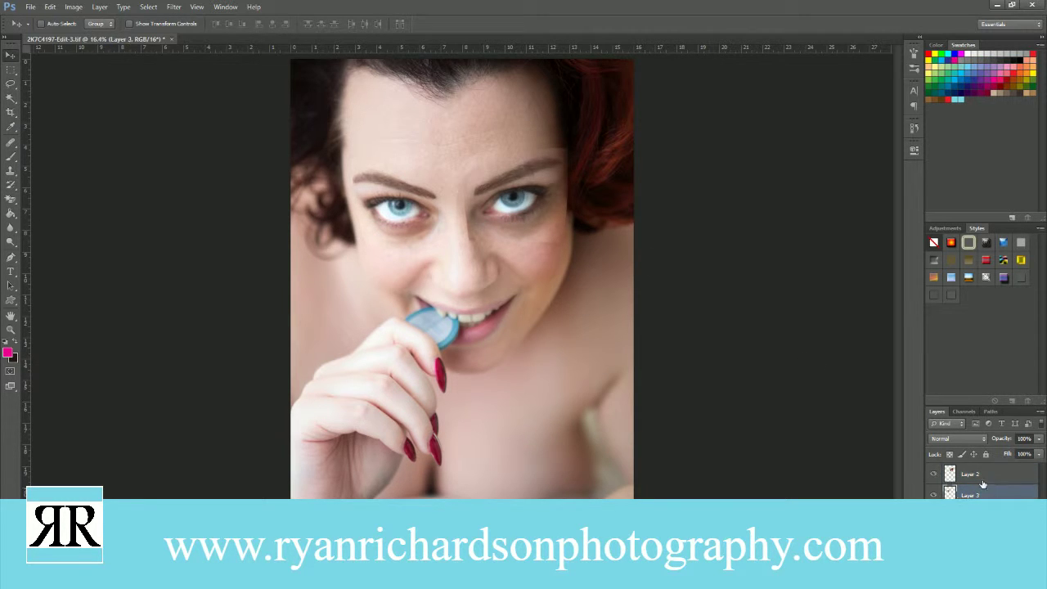
left_click(933, 473)
left_click(934, 494)
left_click(934, 495)
left_click(933, 473)
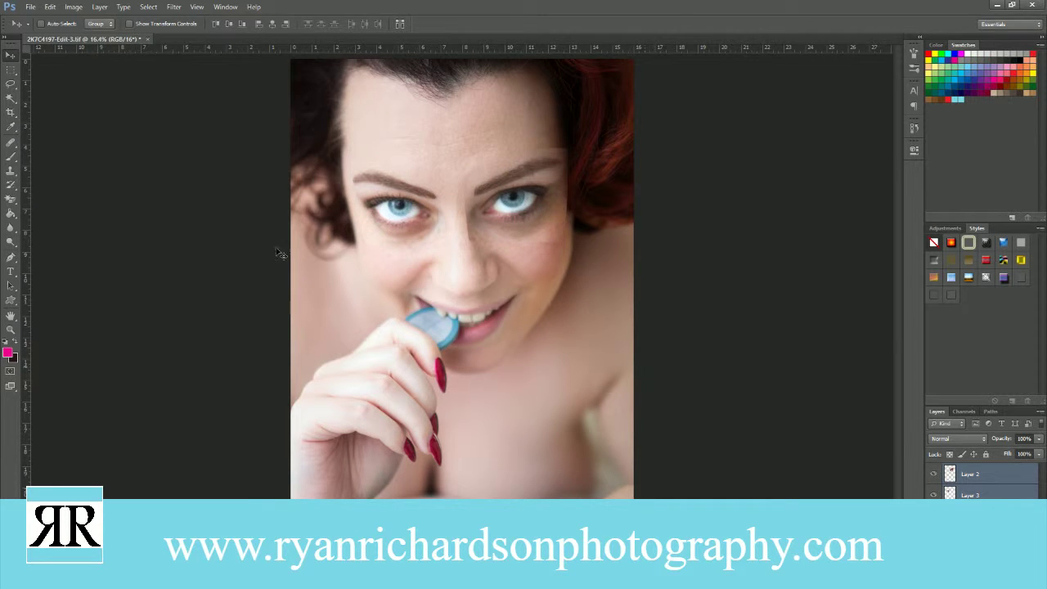
left_click(11, 69)
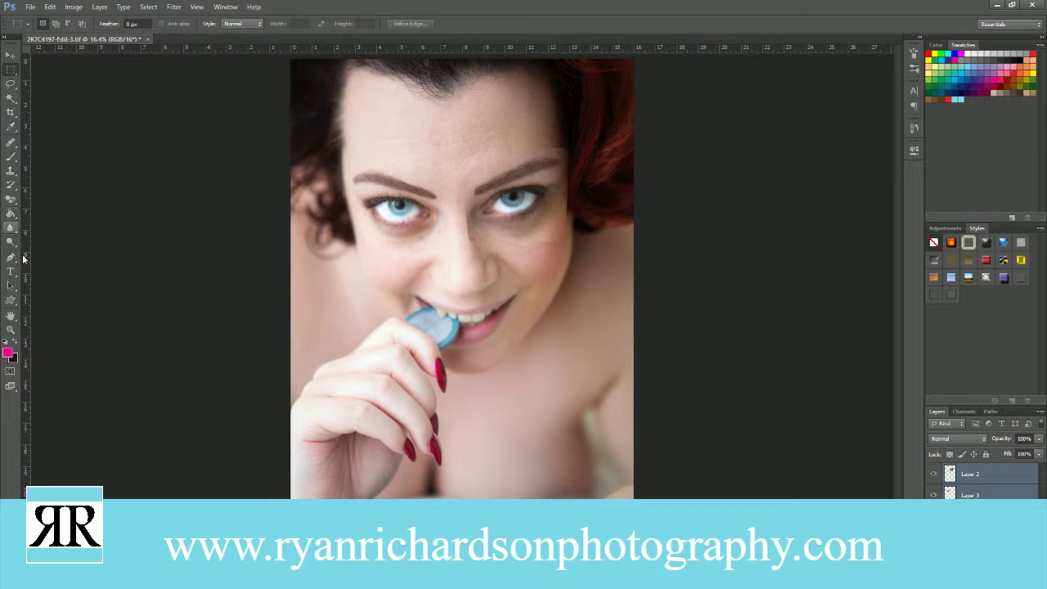
- Add a layer mask to Layer 2 and paint out the hard edges around the enlarged eye in black, using brush sizes 250 and 125
left_click(974, 474)
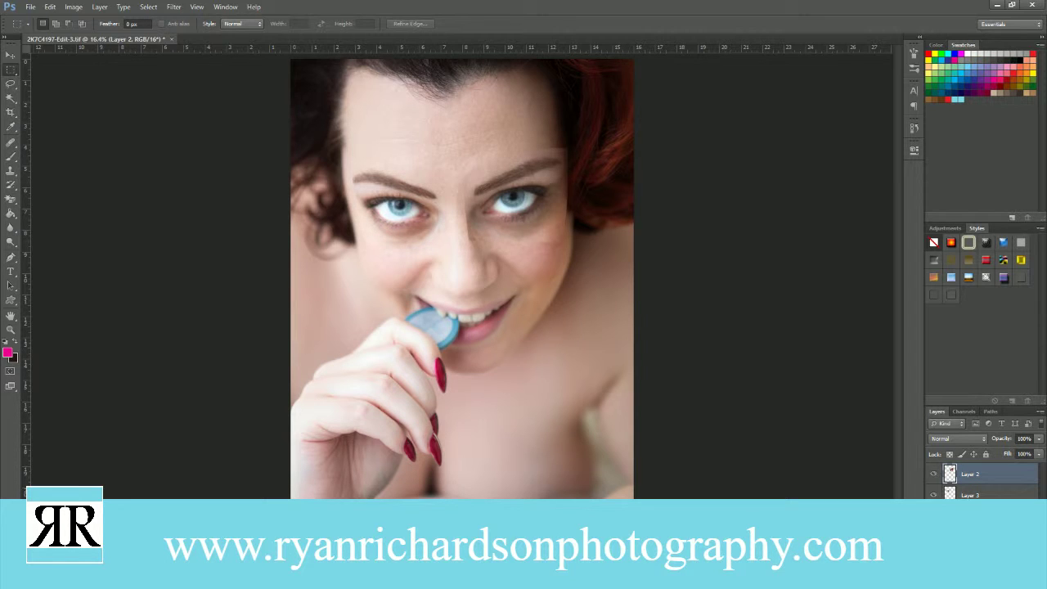
left_click(971, 577)
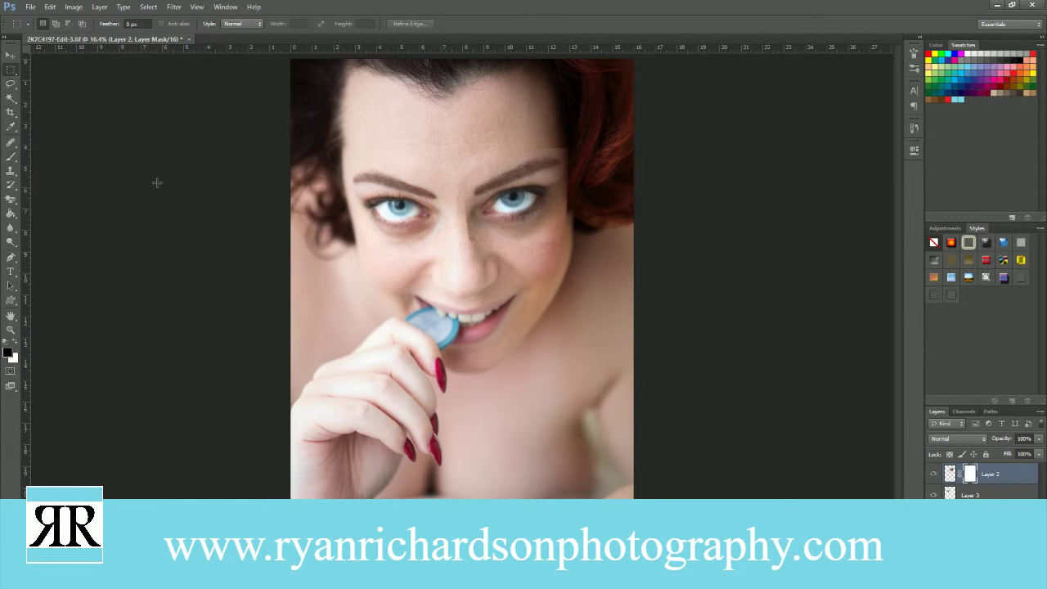
left_click(10, 156)
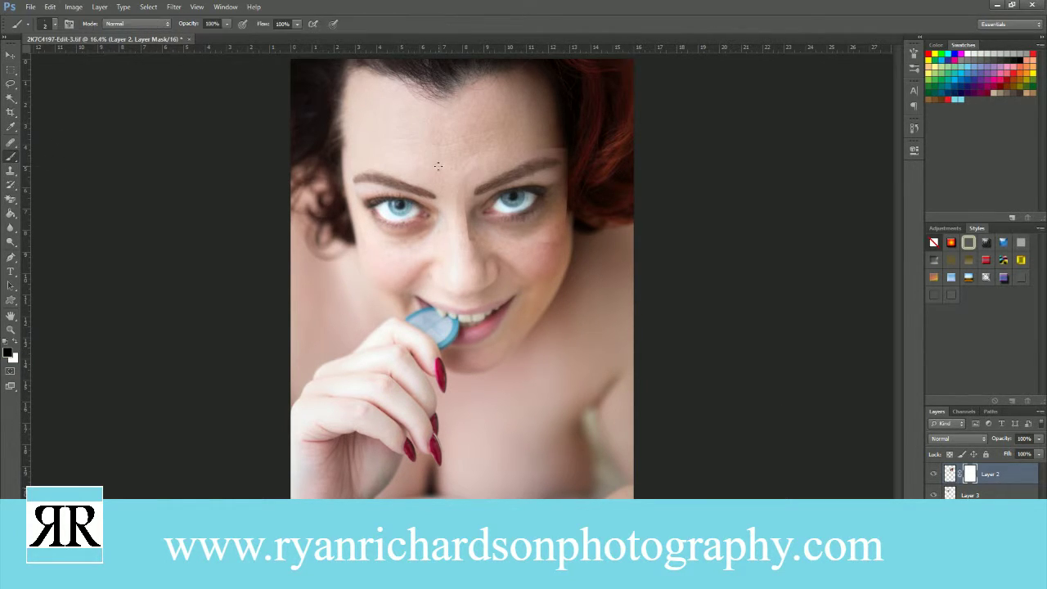
key("bracketright")
key("bracketright")
key("bracketright")
key("bracketright")
key("bracketright")
key("bracketright")
key("bracketright")
key("bracketright")
key("bracketright")
key("bracketright")
key("bracketright")
key("bracketright")
key("bracketright")
key("bracketright")
mouse_move(568, 190)
left_mouse_down()
mouse_move(562, 237)
mouse_move(566, 176)
mouse_move(565, 218)
mouse_move(523, 250)
mouse_move(470, 237)
mouse_move(459, 218)
mouse_move(520, 243)
mouse_move(554, 236)
left_mouse_up()
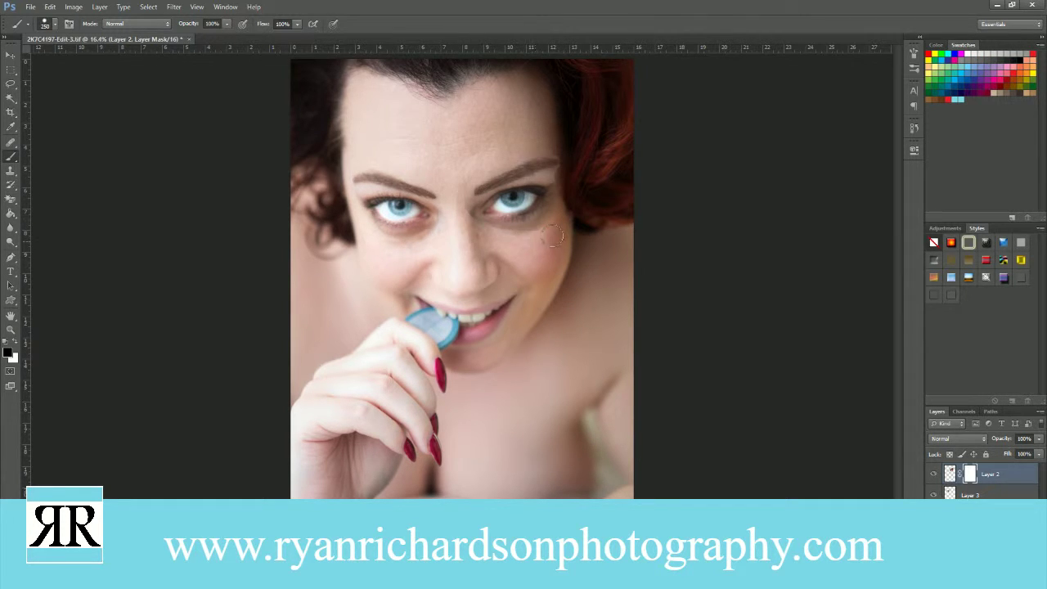
key("bracketleft")
key("bracketleft")
key("bracketleft")
key("bracketleft")
- Feather Layer 2's mask by 2.9 px in the mask properties
left_click(914, 150)
left_click(736, 251)
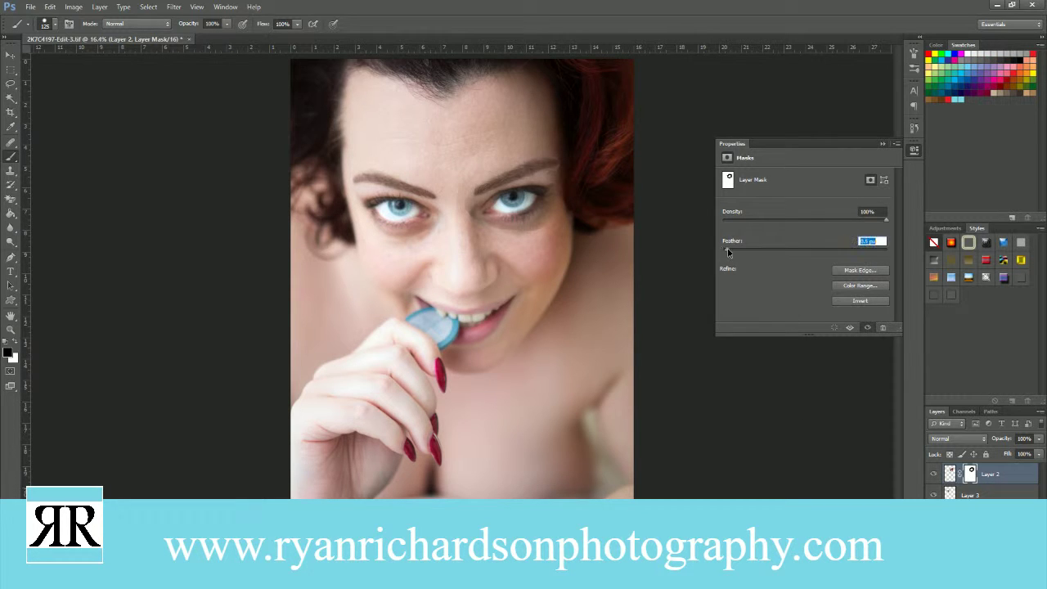
left_click_drag(743, 253, 752, 252)
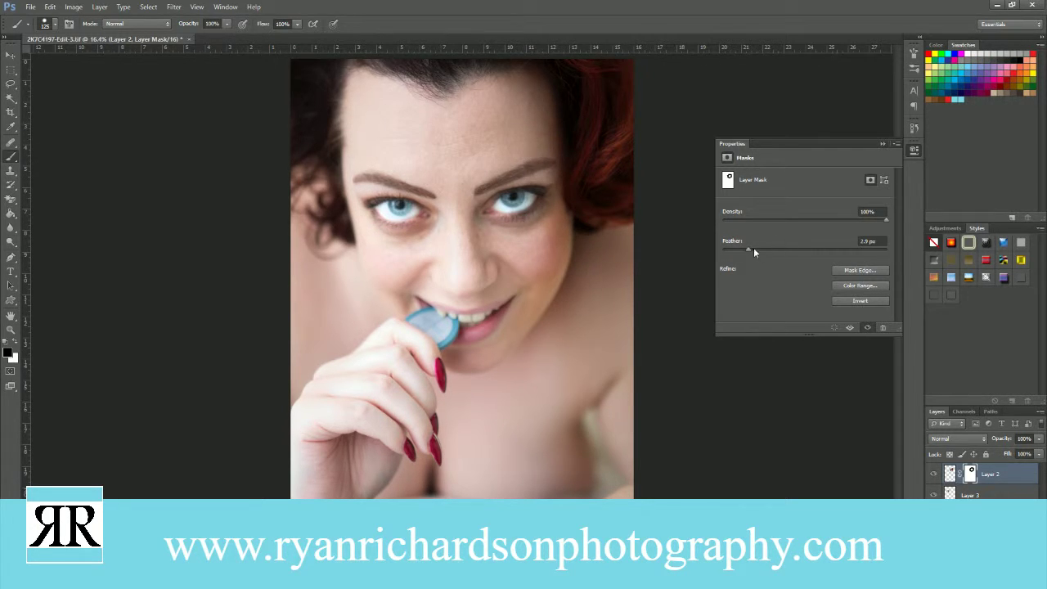
- Paint black on Layer 2's mask close up, blending the leftover edges below the eye, beside it and under the eyebrow
left_click(949, 475)
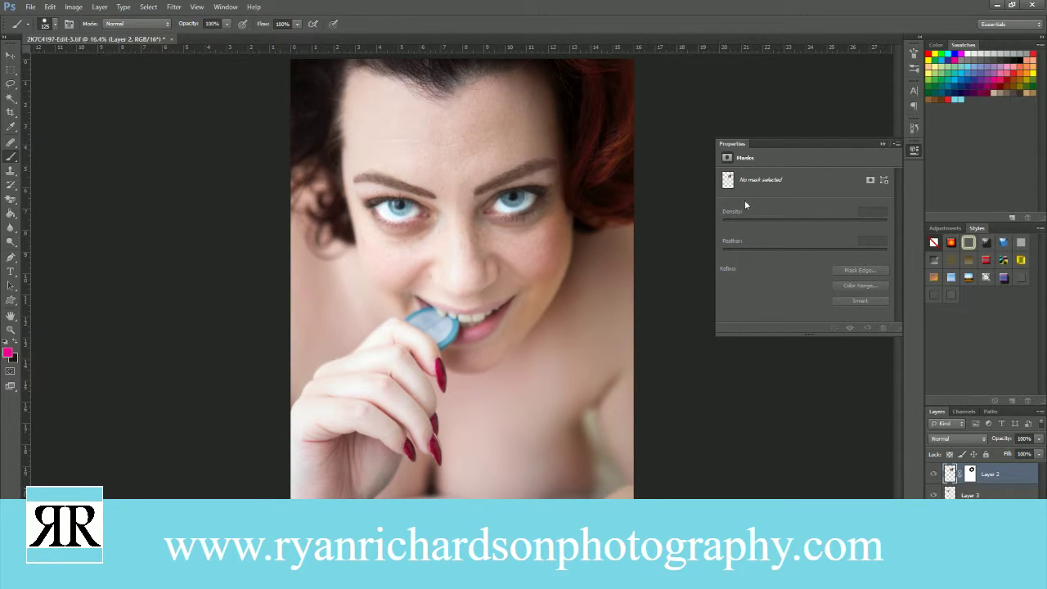
left_click(971, 473)
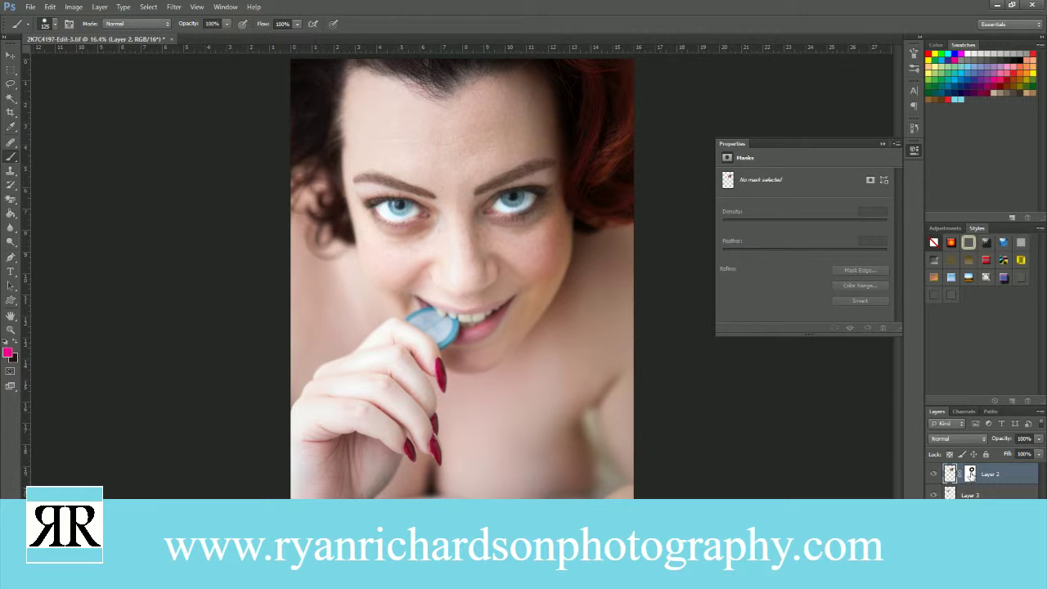
left_click(11, 329)
left_click_drag(565, 204, 578, 242)
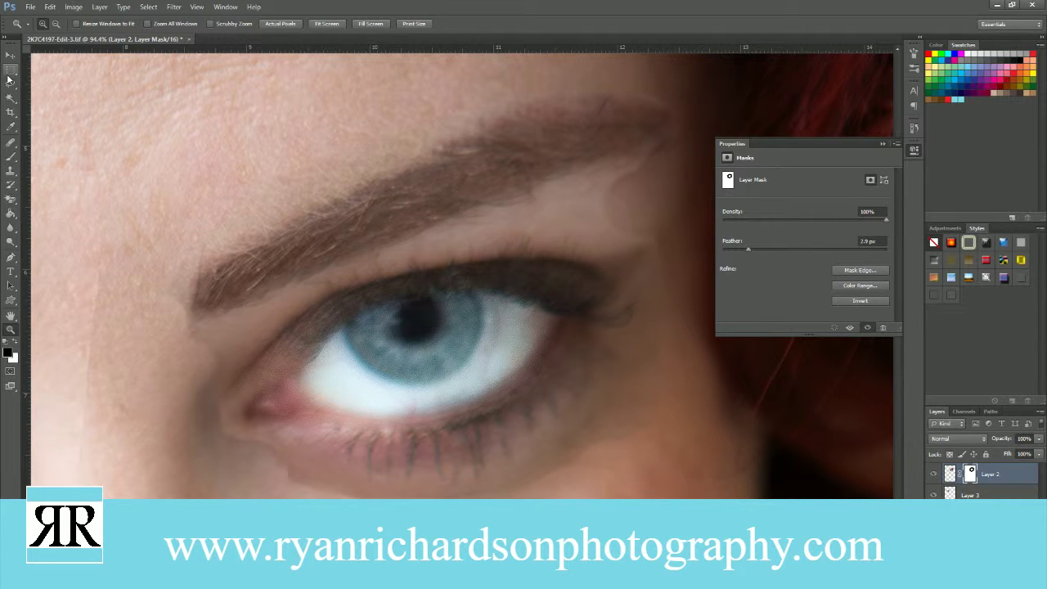
left_click(9, 153)
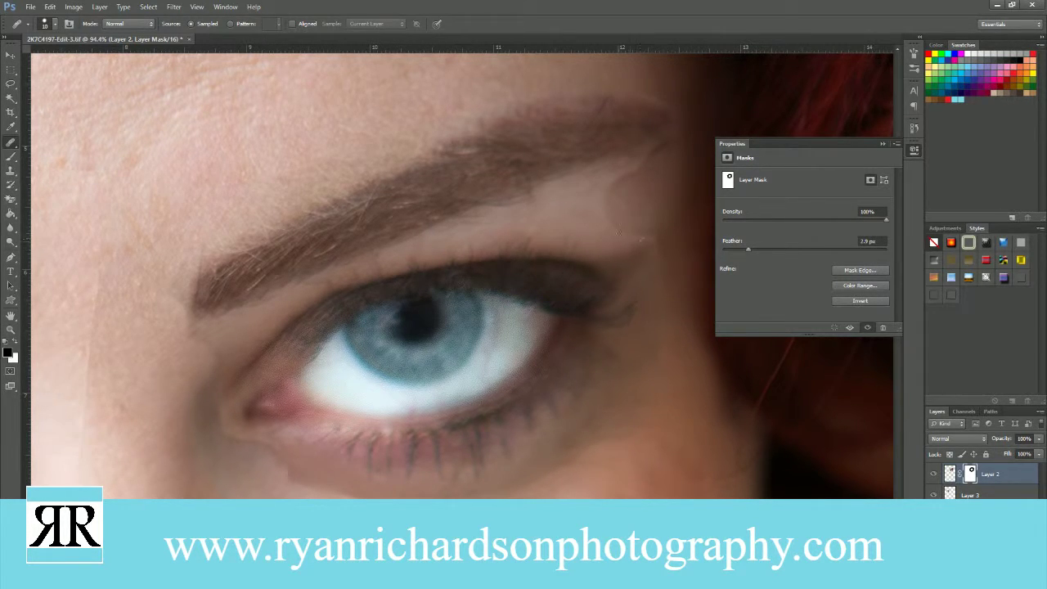
left_click(619, 233)
left_click(593, 230)
left_click(10, 156)
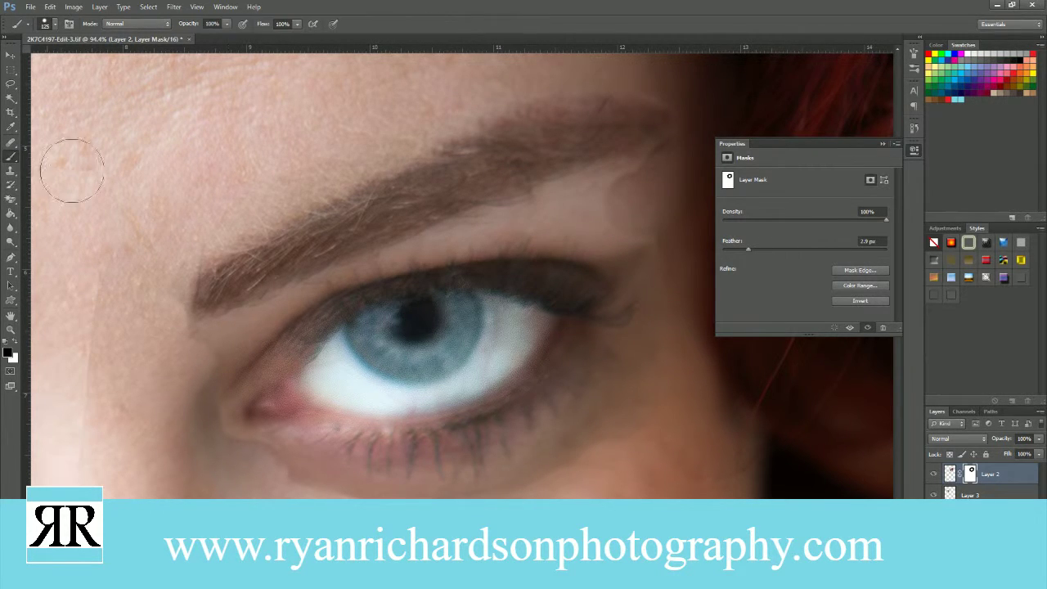
mouse_move(209, 460)
left_mouse_down()
mouse_move(323, 490)
mouse_move(266, 477)
mouse_move(408, 494)
mouse_move(503, 488)
mouse_move(595, 451)
mouse_move(668, 382)
left_mouse_up()
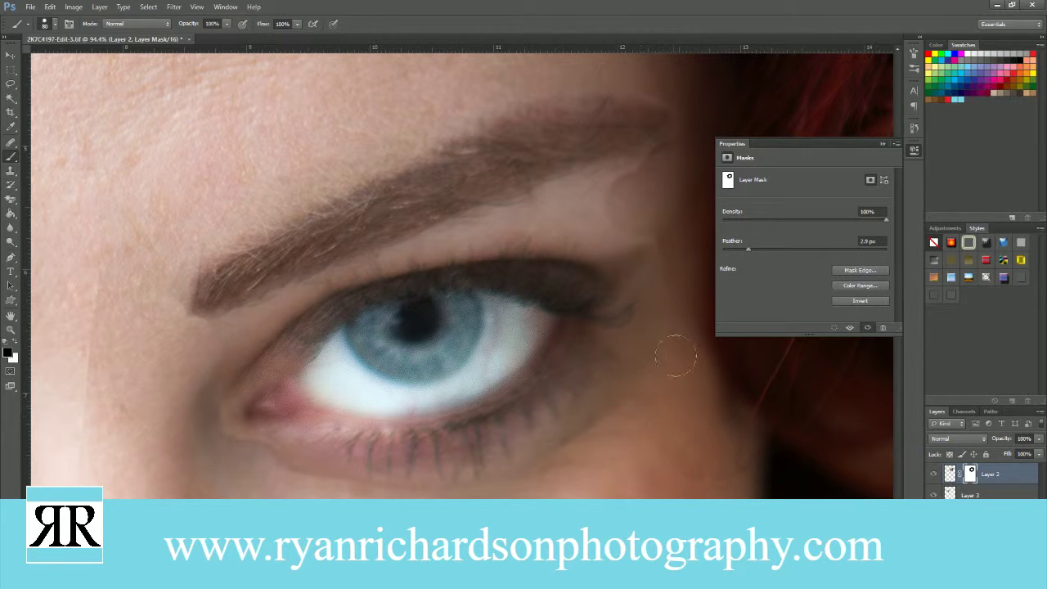
mouse_move(572, 201)
left_mouse_down()
mouse_move(556, 189)
mouse_move(619, 182)
mouse_move(596, 190)
left_mouse_up()
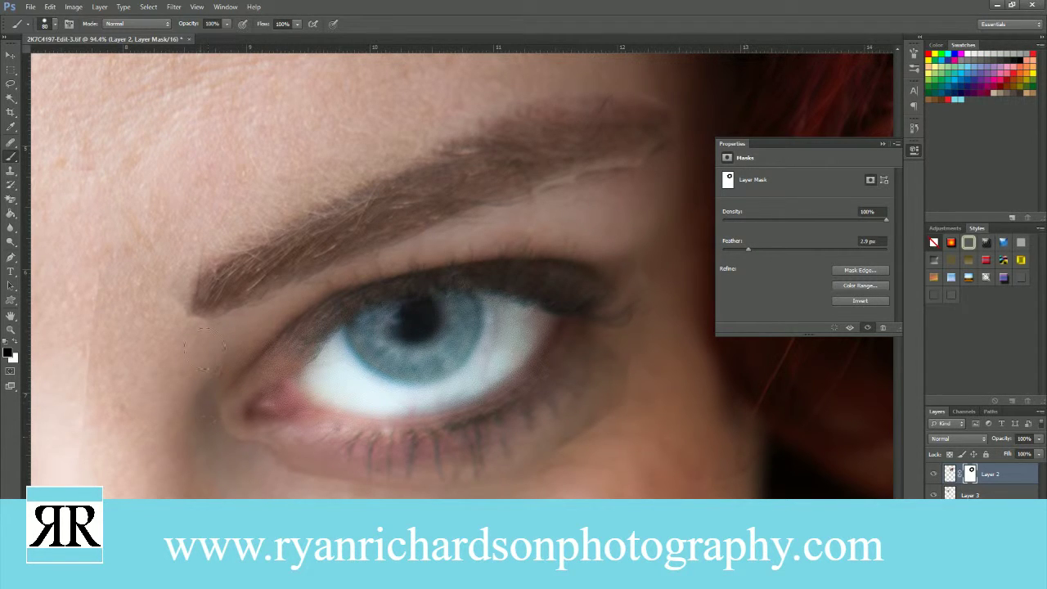
- Increase the feather of Layer 2's mask to soften its edges further, then close the mask properties
left_click_drag(747, 254, 793, 256)
left_click(883, 144)
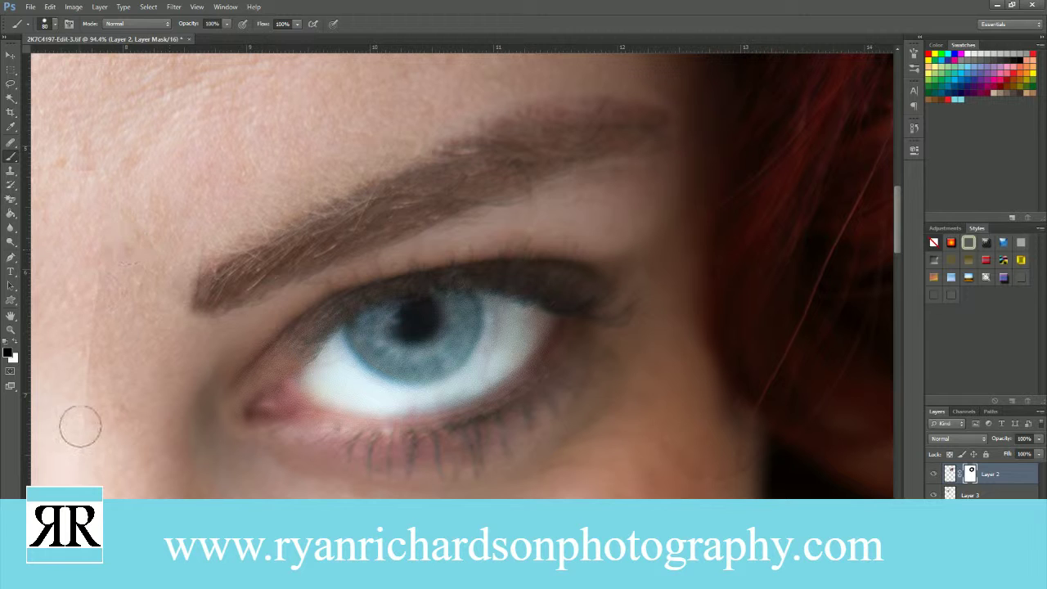
left_click(10, 329)
right_click(117, 329)
left_click(129, 335)
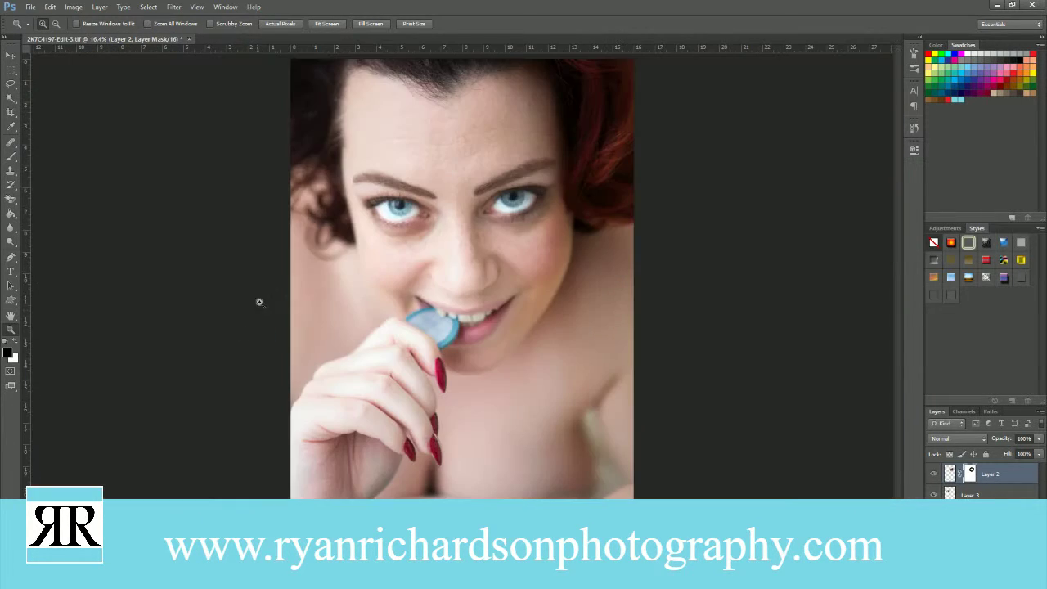
- Add a layer mask to Layer 3, which holds the other enlarged eye
left_click(580, 306)
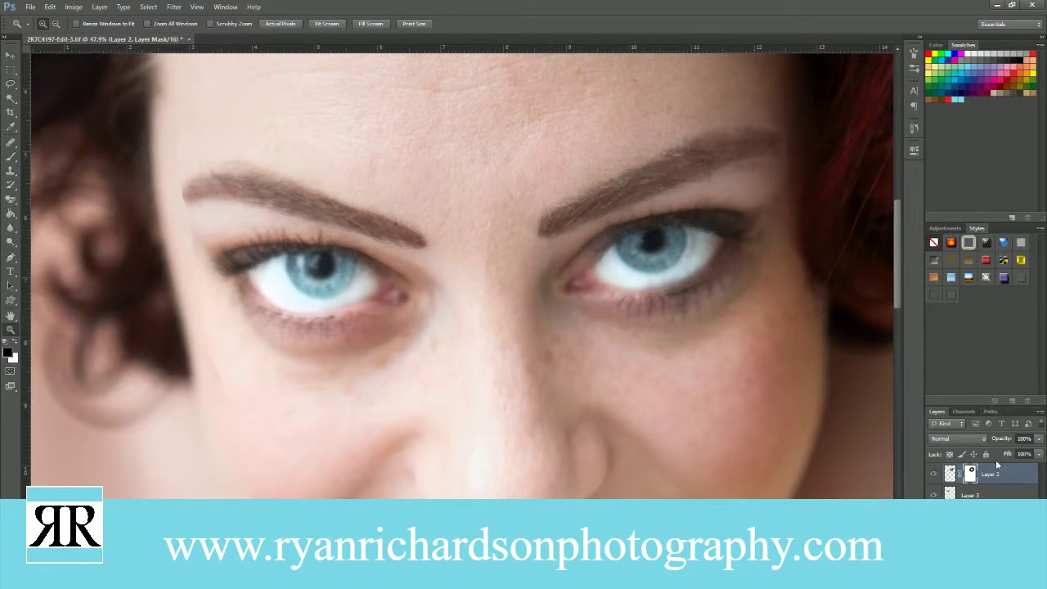
left_click(965, 495)
left_click(982, 401)
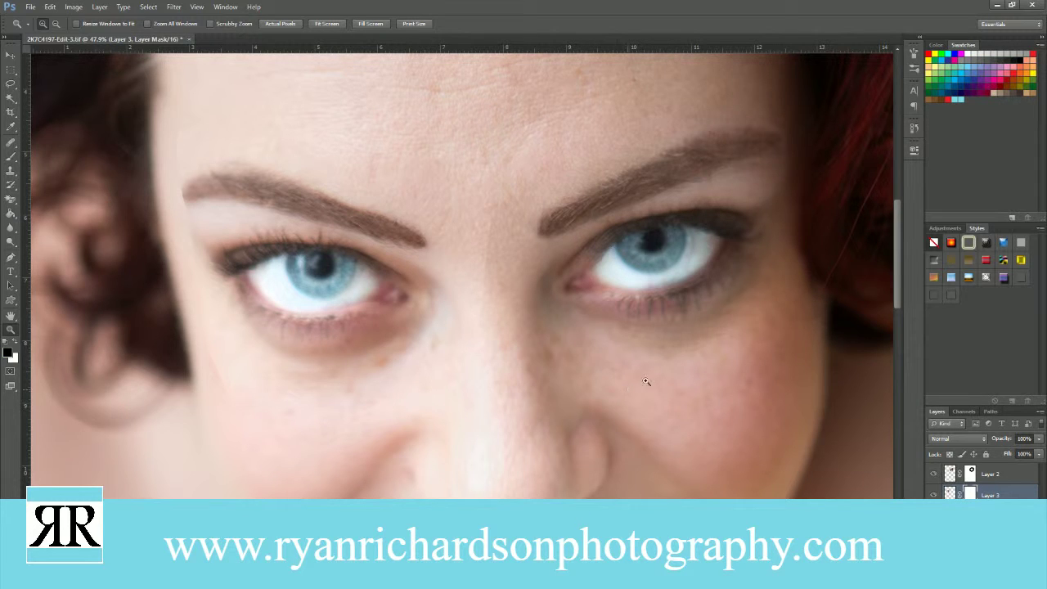
- Paint black on Layer 3's mask with a brush sized 100 to blend the edges around the enlarged eye, then make white the foreground colour
left_click(11, 155)
key("bracketright")
key("bracketright")
key("bracketright")
key("bracketright")
key("bracketright")
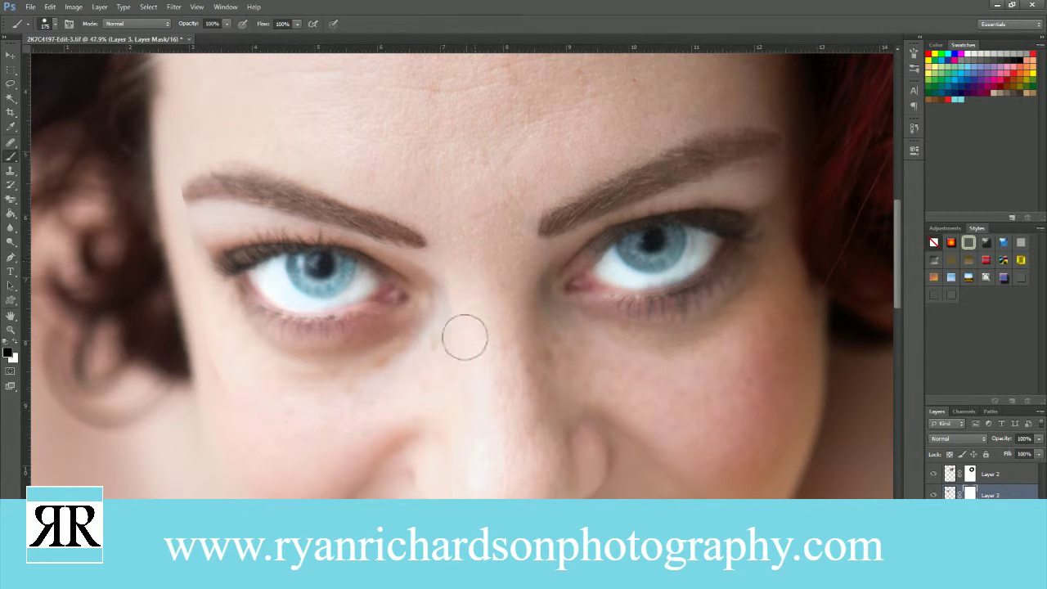
key("bracketleft")
key("bracketleft")
key("bracketleft")
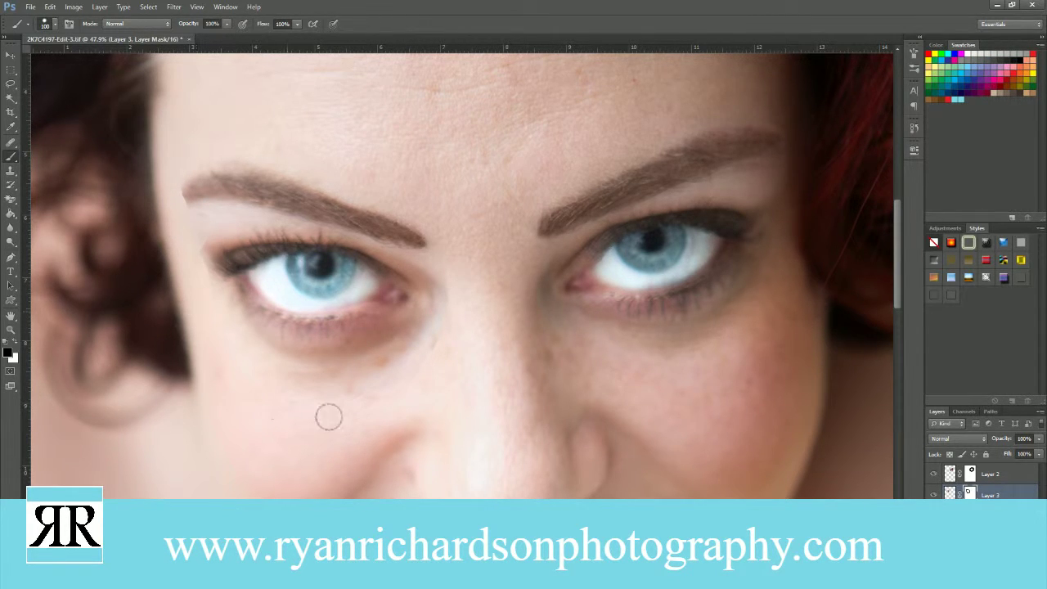
mouse_move(169, 225)
left_mouse_down()
mouse_move(218, 215)
mouse_move(187, 221)
mouse_move(211, 222)
mouse_move(173, 240)
mouse_move(233, 205)
mouse_move(189, 191)
mouse_move(236, 198)
left_mouse_up()
left_click(15, 347)
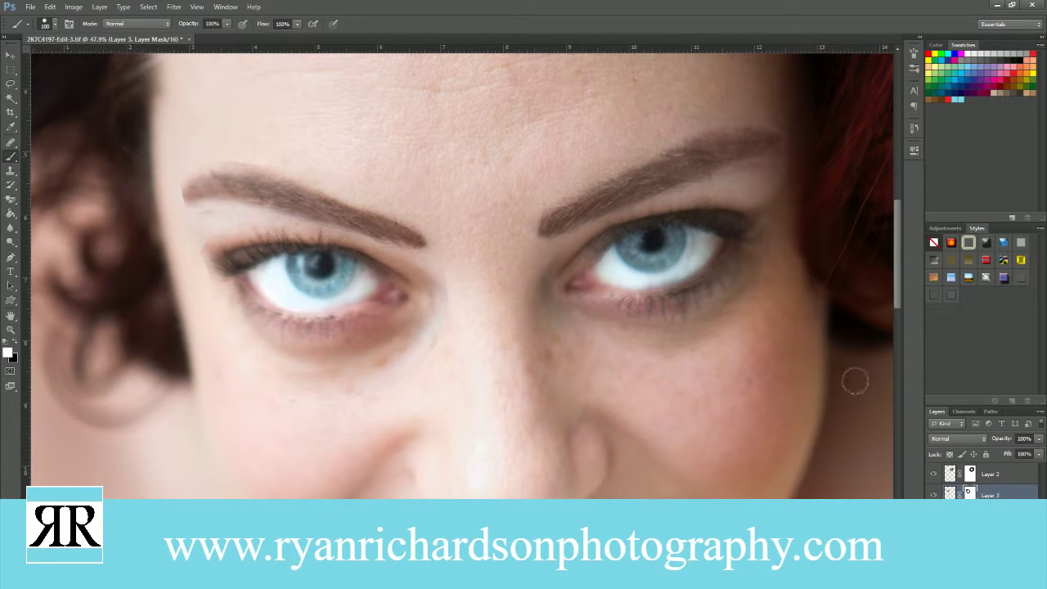
- Stamp all visible layers into a new merged layer directly above Layer 2
left_click(949, 474)
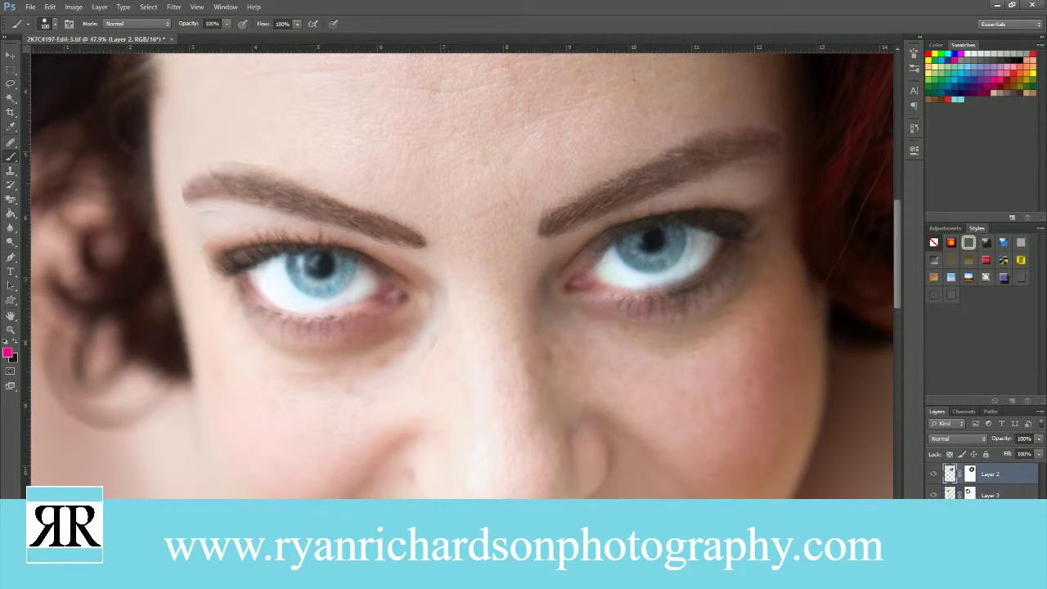
left_click(990, 495)
left_click(949, 475)
left_click(950, 474, "ctrl")
left_click(11, 70)
left_click(234, 82)
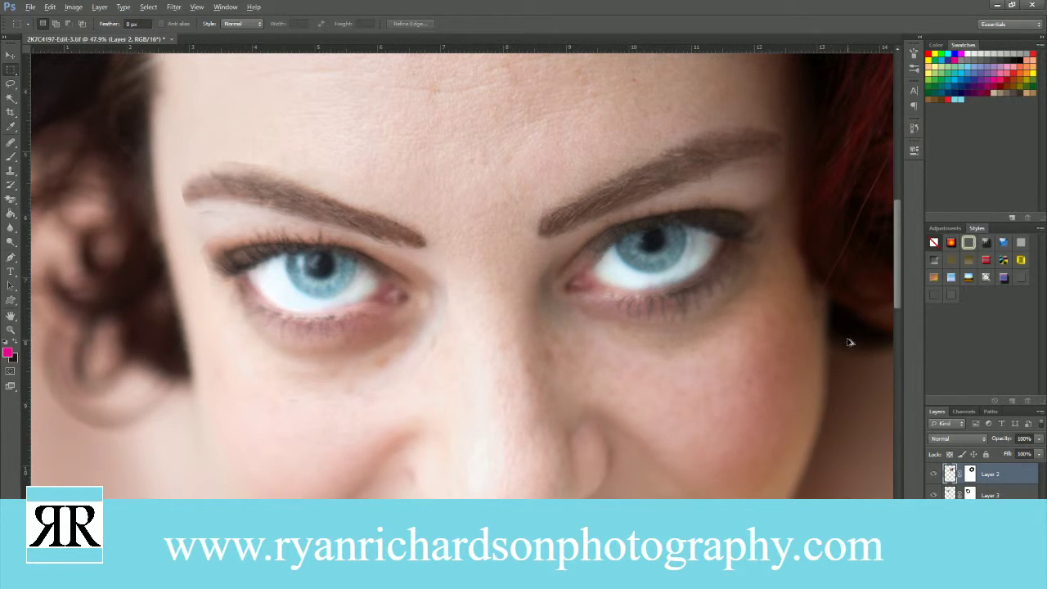
key("ctrl+alt+shift+e")
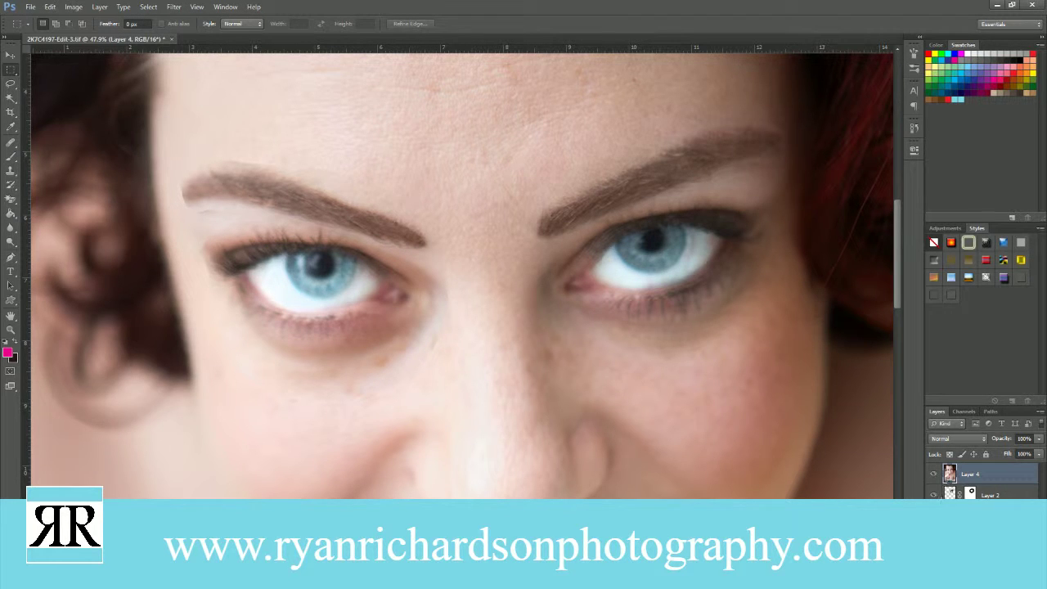
- Compare the whole portrait before and after the retouching by repeatedly hiding and showing the merged layer
key("z")
key("ctrl+0")
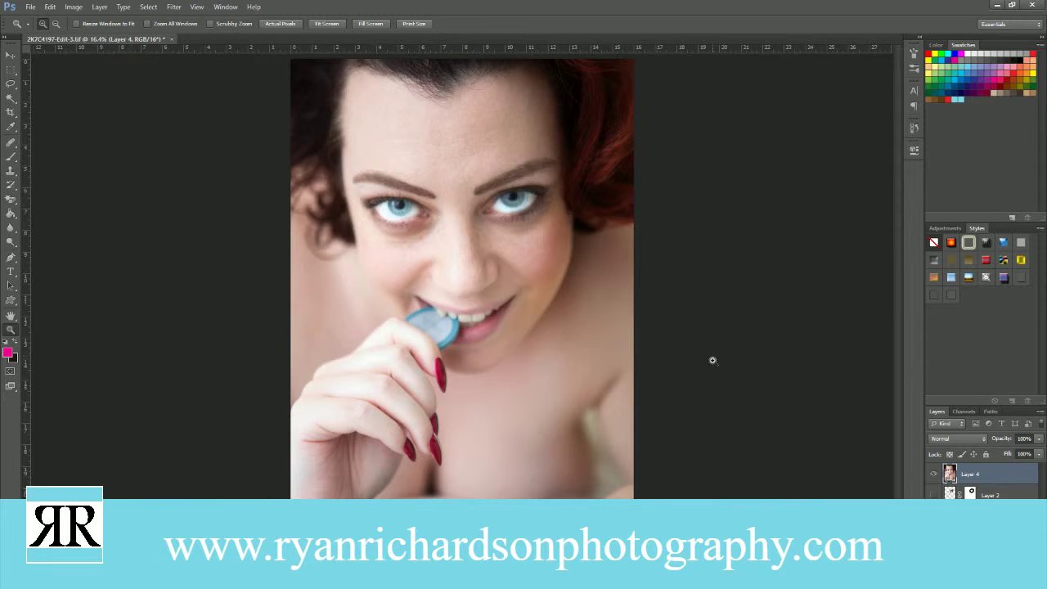
left_click(937, 475)
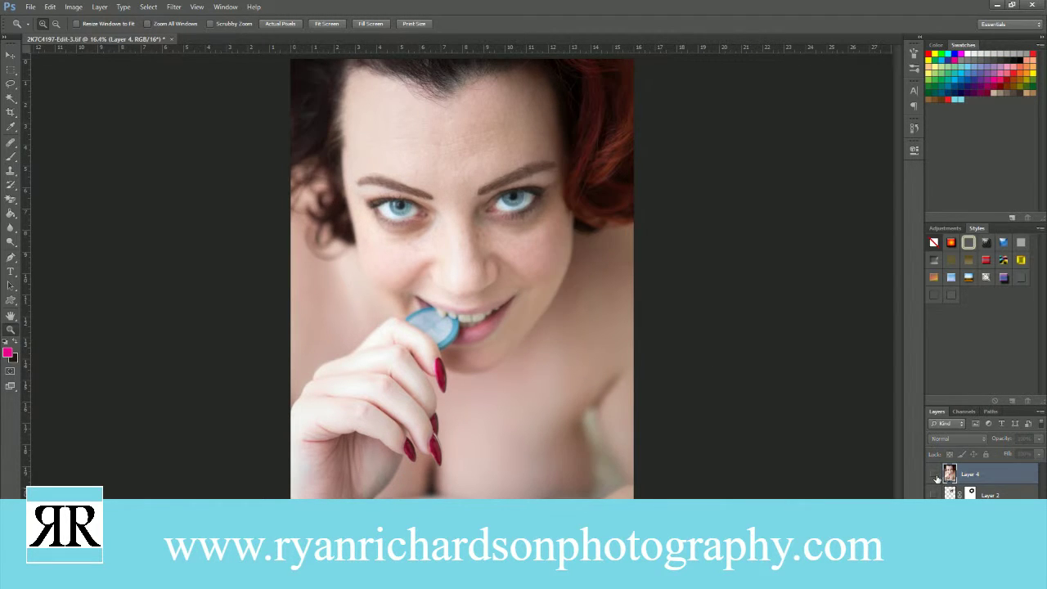
left_click(937, 475)
left_click(936, 475)
left_click(937, 475)
left_click(937, 476)
left_click(937, 475)
left_click(937, 476)
left_click(937, 475)
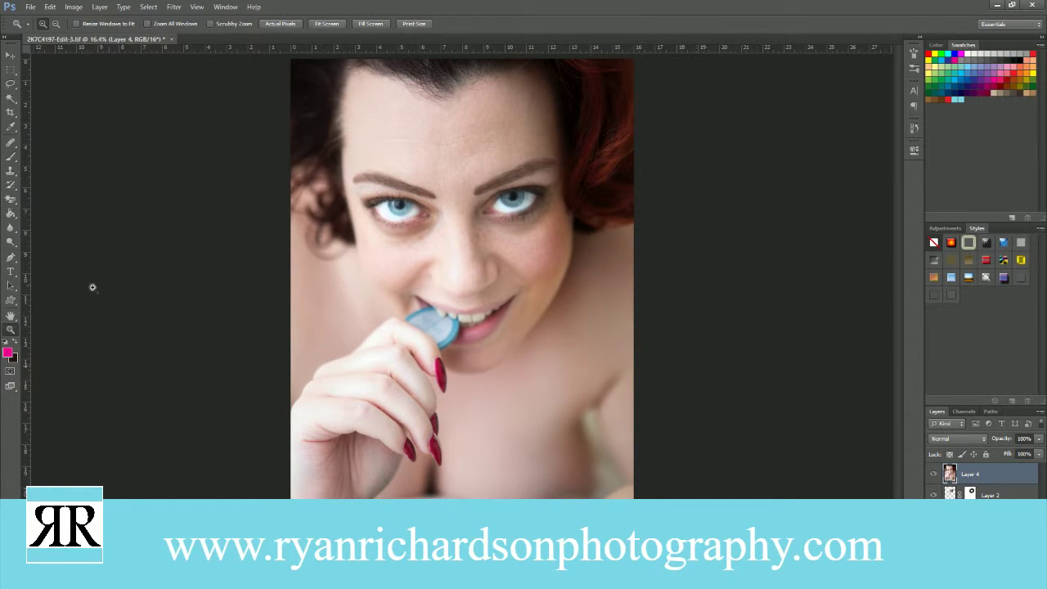
- Select the whites and irises of both eyes with the Lasso tool, adding the second eye to the first selection
left_click_drag(346, 158, 597, 222)
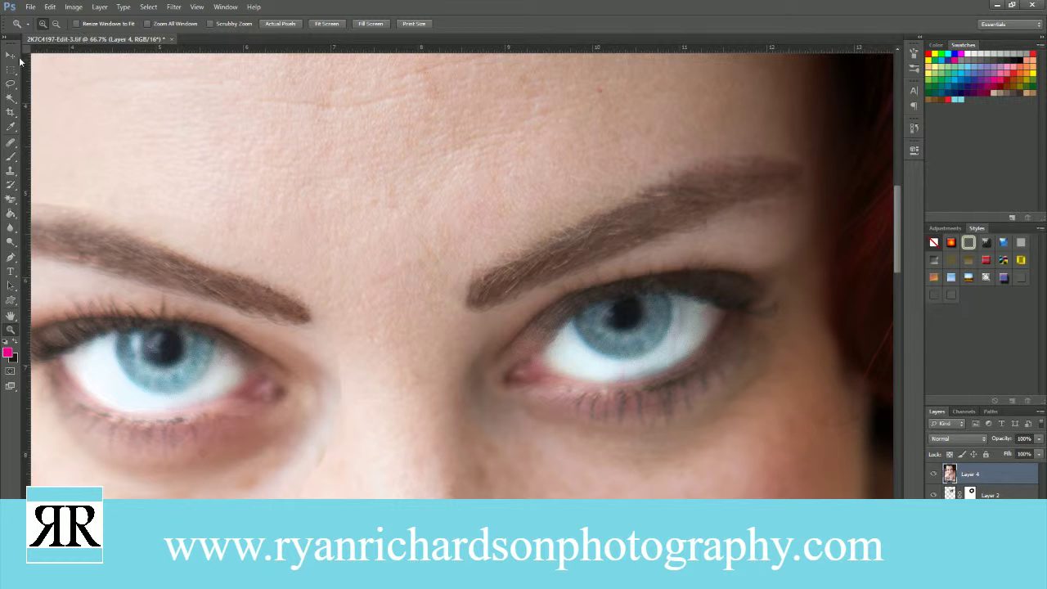
key("m")
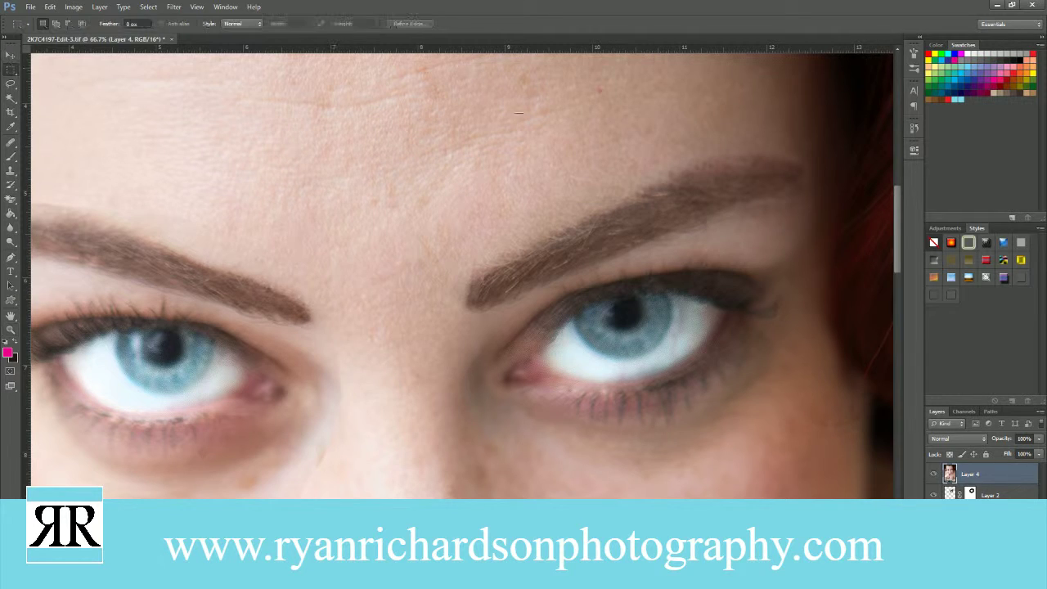
left_click(10, 83)
mouse_move(576, 321)
left_mouse_down()
mouse_move(644, 291)
mouse_move(725, 310)
mouse_move(717, 348)
mouse_move(667, 382)
left_mouse_up()
left_click_drag(530, 369, 576, 320)
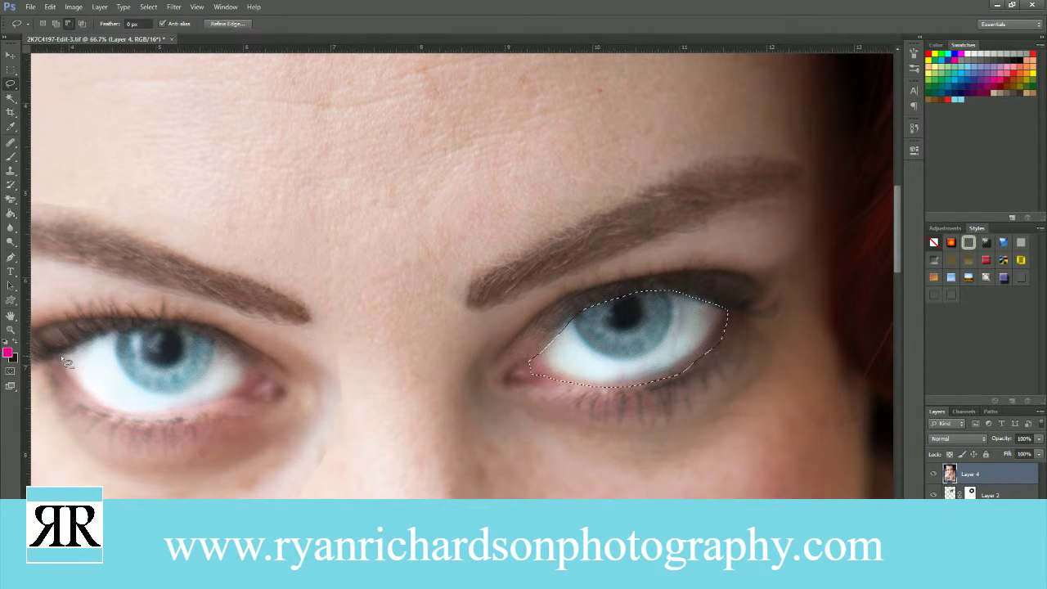
left_click(54, 24)
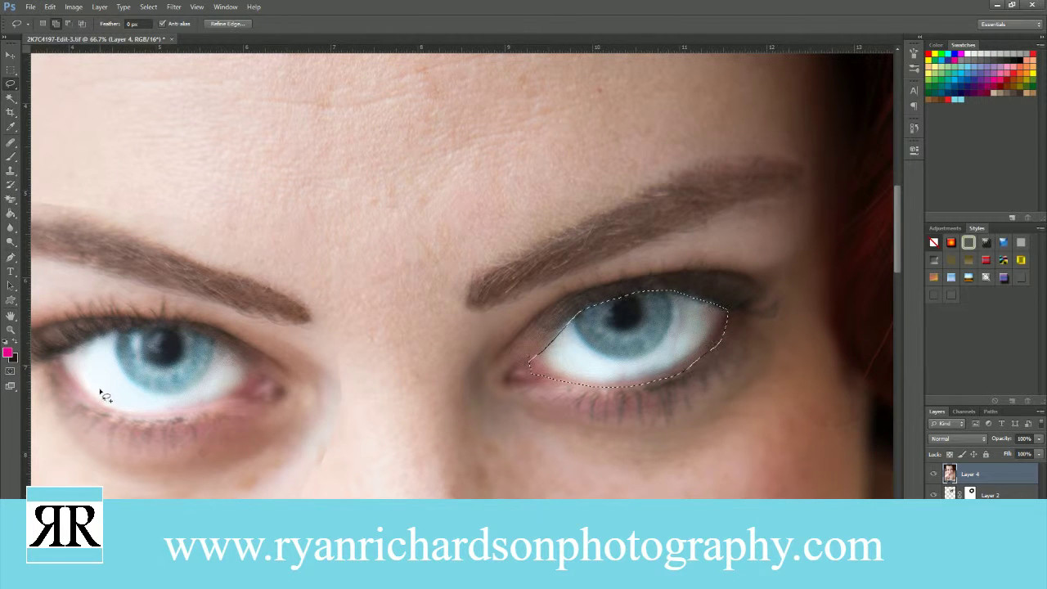
mouse_move(72, 359)
left_mouse_down()
mouse_move(140, 326)
mouse_move(205, 337)
left_mouse_up()
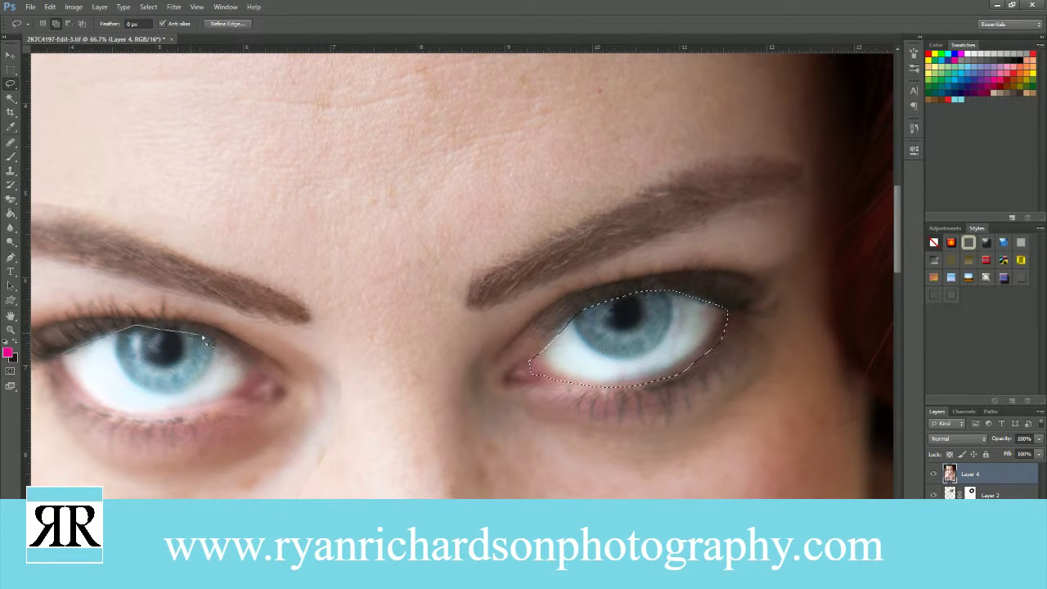
mouse_move(188, 417)
left_mouse_down()
mouse_move(125, 414)
mouse_move(76, 392)
mouse_move(61, 362)
left_mouse_up()
- Apply the Sharpen filter to the selected eyes on the merged layer
left_click(148, 7)
mouse_move(174, 7)
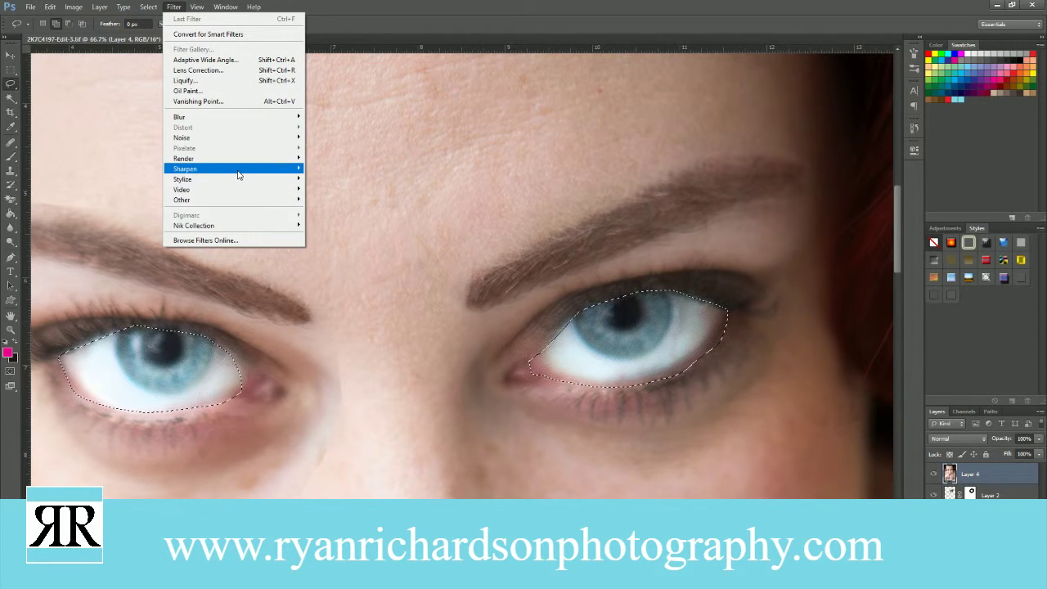
mouse_move(234, 170)
left_click(336, 170)
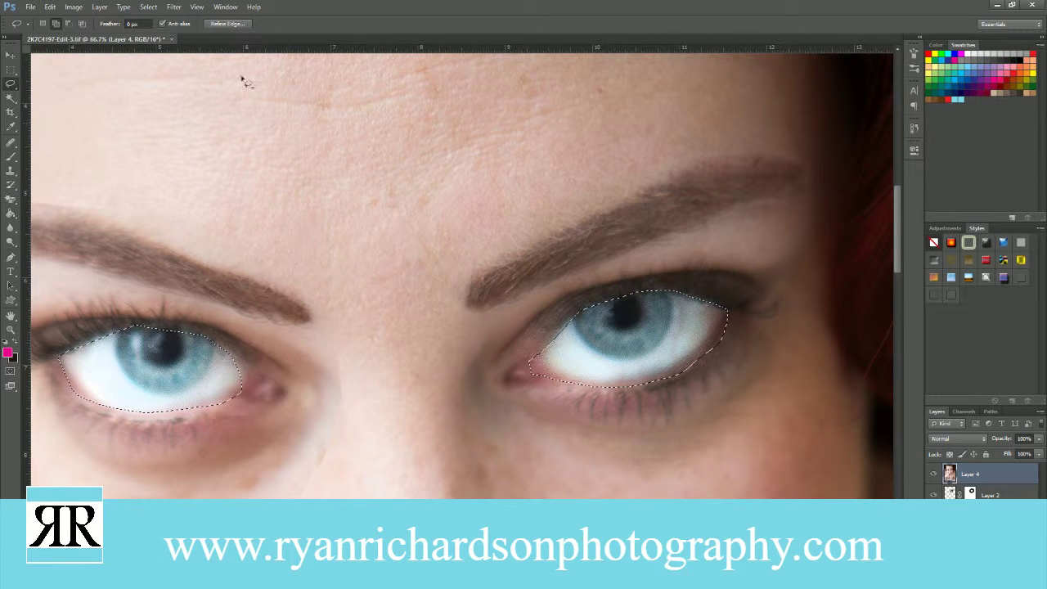
left_click(148, 7)
mouse_move(173, 7)
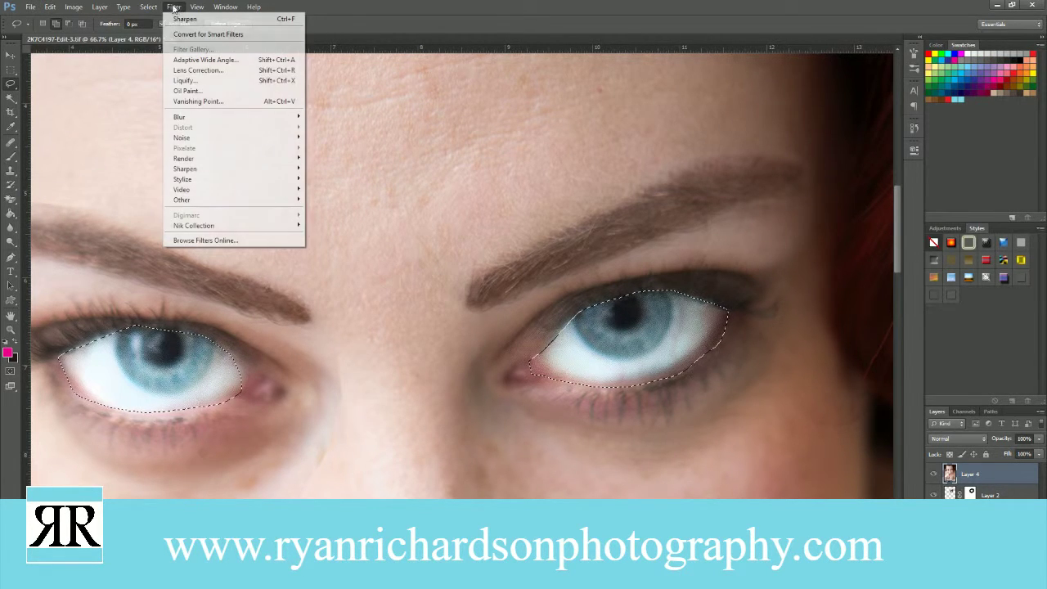
mouse_move(266, 171)
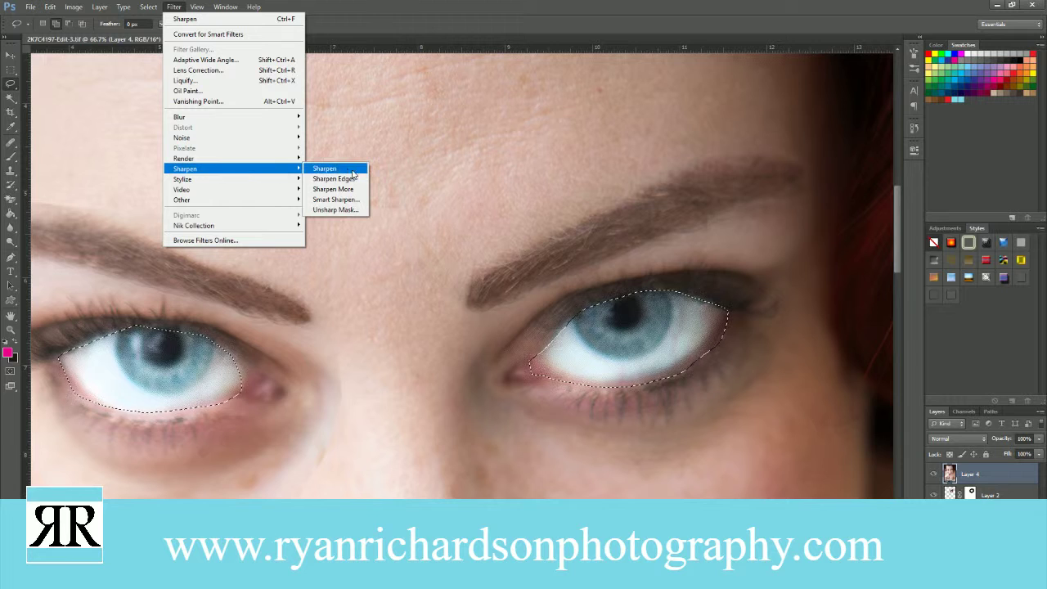
left_click(358, 210)
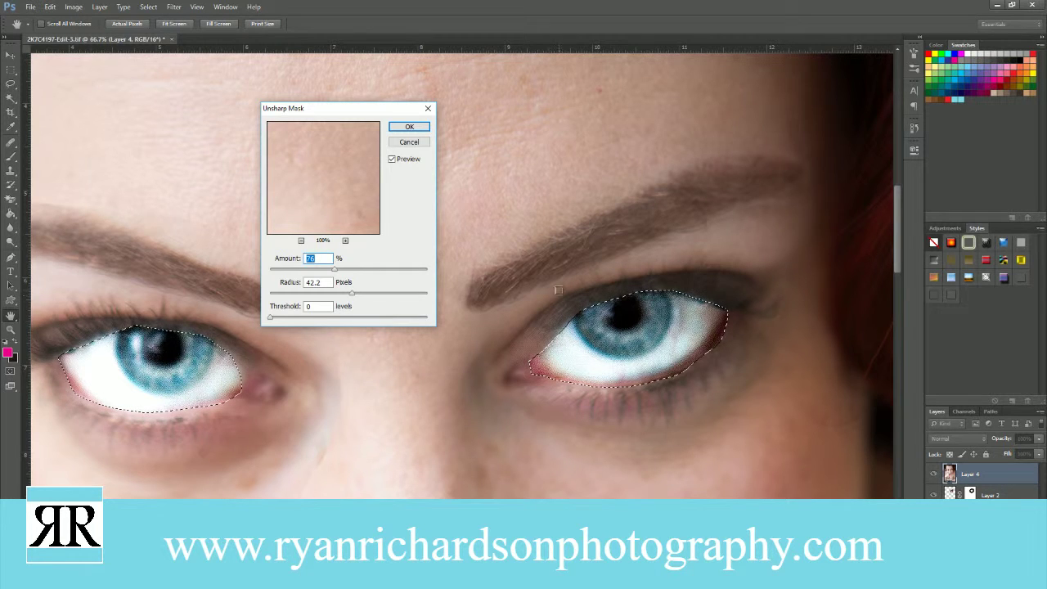
left_click(409, 143)
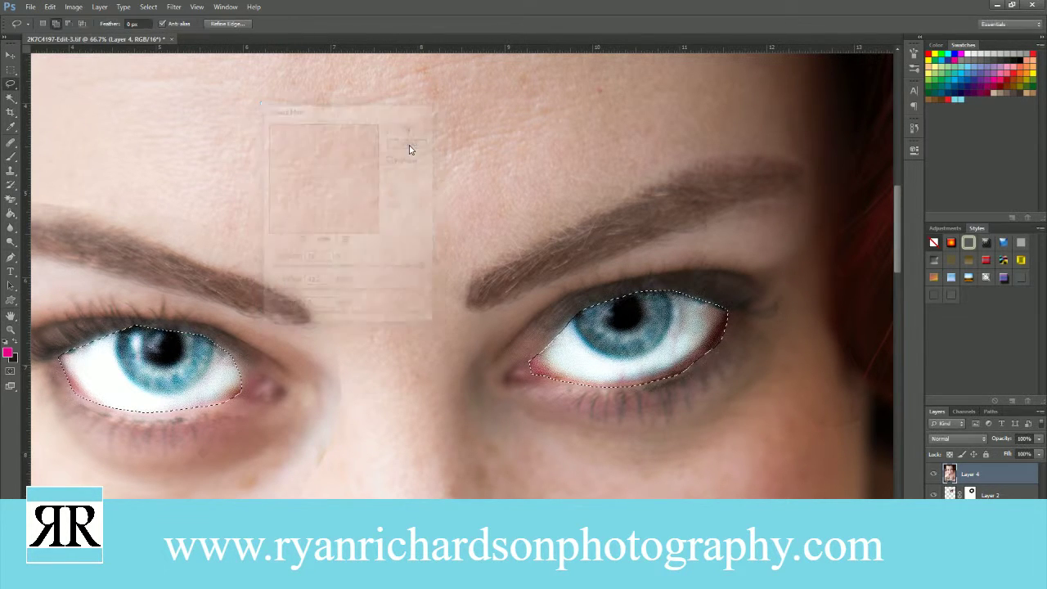
- Cut the selected eyes from the merged layer onto their own new layer
left_click(123, 7)
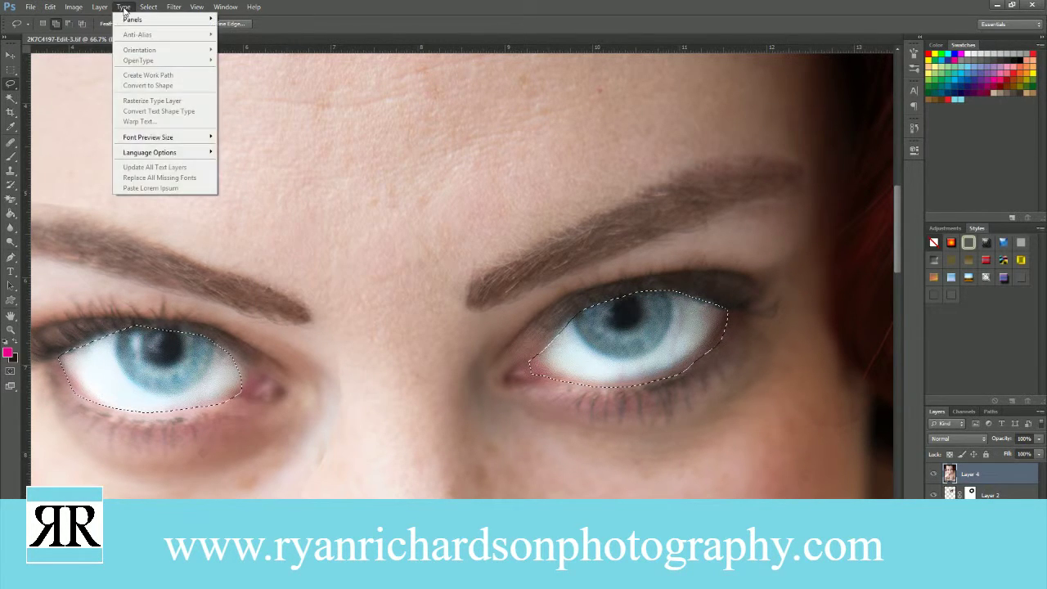
left_click(123, 8)
left_click(81, 9)
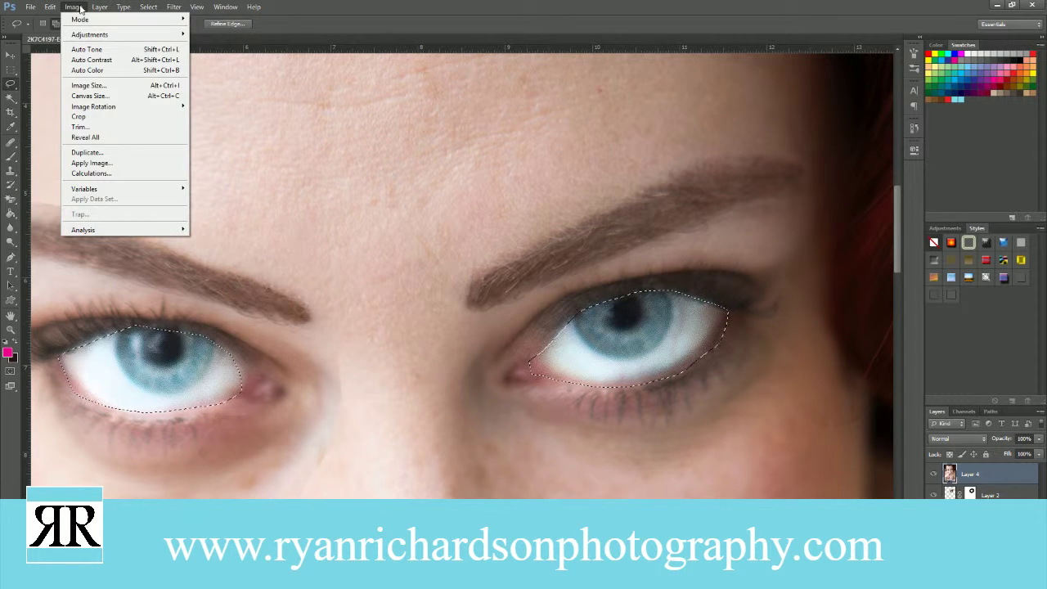
mouse_move(100, 8)
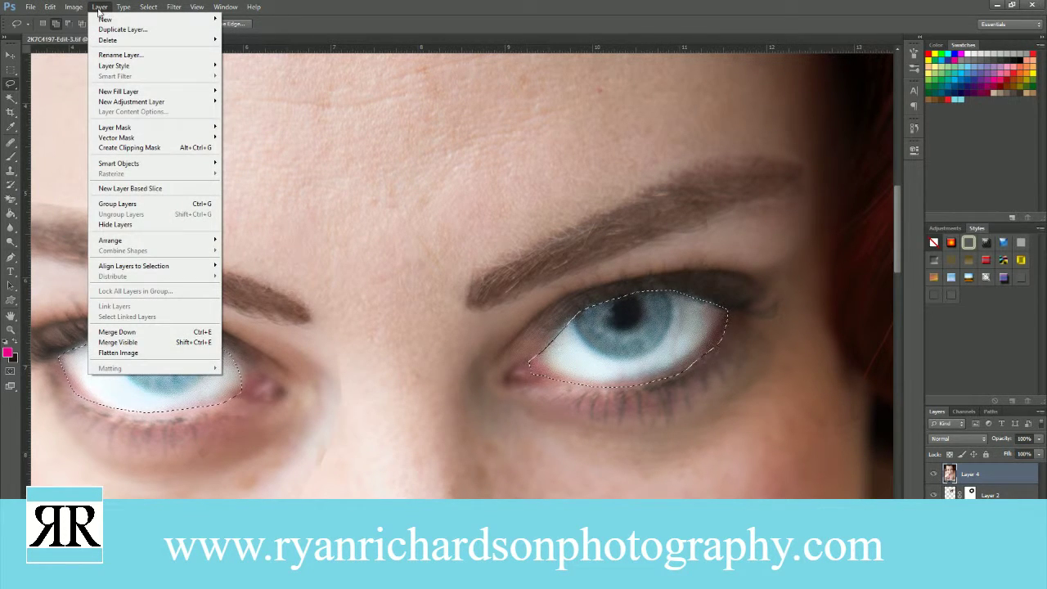
mouse_move(149, 20)
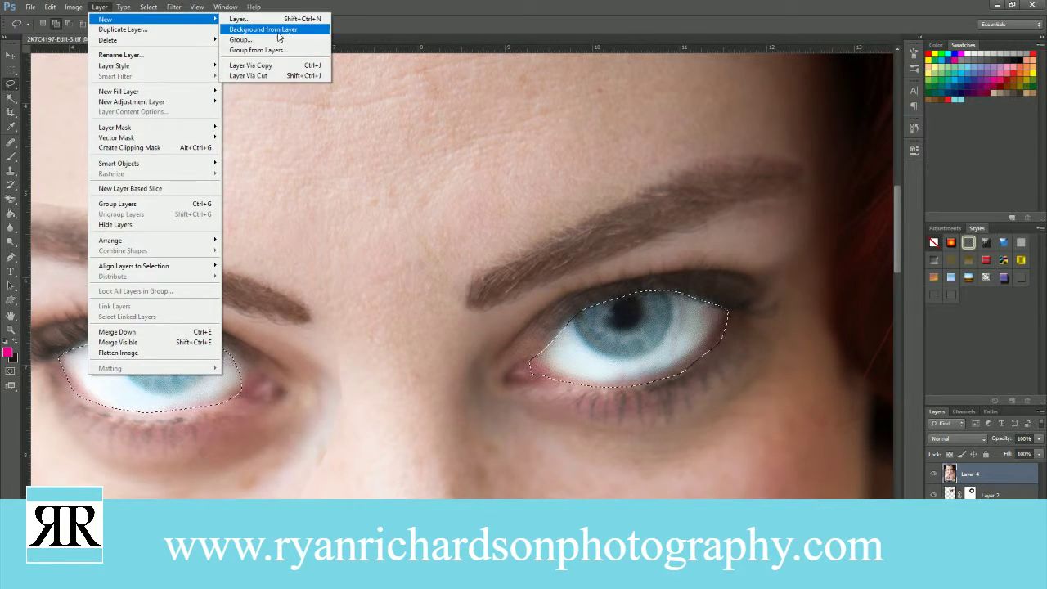
left_click(277, 77)
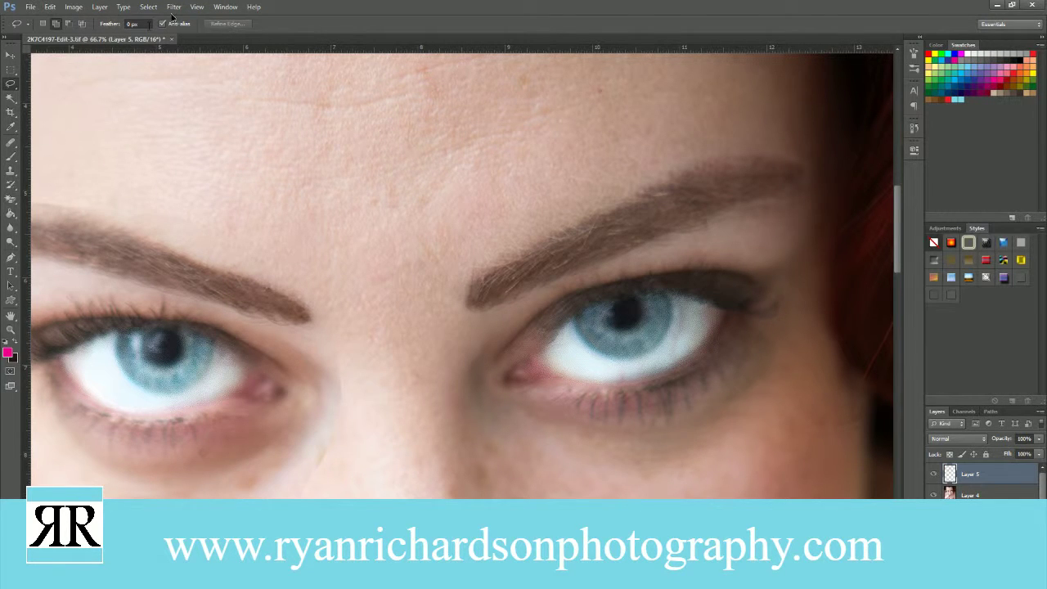
- Apply an Unsharp Mask to the cut-out eyes on Layer 5 with amount 193%, radius 30.2 pixels and threshold 16 levels
left_click(124, 8)
mouse_move(148, 7)
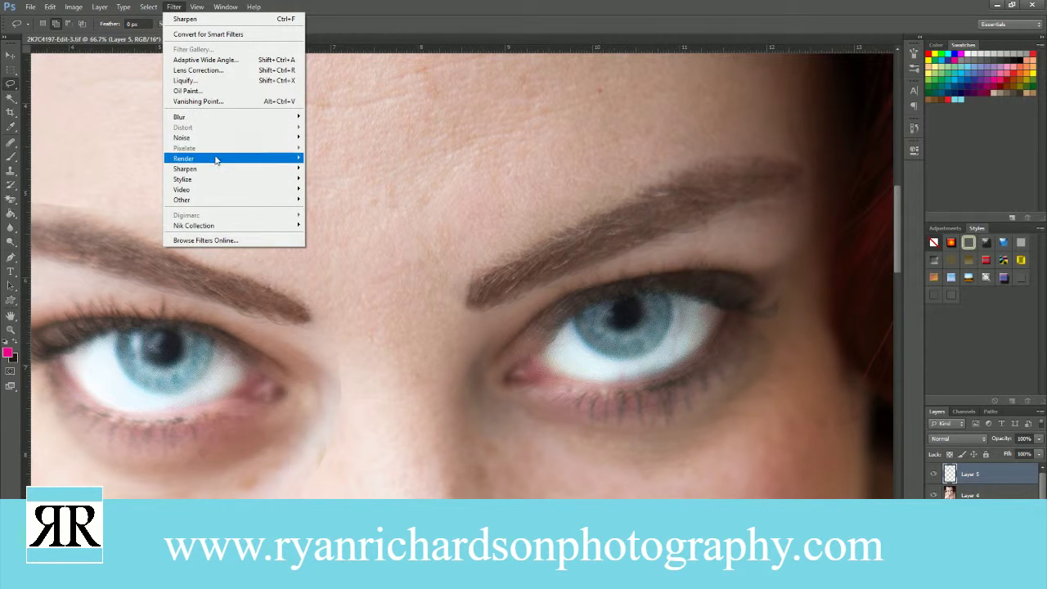
mouse_move(227, 170)
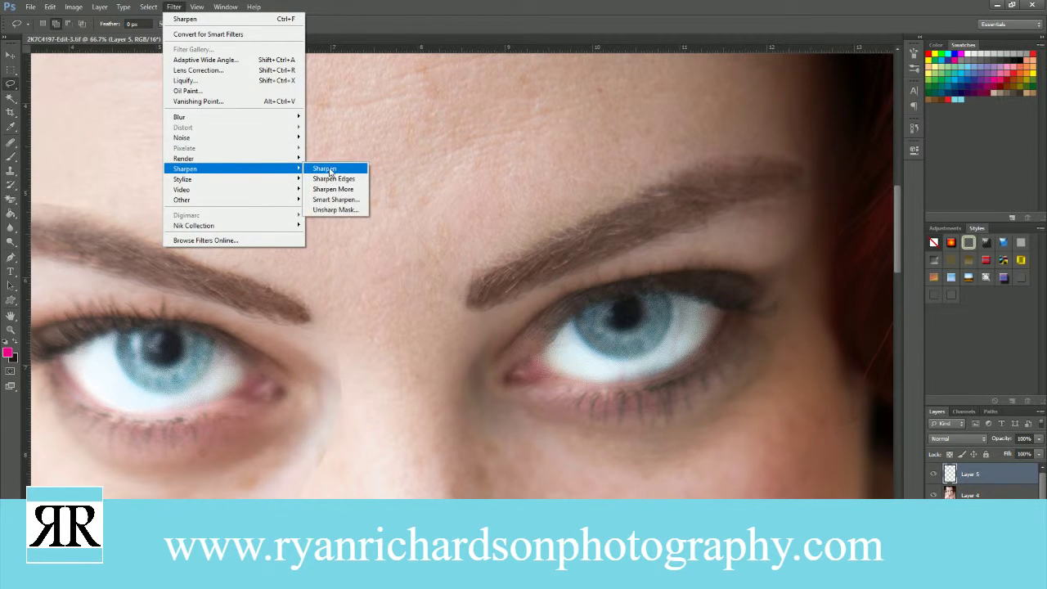
left_click(354, 211)
left_click(391, 159)
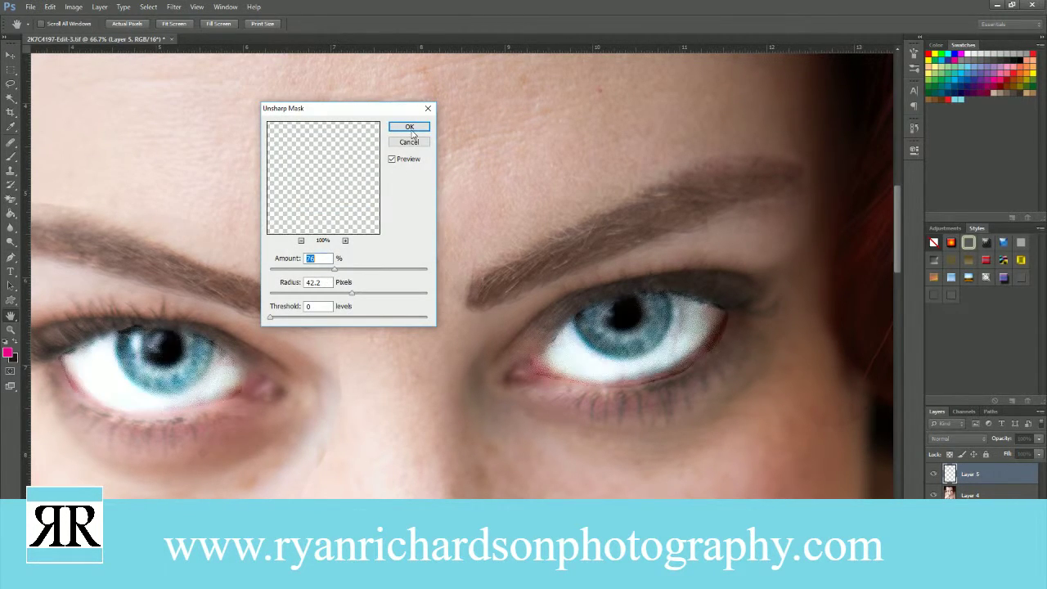
left_click(634, 325)
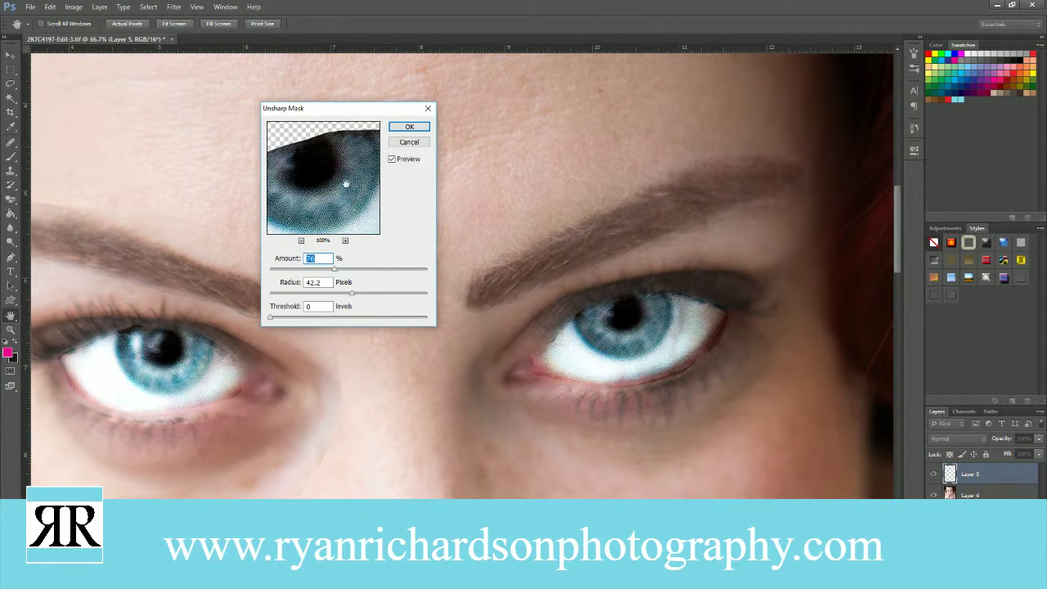
left_click_drag(351, 295, 399, 280)
mouse_move(273, 318)
left_mouse_down()
mouse_move(318, 321)
mouse_move(283, 320)
left_mouse_up()
mouse_move(345, 293)
left_mouse_down()
mouse_move(336, 296)
mouse_move(344, 291)
left_mouse_up()
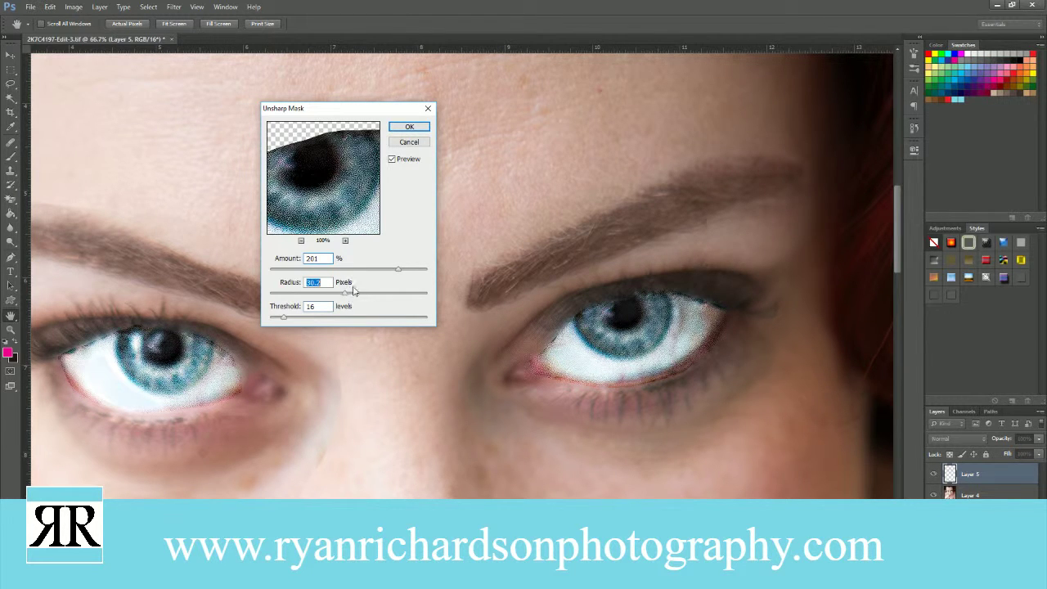
left_click_drag(401, 271, 395, 274)
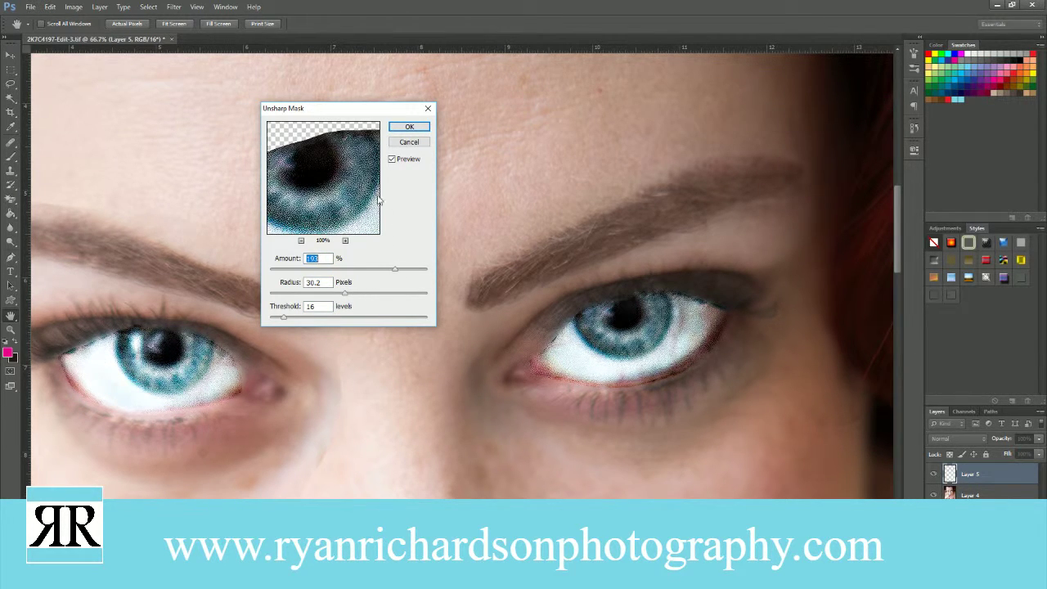
left_click(403, 129)
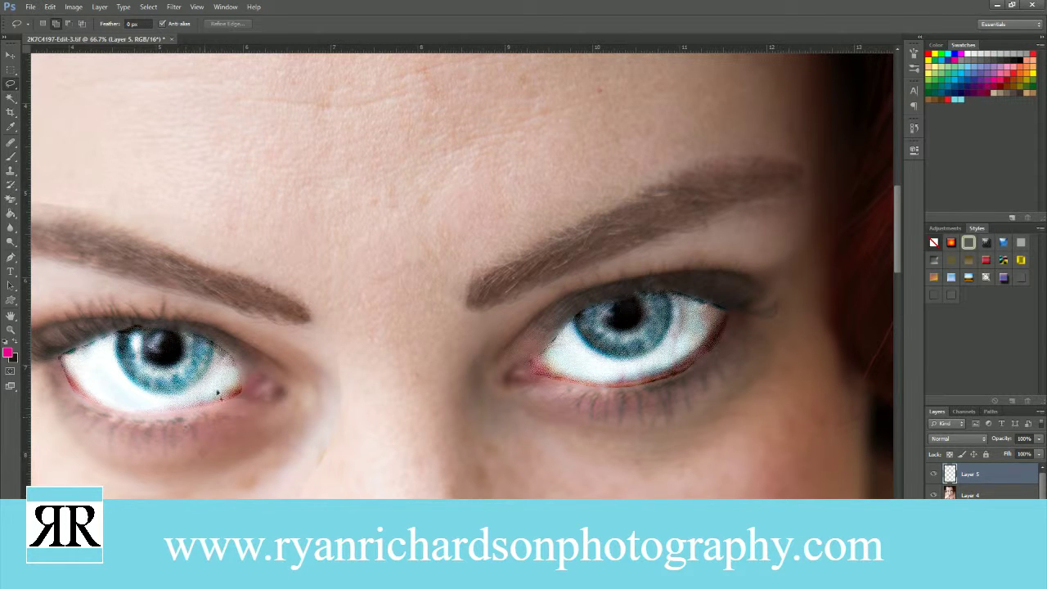
- Add a layer mask to Layer 5 and set up the Brush tool with black as the foreground colour
left_click(11, 156)
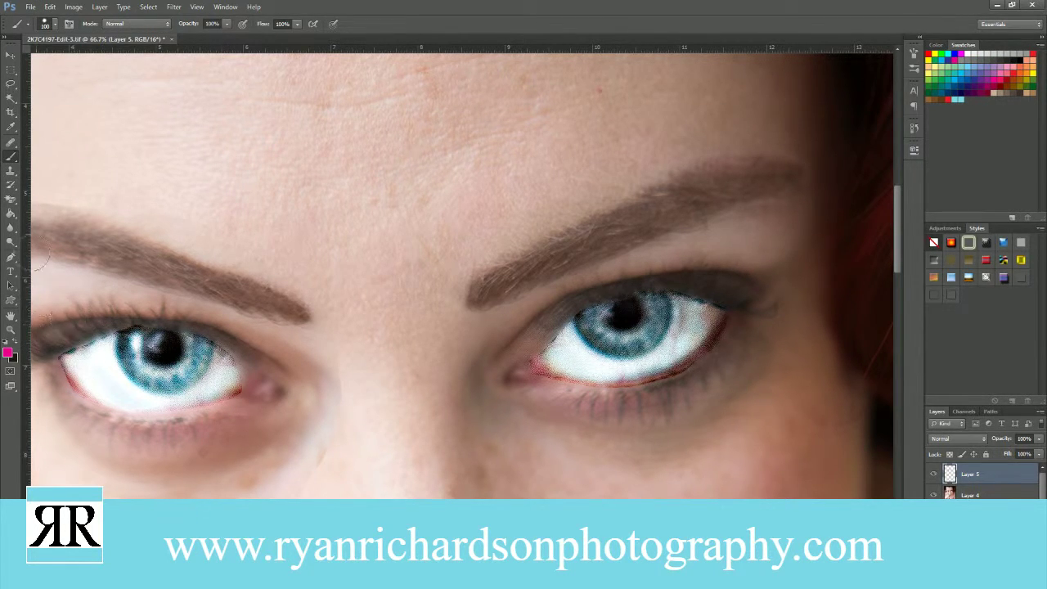
left_click(973, 572)
key("d")
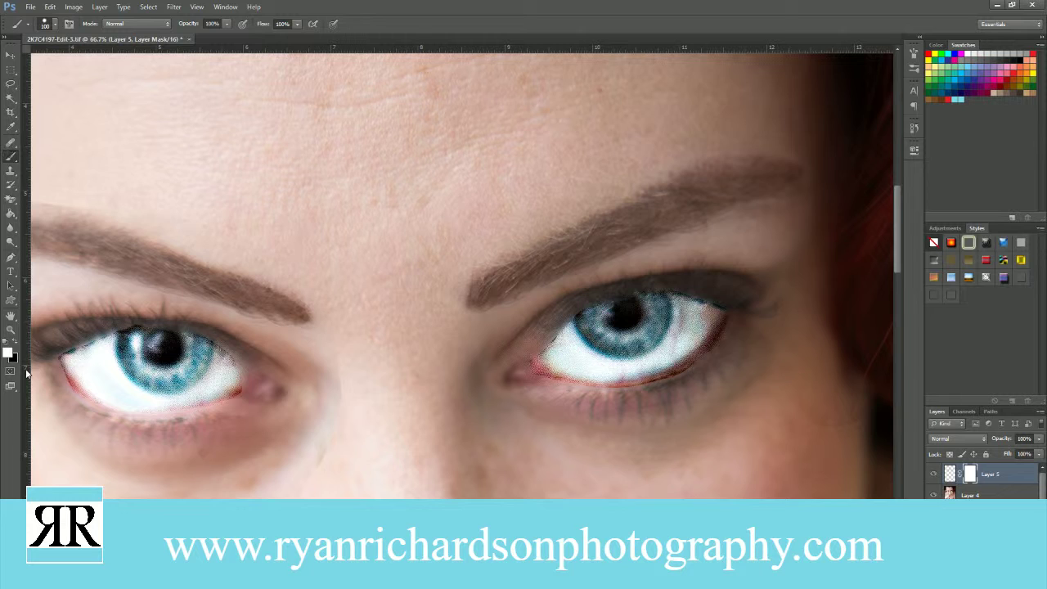
left_click(14, 343)
- Paint black on Layer 5's mask around the edges and whites of both eyes, keeping the sharpening on the irises
mouse_move(65, 364)
left_mouse_down()
mouse_move(107, 430)
mouse_move(243, 403)
left_mouse_up()
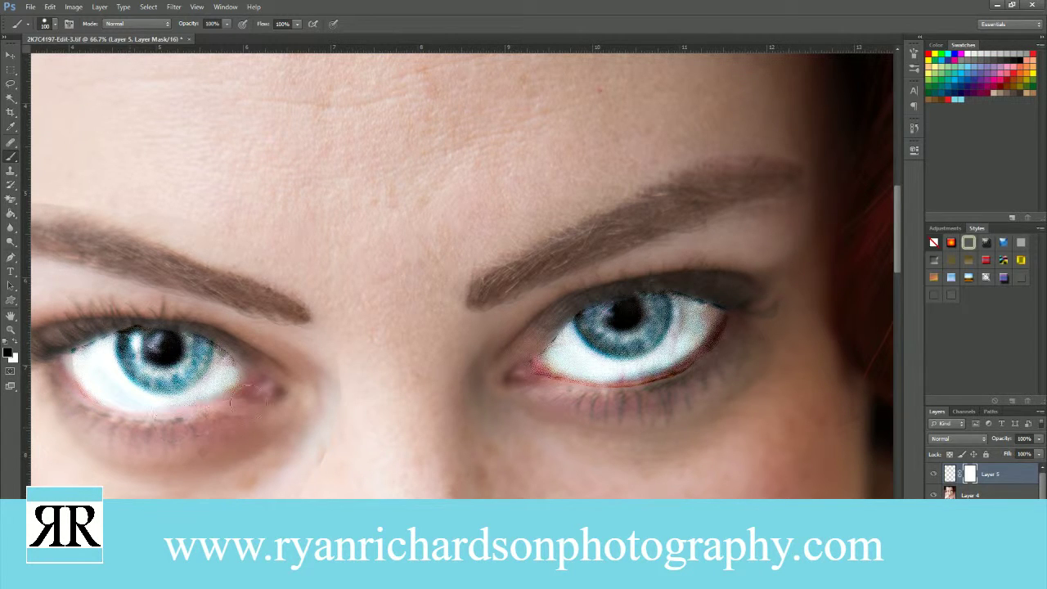
mouse_move(246, 353)
left_mouse_down()
mouse_move(202, 312)
mouse_move(130, 301)
mouse_move(97, 309)
mouse_move(148, 307)
mouse_move(110, 326)
left_mouse_up()
mouse_move(497, 393)
left_mouse_down()
mouse_move(565, 376)
mouse_move(654, 386)
mouse_move(720, 355)
mouse_move(746, 306)
mouse_move(694, 285)
mouse_move(616, 286)
mouse_move(540, 326)
mouse_move(556, 309)
mouse_move(509, 362)
mouse_move(522, 345)
left_mouse_up()
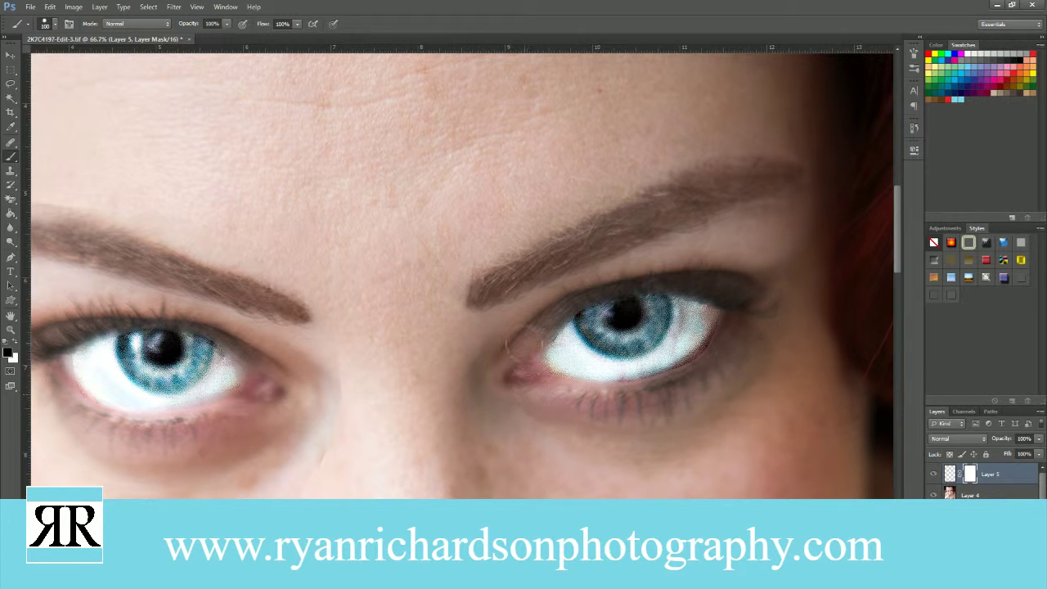
mouse_move(696, 292)
left_mouse_down()
mouse_move(678, 346)
mouse_move(634, 370)
mouse_move(568, 355)
mouse_move(547, 323)
mouse_move(580, 369)
left_mouse_up()
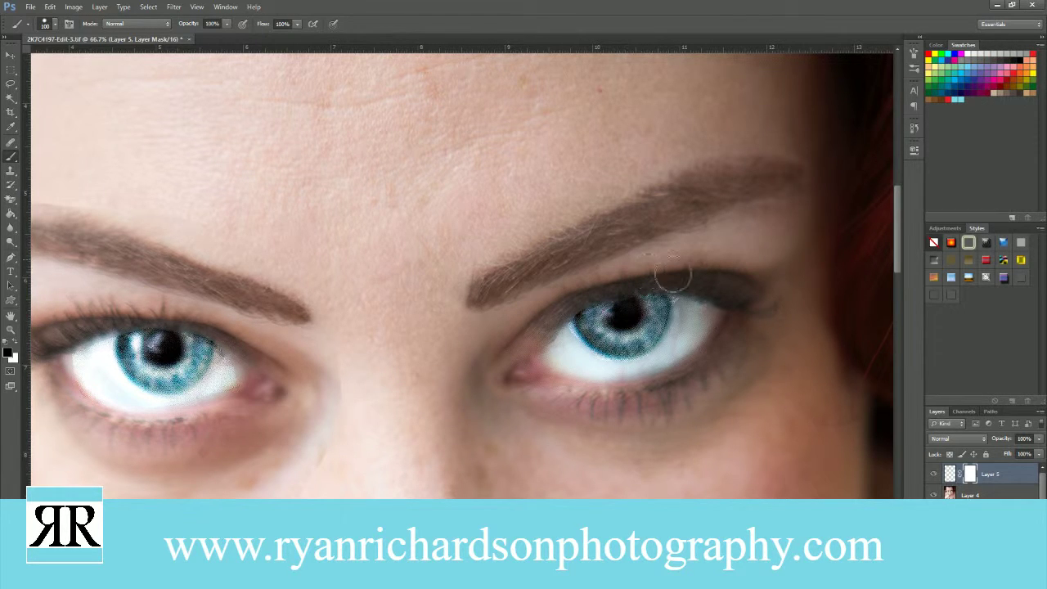
mouse_move(249, 339)
left_mouse_down()
mouse_move(215, 394)
mouse_move(150, 409)
mouse_move(117, 400)
mouse_move(89, 361)
mouse_move(92, 342)
mouse_move(112, 393)
mouse_move(95, 337)
mouse_move(144, 411)
left_mouse_up()
mouse_move(681, 384)
left_mouse_down()
mouse_move(700, 290)
mouse_move(664, 367)
mouse_move(698, 307)
mouse_move(694, 287)
mouse_move(685, 363)
mouse_move(618, 394)
mouse_move(702, 288)
mouse_move(702, 314)
mouse_move(555, 323)
mouse_move(579, 378)
mouse_move(633, 382)
mouse_move(681, 341)
left_mouse_up()
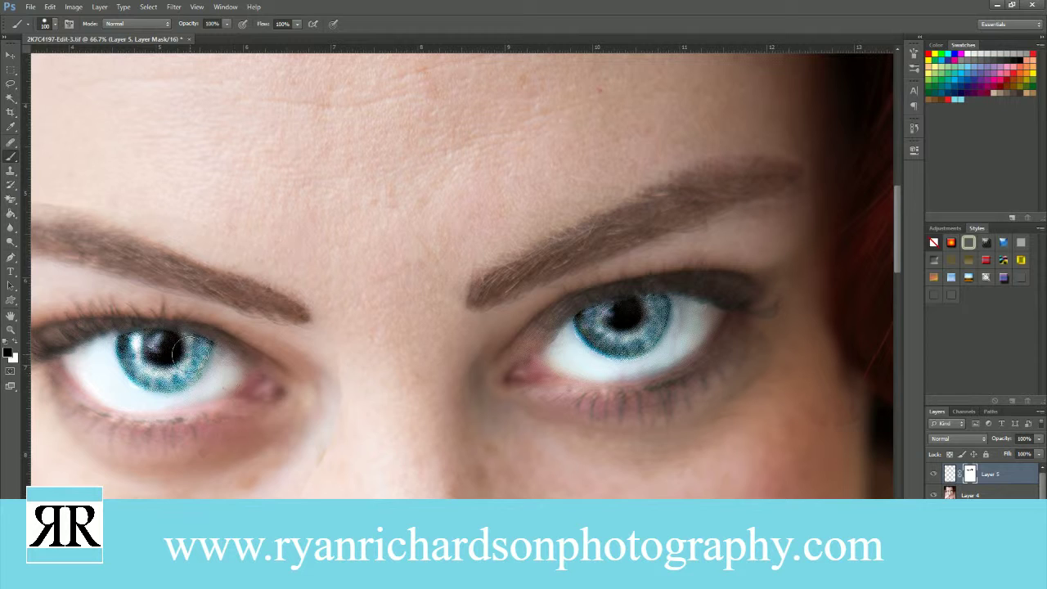
- Set the fill of Layer 5 to 50%
left_click(949, 473)
double_click(985, 474)
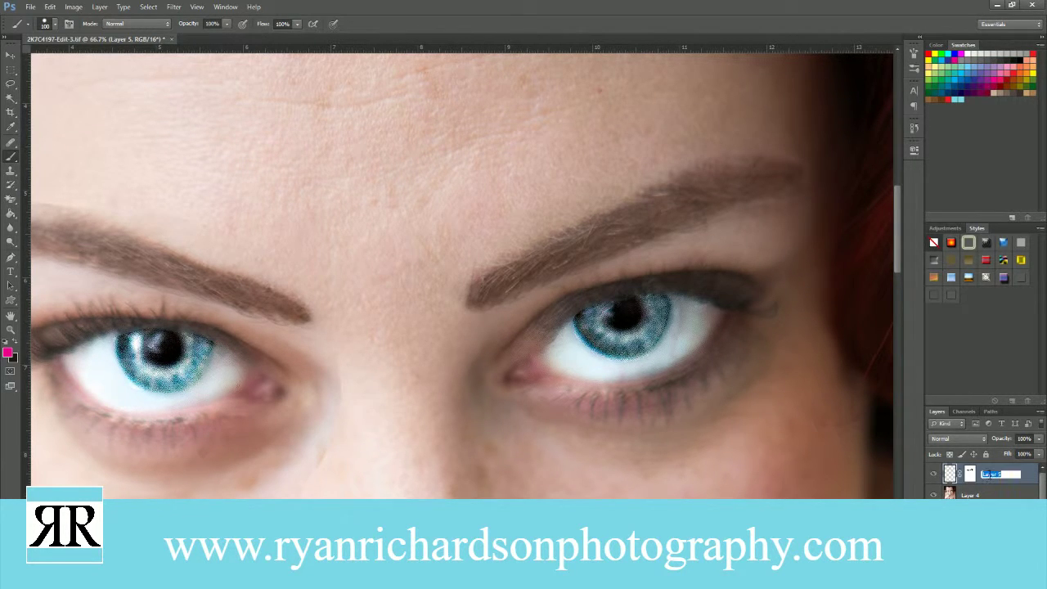
left_click(969, 492)
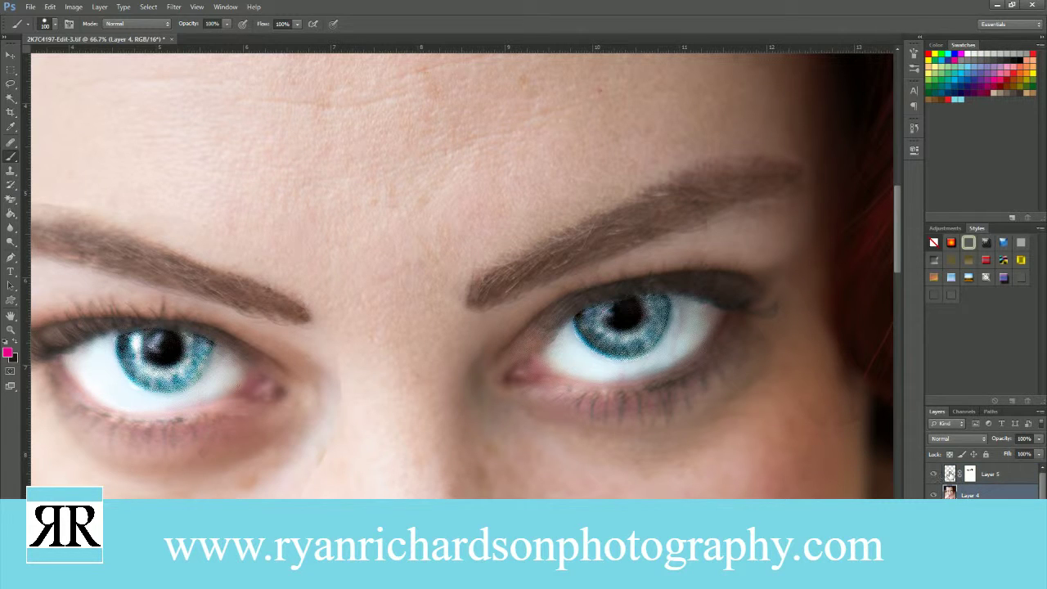
left_click(997, 473)
left_click(1025, 454)
type("50")
key("Return")
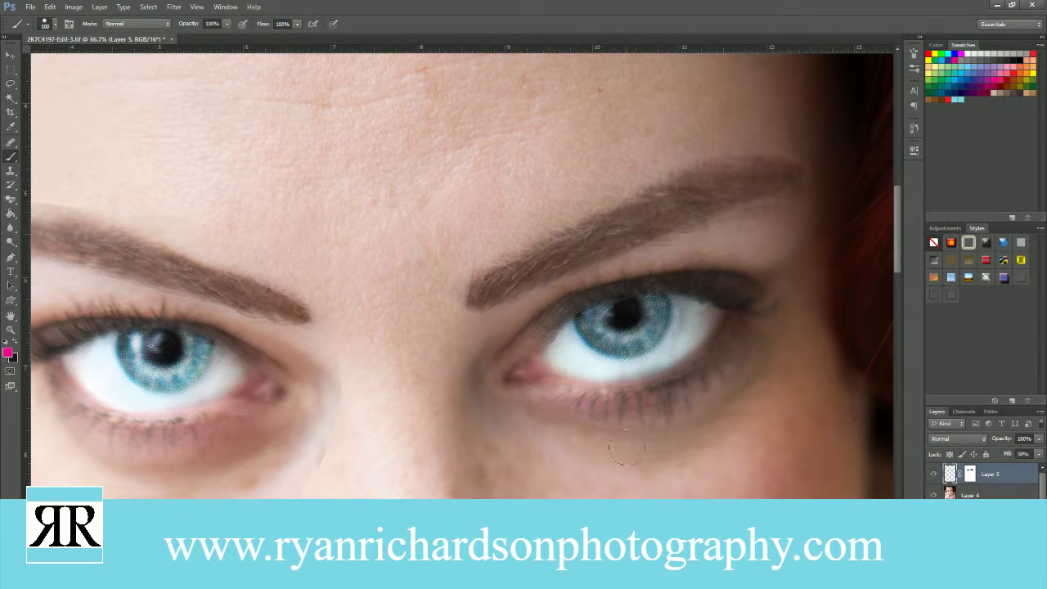
- Fit the whole portrait in view and compare it with Layer 5 hidden and shown
key("z")
right_click(175, 289)
left_click(216, 299)
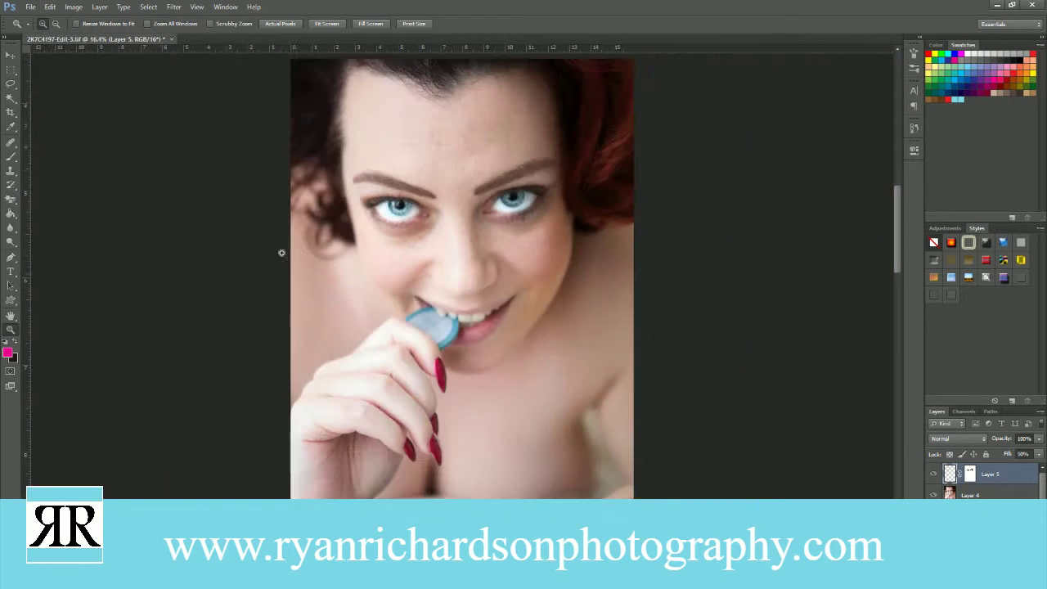
left_click(935, 477)
left_click(934, 476)
left_click(935, 477)
left_click(934, 477)
left_click(934, 476)
left_click(934, 476)
left_click(934, 476)
left_click(934, 476)
- Stamp all visible layers into a new merged layer above Layer 5
left_click(982, 495)
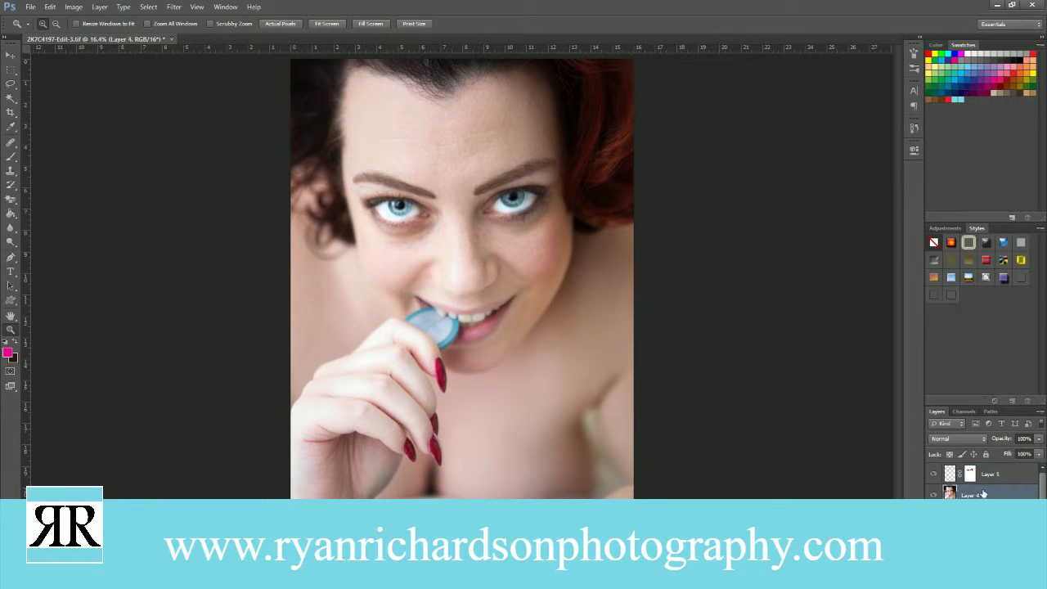
left_click(991, 478)
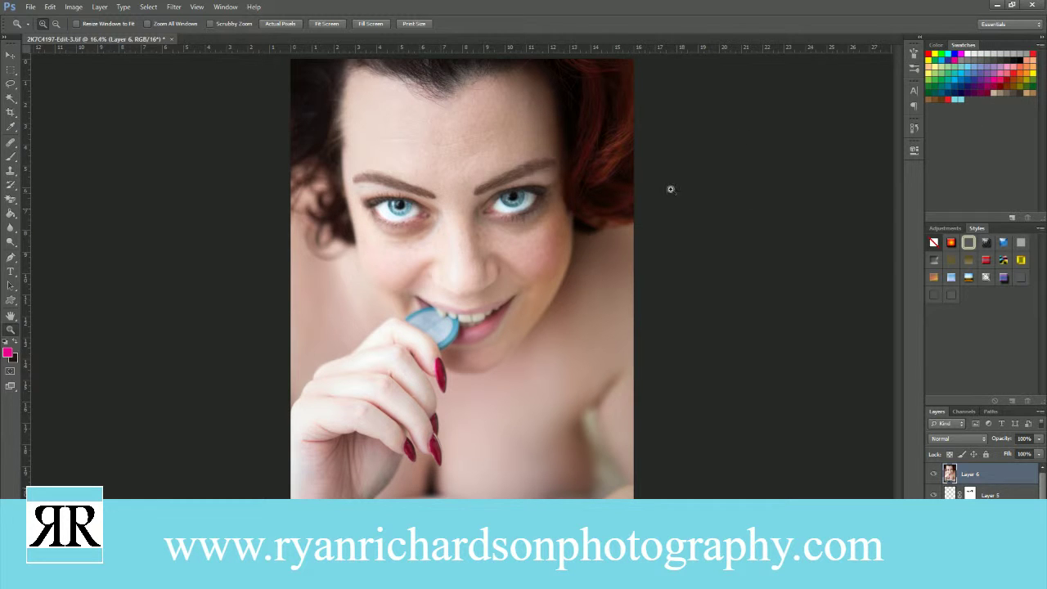
- Examine the sharpened eyes up close, at print size and in the full portrait to judge the strength of the effect
left_click_drag(344, 152, 578, 243)
right_click(479, 213)
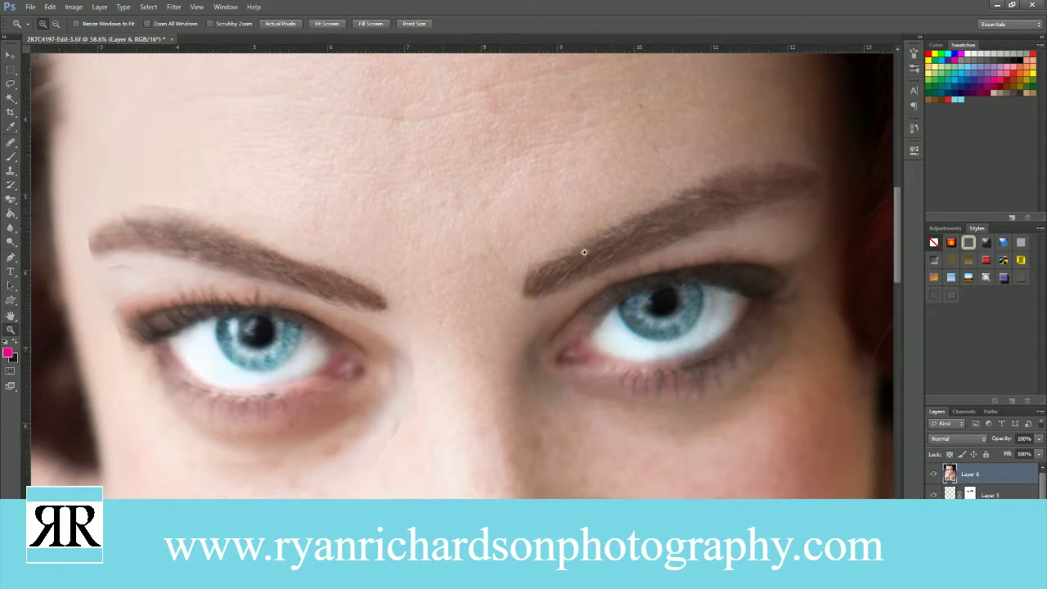
left_click(505, 219)
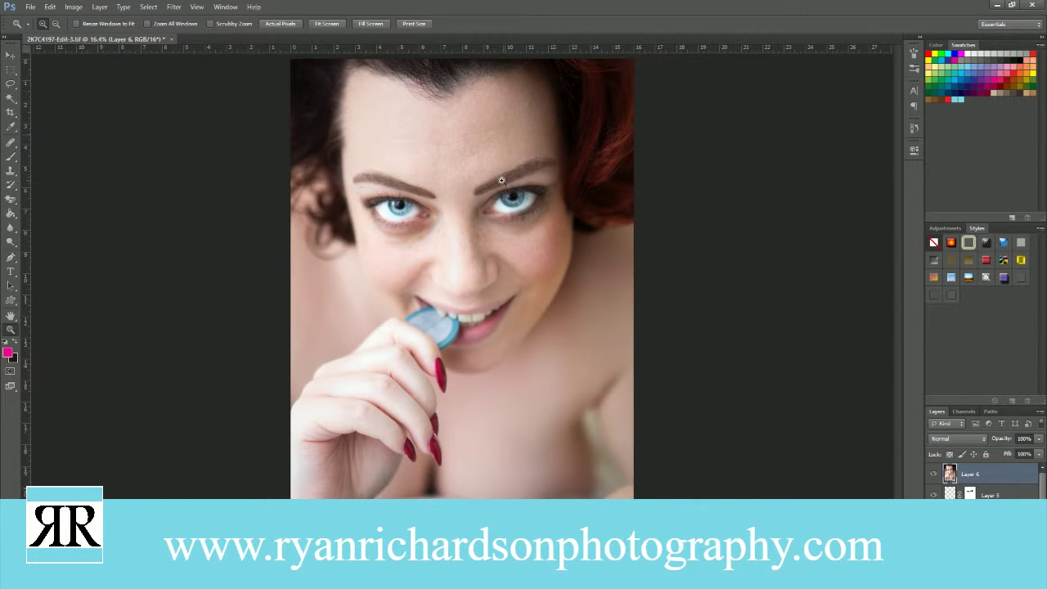
left_click(544, 223)
left_click(544, 222)
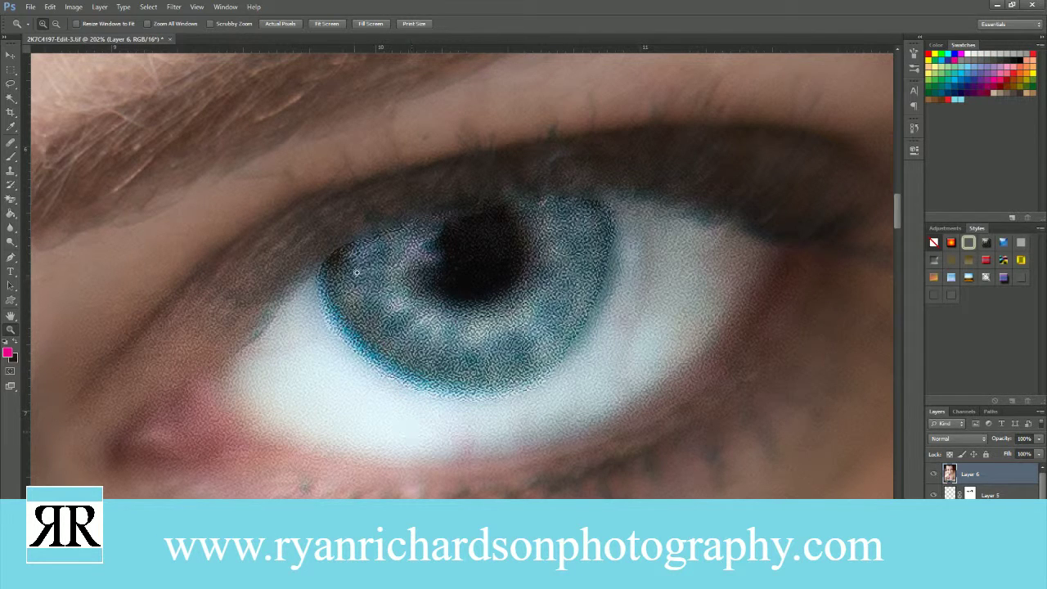
right_click(459, 241)
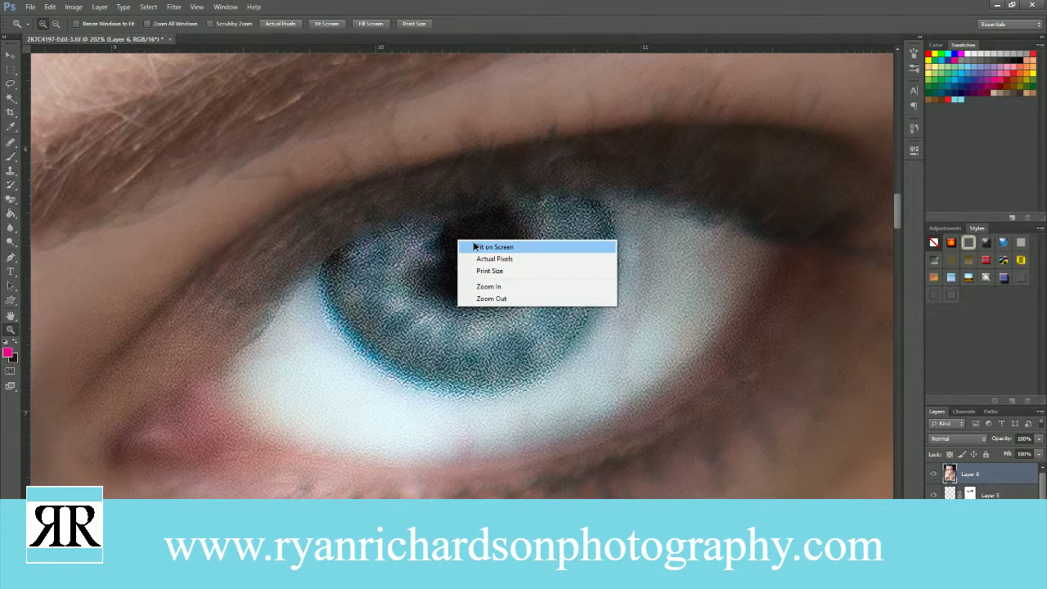
left_click(491, 271)
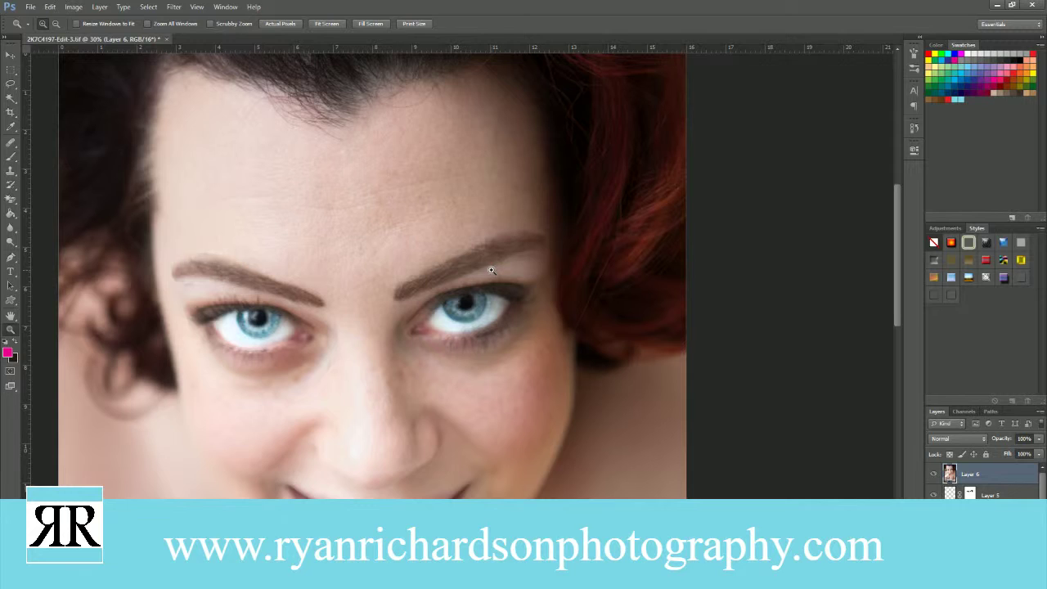
scroll(491, 271, "up", 3)
scroll(438, 207, "down", 5)
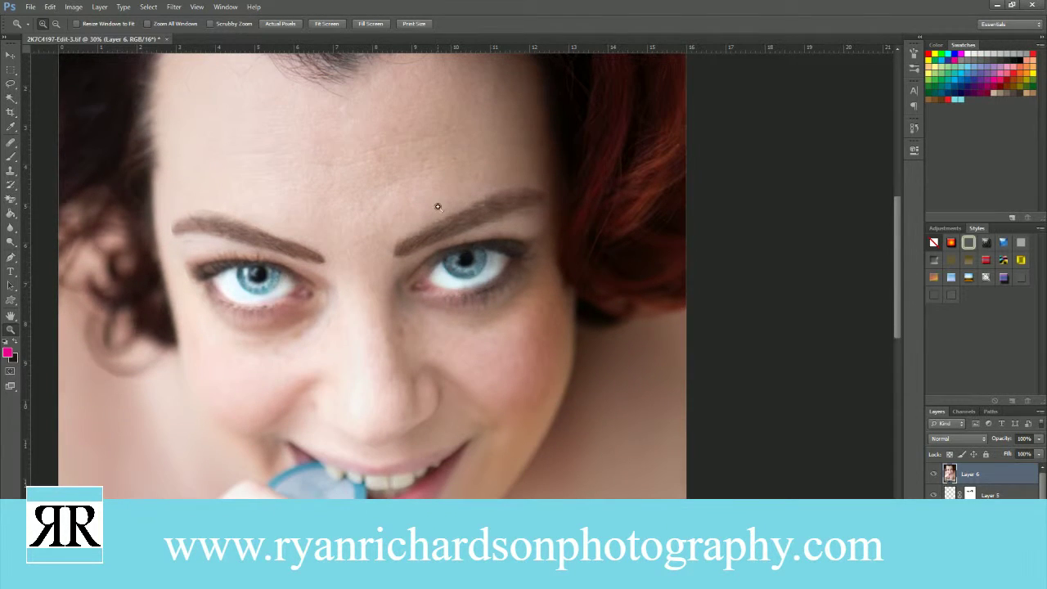
right_click(437, 207)
left_click(491, 227)
right_click(491, 229)
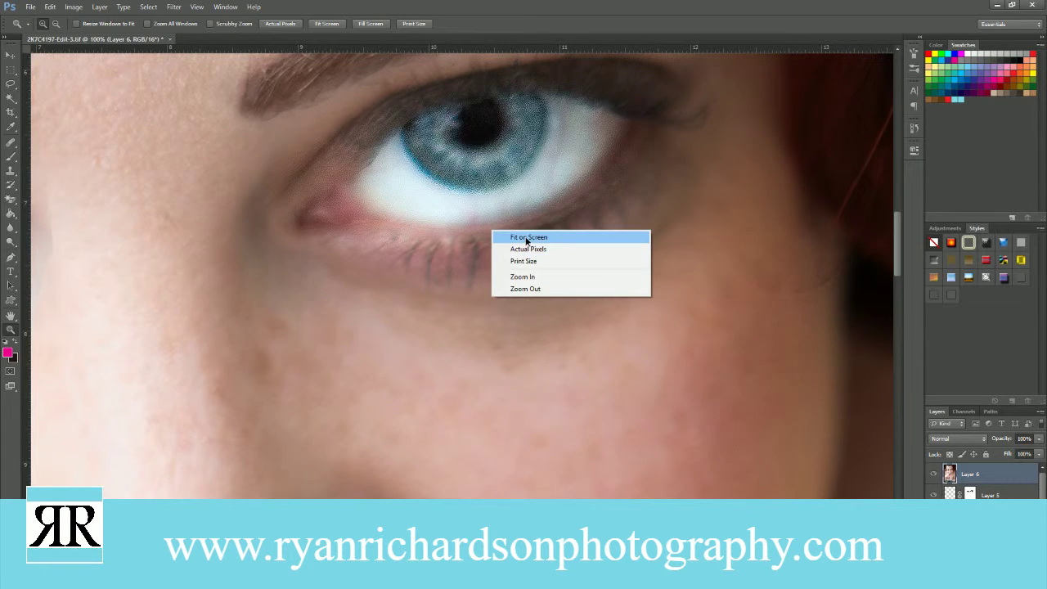
left_click(528, 237)
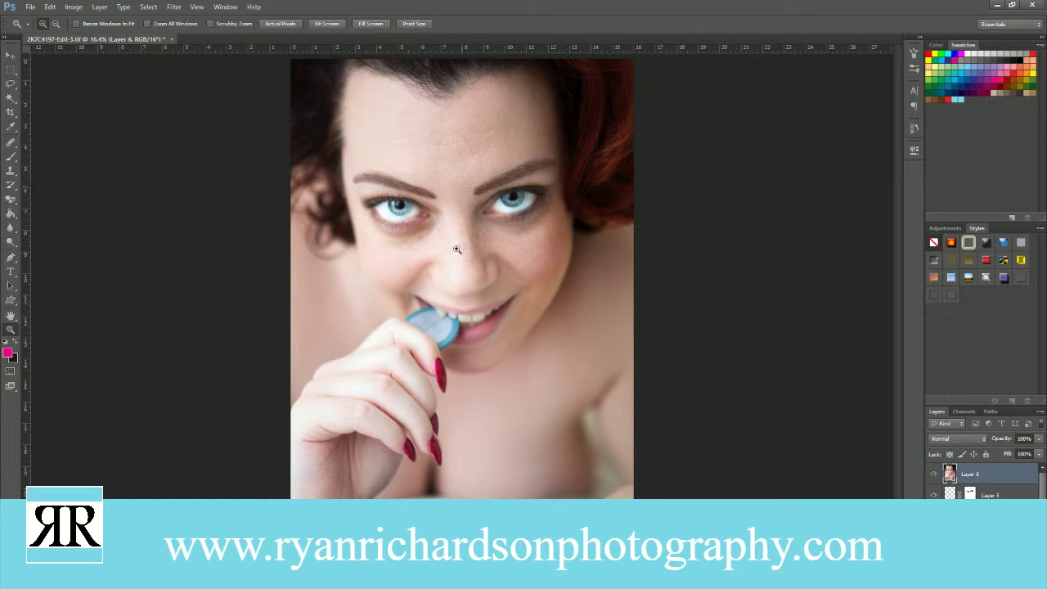
left_click_drag(357, 167, 586, 252)
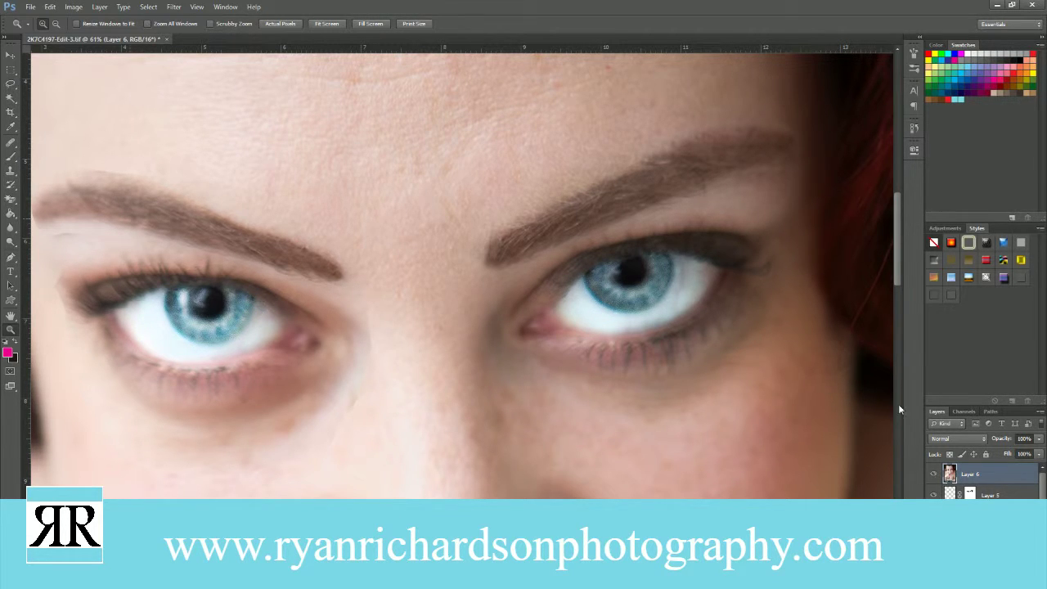
- Delete the merged Layer 6 and set the fill of Layer 5 to 75%
key("Delete")
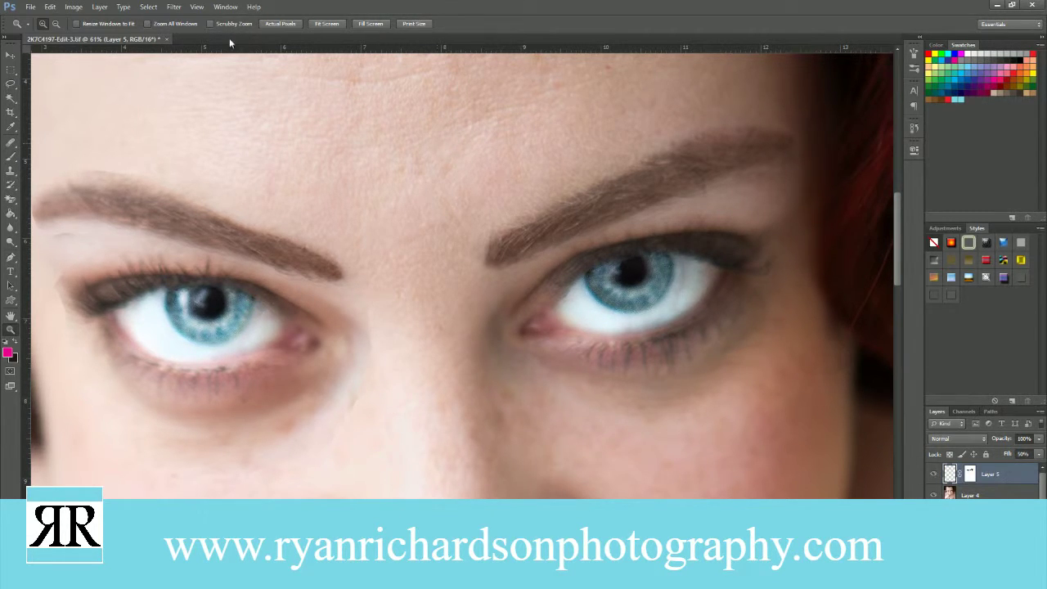
left_click(1022, 454)
type("40")
key("Return")
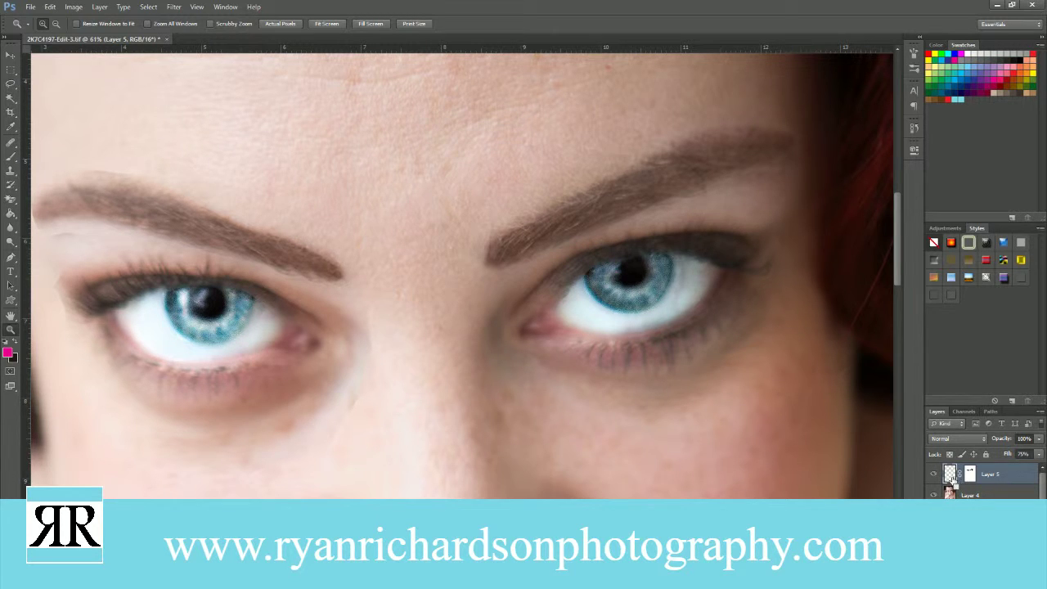
key("ctrl+shift+alt+e")
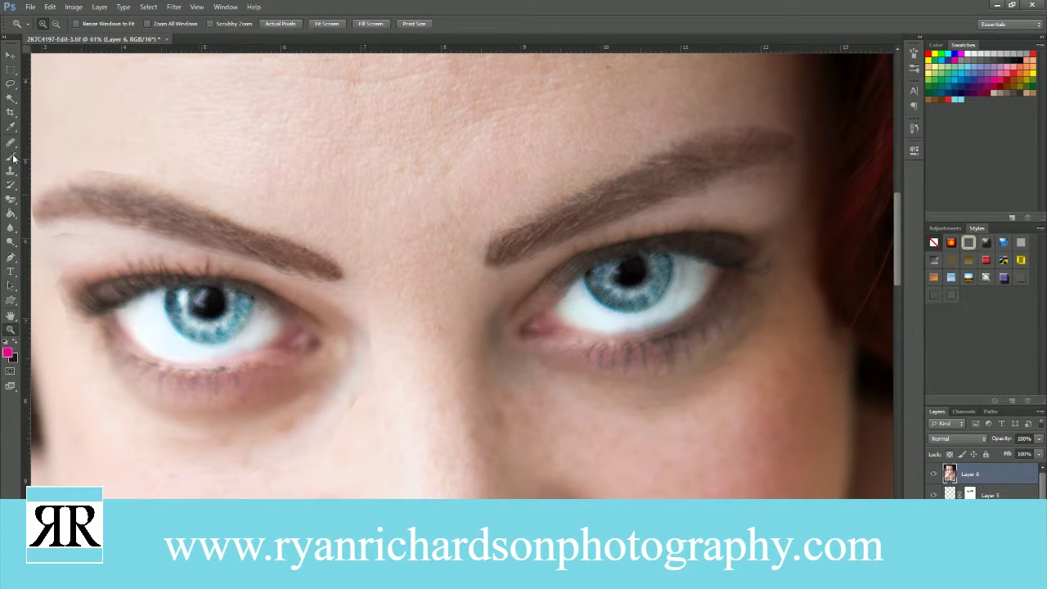
left_click(96, 7)
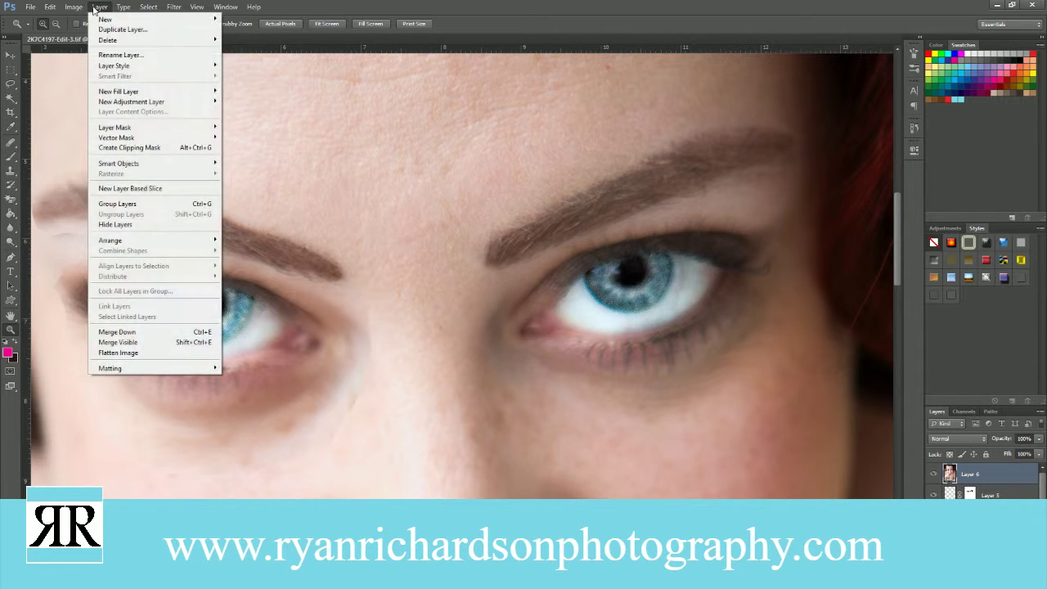
left_click(69, 7)
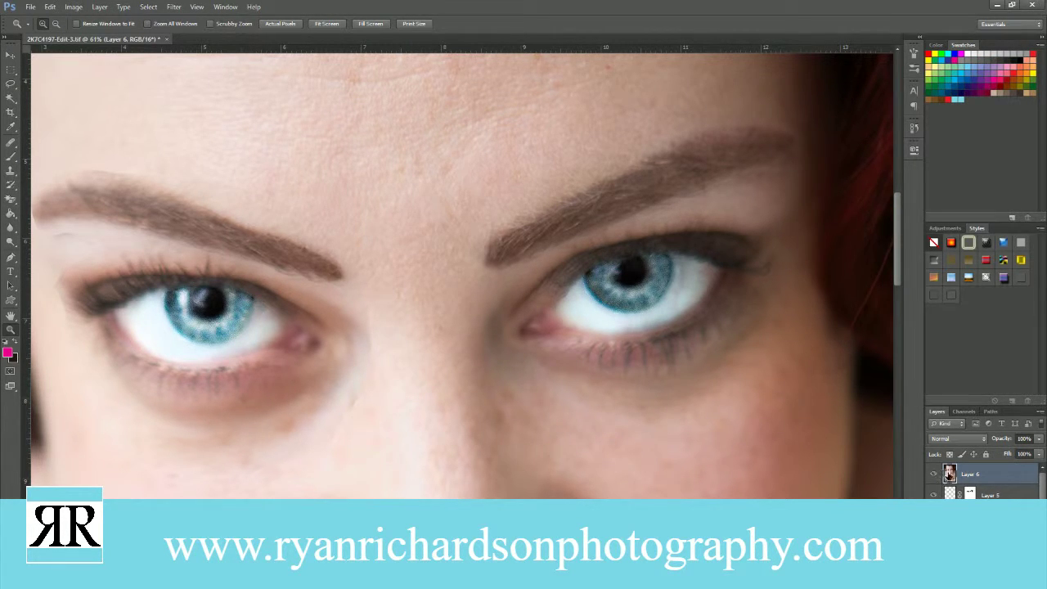
key("Delete")
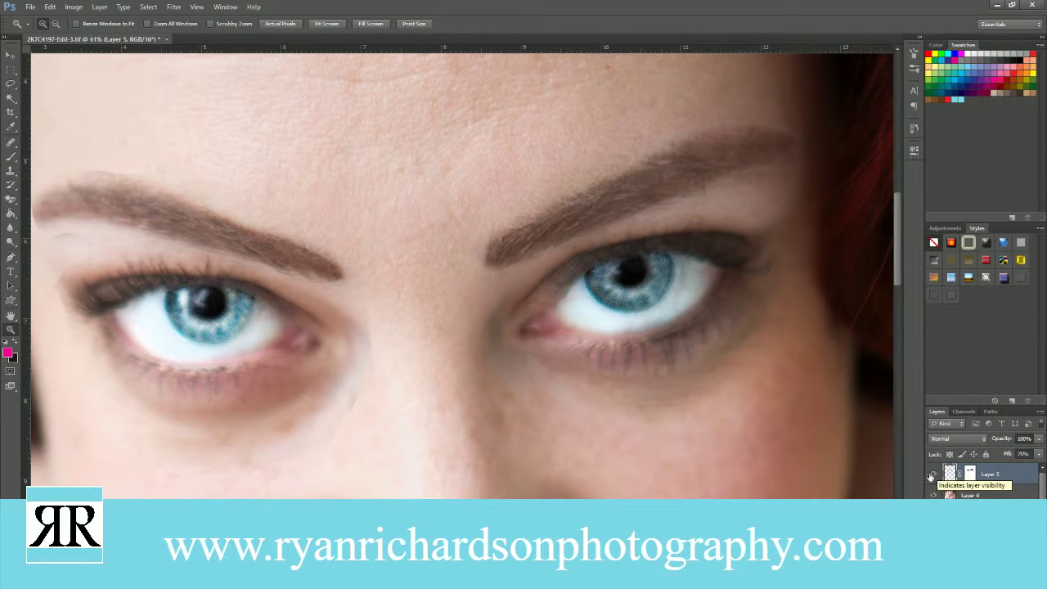
left_click(152, 8)
mouse_move(100, 7)
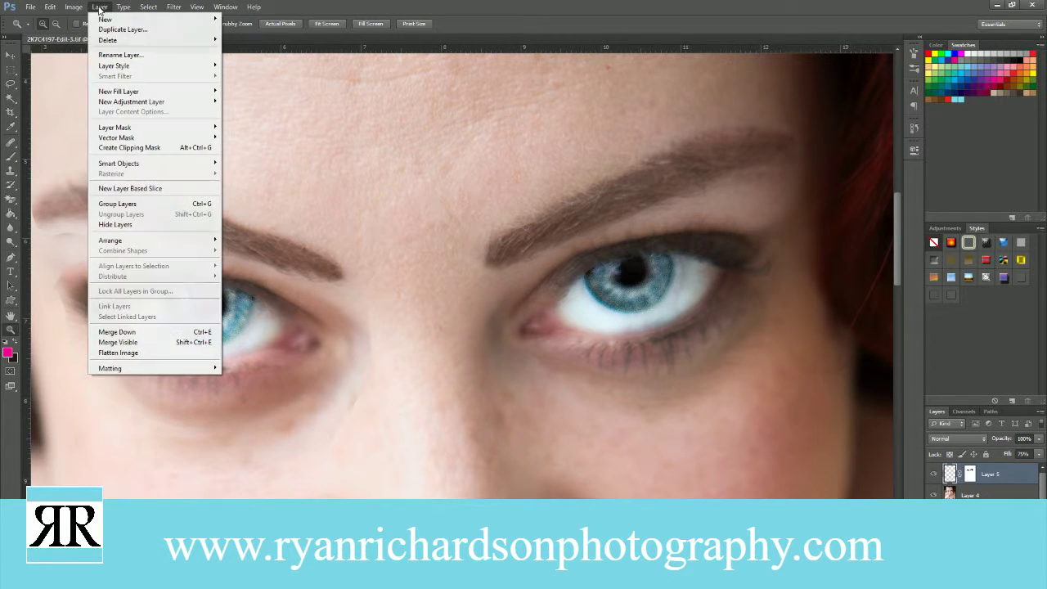
left_click(123, 29)
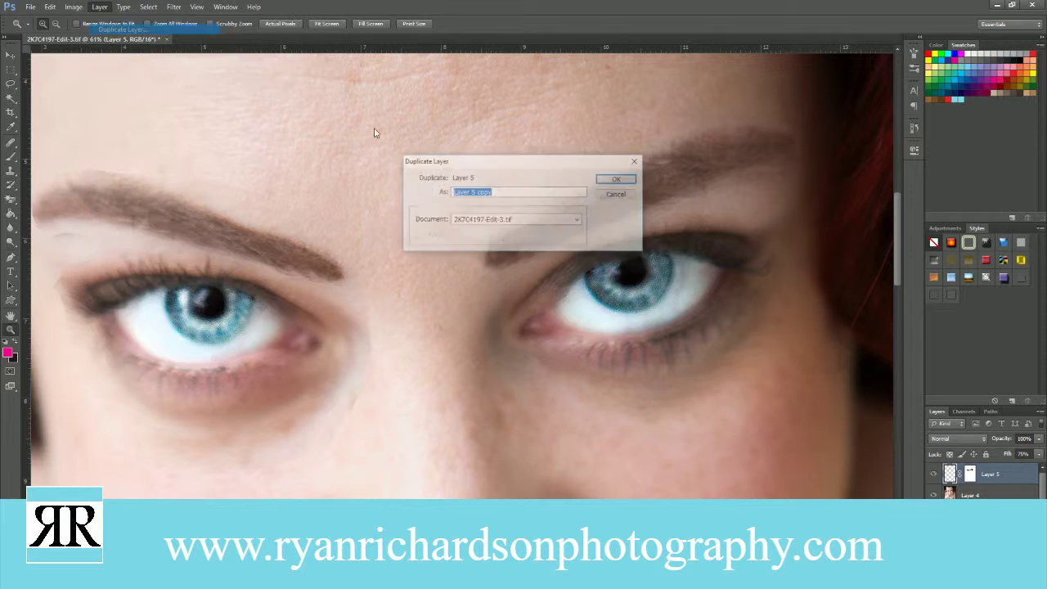
left_click(619, 180)
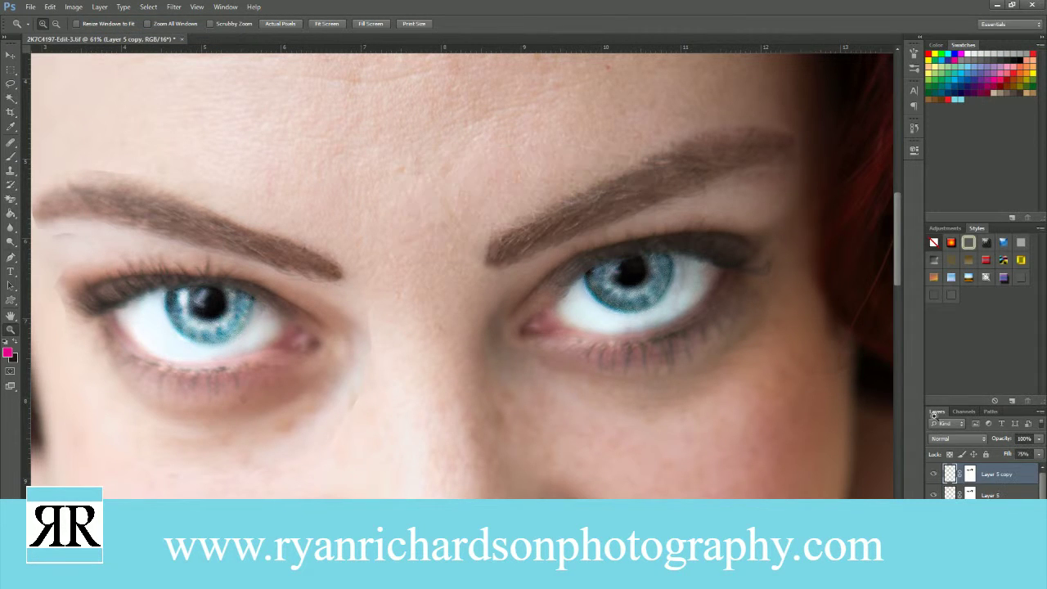
left_click(104, 7)
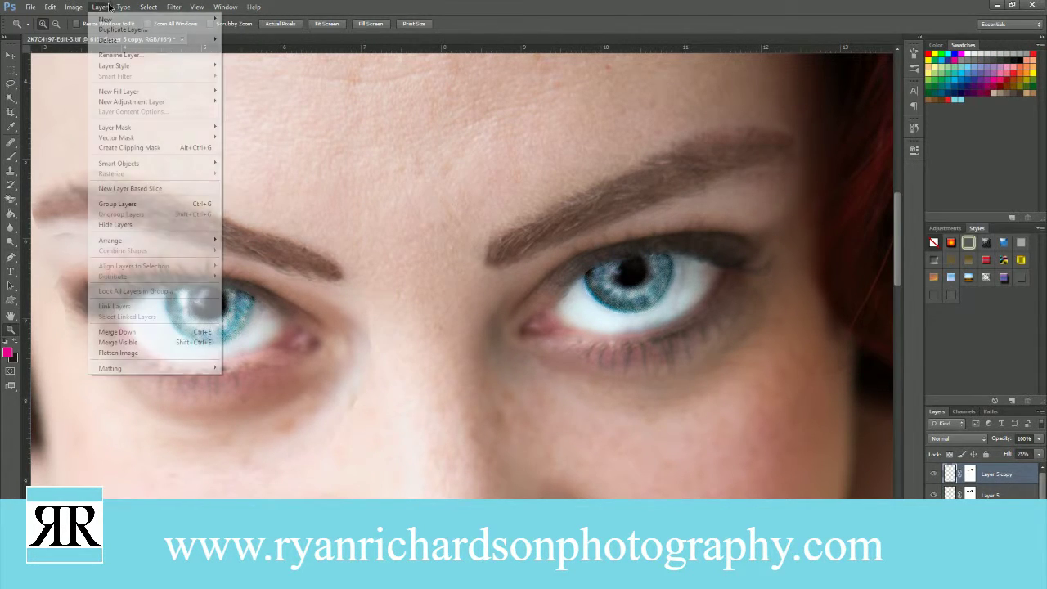
left_click(109, 8)
left_click(109, 8)
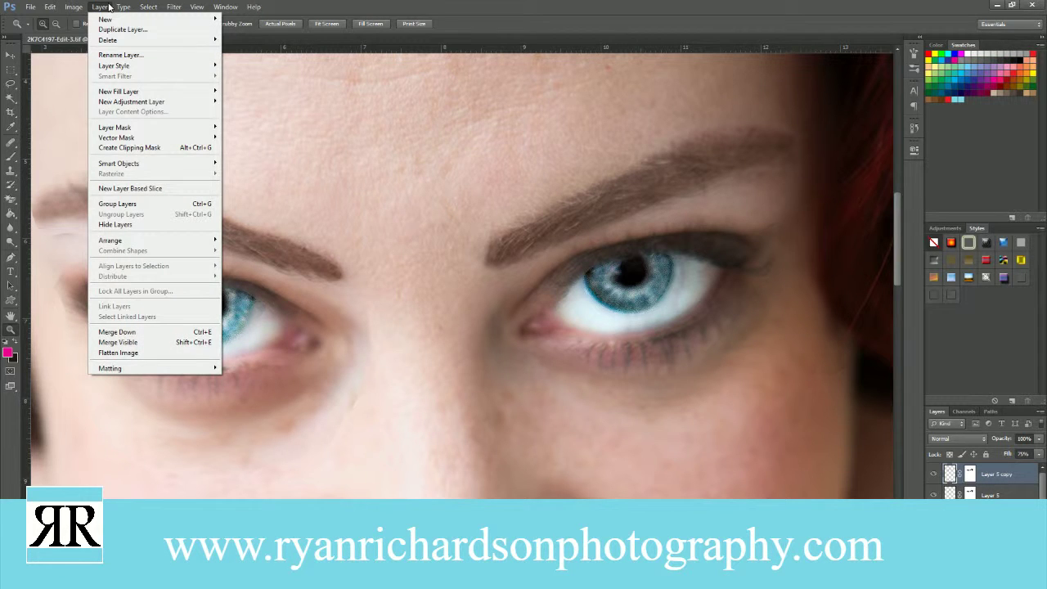
left_click(108, 7)
left_click(106, 8)
left_click(104, 8)
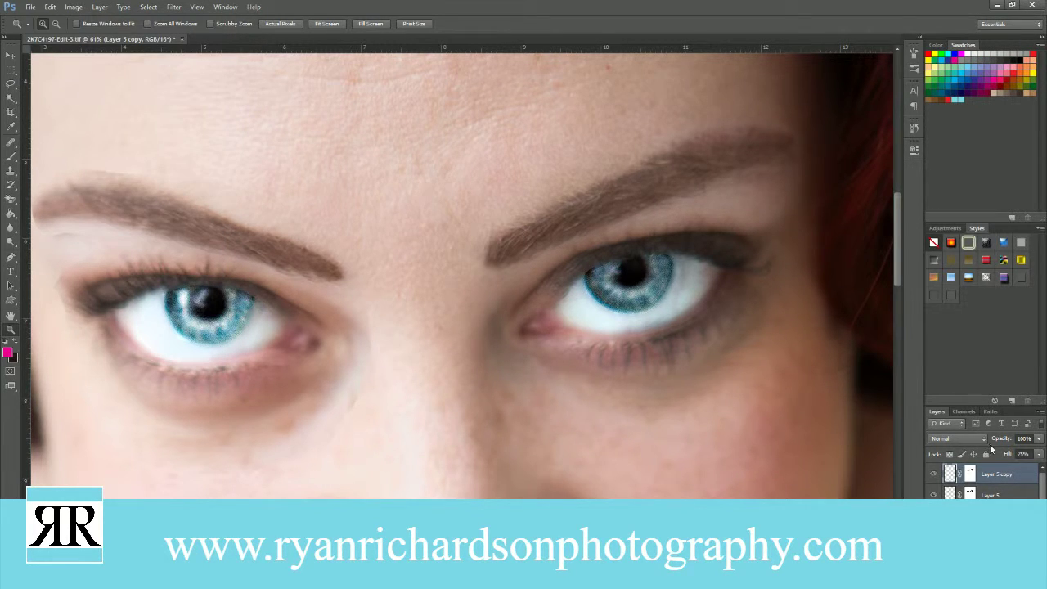
key("Delete")
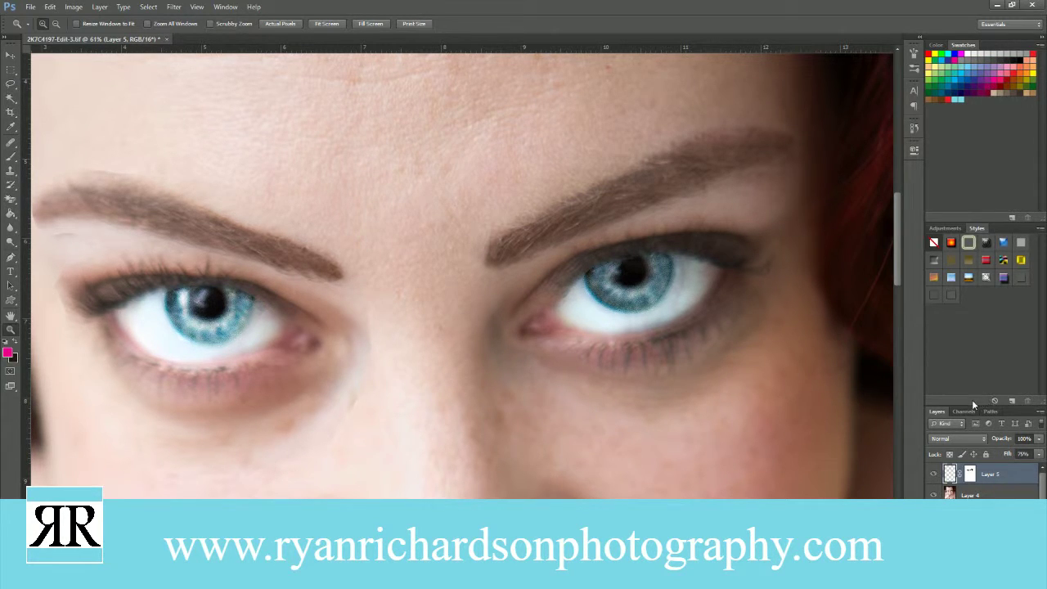
- Add a Curves adjustment layer above Layer 5 and slightly raise the midtones of its Blue channel
left_click(944, 228)
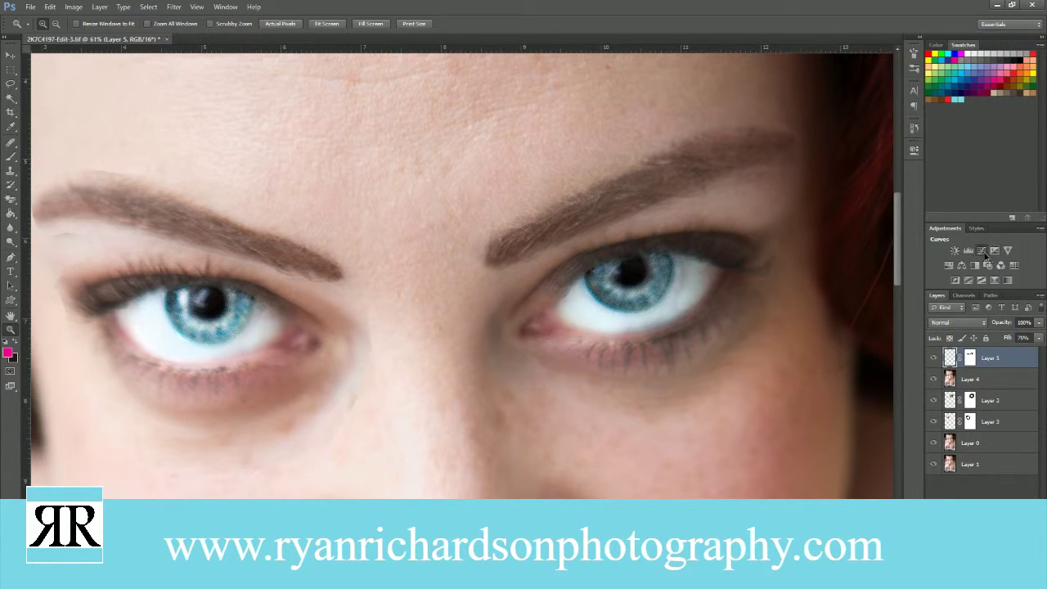
left_click(982, 250)
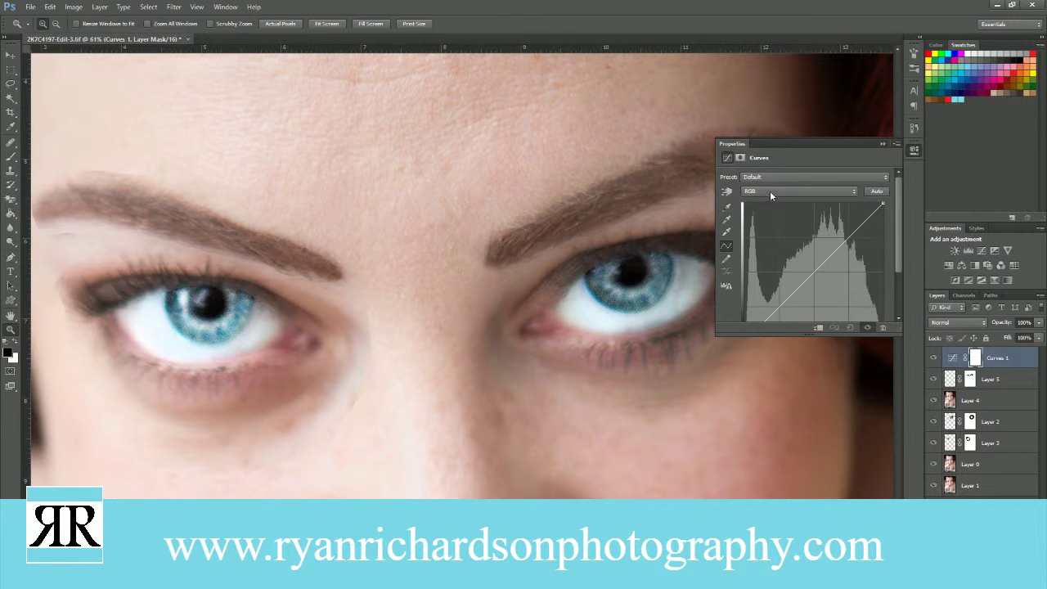
left_click(769, 191)
left_click(761, 230)
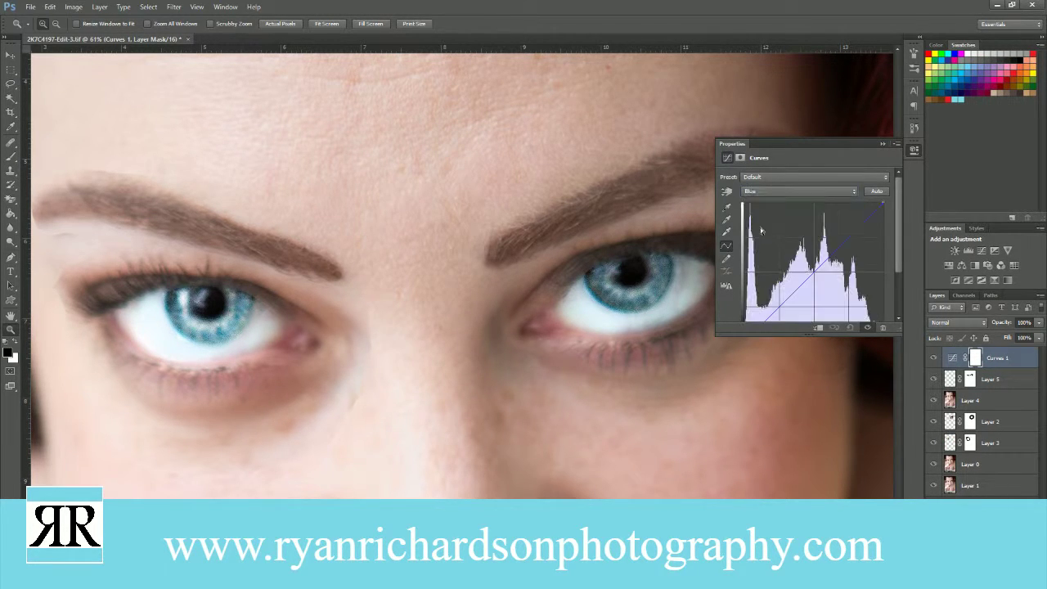
left_click_drag(816, 271, 823, 268)
left_click(882, 144)
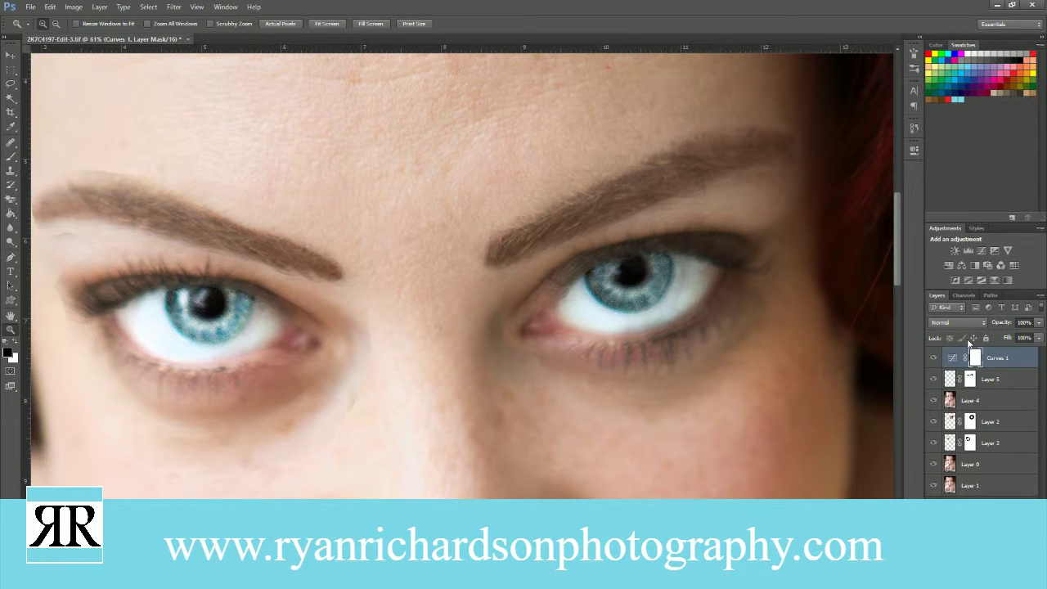
- Try moving the Curves layer's mask onto Layer 5 without replacing its existing mask, and delete the Curves adjustment layer
left_click_drag(974, 355, 971, 379)
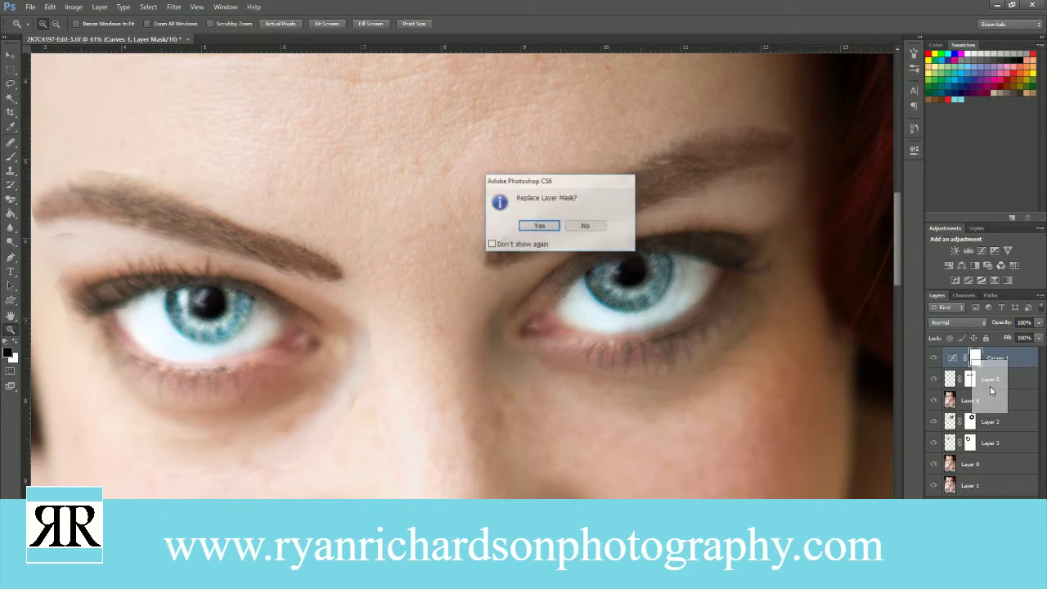
left_click(585, 225)
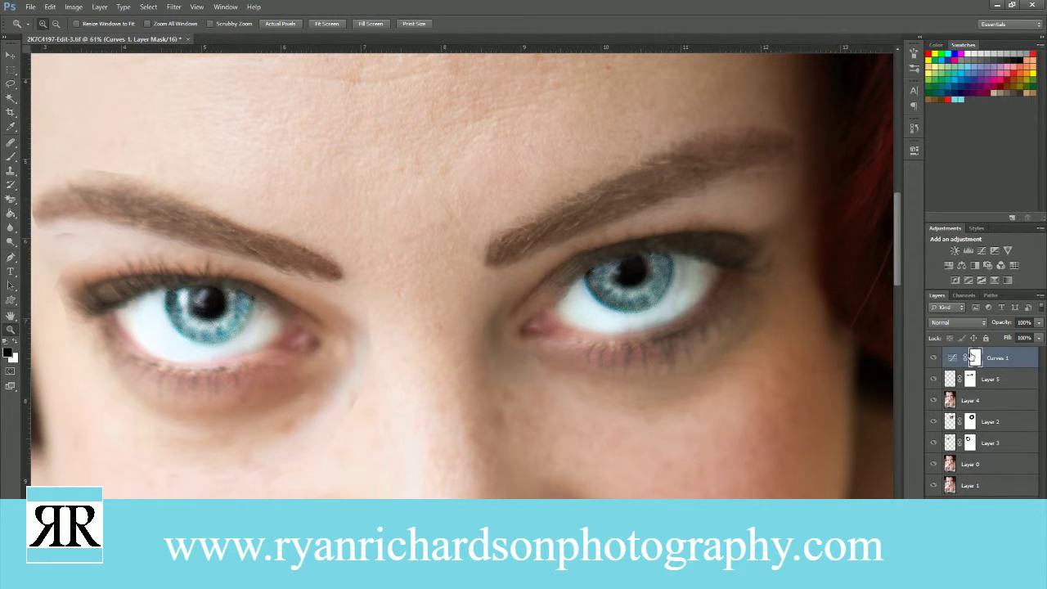
key("Delete")
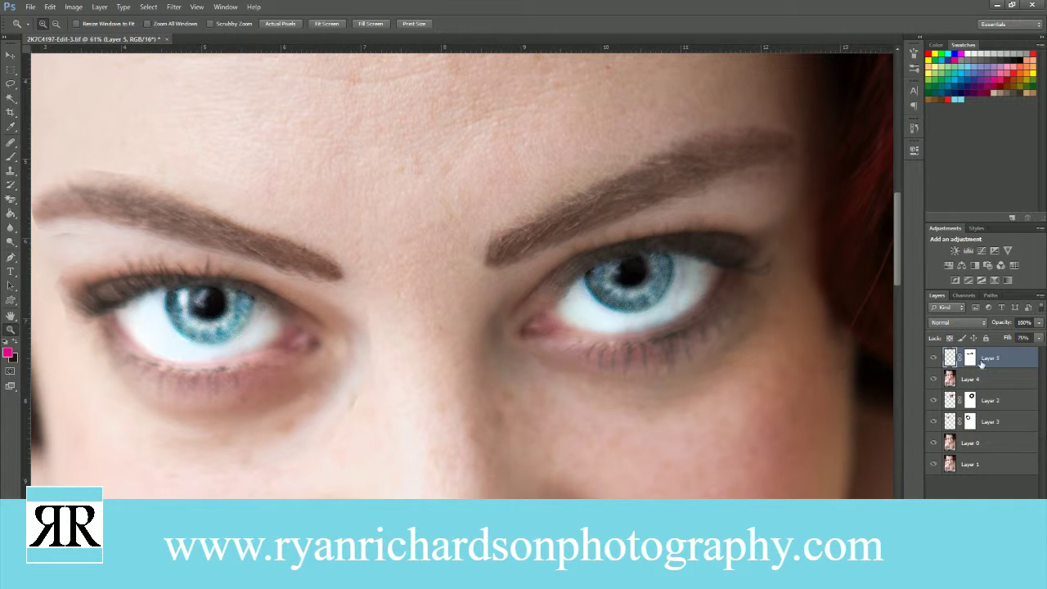
- Try a direct Curves adjustment on the Layer 5 image, slightly raising the Blue channel's shadows
left_click(972, 360)
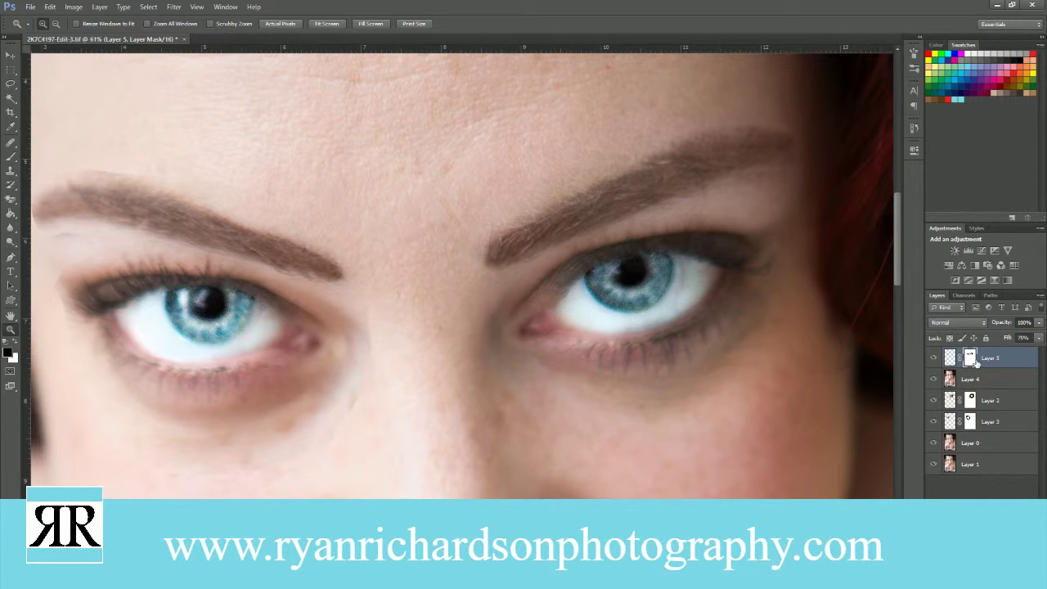
left_click(949, 358)
right_click(949, 358)
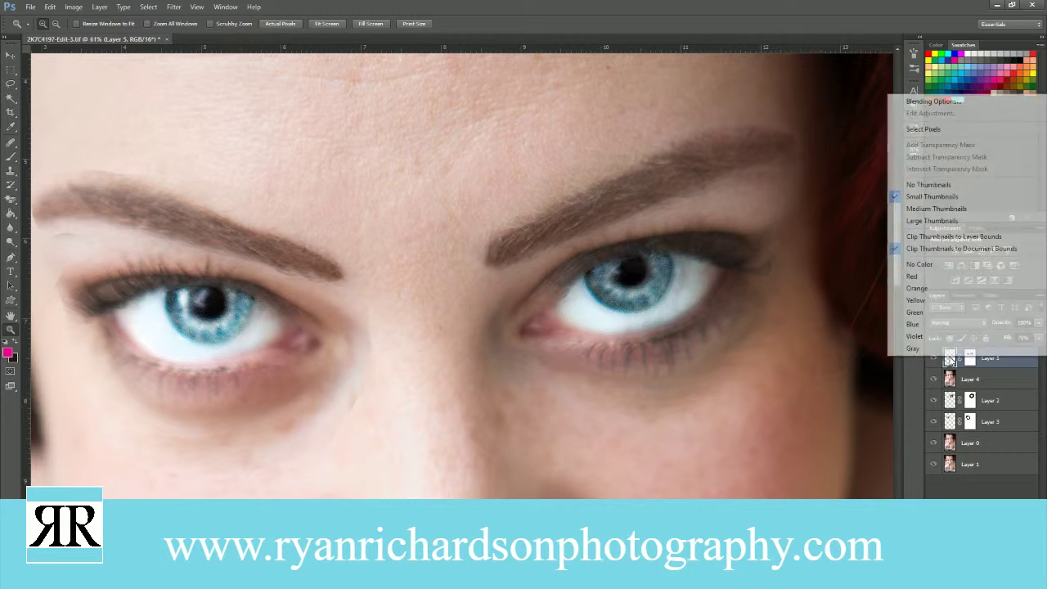
key("Escape")
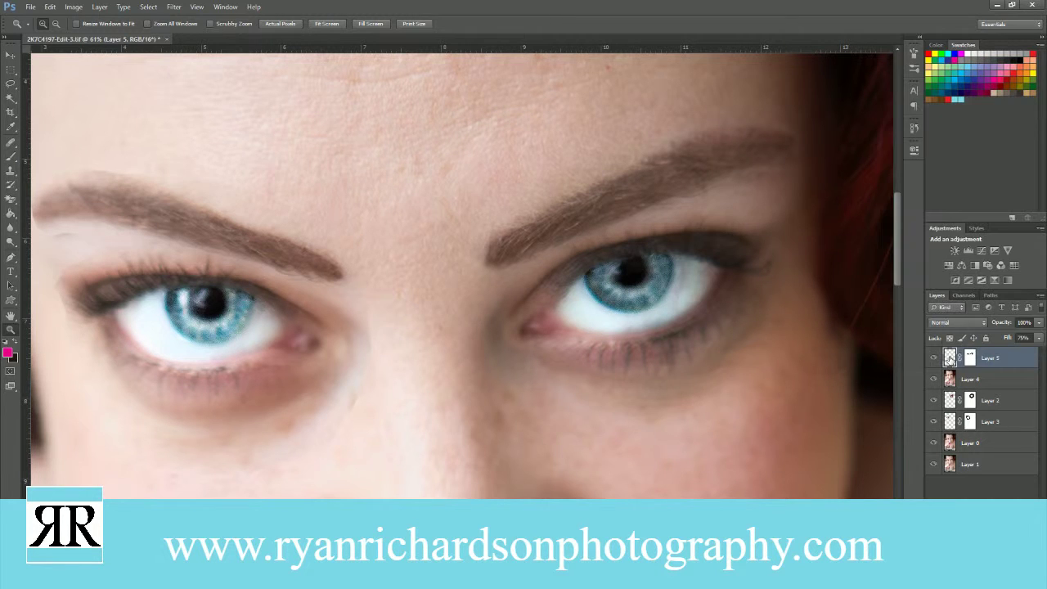
left_click(74, 8)
mouse_move(90, 35)
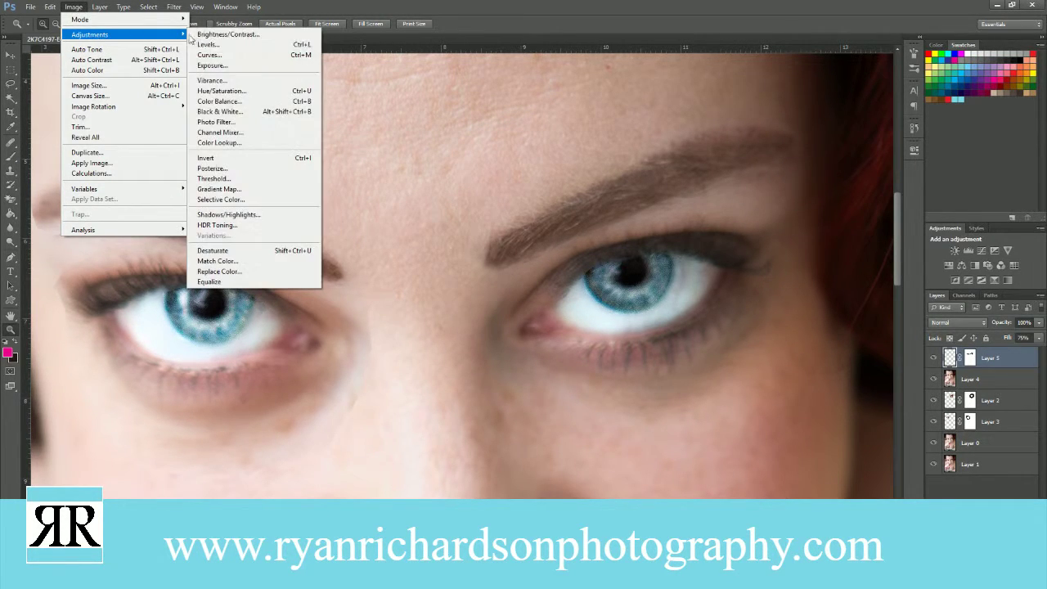
left_click(214, 56)
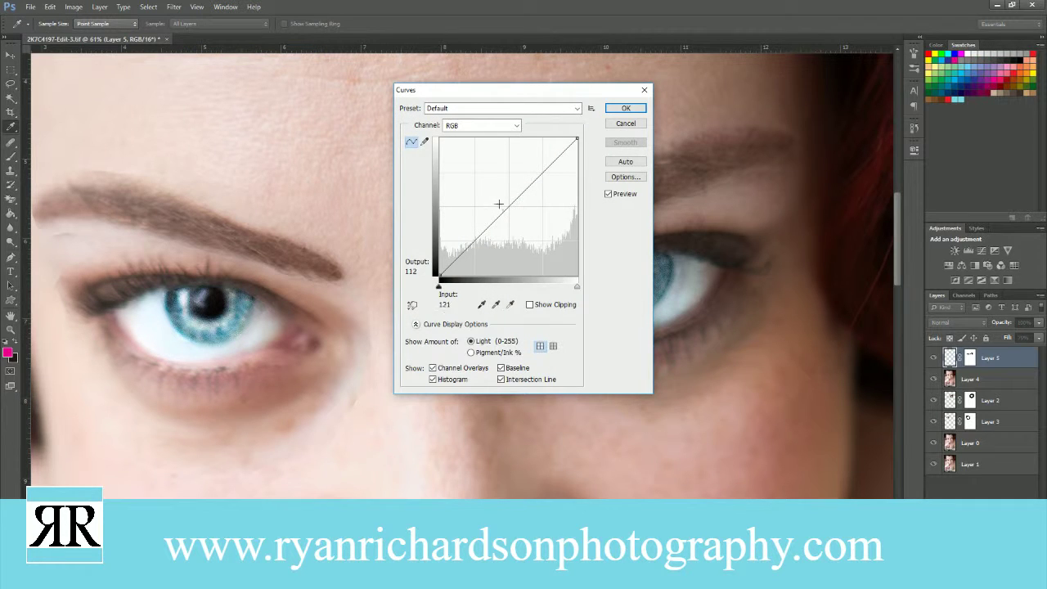
left_click_drag(490, 90, 818, 167)
left_click(802, 203)
left_click(797, 238)
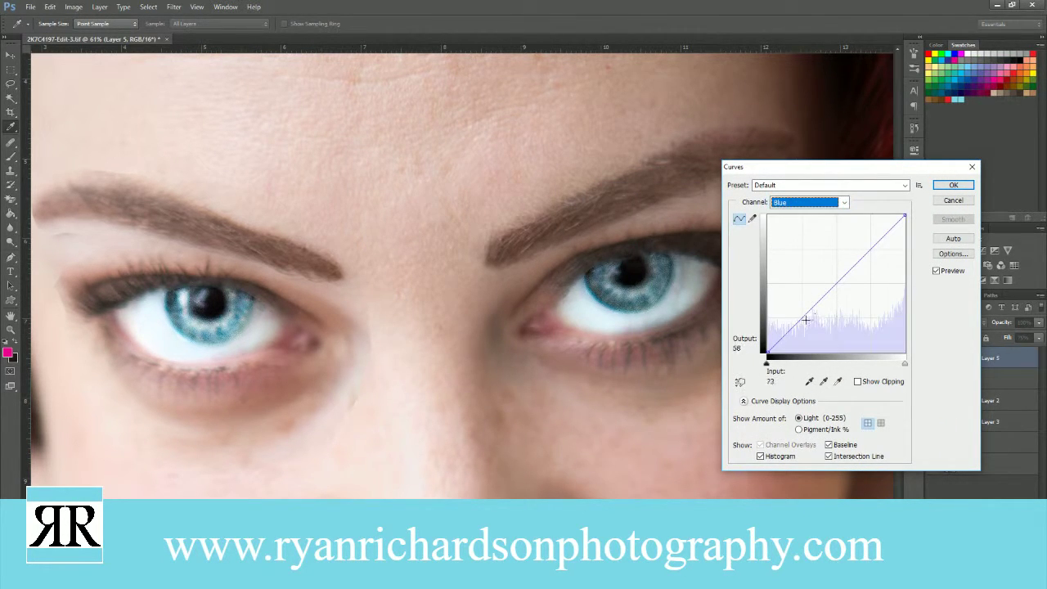
mouse_move(802, 321)
left_mouse_down()
mouse_move(832, 304)
mouse_move(806, 316)
mouse_move(784, 299)
mouse_move(811, 341)
mouse_move(843, 303)
mouse_move(777, 270)
mouse_move(788, 306)
mouse_move(802, 310)
left_mouse_up()
- Try sampling the curve's black point from the iris and lowering the Blue channel's black input, and discard the Curves adjustment
left_click(809, 382)
left_click(662, 282)
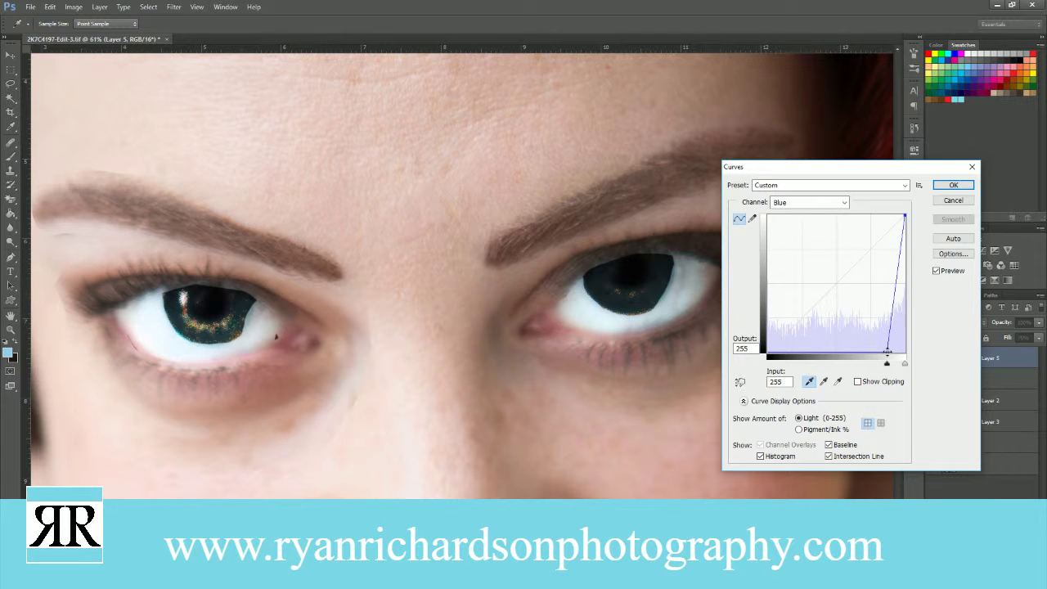
left_click_drag(888, 365, 786, 354)
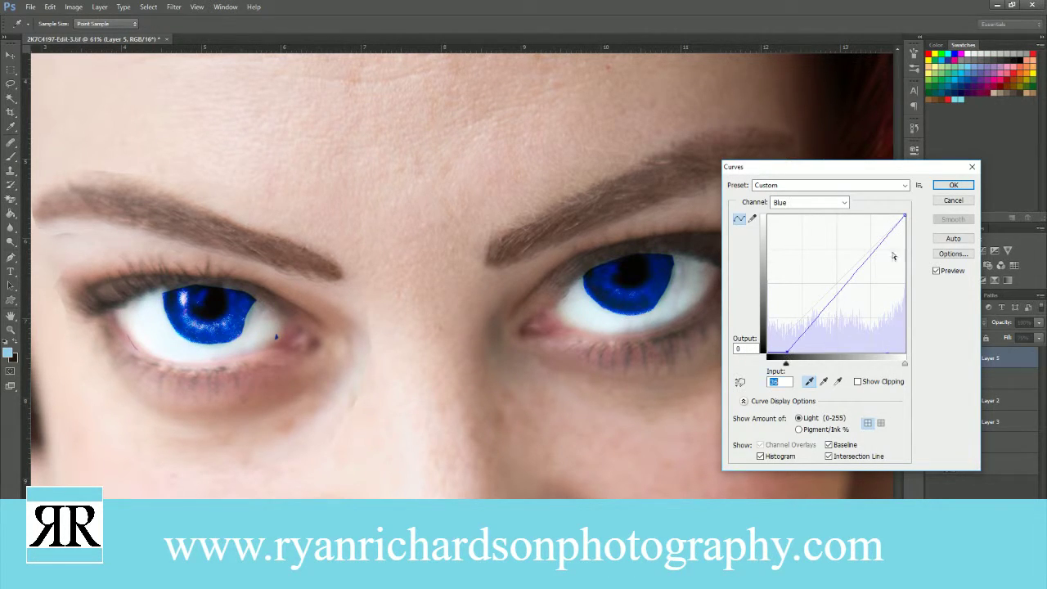
left_click(953, 201)
- Apply a slight saturation increase to the Layer 5 irises with a Hue/Saturation adjustment
left_click(121, 6)
mouse_move(68, 8)
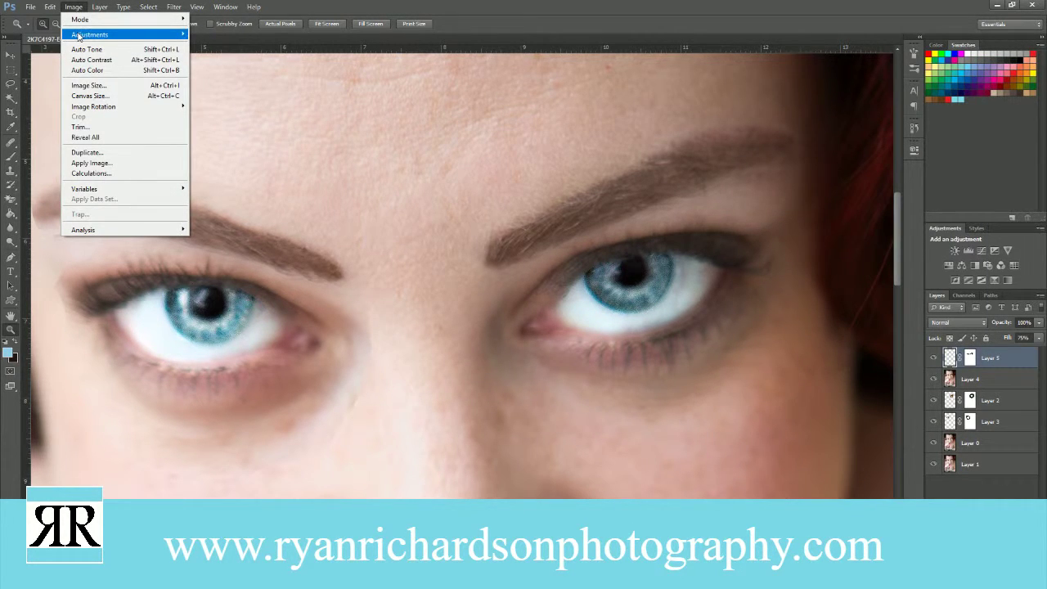
mouse_move(139, 36)
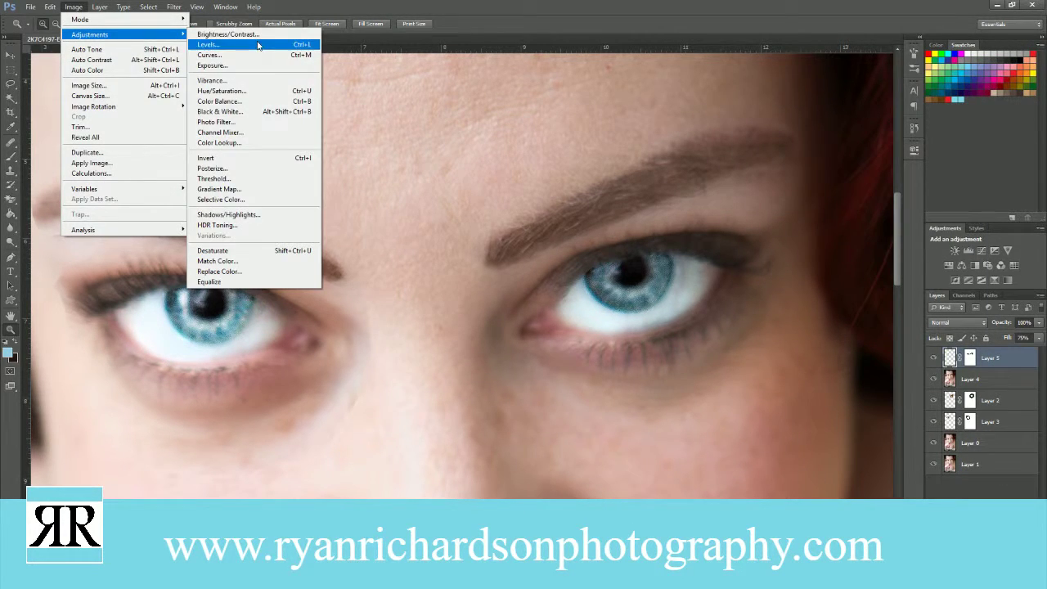
left_click(273, 91)
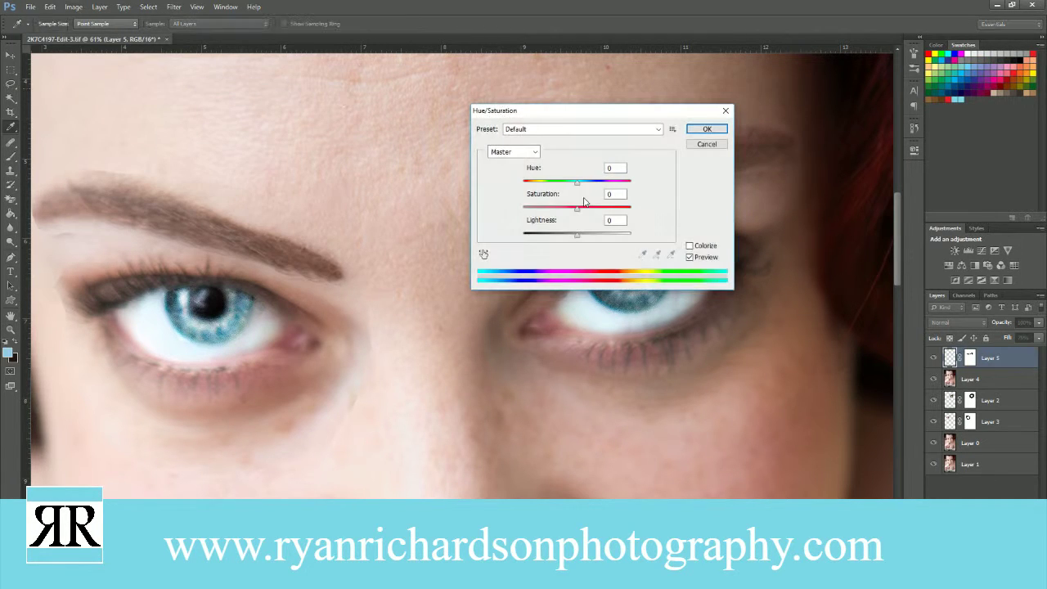
left_click_drag(578, 211, 583, 212)
key("Return")
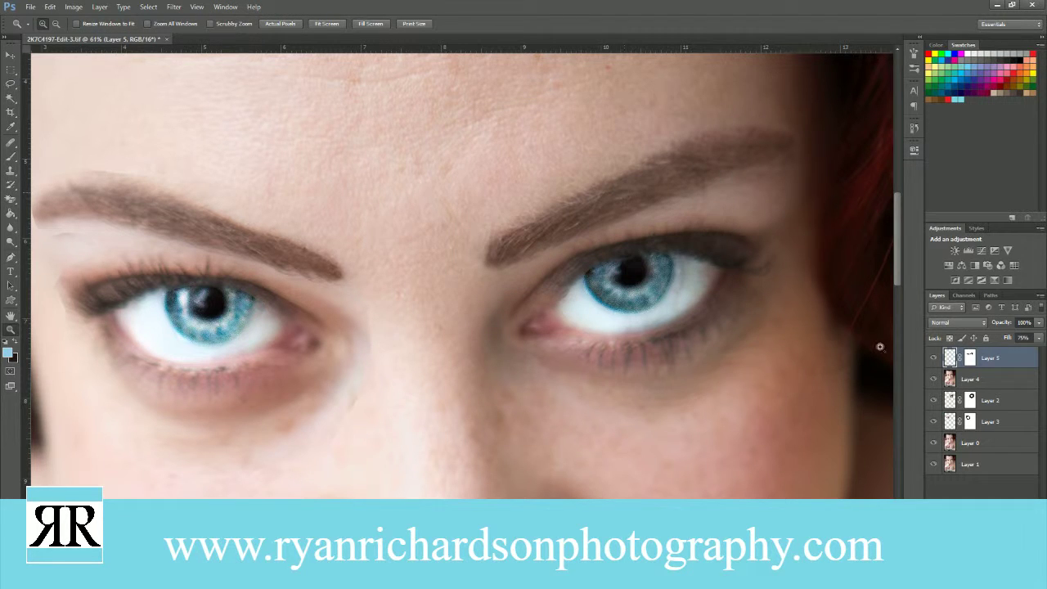
- Compare the eyes with Layer 5 hidden and shown
left_click(934, 359)
left_click(934, 358)
left_click(935, 358)
left_click(934, 358)
left_click(11, 159)
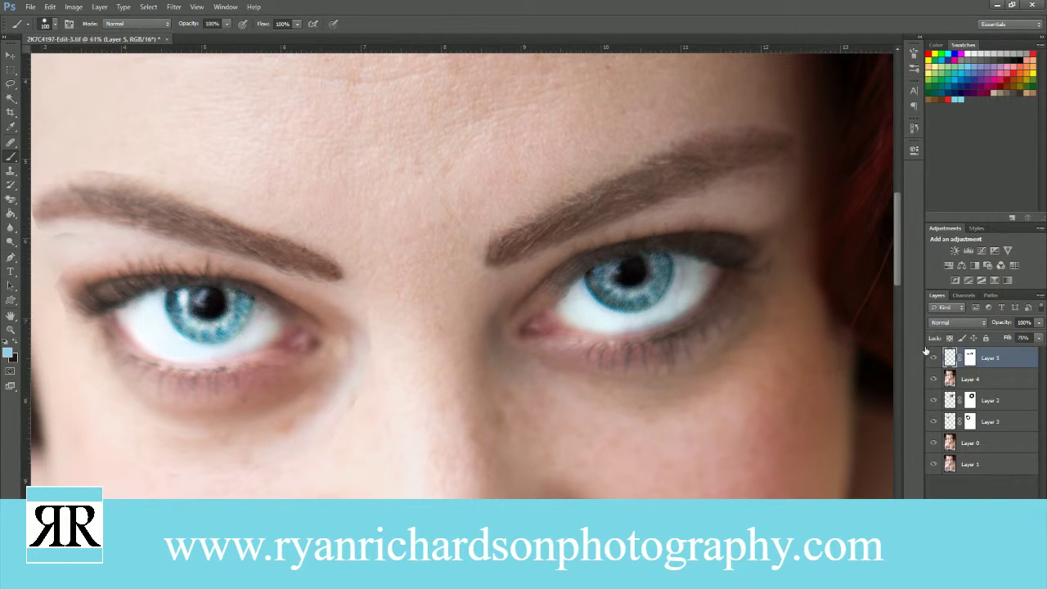
- On Layer 4, smooth the blemishes in the white of the eye on the photo's right with a smaller Healing Brush
left_click(11, 329)
left_click_drag(550, 233, 757, 313)
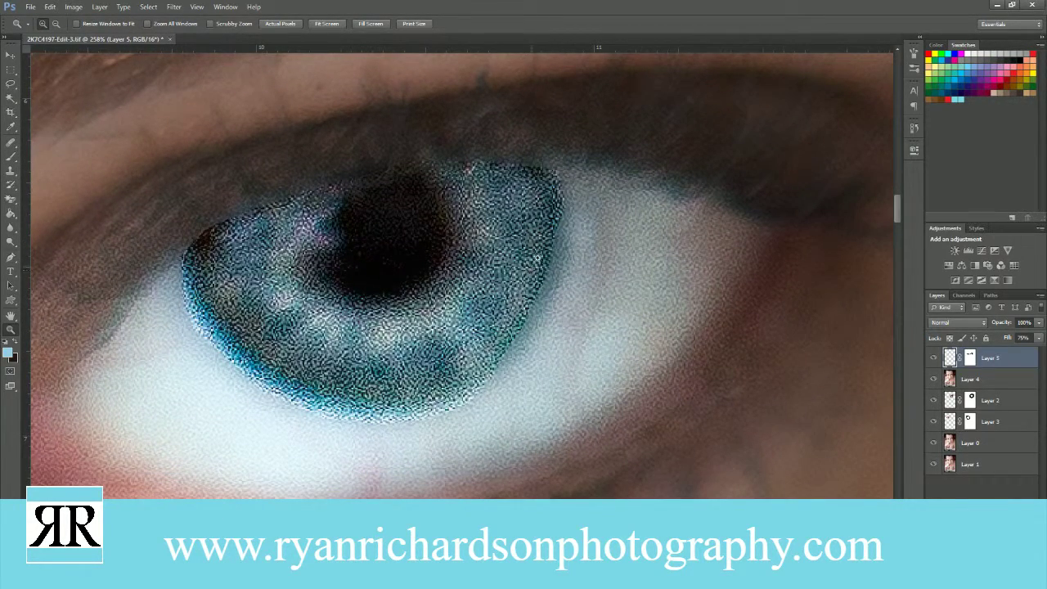
left_click(987, 383)
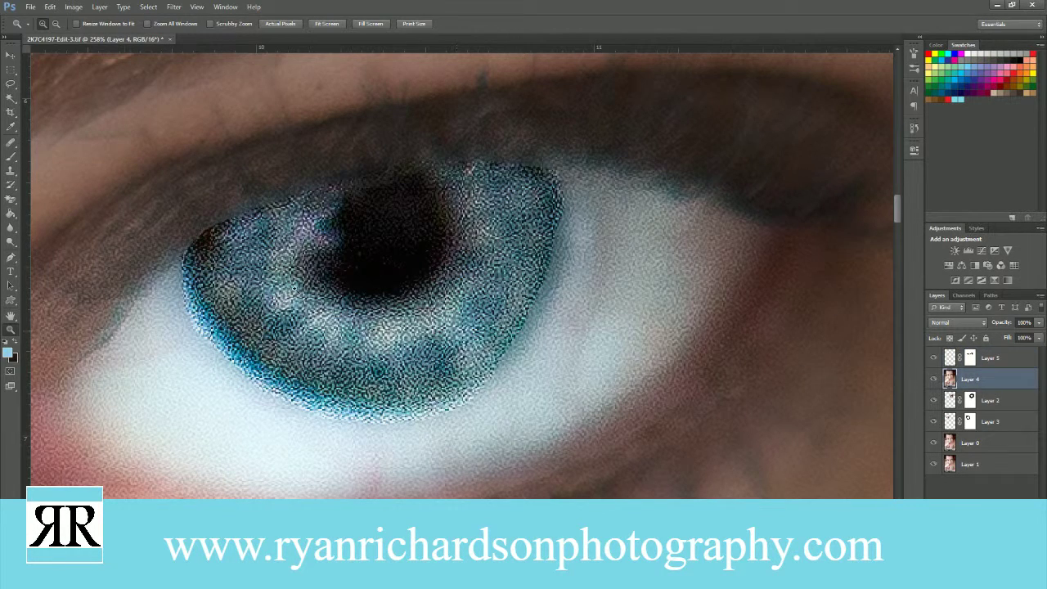
left_click(11, 143)
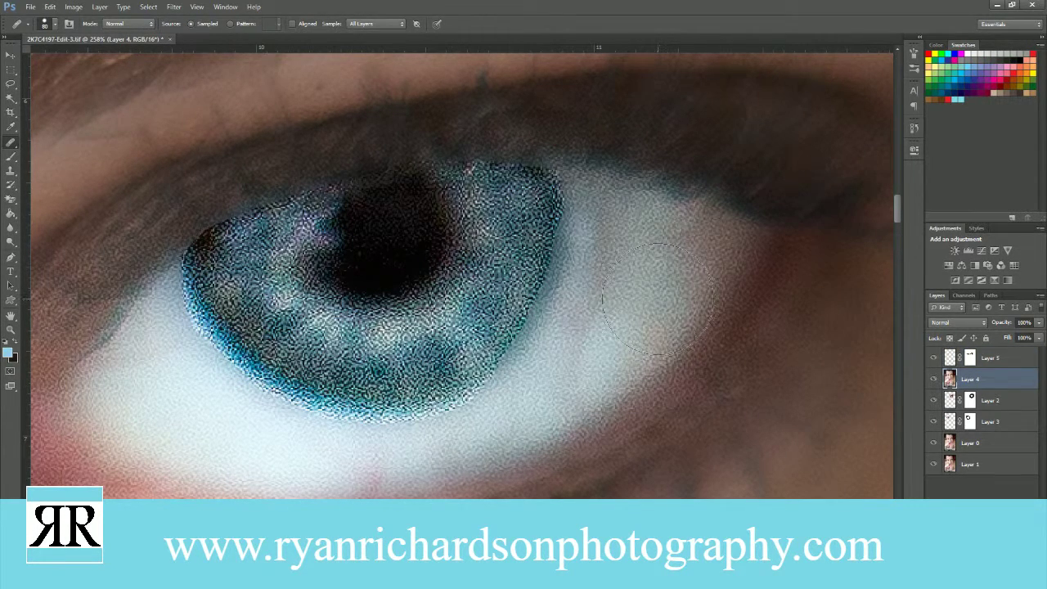
key("bracketleft")
key("bracketleft")
left_click(587, 319)
left_click(603, 239)
left_click_drag(603, 209, 586, 319)
left_click(598, 224)
left_click(572, 341)
left_click(579, 363)
left_click(573, 368)
left_click(117, 342)
- Smooth the veins and blotches in the white of the eye on the photo's left with the Healing Brush on Layer 4
key("z")
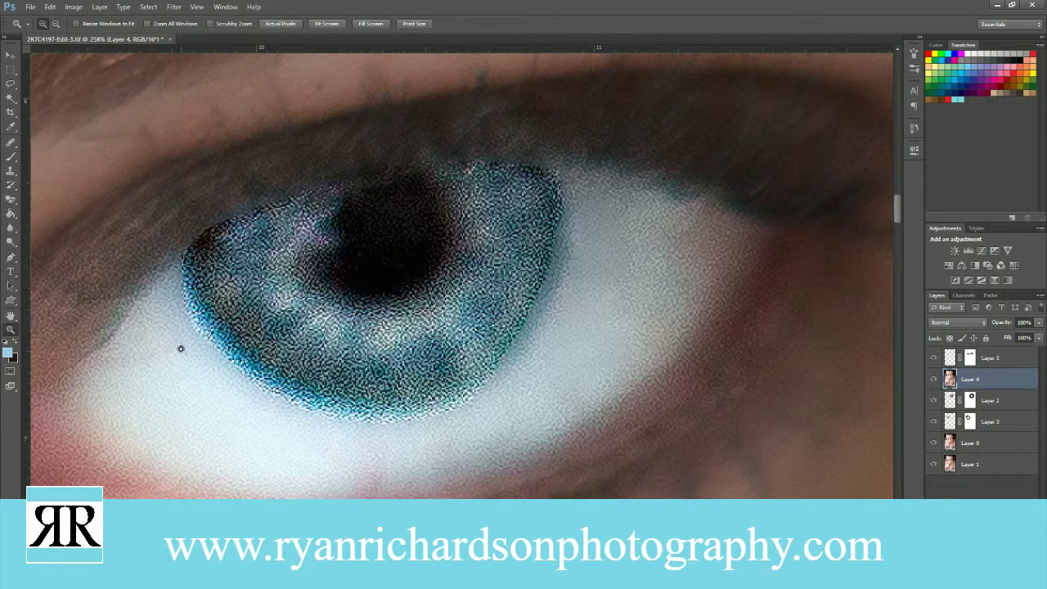
right_click(181, 349)
left_click(206, 358)
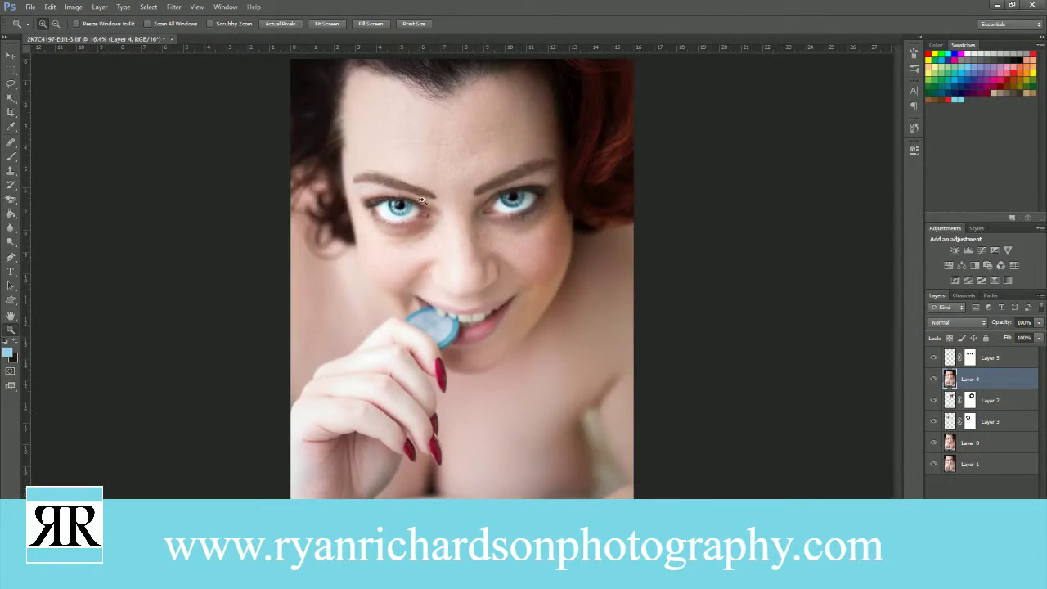
left_click(435, 234)
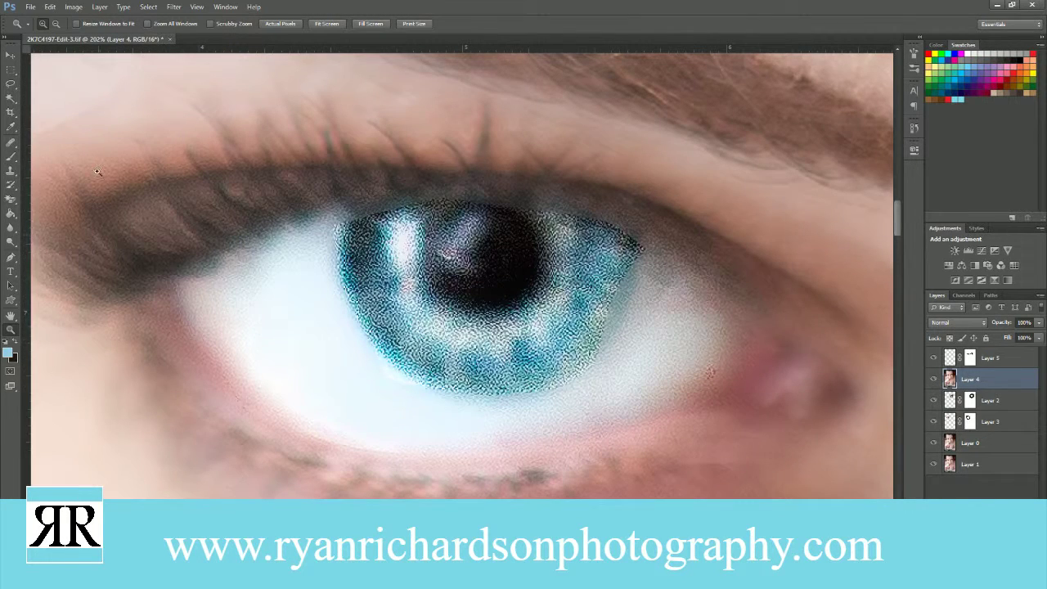
left_click(11, 142)
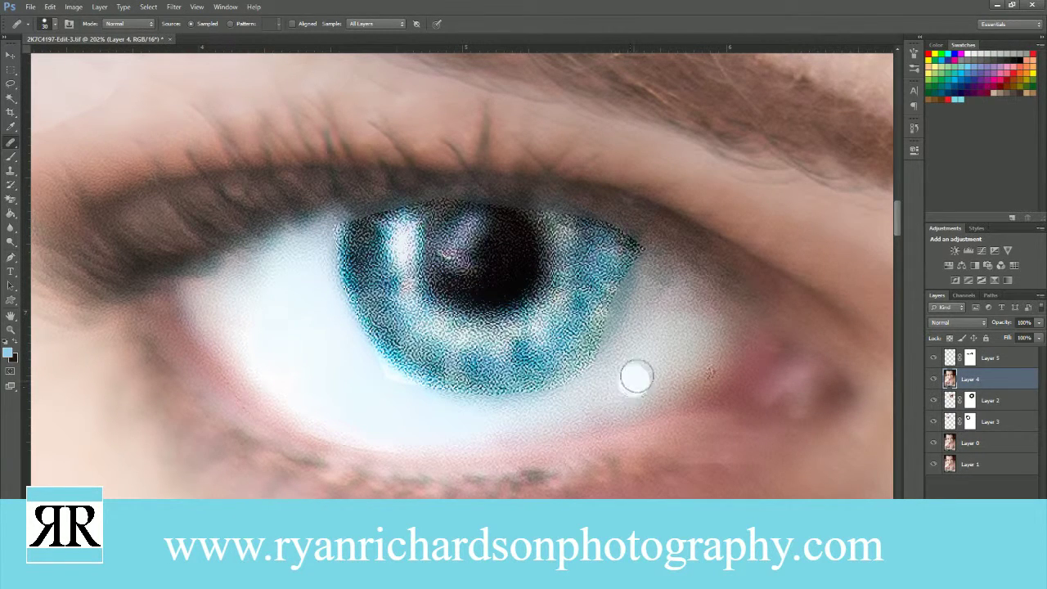
mouse_move(652, 317)
left_mouse_down()
mouse_move(618, 371)
mouse_move(644, 369)
mouse_move(620, 393)
mouse_move(557, 418)
left_mouse_up()
left_click(555, 421)
left_click(236, 278)
left_click(657, 350)
left_click(737, 364)
left_click(654, 372)
left_click(699, 372)
left_click(705, 373)
left_click(970, 358)
key("d")
left_click(11, 156)
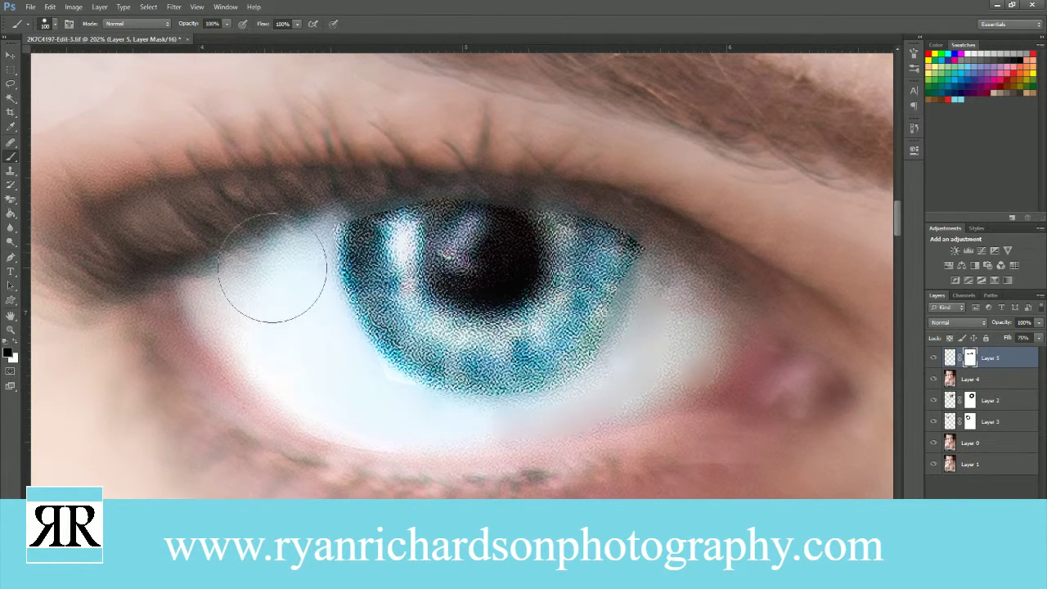
- Examine the retouched eyes in the full portrait and in a closer view of the upper face
left_click(10, 329)
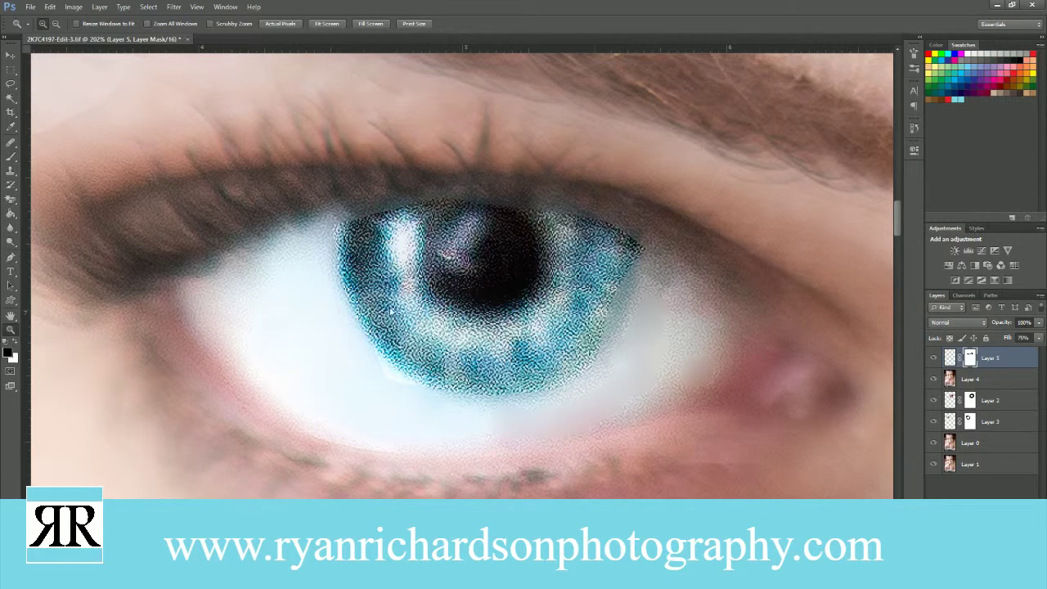
right_click(338, 306)
left_click(393, 312)
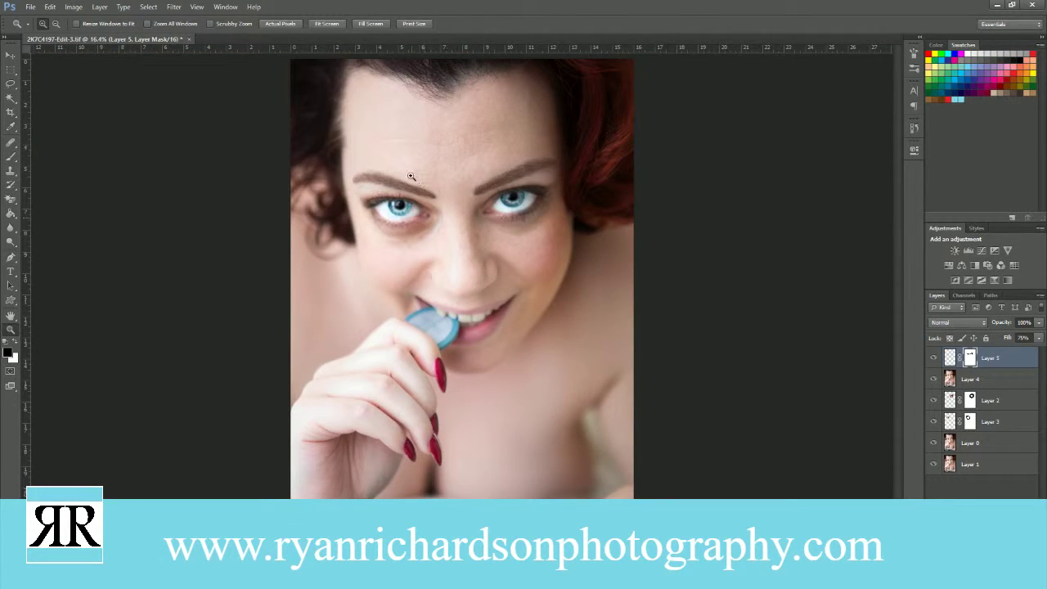
left_click_drag(309, 108, 634, 275)
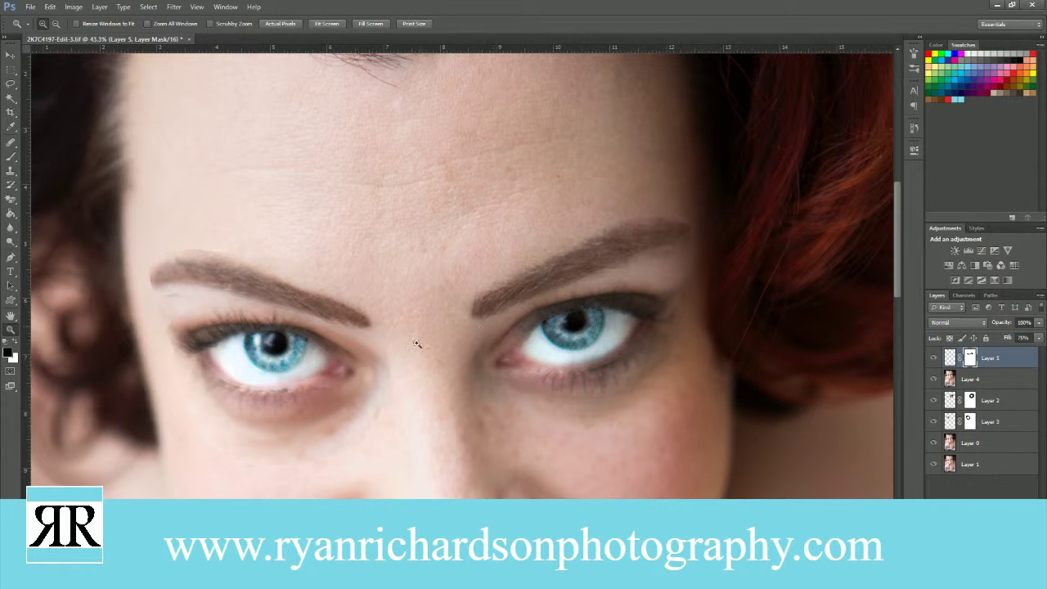
right_click(335, 198)
left_click(401, 204)
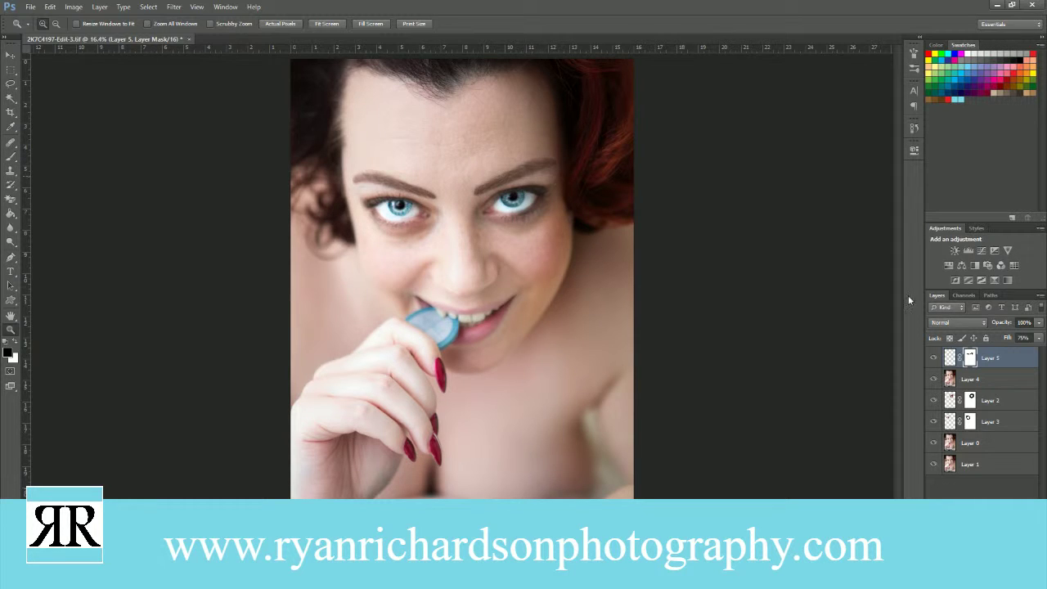
- Compare the portrait with Layers 5 and 4 hidden and shown, and make the Layer 5 image active instead of its mask
left_click(935, 360)
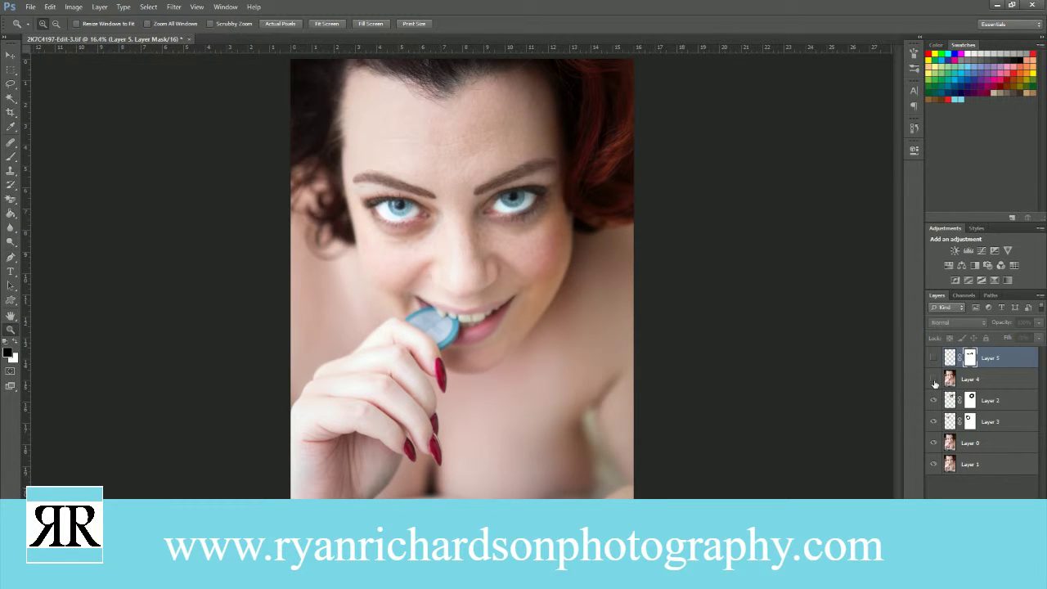
left_click(934, 358)
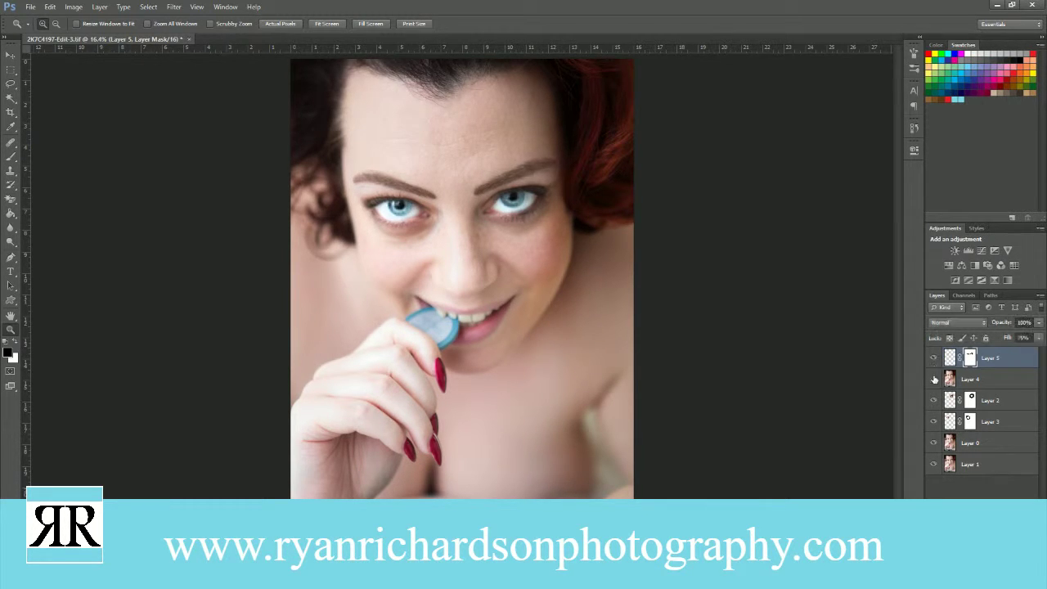
key("ctrl+2")
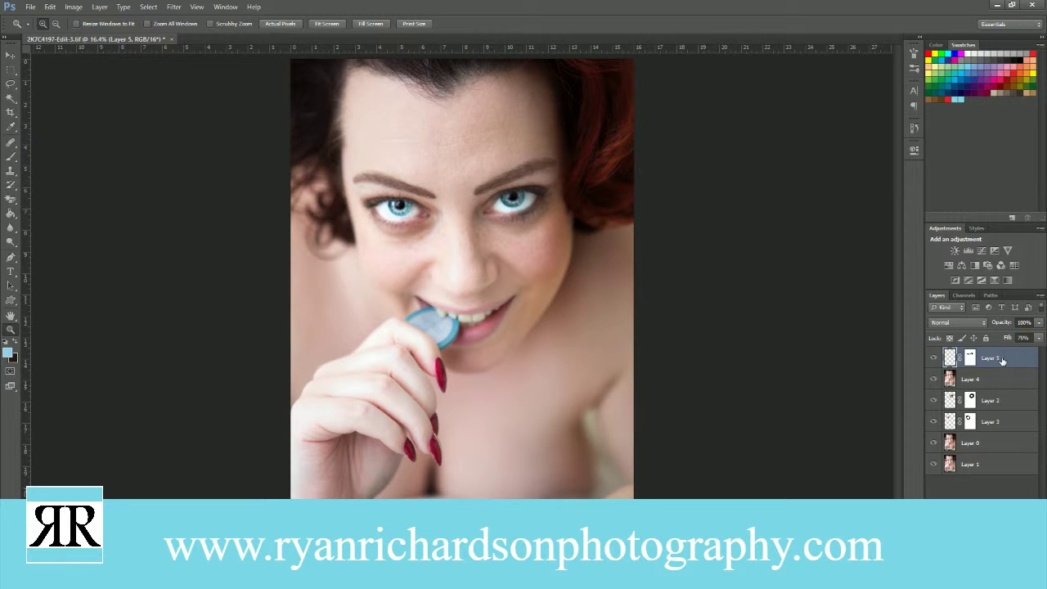
- Stamp all visible layers into a new top layer and compare the portrait with the merged layer hidden and shown
key("ctrl+shift+alt+e")
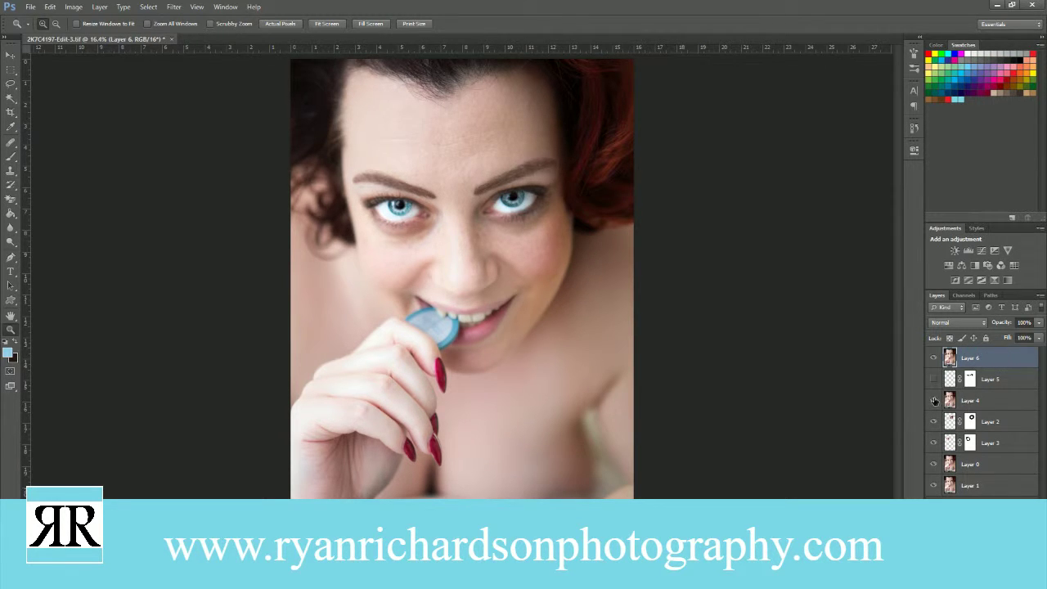
left_click_drag(935, 424, 935, 445)
left_click(934, 359)
left_click(934, 359)
left_click(936, 361)
left_click(937, 360)
left_click(936, 361)
left_click(937, 361)
left_click(936, 361)
left_click(937, 360)
left_click(934, 379)
left_click(934, 443)
key("ctrl+alt+shift+e")
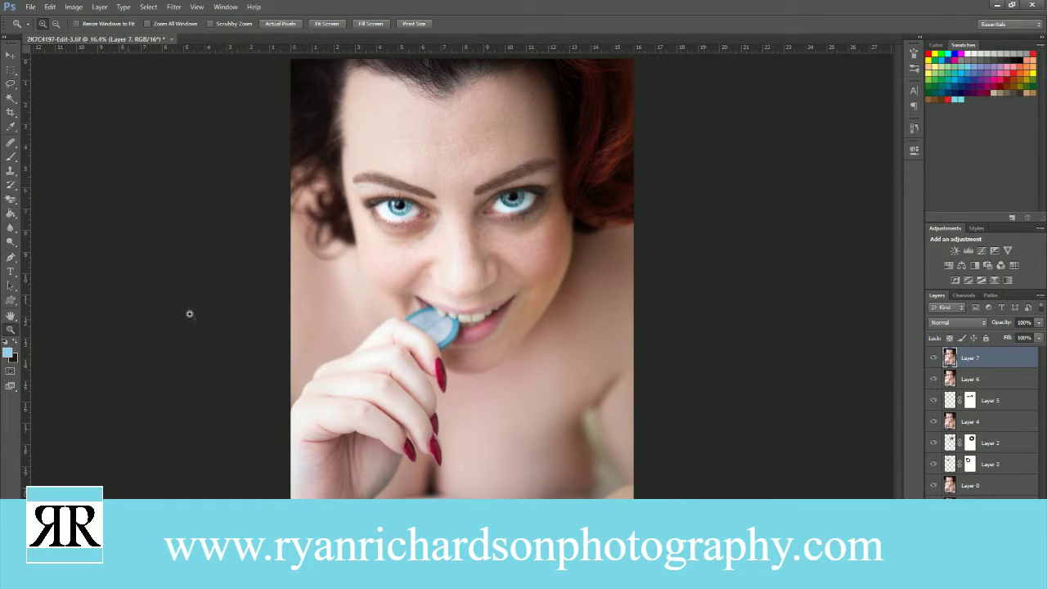
key("ctrl+z")
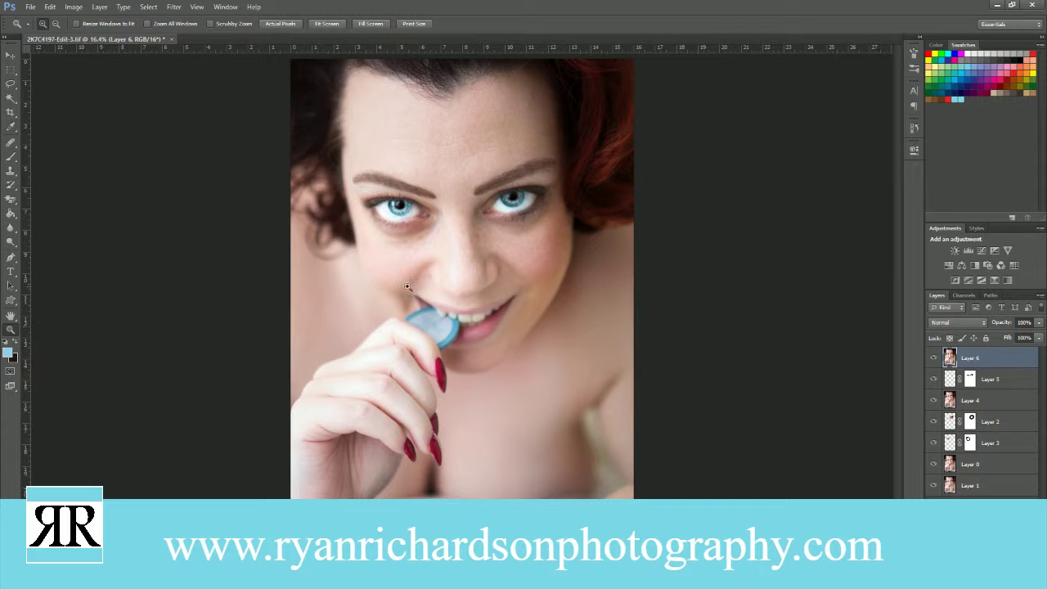
- Select the visible teeth with a freehand Lasso outline along the lips and the edge of the blue disc
left_click_drag(458, 317, 423, 331)
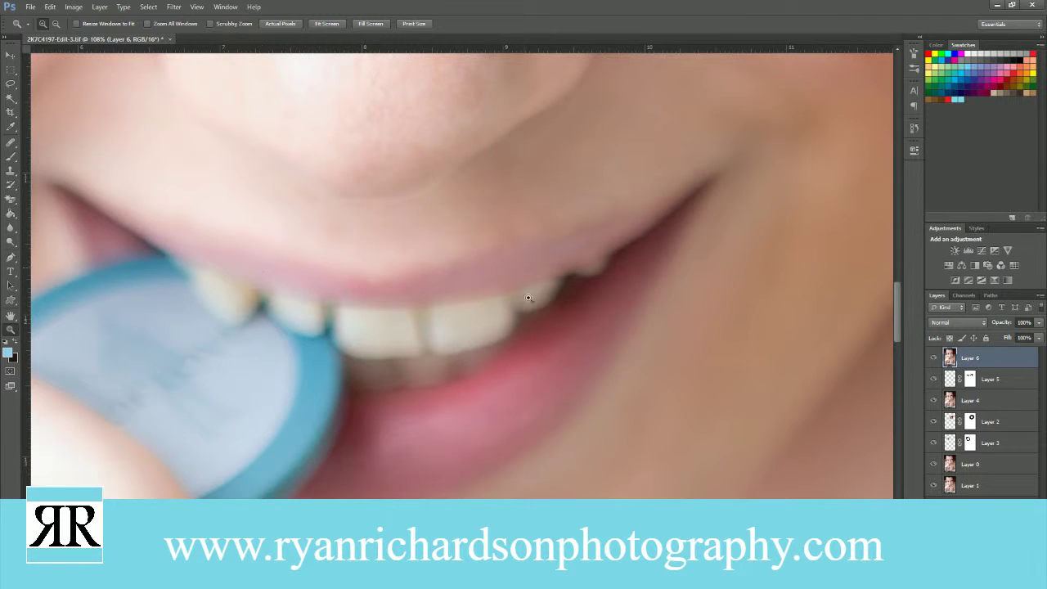
left_click(11, 84)
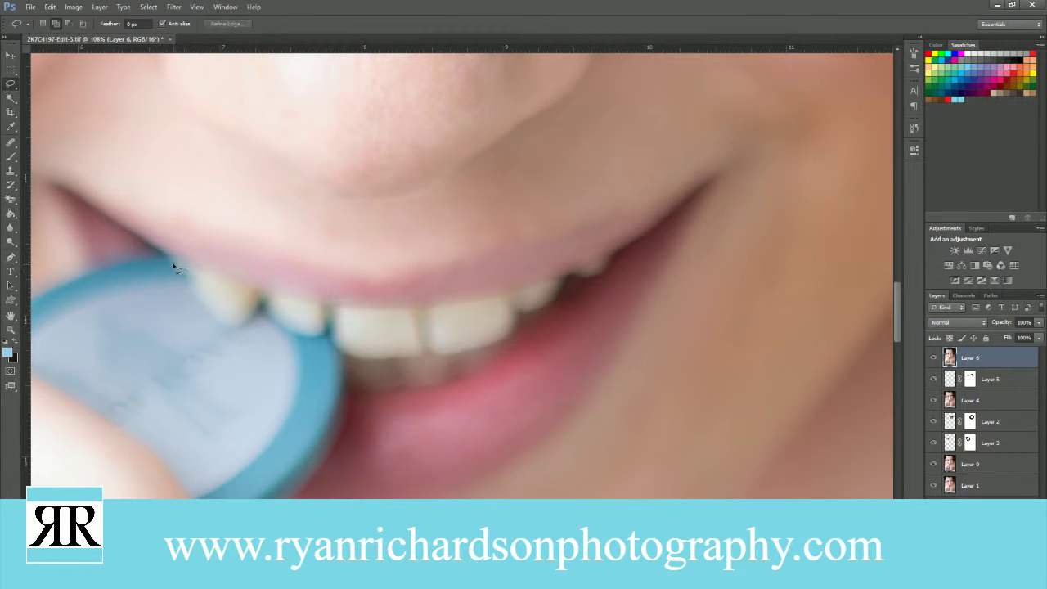
mouse_move(173, 264)
left_mouse_down()
mouse_move(354, 307)
mouse_move(532, 288)
left_mouse_up()
mouse_move(605, 260)
left_mouse_down()
mouse_move(572, 299)
mouse_move(438, 381)
mouse_move(355, 385)
mouse_move(340, 355)
left_mouse_up()
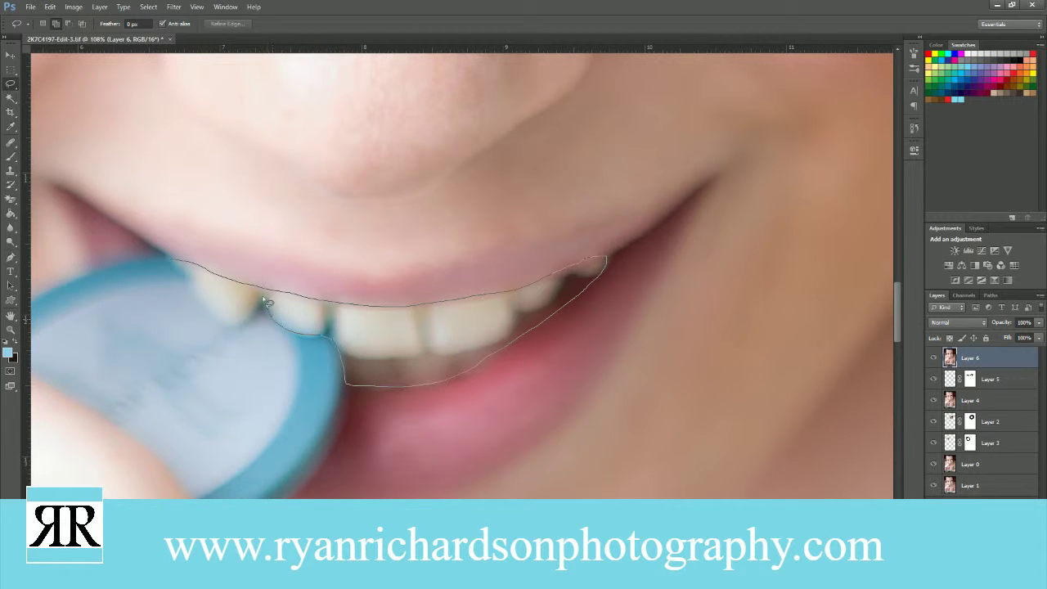
mouse_move(255, 311)
left_mouse_down()
mouse_move(204, 311)
mouse_move(174, 264)
left_mouse_up()
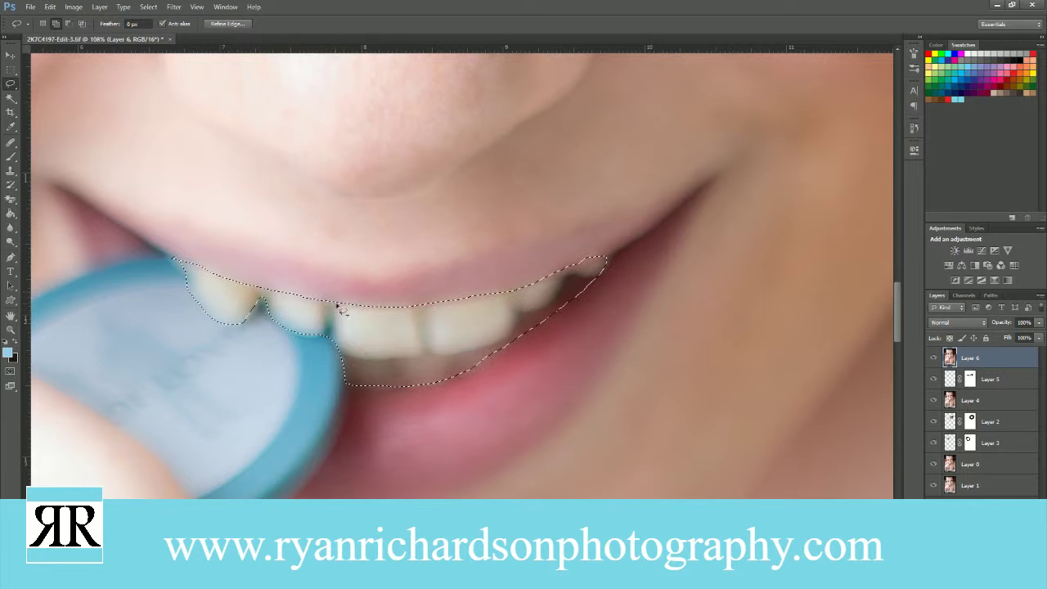
- Apply Hue/Saturation to the selected teeth with Yellows saturation at -25 and Cyans saturation at +23
left_click(49, 7)
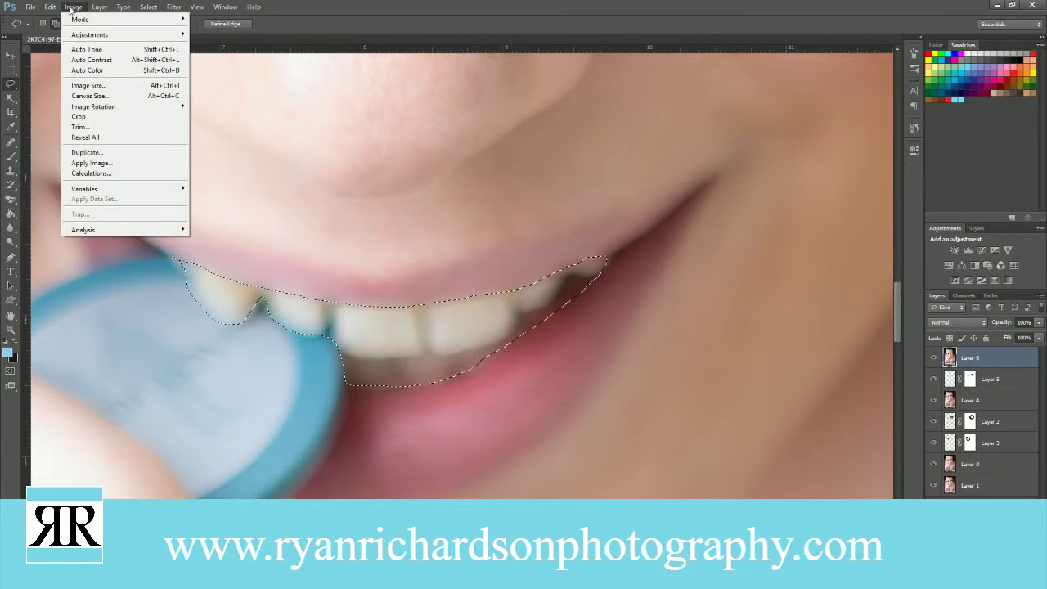
mouse_move(73, 6)
mouse_move(90, 35)
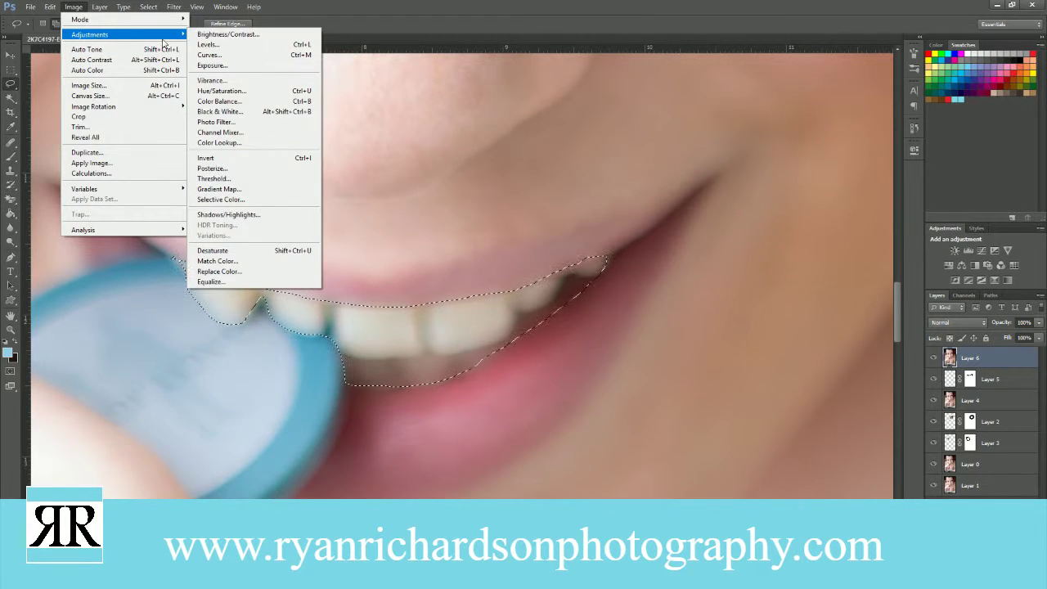
left_click(239, 91)
left_click(540, 152)
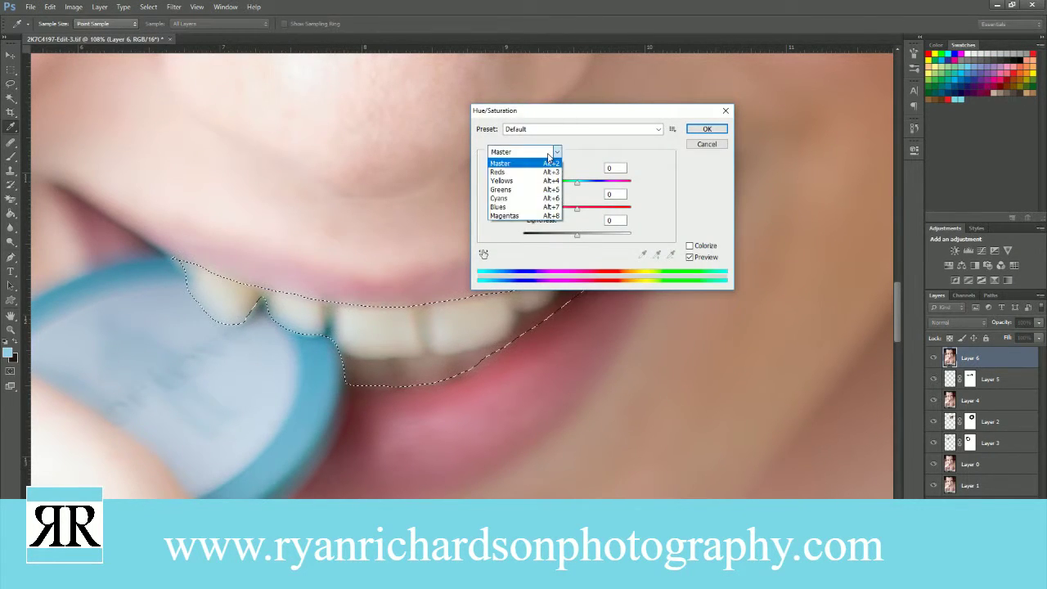
left_click(536, 180)
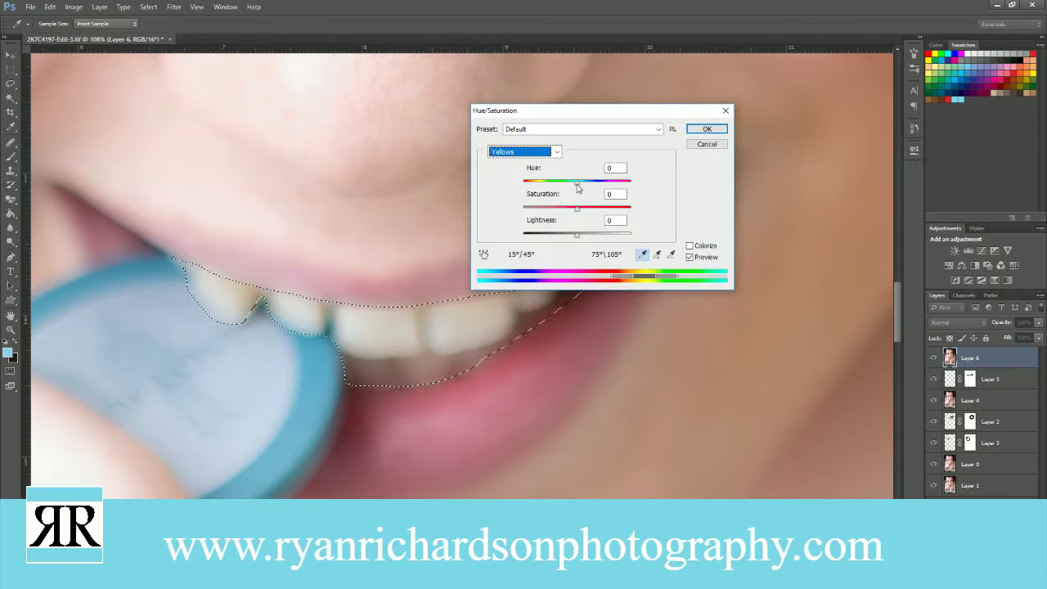
left_click_drag(578, 211, 570, 211)
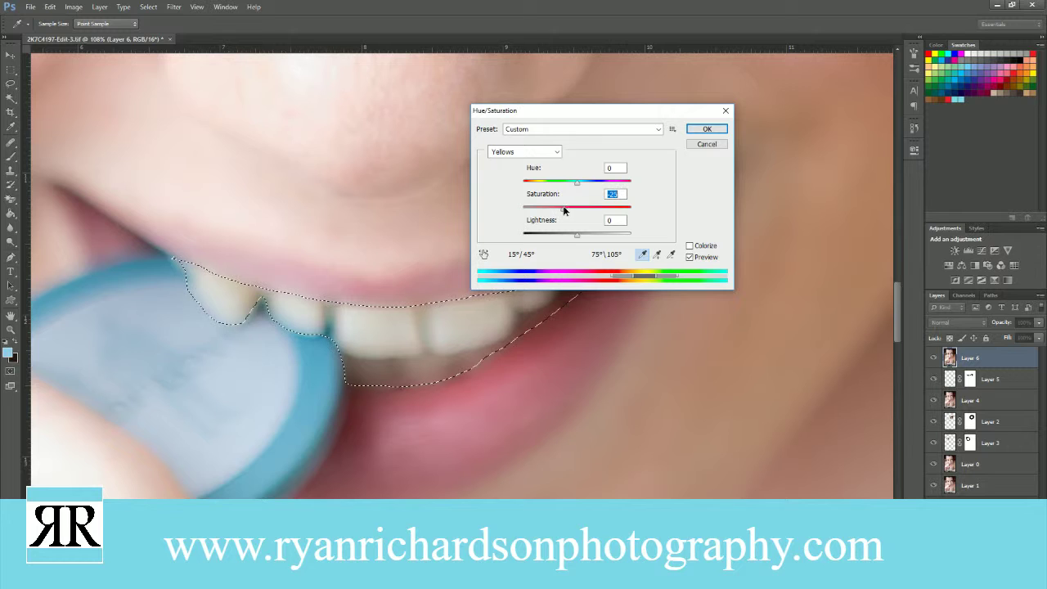
left_click(556, 153)
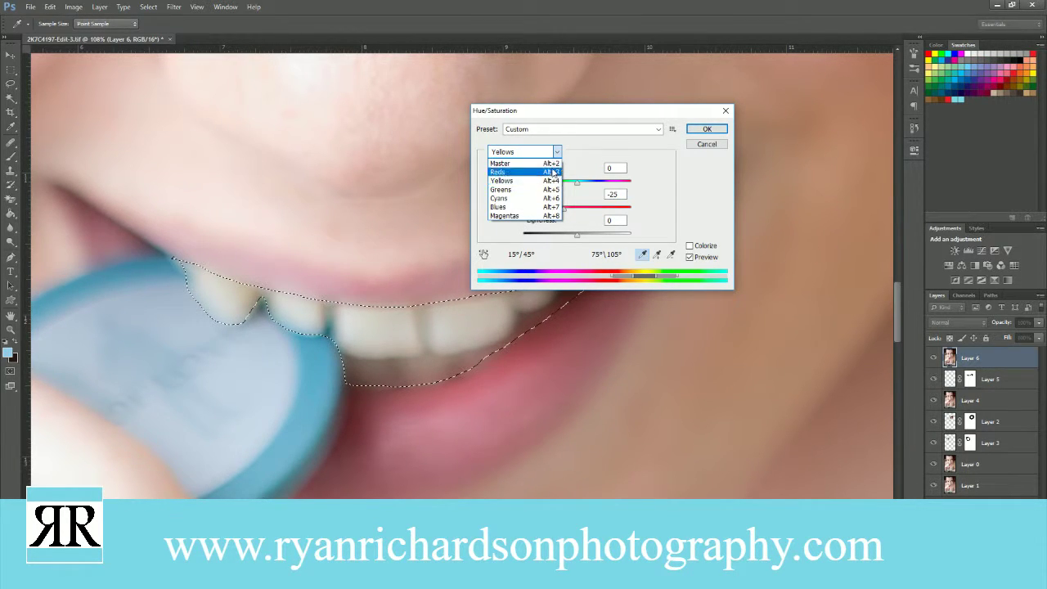
left_click(536, 199)
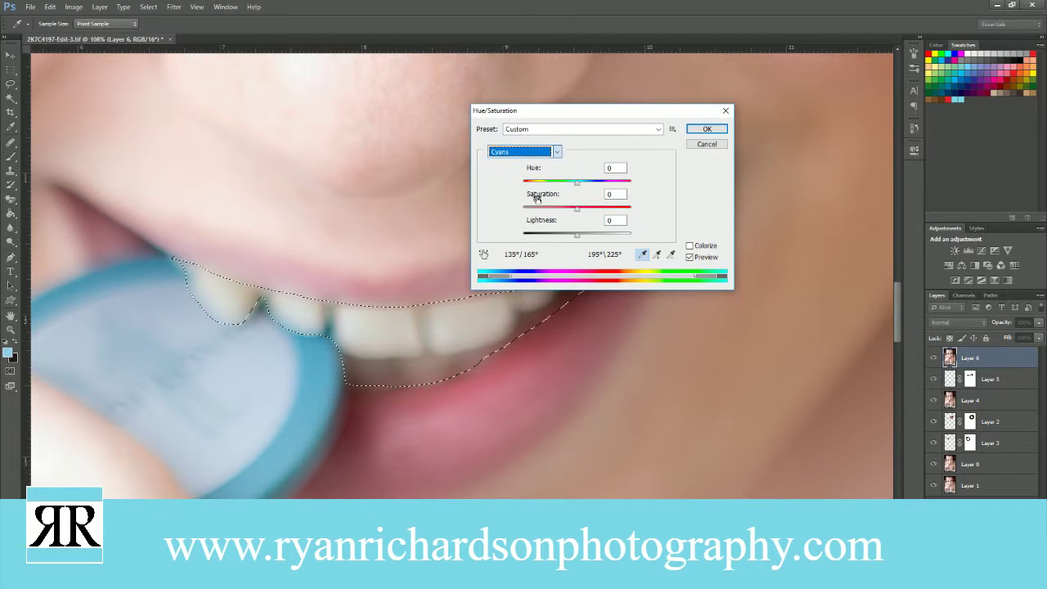
left_click_drag(581, 211, 585, 213)
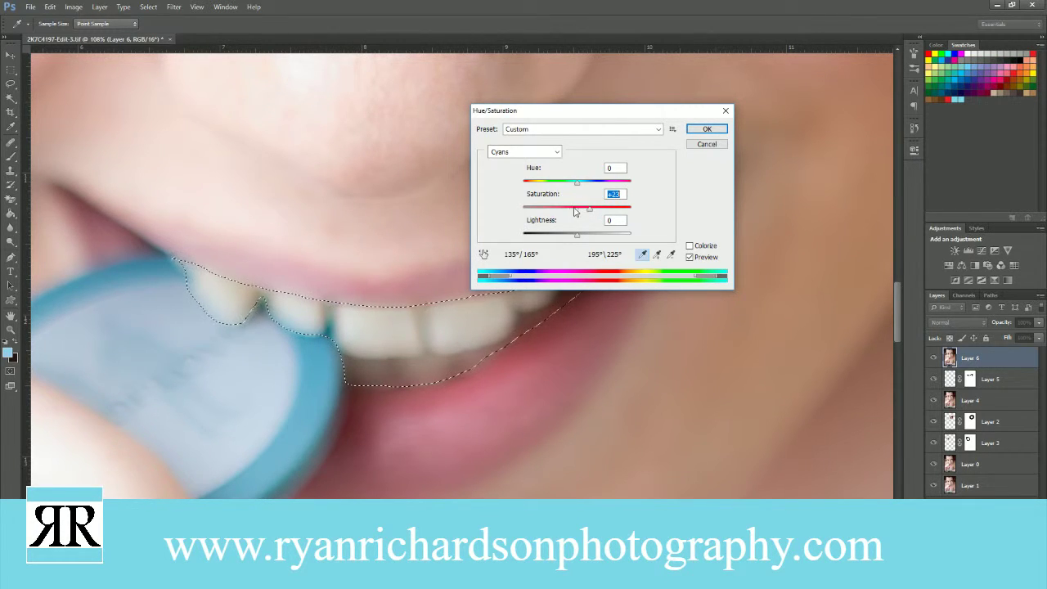
left_click(707, 128)
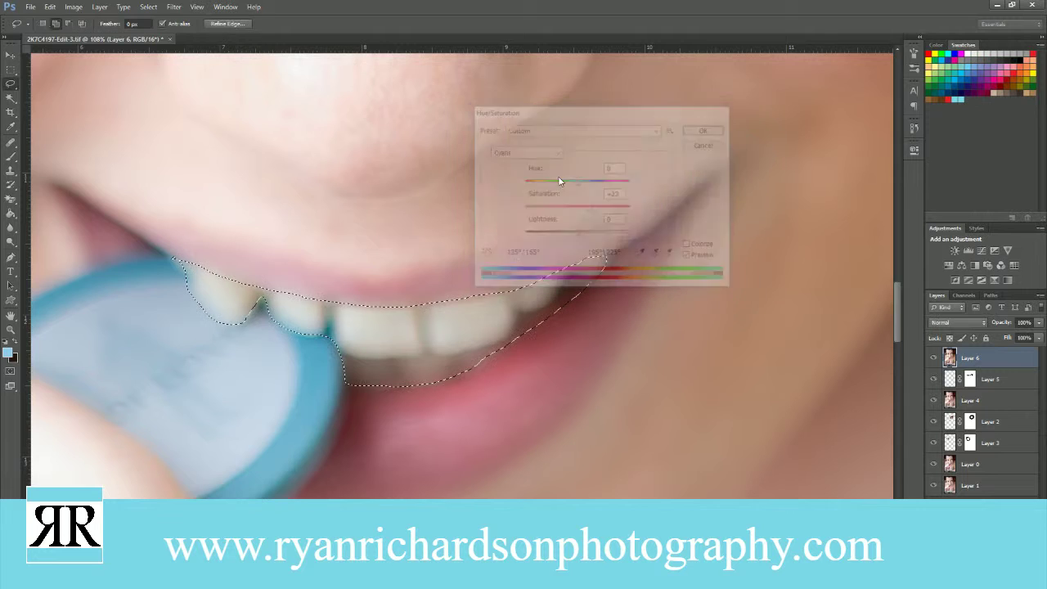
- Deselect the teeth and examine the smile in the full portrait
key("m")
key("ctrl+d")
left_click(10, 243)
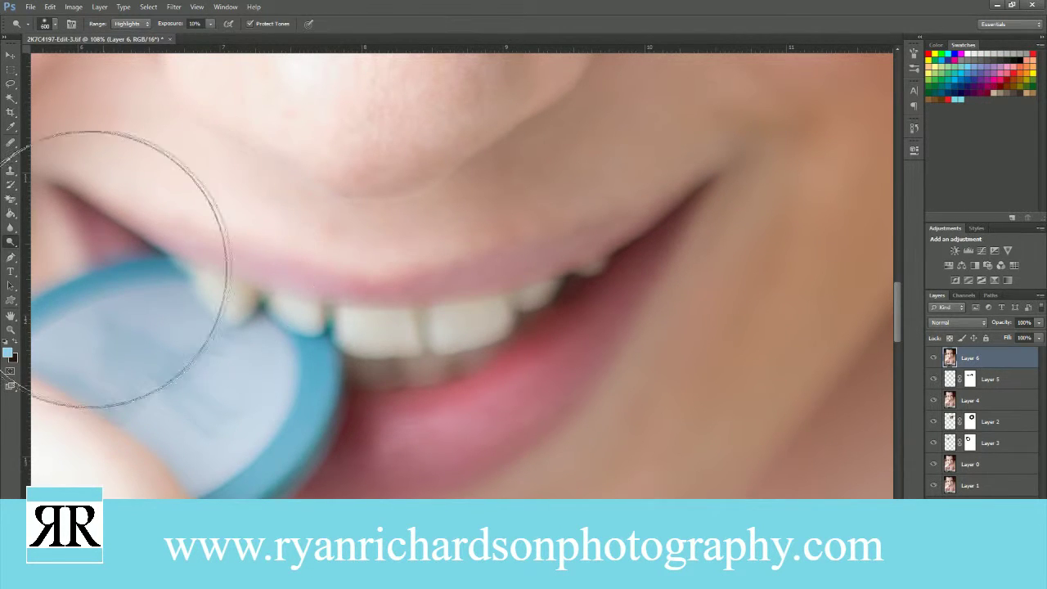
left_click(11, 330)
right_click(187, 288)
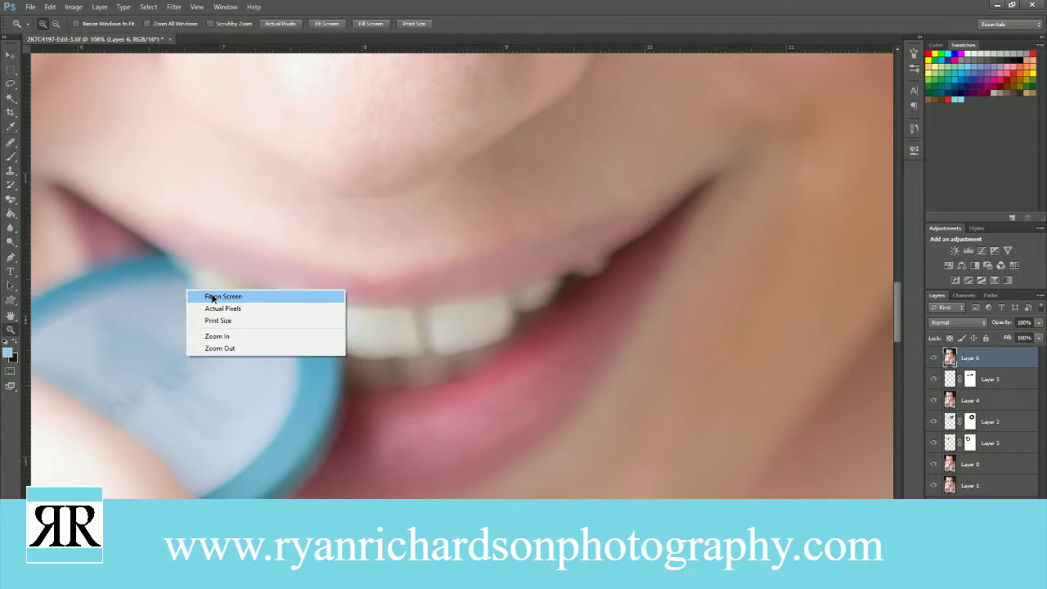
left_click(200, 297)
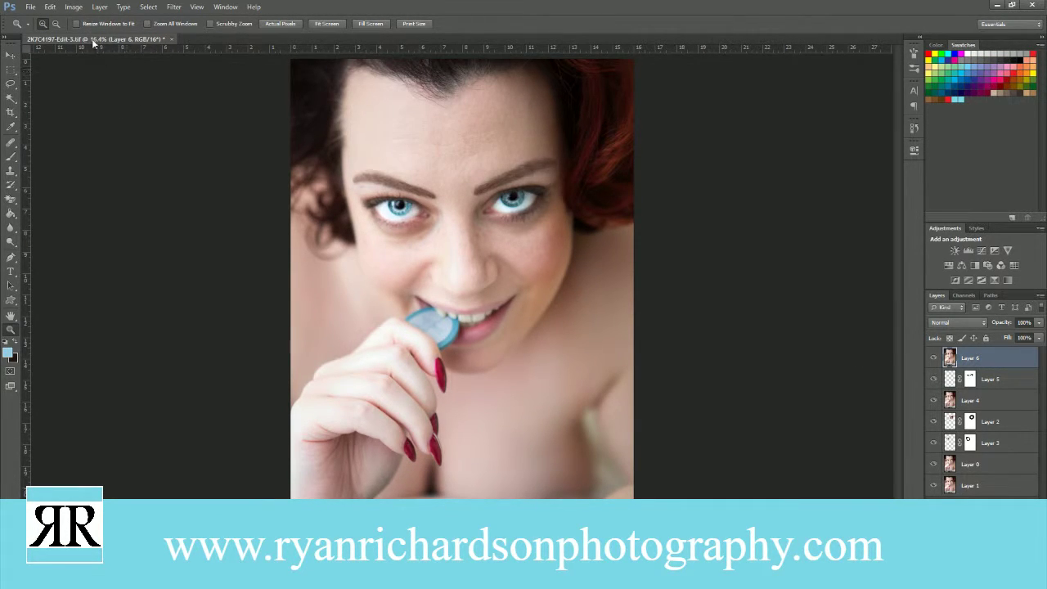
- Return to the Hue/Saturation history state to restore the teeth selection
left_click(73, 8)
left_click(73, 8)
left_click(915, 128)
left_click(855, 152)
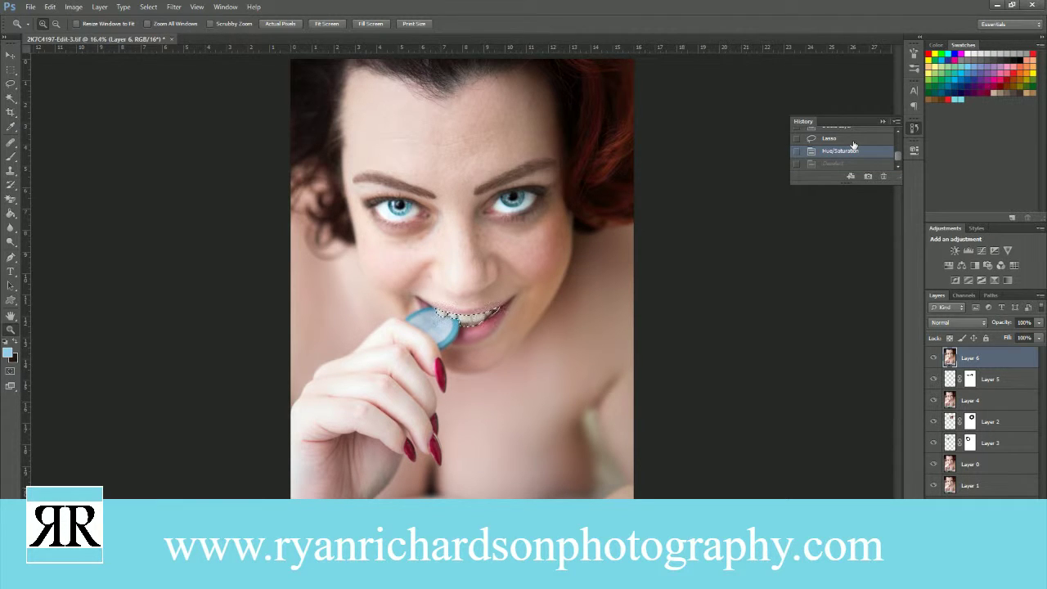
left_click(72, 6)
mouse_move(115, 35)
left_click(254, 92)
left_click(538, 154)
left_click(531, 170)
left_click(543, 154)
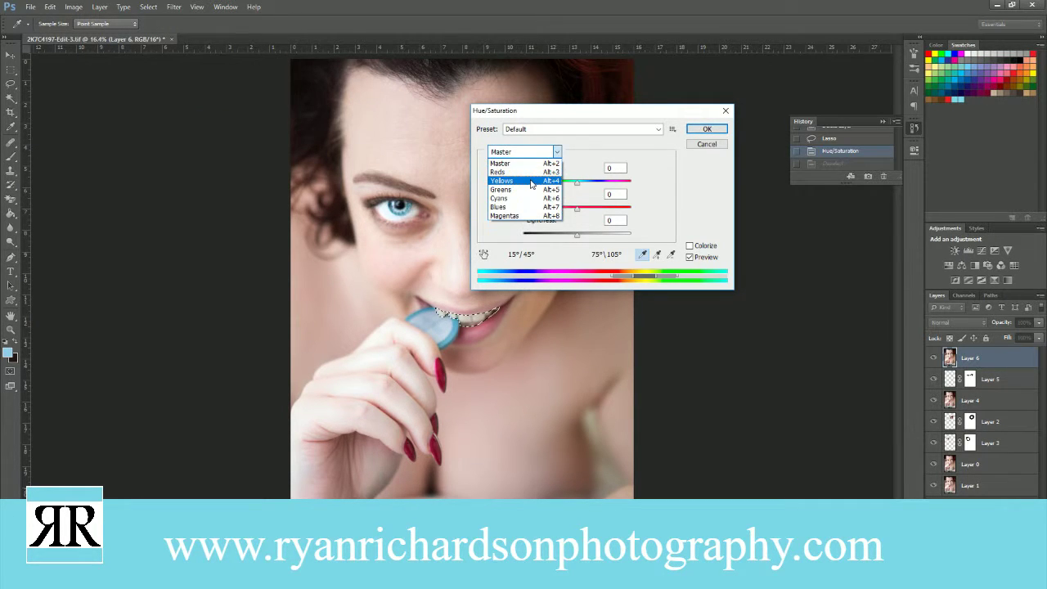
key("Escape")
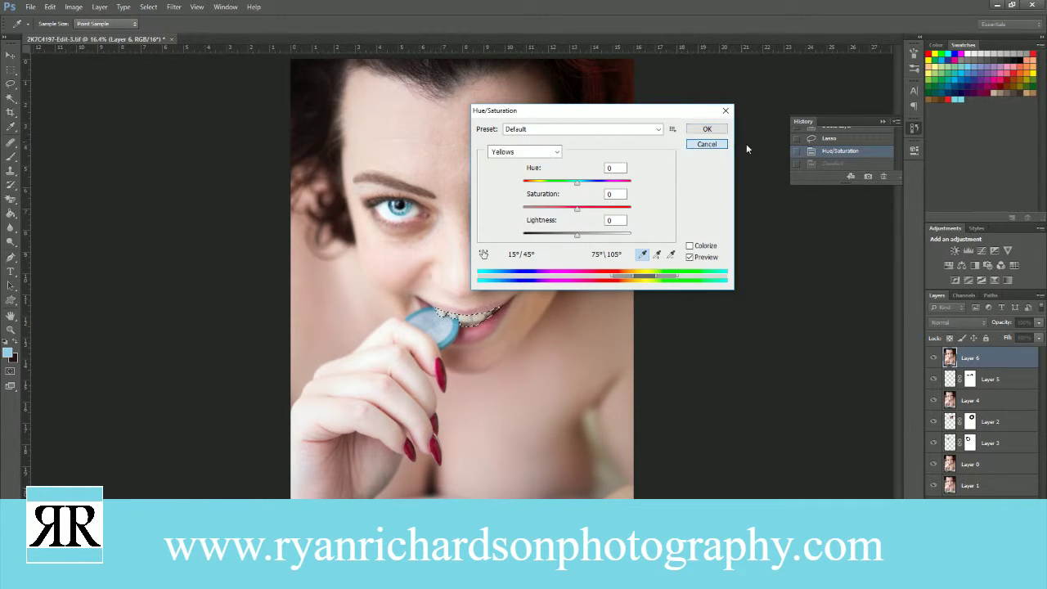
left_click(706, 144)
- Return to the Lasso history state and try Auto Color on the selected teeth
left_click(824, 141)
left_click_drag(436, 296, 509, 337)
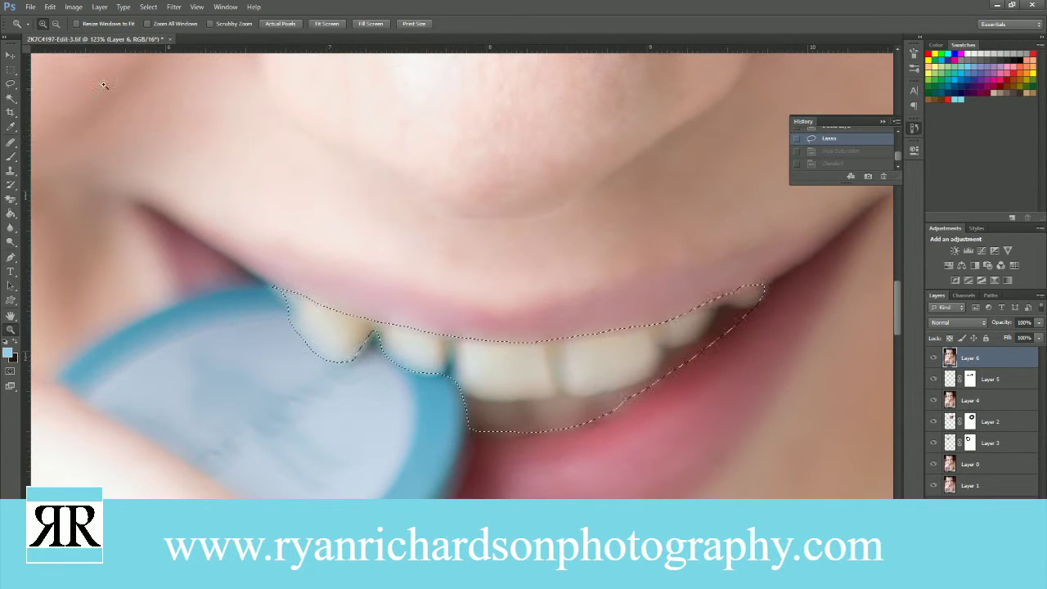
left_click(73, 6)
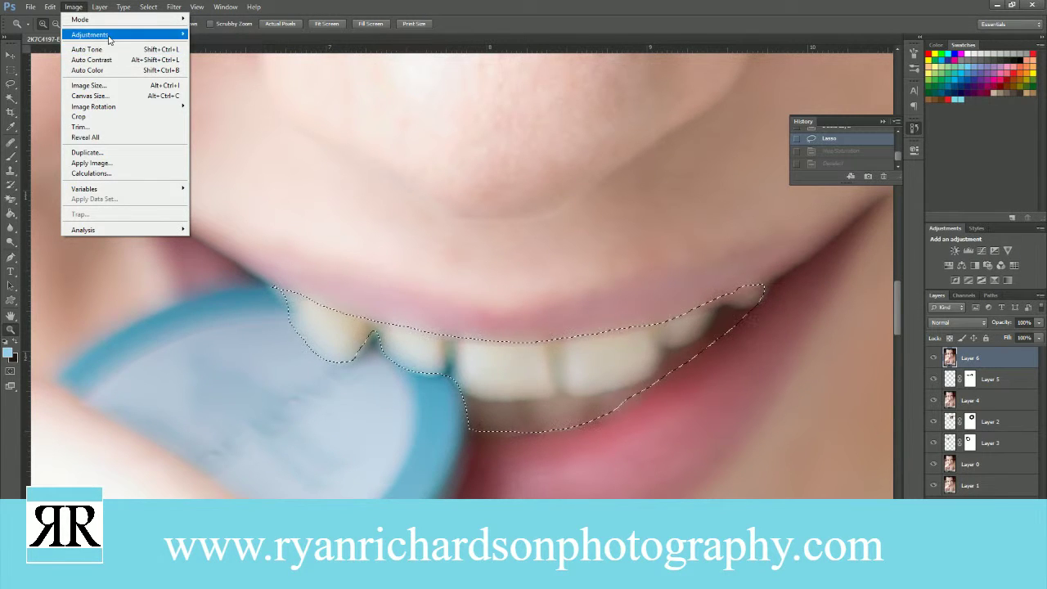
left_click(109, 72)
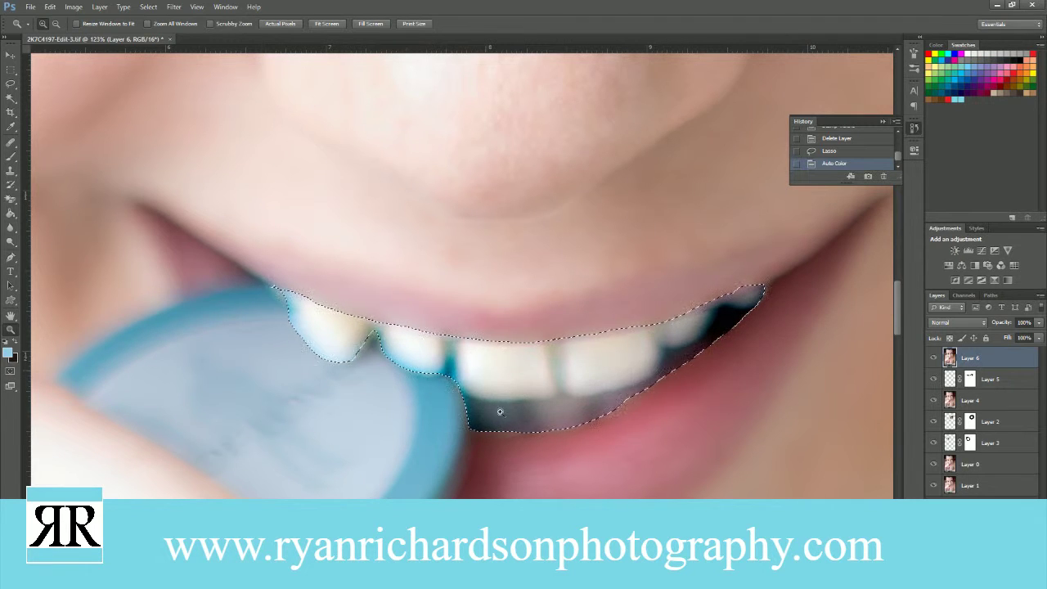
key("ctrl+z")
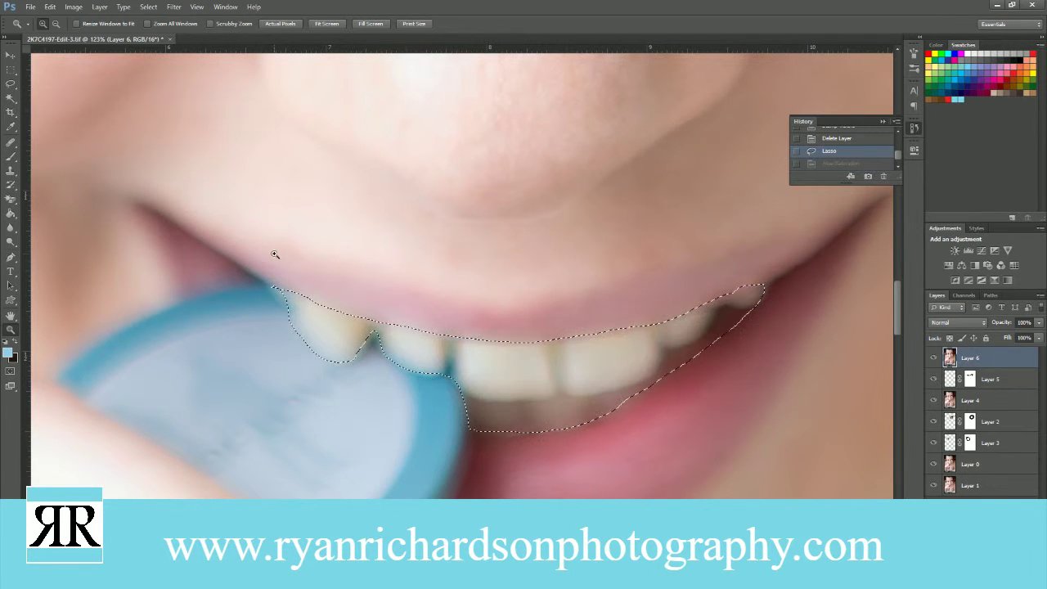
- Use Hue/Saturation on the selected teeth to lower the Yellows saturation to about -28
left_click(74, 6)
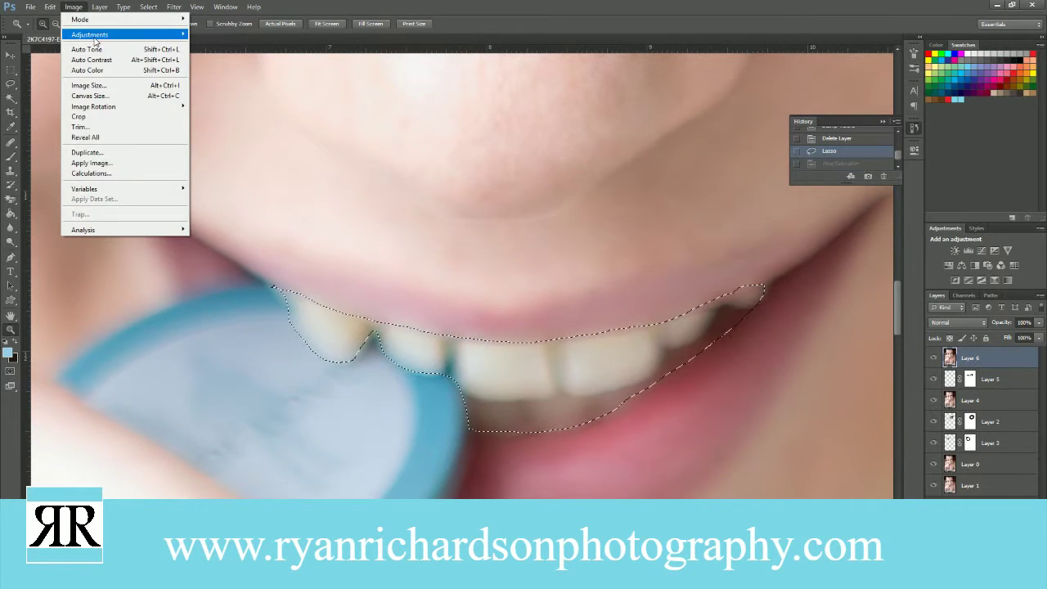
mouse_move(96, 38)
mouse_move(183, 37)
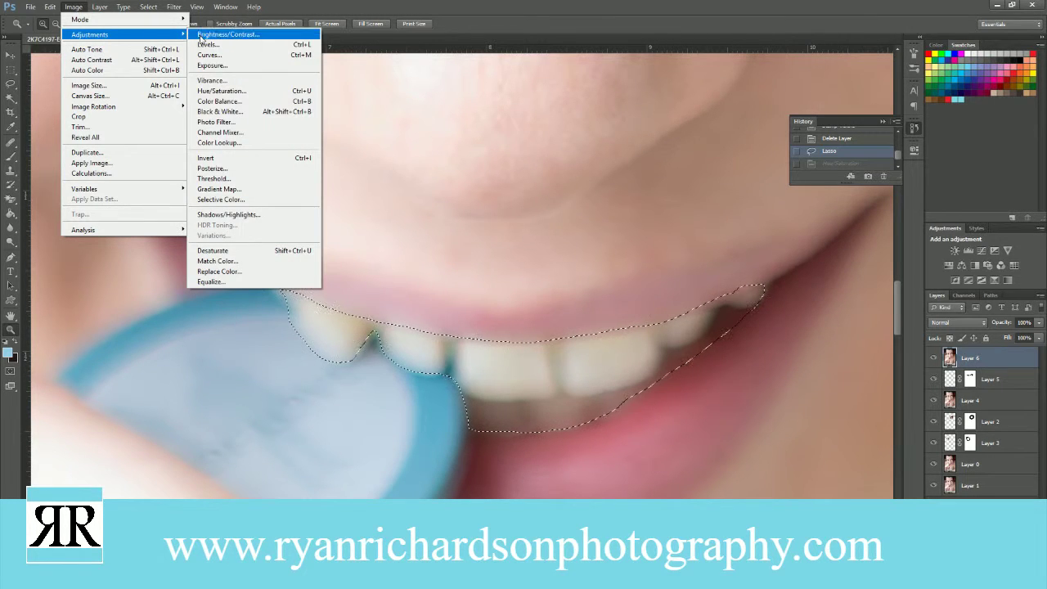
left_click(253, 91)
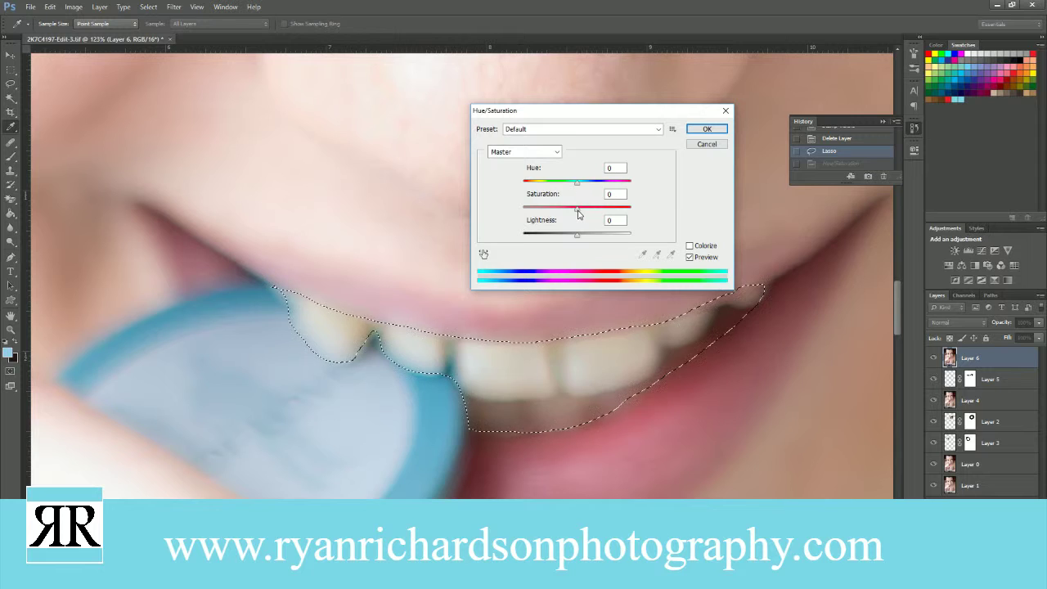
left_click(546, 152)
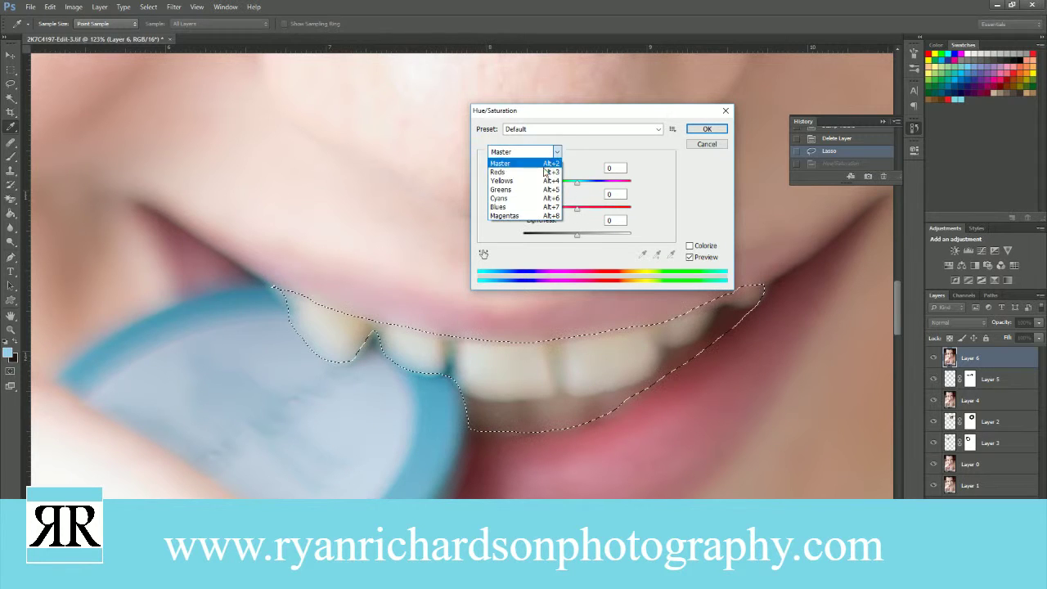
left_click(501, 180)
left_click(563, 208)
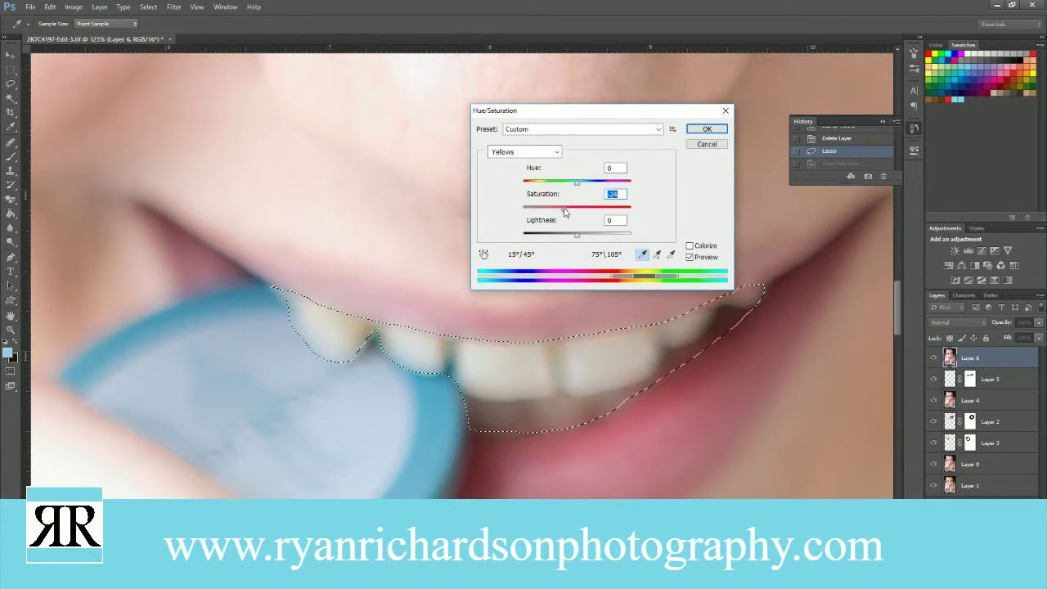
left_click_drag(563, 210, 561, 209)
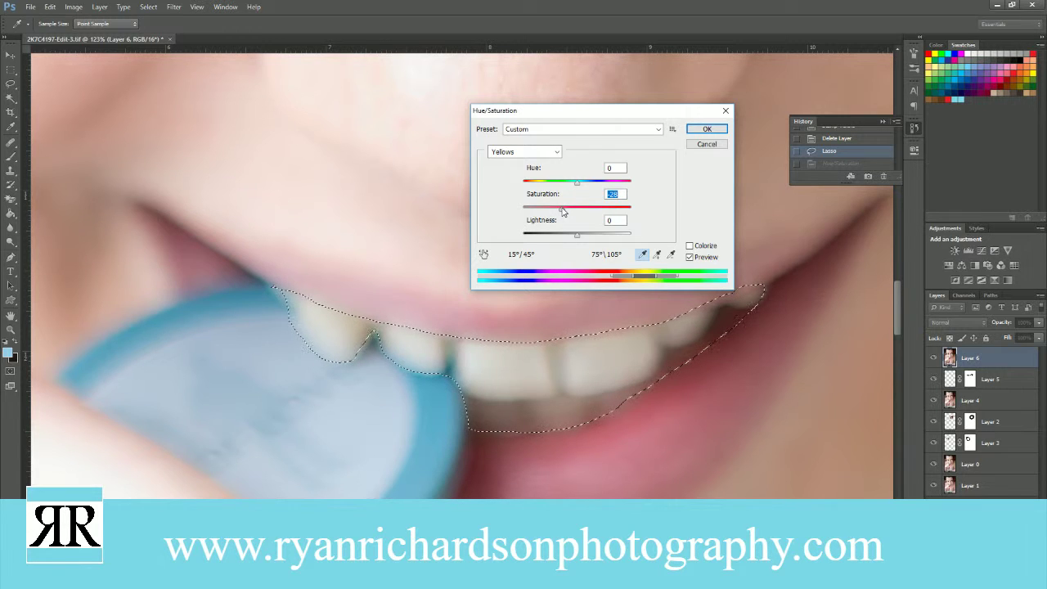
- Set the Reds saturation of the selected teeth to -2
left_click(546, 152)
left_click(544, 170)
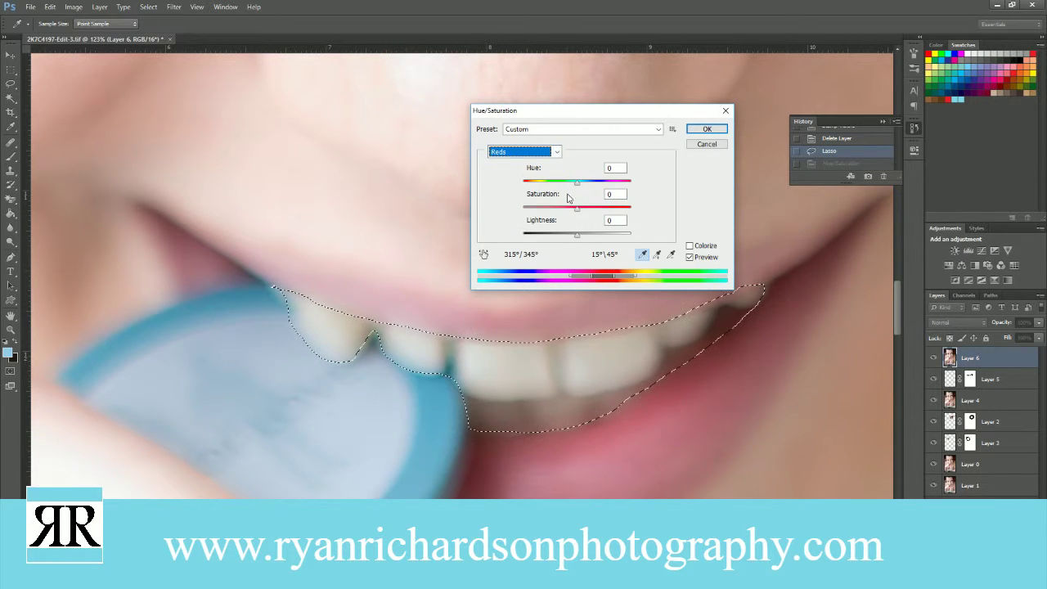
left_click(570, 210)
left_click(576, 209)
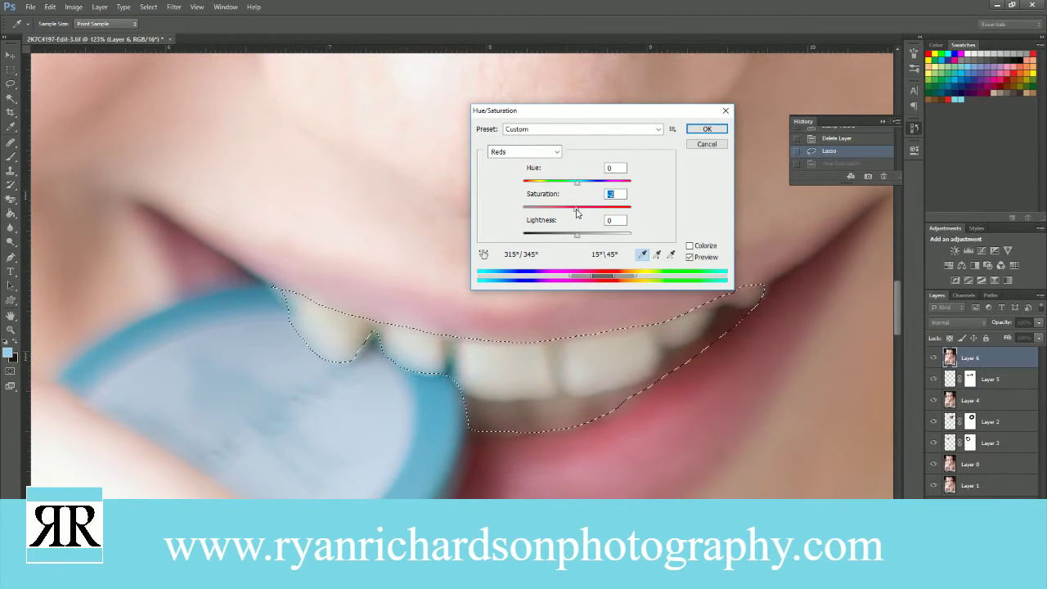
- Try raising the Magentas saturation of the selected teeth to +100 and test shifts in the Blues saturation
left_click(547, 153)
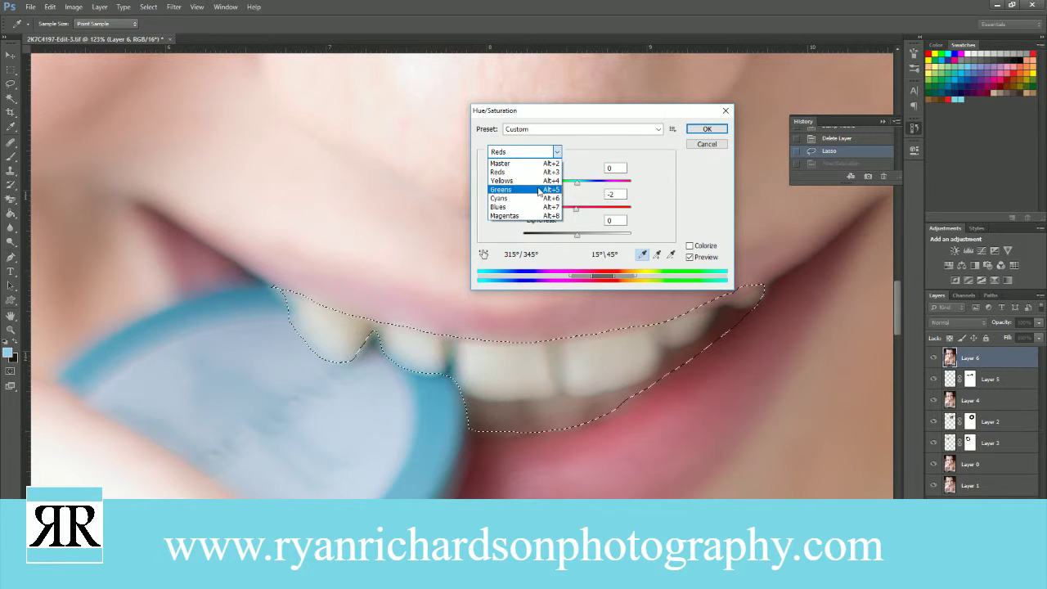
left_click(530, 216)
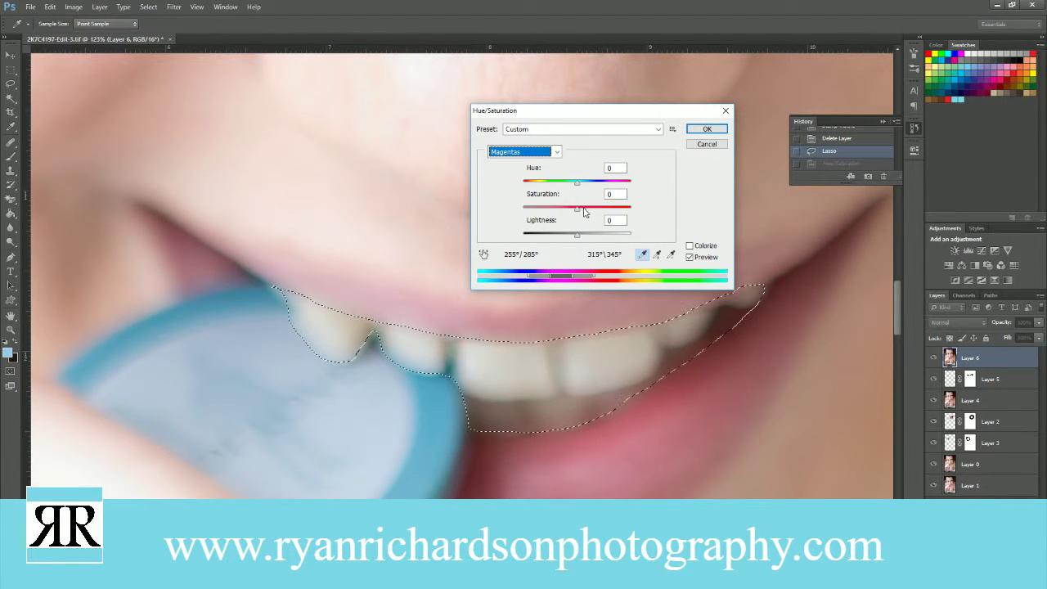
left_click(580, 210)
left_click_drag(591, 209, 617, 211)
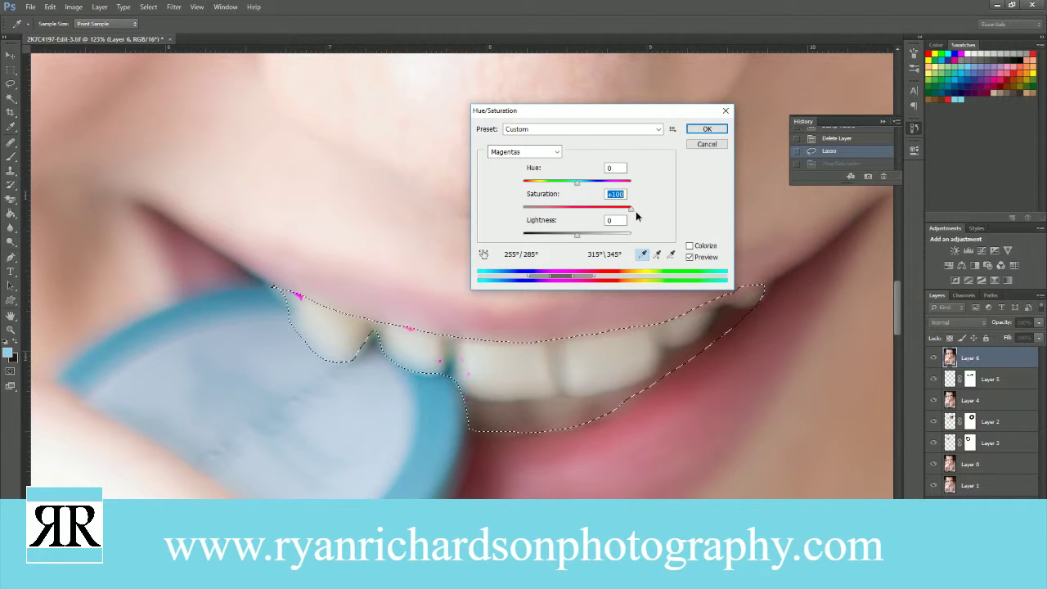
left_click(528, 152)
left_click(522, 206)
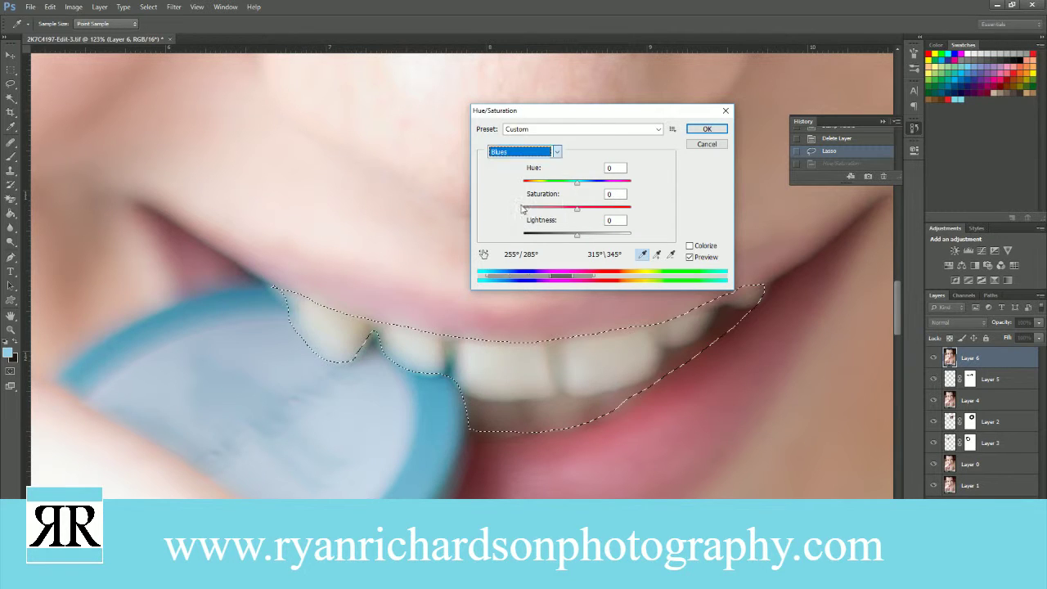
mouse_move(577, 210)
left_mouse_down()
mouse_move(612, 215)
mouse_move(582, 209)
left_mouse_up()
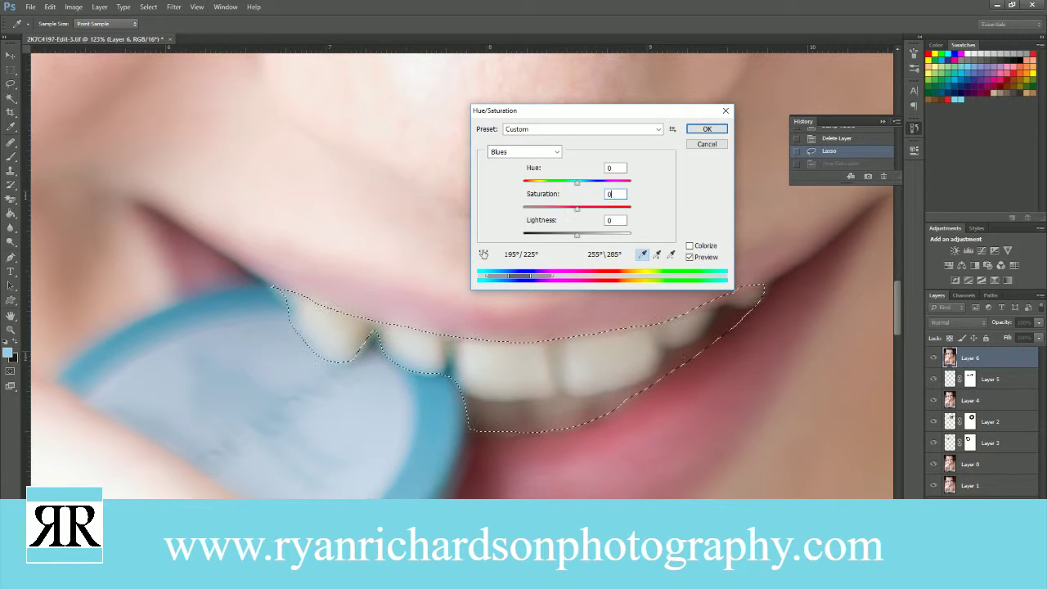
- Apply the Hue/Saturation adjustment and deselect the teeth in the full portrait
key("Return")
key("z")
right_click(499, 208)
left_click(501, 209)
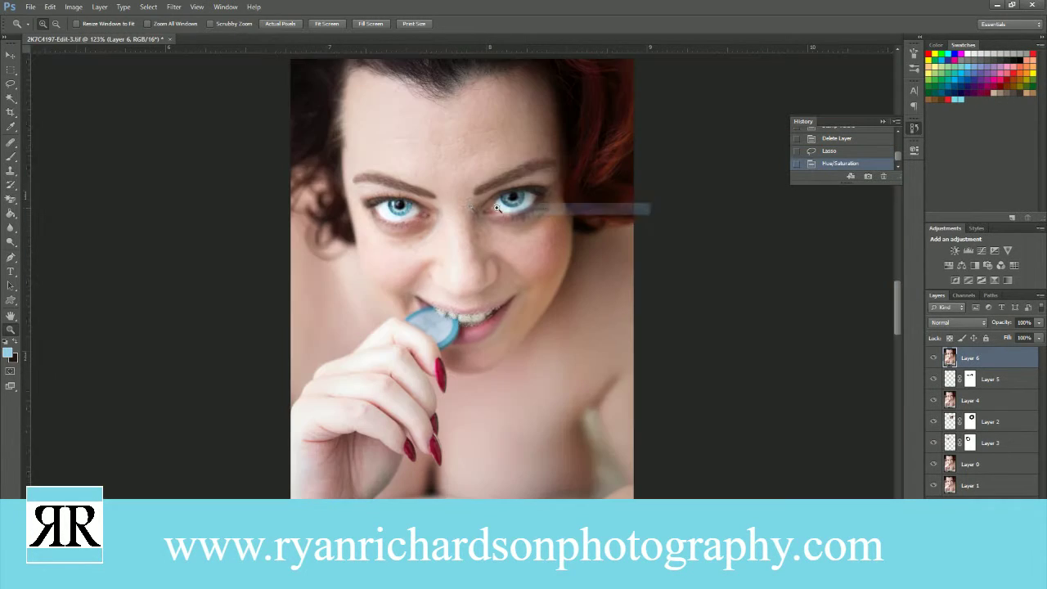
left_click(12, 73)
key("ctrl+d")
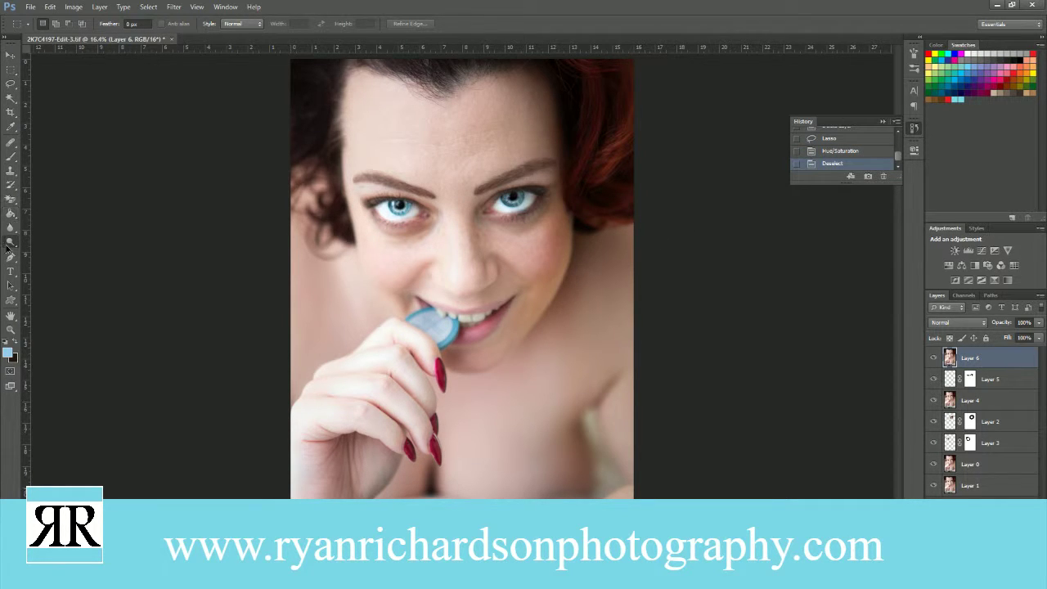
- Try dodging the highlights of the teeth with a size 100 brush at 10% exposure
left_click(11, 242)
key("bracketleft")
key("bracketleft")
key("bracketleft")
key("bracketleft")
mouse_move(487, 315)
left_mouse_down()
mouse_move(443, 312)
mouse_move(488, 315)
left_mouse_up()
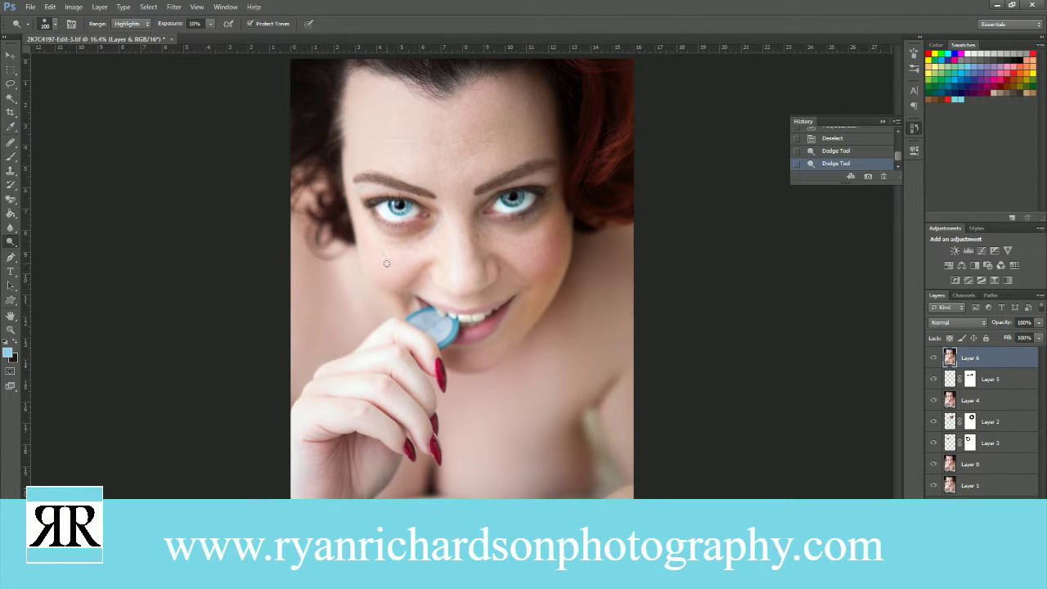
- Return to the Deselect history state and dodge the teeth highlights at 5% exposure
left_click(838, 139)
left_click(196, 24)
type("5")
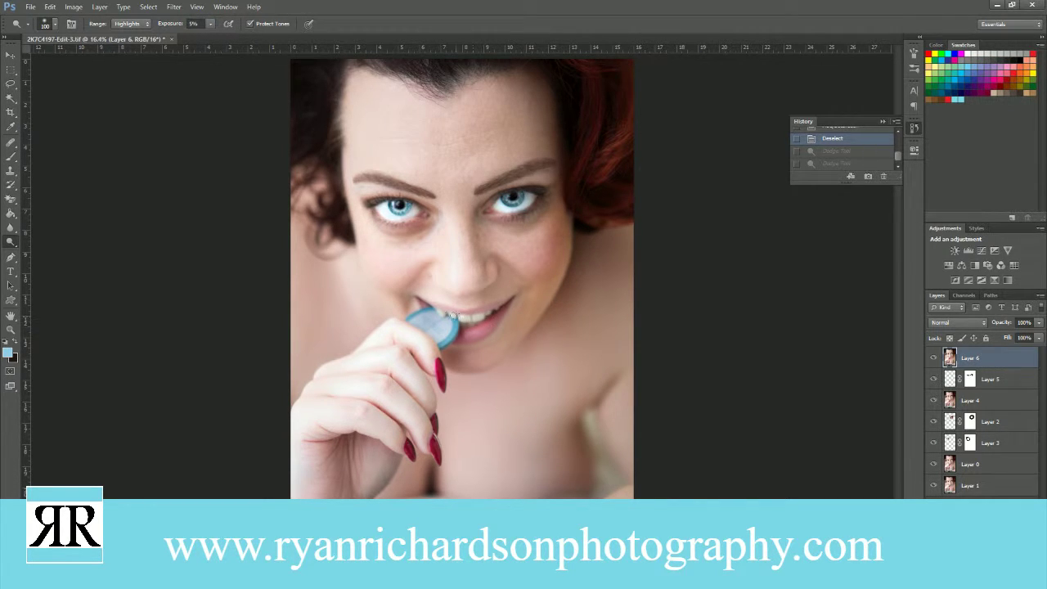
left_click_drag(463, 318, 493, 309)
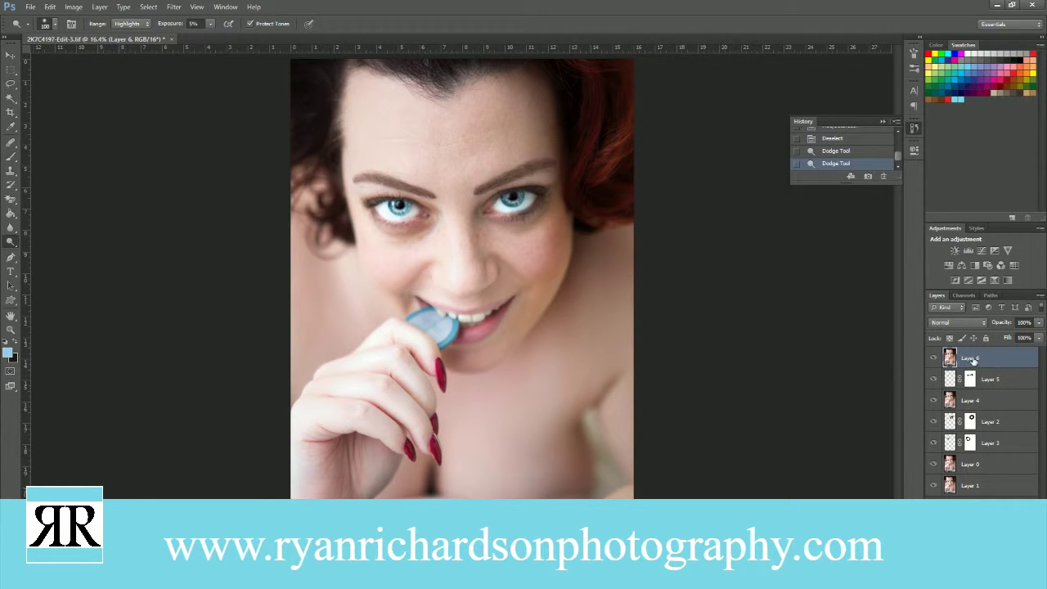
- Hide the layers between Layer 6 and Layer 1, and toggle Layer 6 to compare the portrait before and after
left_click(933, 380)
left_click(934, 443)
left_click(933, 464)
left_click(933, 359)
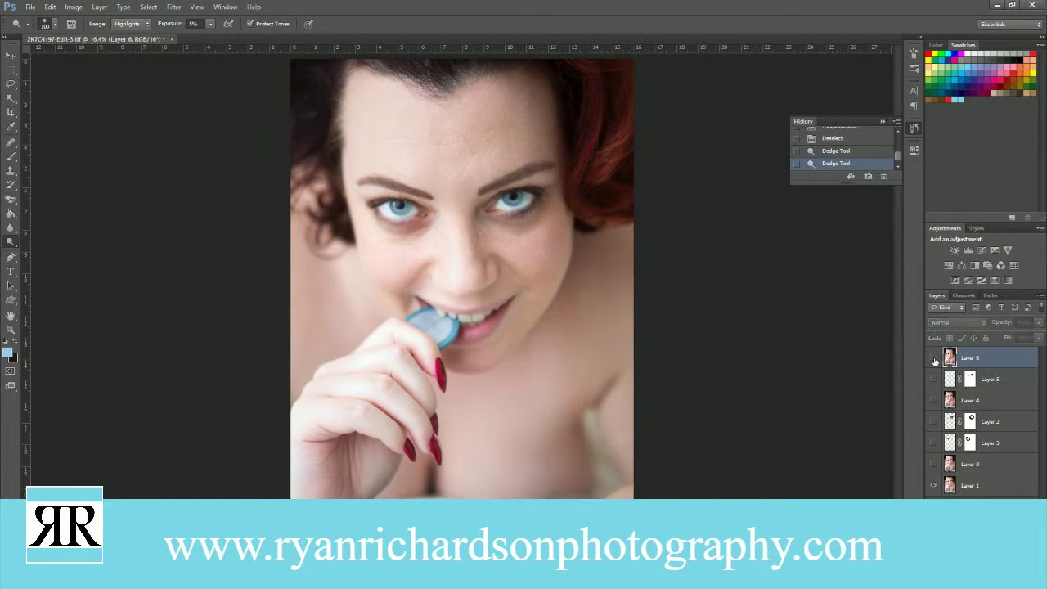
left_click(933, 358)
left_click(934, 359)
- Show Layer 6 and dodge the yellowish tooth above the blue disc with a size 35 brush at 5% exposure
left_click(11, 330)
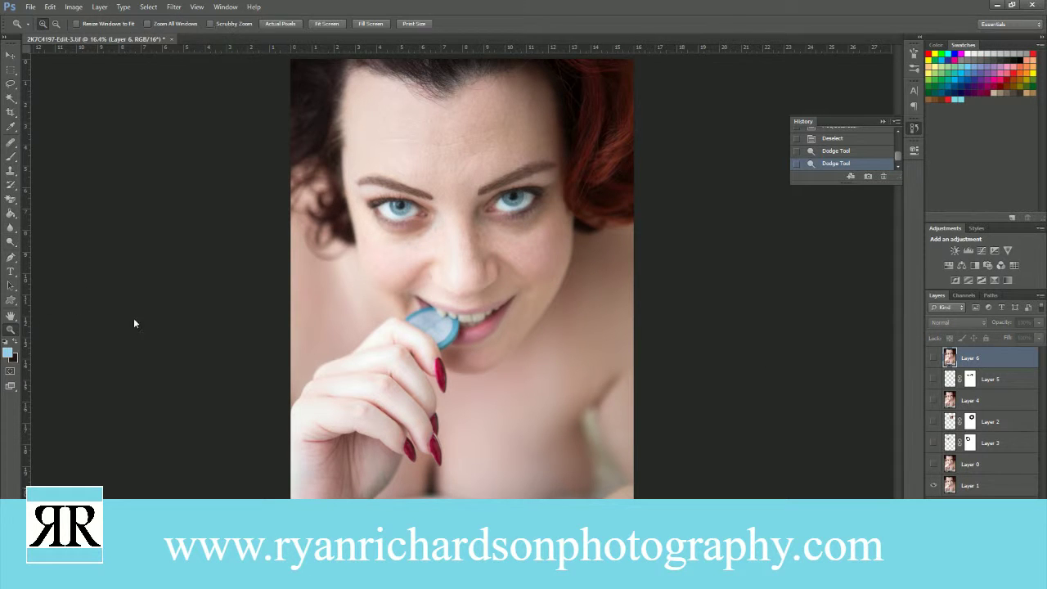
left_click_drag(468, 300, 513, 322)
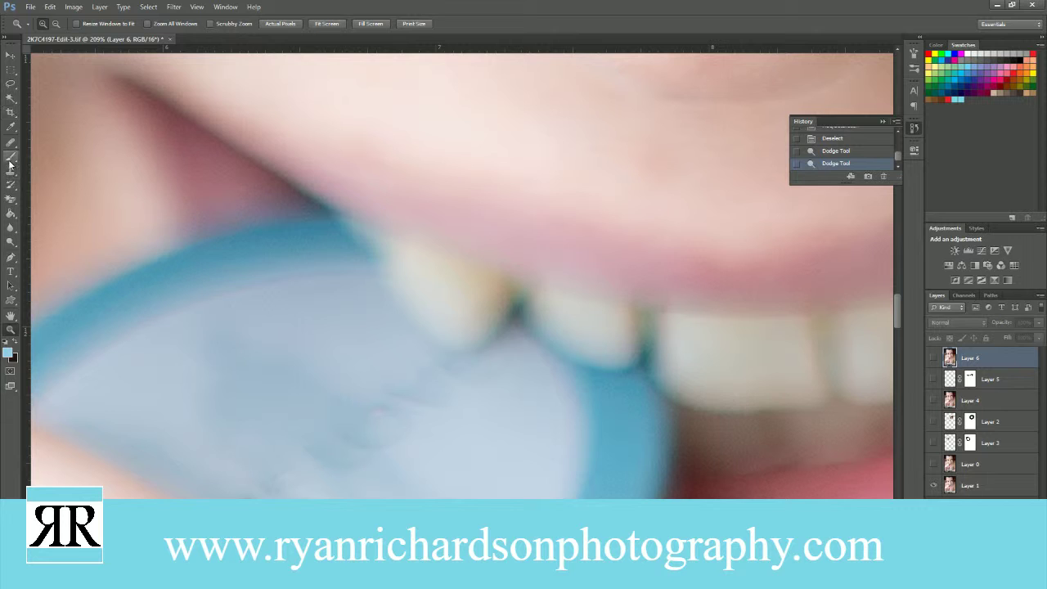
left_click(10, 241)
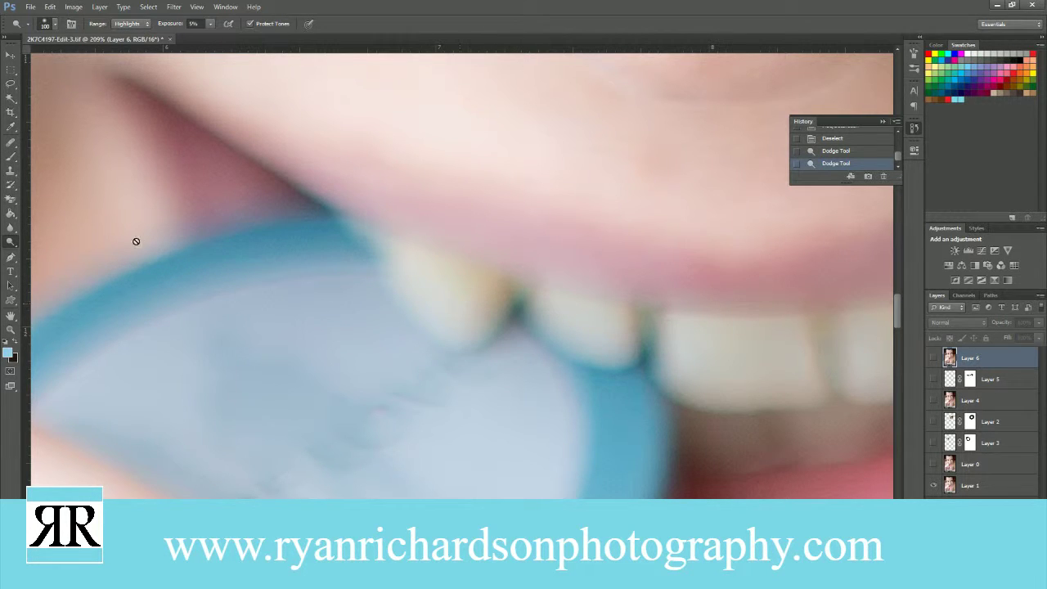
left_click(932, 358)
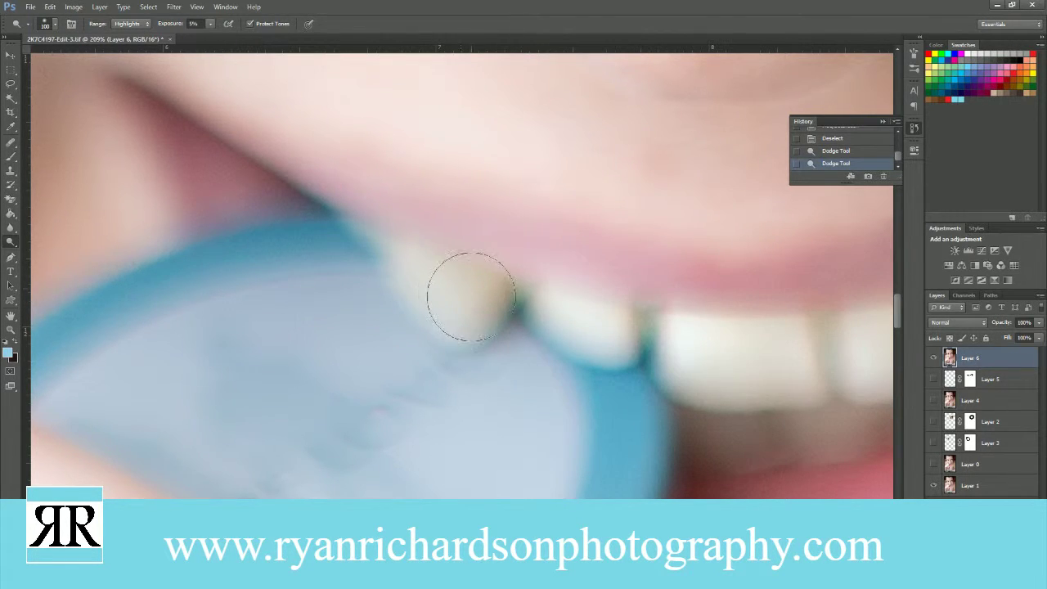
key("bracketleft")
key("bracketleft")
key("bracketleft")
key("bracketleft")
key("bracketleft")
key("bracketleft")
key("bracketleft")
key("bracketleft")
mouse_move(492, 294)
left_mouse_down()
mouse_move(436, 270)
mouse_move(445, 303)
mouse_move(409, 275)
mouse_move(493, 293)
mouse_move(421, 270)
left_mouse_up()
- Outline the yellowish tooth above the blue disc with a Lasso selection, extending it slightly along the gum edge
left_click(11, 83)
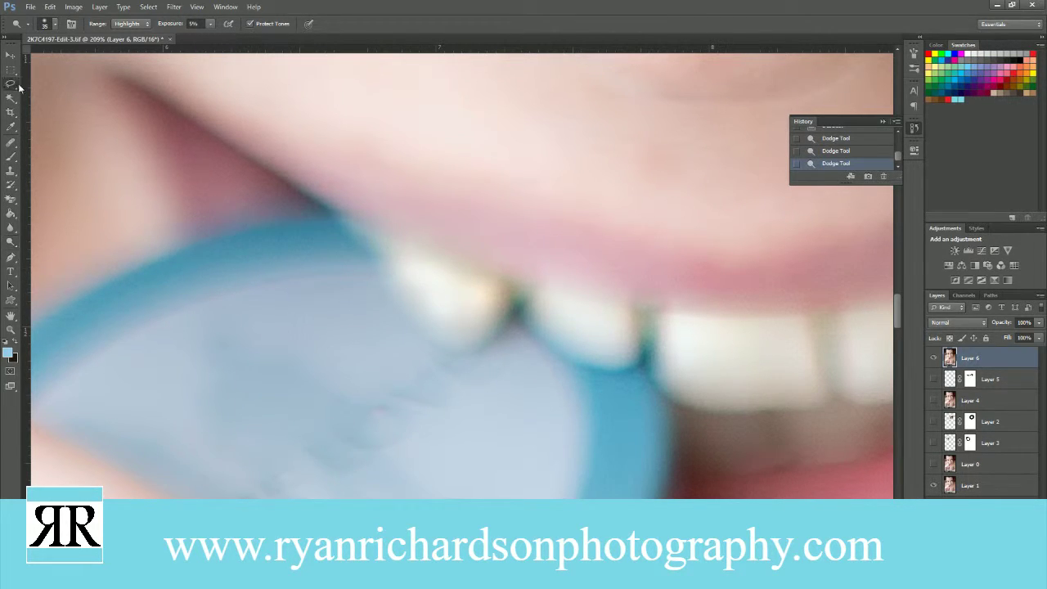
left_click_drag(389, 239, 513, 289)
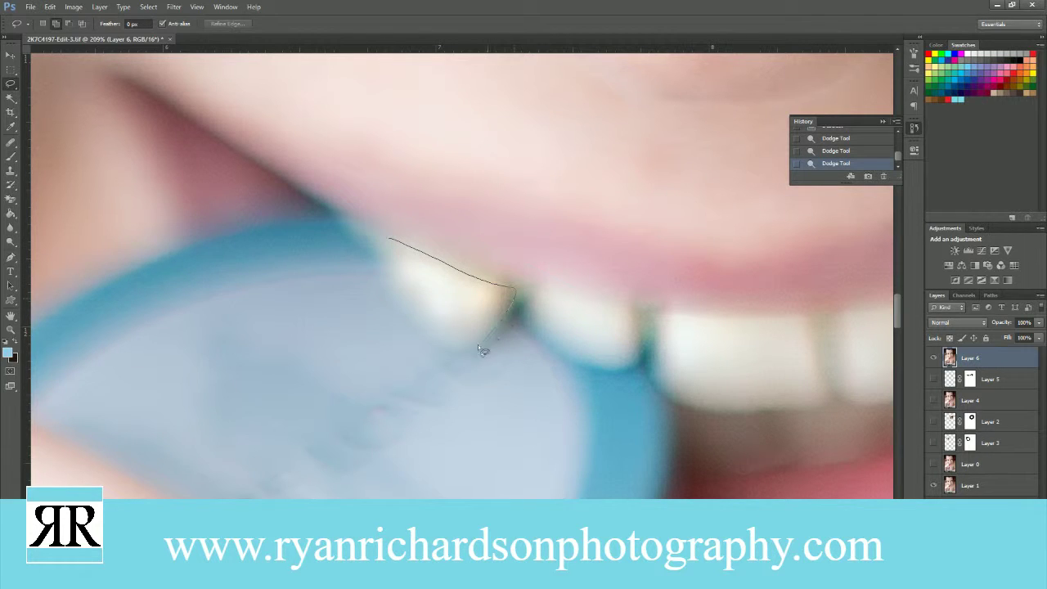
mouse_move(480, 329)
left_mouse_down()
mouse_move(436, 310)
mouse_move(392, 242)
left_mouse_up()
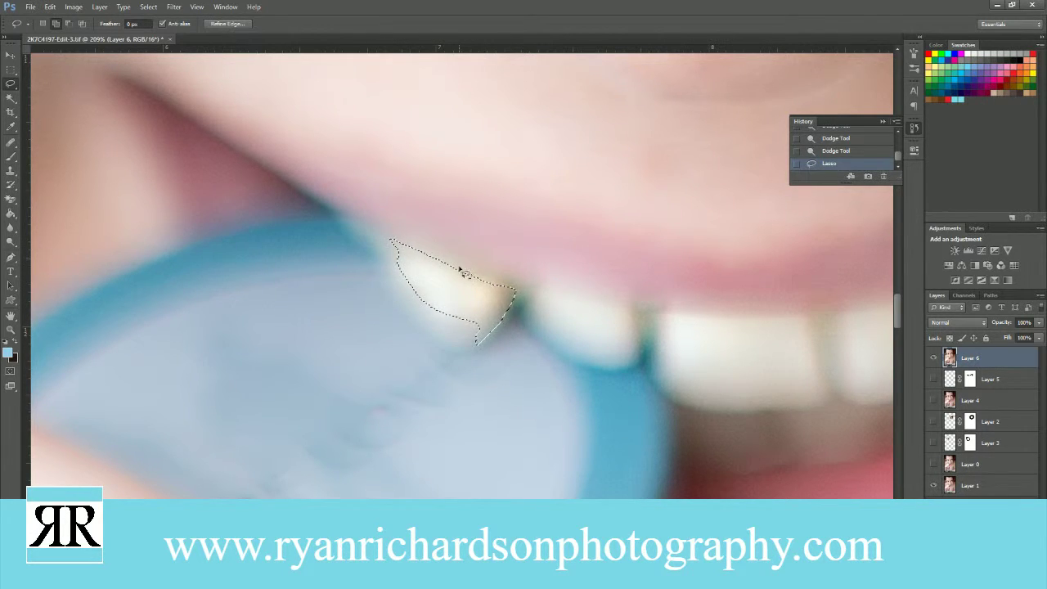
mouse_move(463, 276)
left_mouse_down()
mouse_move(522, 292)
mouse_move(522, 309)
mouse_move(465, 275)
left_mouse_up()
- Use Hue/Saturation on the selected tooth to lower the Yellows saturation to about -23
left_click(73, 6)
mouse_move(107, 35)
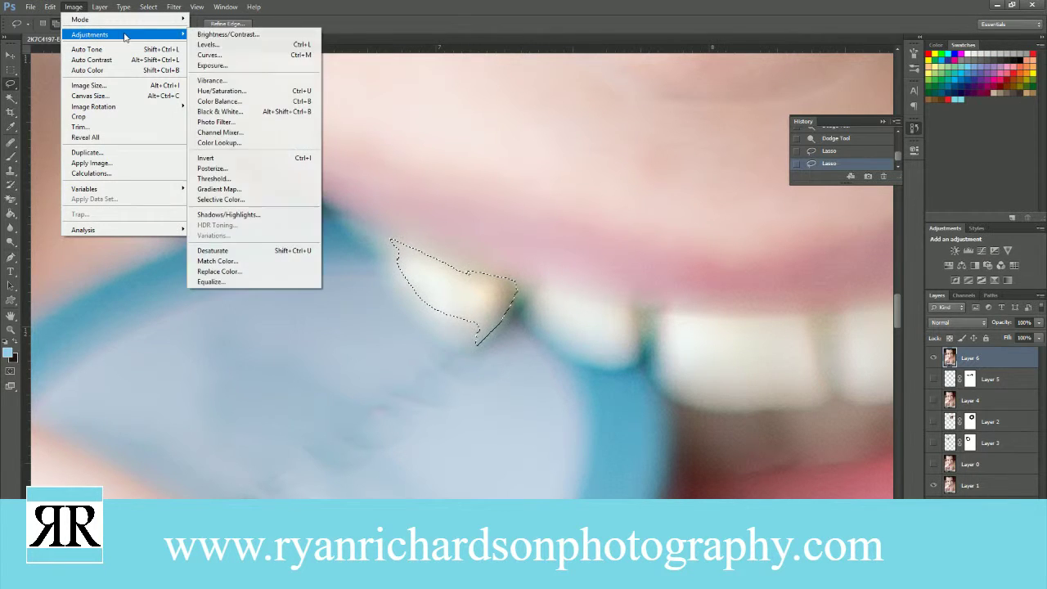
left_click(225, 91)
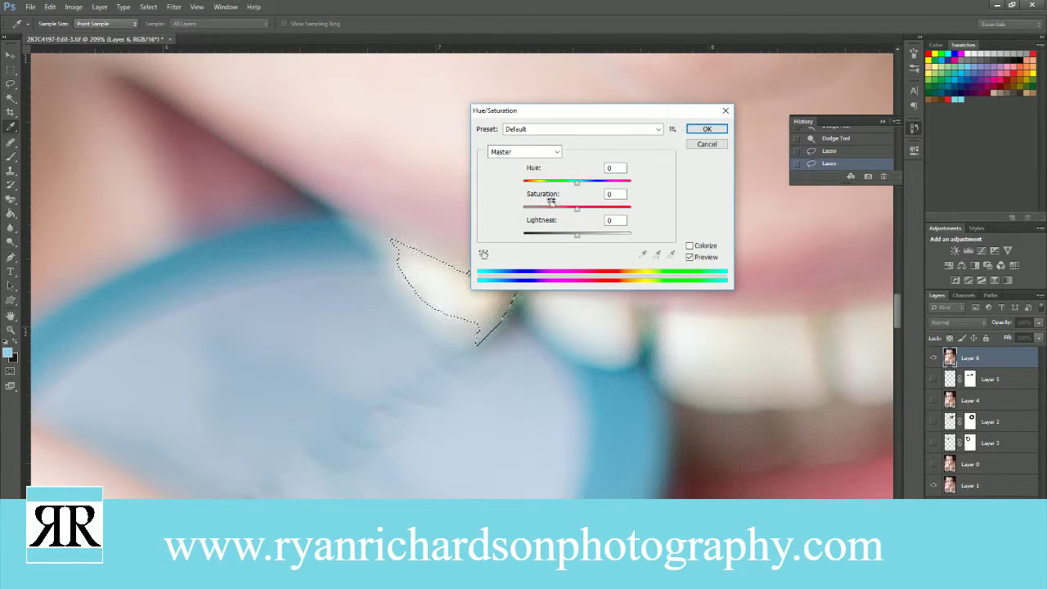
left_click(557, 152)
left_click(507, 175)
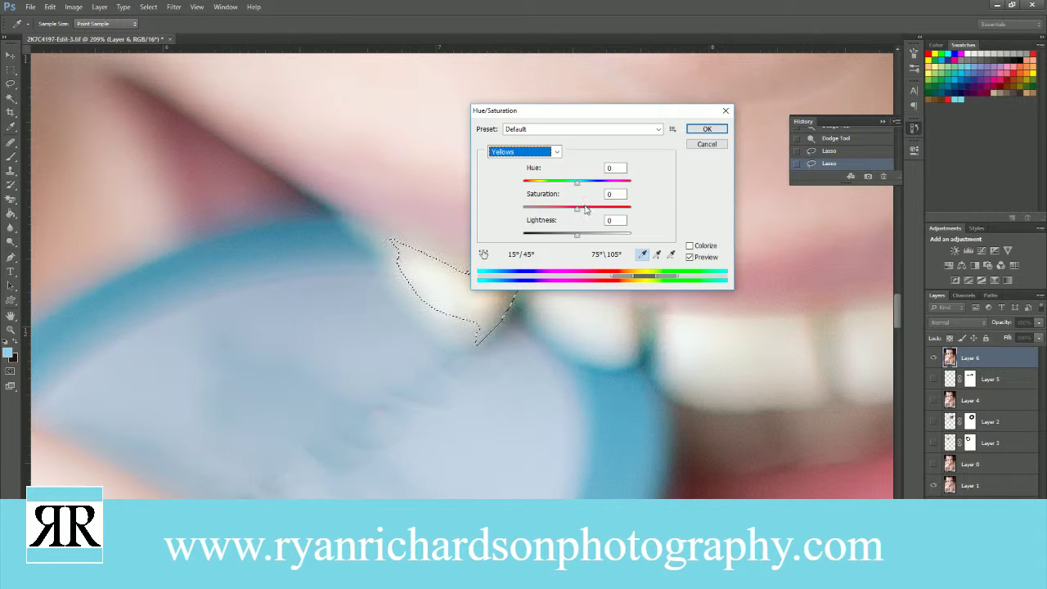
left_click_drag(578, 211, 564, 210)
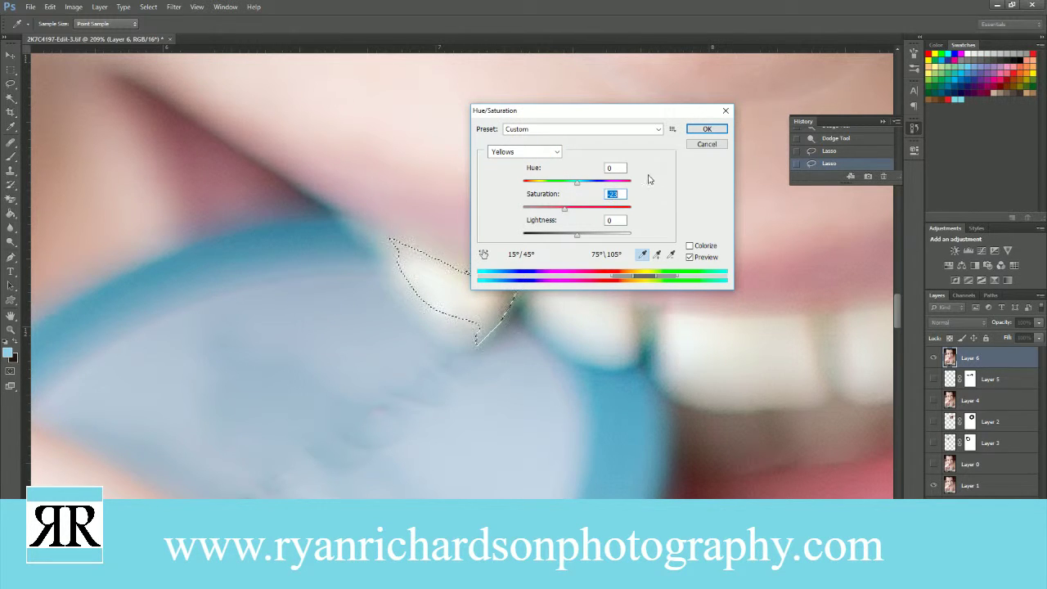
left_click(705, 129)
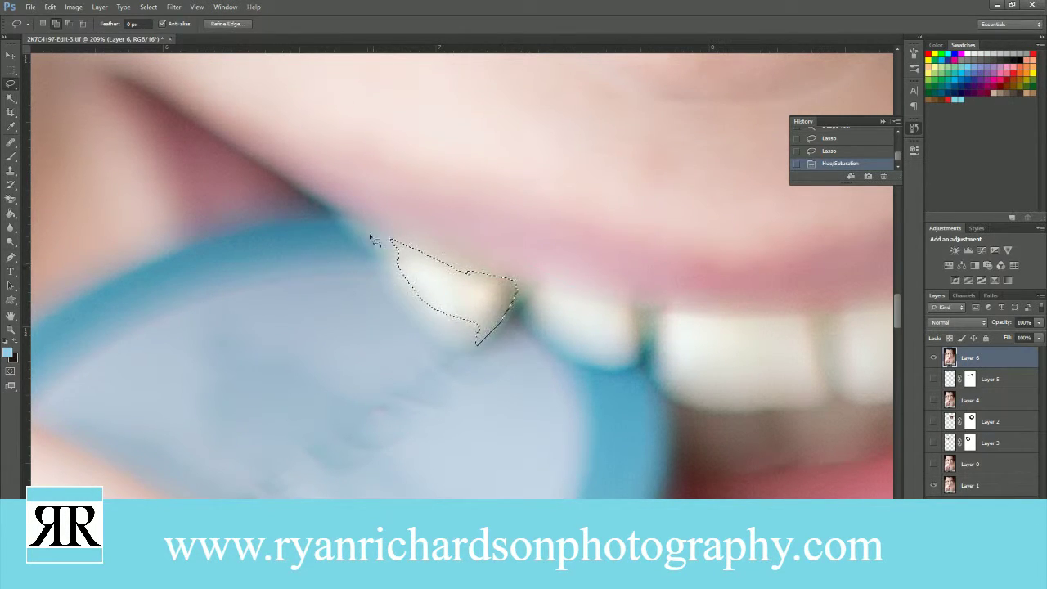
- Deselect the tooth and fit the full portrait in view
key("m")
key("ctrl+d")
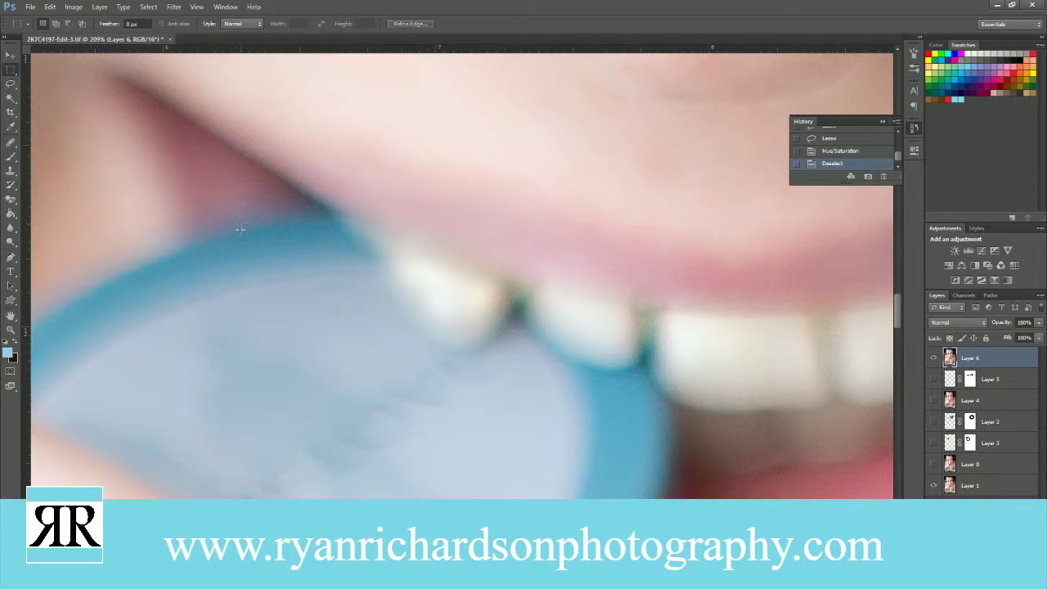
left_click(11, 329)
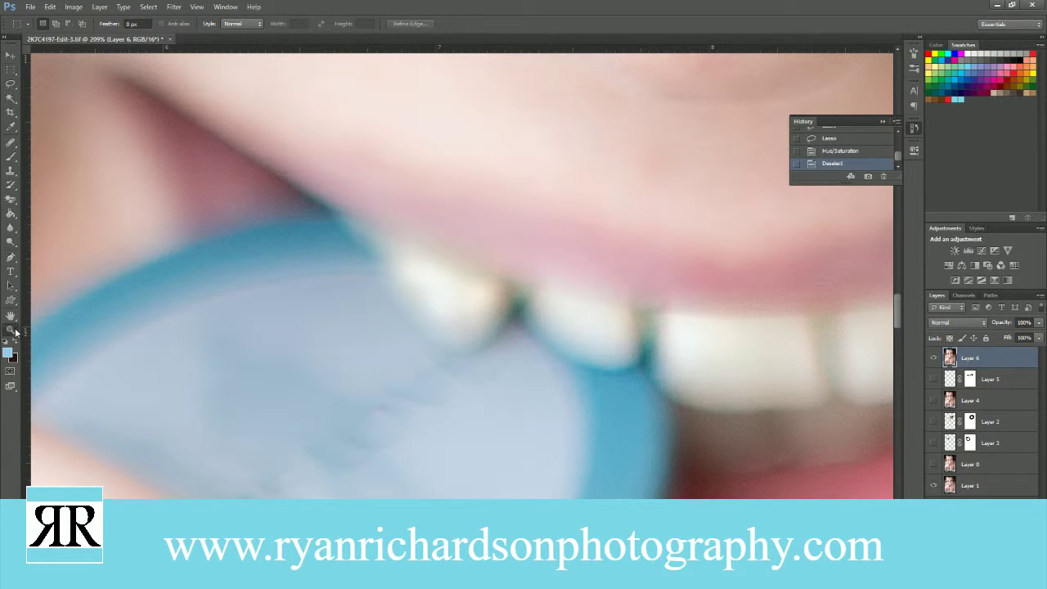
right_click(203, 316)
left_click(239, 334)
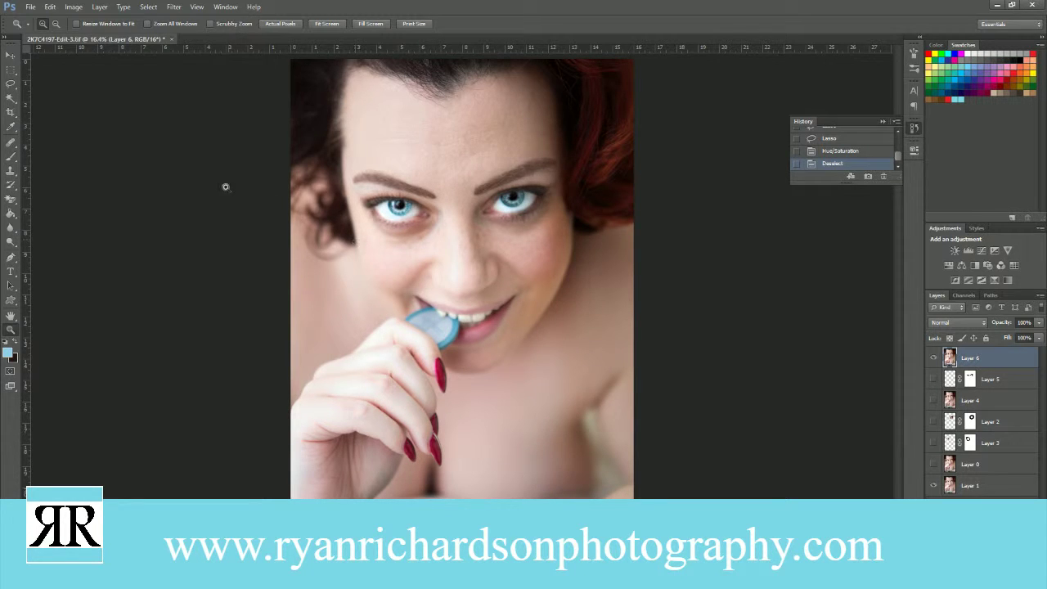
- Show the hidden layers again and stamp all visible layers into a new layer on top
left_click(934, 379)
left_click(933, 421)
left_click(934, 442)
left_click(933, 400)
key("ctrl+shift+alt+e")
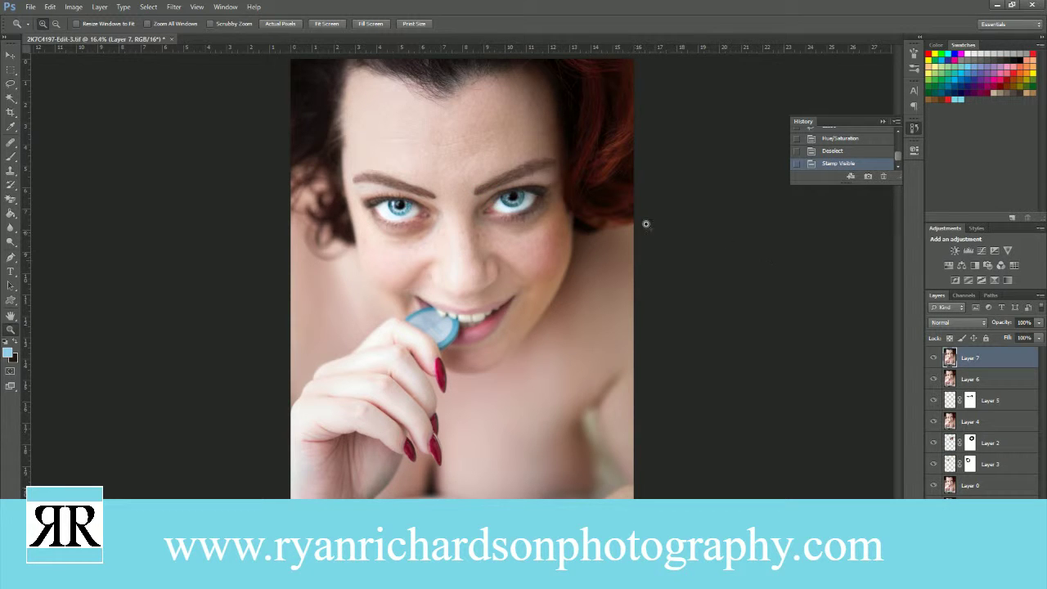
left_click(178, 9)
left_click(184, 10)
left_click(183, 10)
left_click(181, 10)
left_click(180, 10)
left_click(180, 10)
left_click(155, 8)
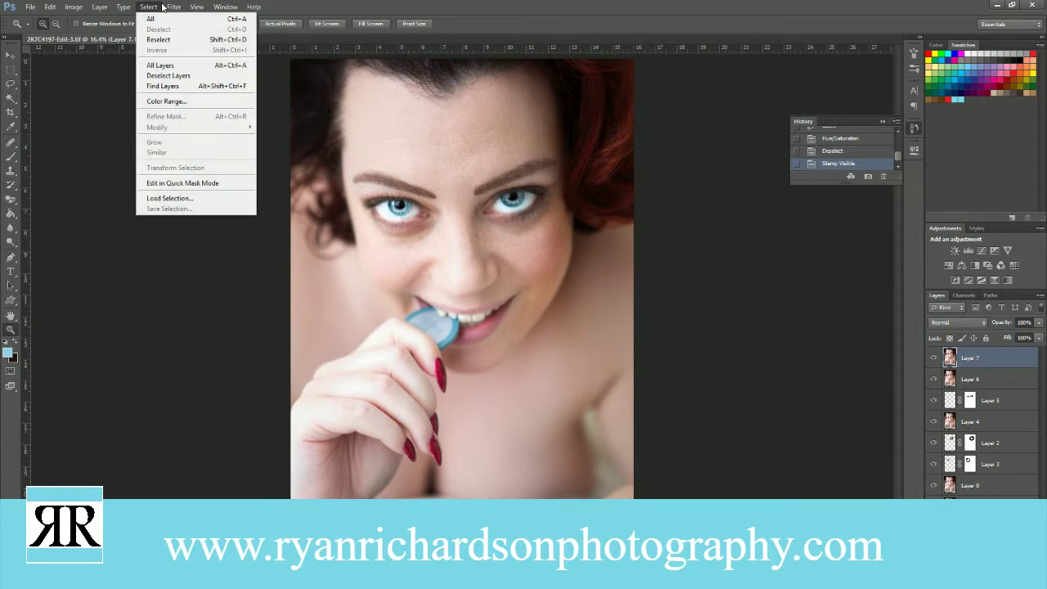
mouse_move(169, 8)
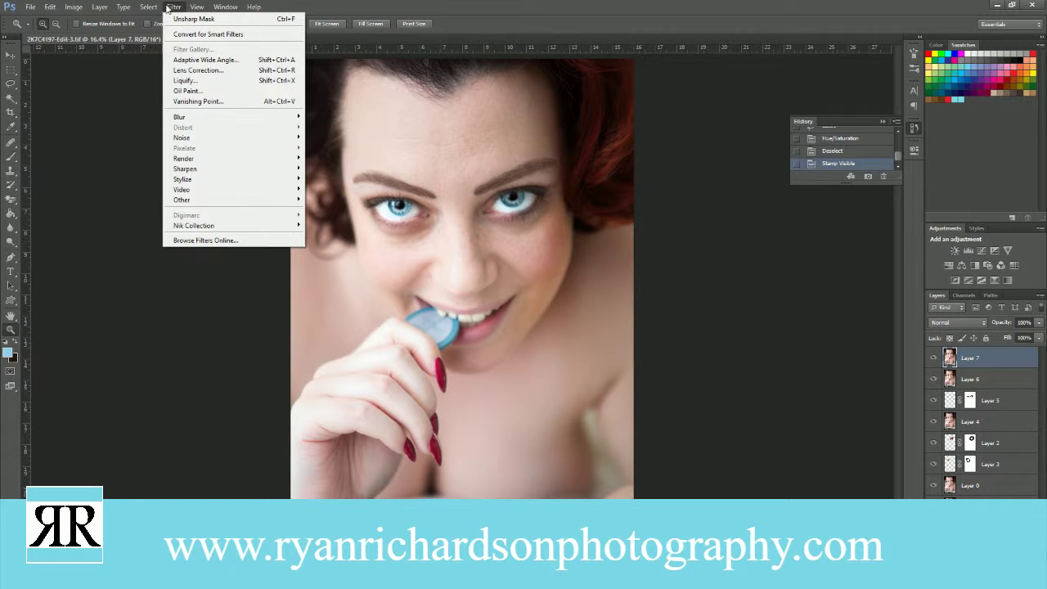
left_click(168, 8)
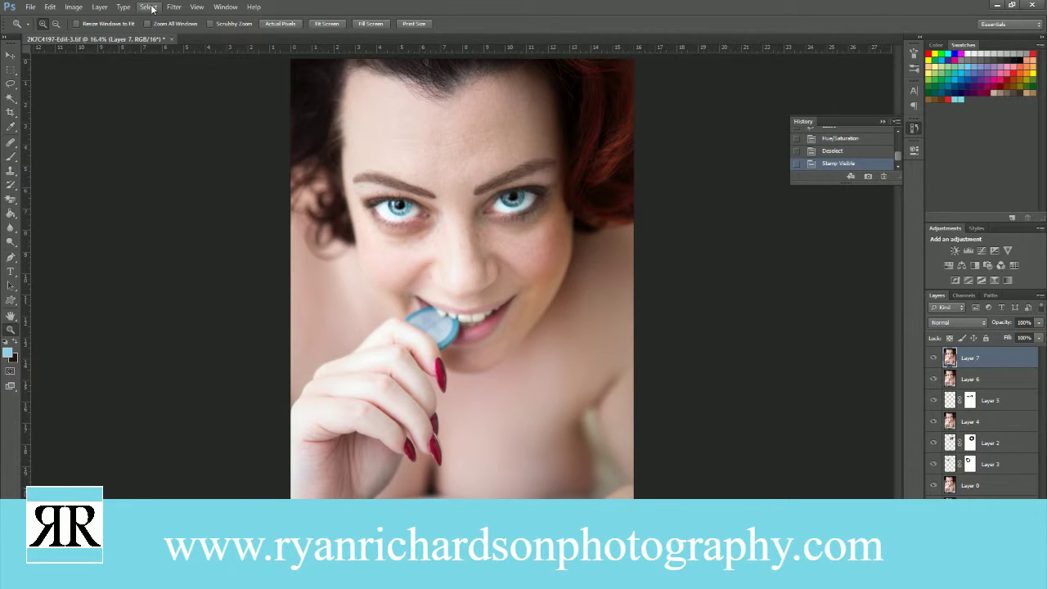
left_click(151, 8)
left_click(124, 8)
- Add a layer mask to the top merged layer and try to limit it to sampled skin tones with Color Range
left_click(971, 578)
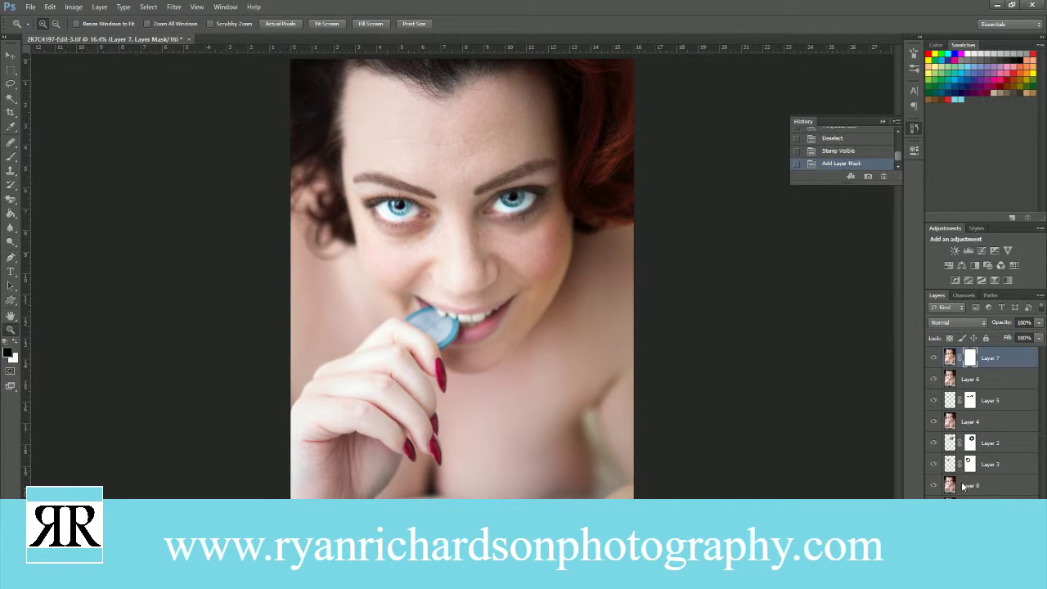
double_click(970, 360)
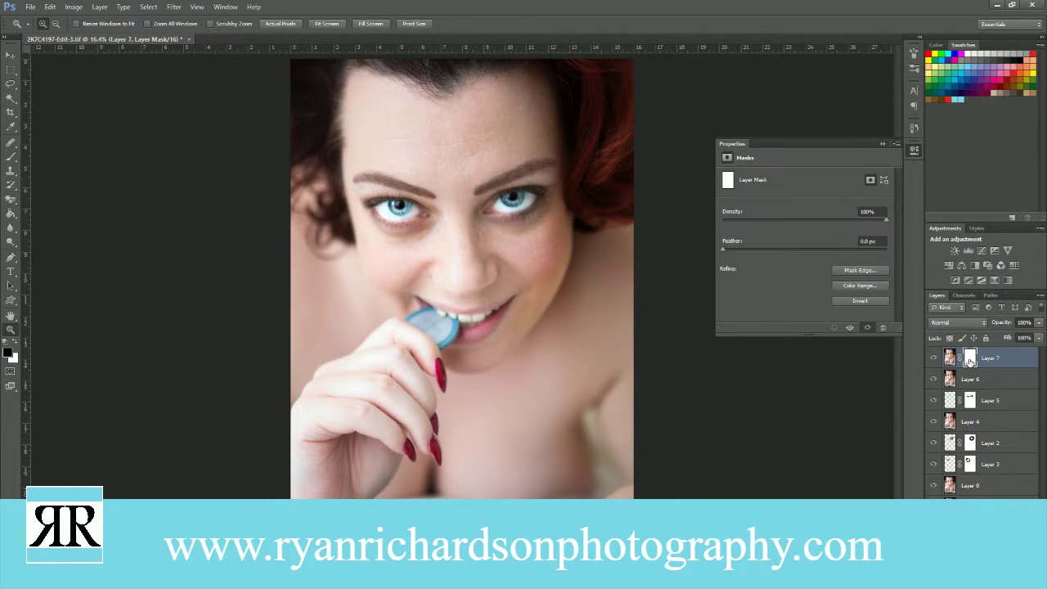
left_click(857, 287)
left_click_drag(652, 104, 793, 106)
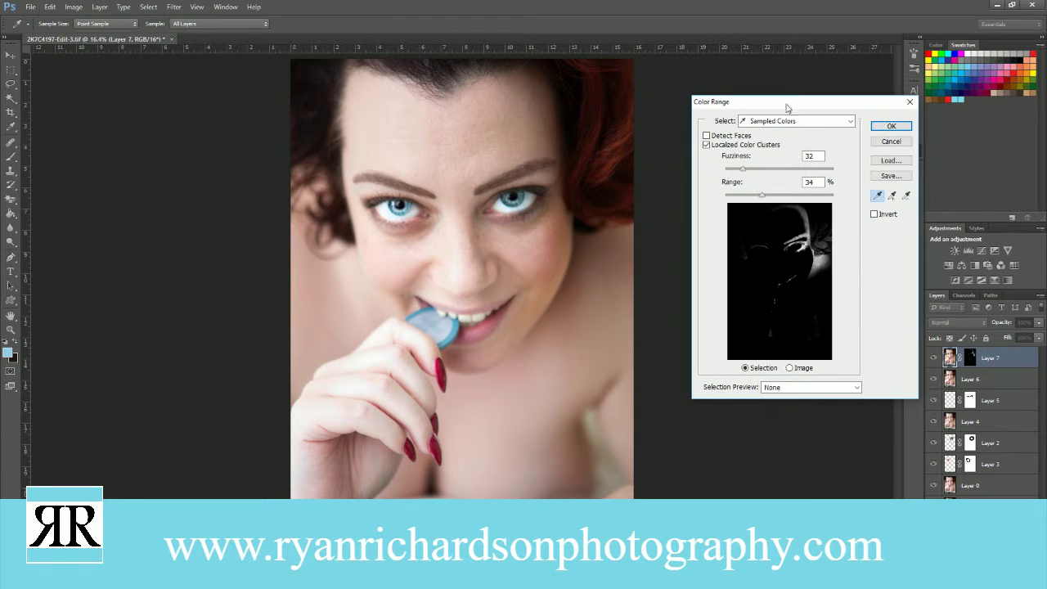
left_click(448, 127, "shift")
mouse_move(400, 114)
left_mouse_down()
mouse_move(551, 103)
mouse_move(412, 120)
mouse_move(489, 143)
mouse_move(473, 173)
mouse_move(507, 304)
mouse_move(521, 287)
mouse_move(520, 337)
mouse_move(509, 335)
mouse_move(506, 257)
mouse_move(566, 227)
mouse_move(563, 248)
mouse_move(477, 255)
mouse_move(420, 239)
mouse_move(361, 238)
left_mouse_up()
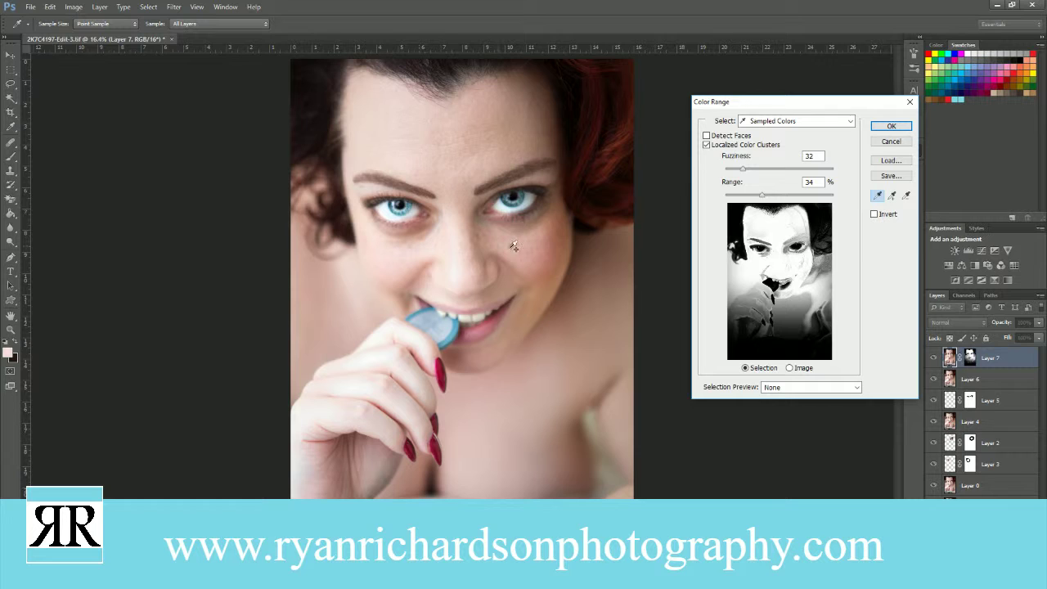
left_click(529, 271)
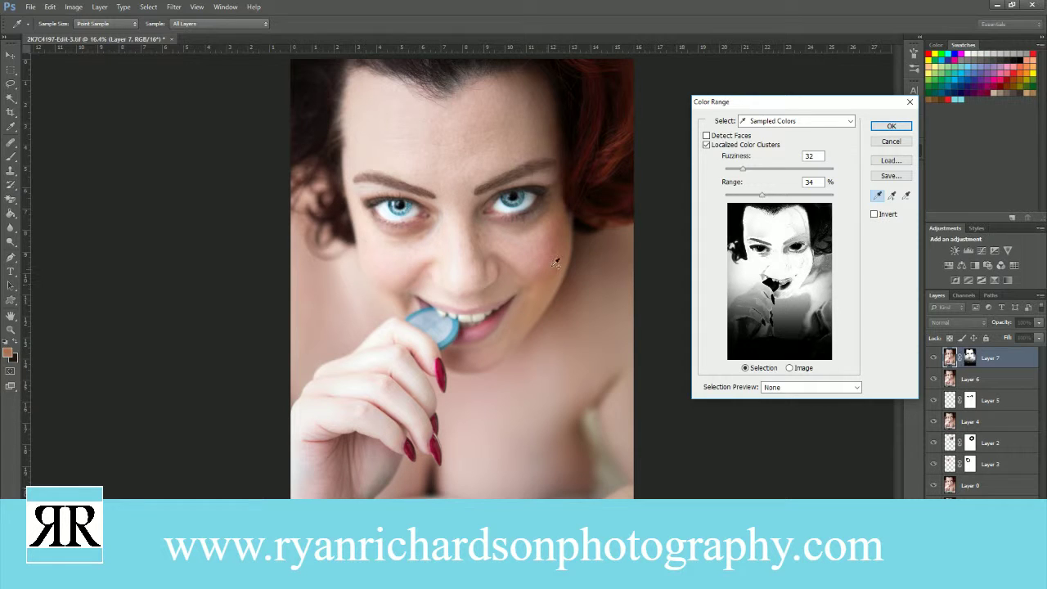
left_click(891, 143)
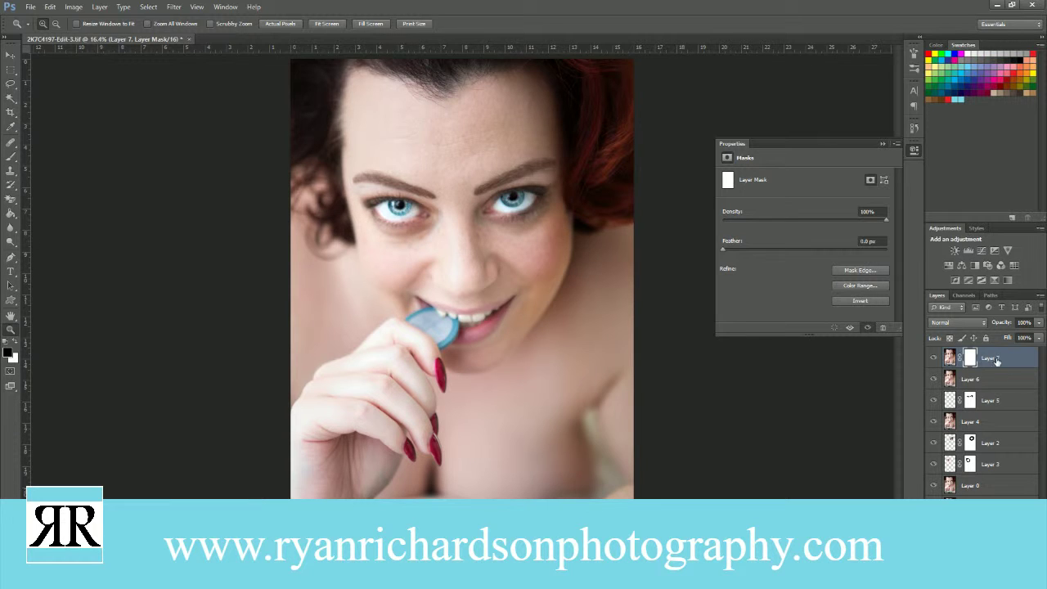
- Delete the layer mask from the top merged layer
left_click(970, 358)
right_click(970, 358)
left_click(965, 375)
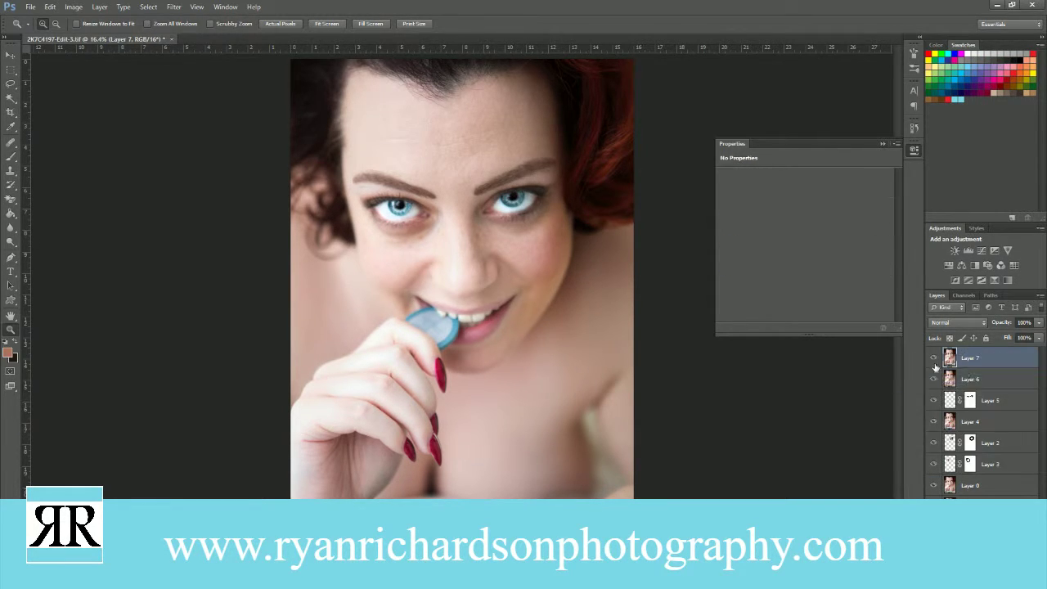
- Enlarge the Healing Brush to 80 px and heal the shadow under the eye nearest the red hair using sampled cheek skin
left_click_drag(495, 189, 680, 332)
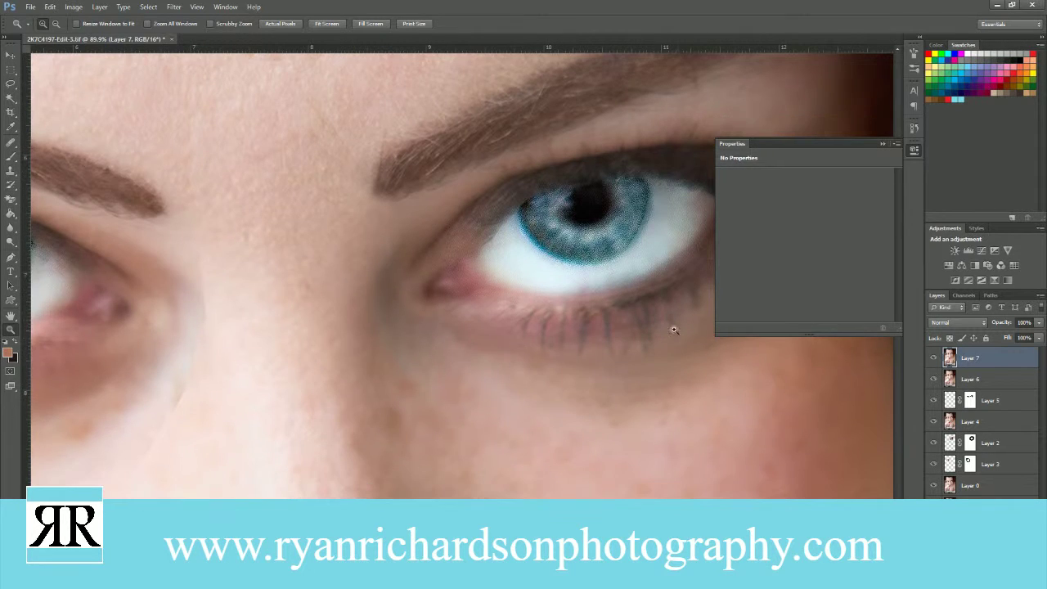
scroll(539, 399, "down", 1)
scroll(363, 403, "right", 5)
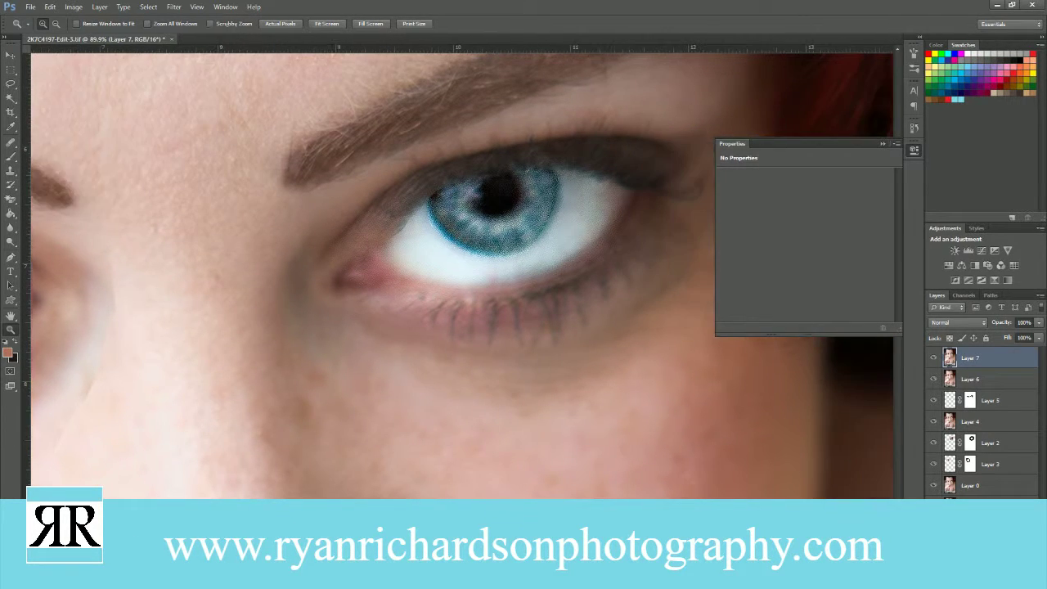
left_click(10, 142)
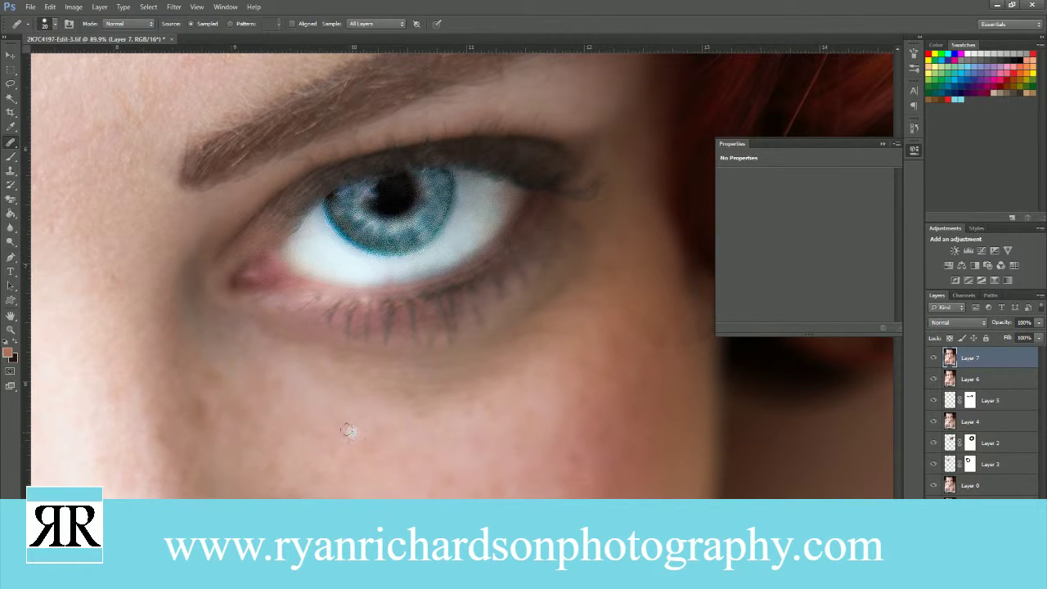
key("bracketright")
key("bracketright")
key("bracketright")
key("bracketright")
key("bracketright")
key("bracketright")
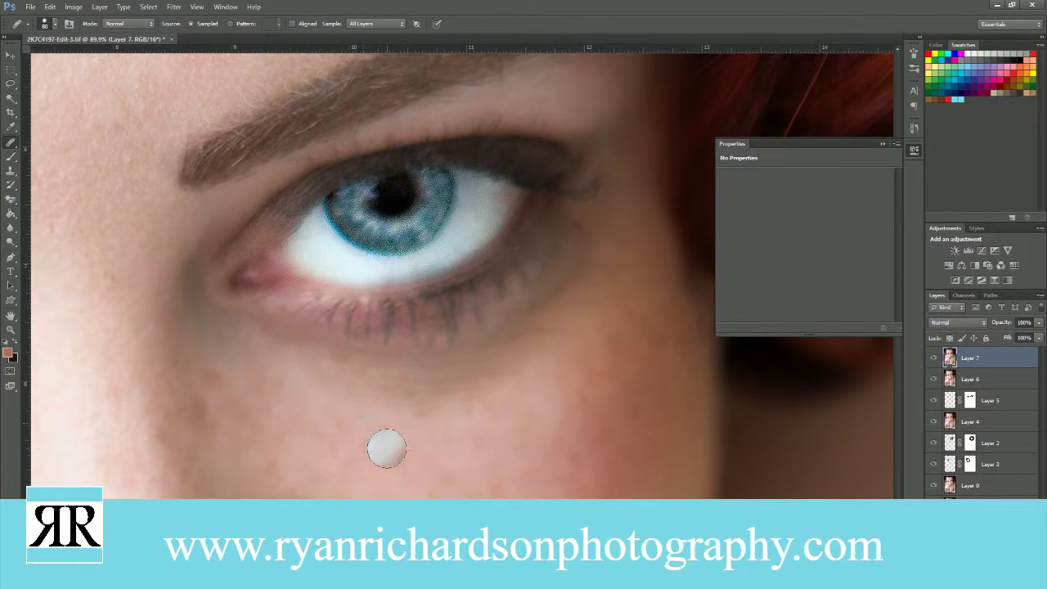
left_click(392, 479, "alt")
left_click_drag(451, 397, 524, 348)
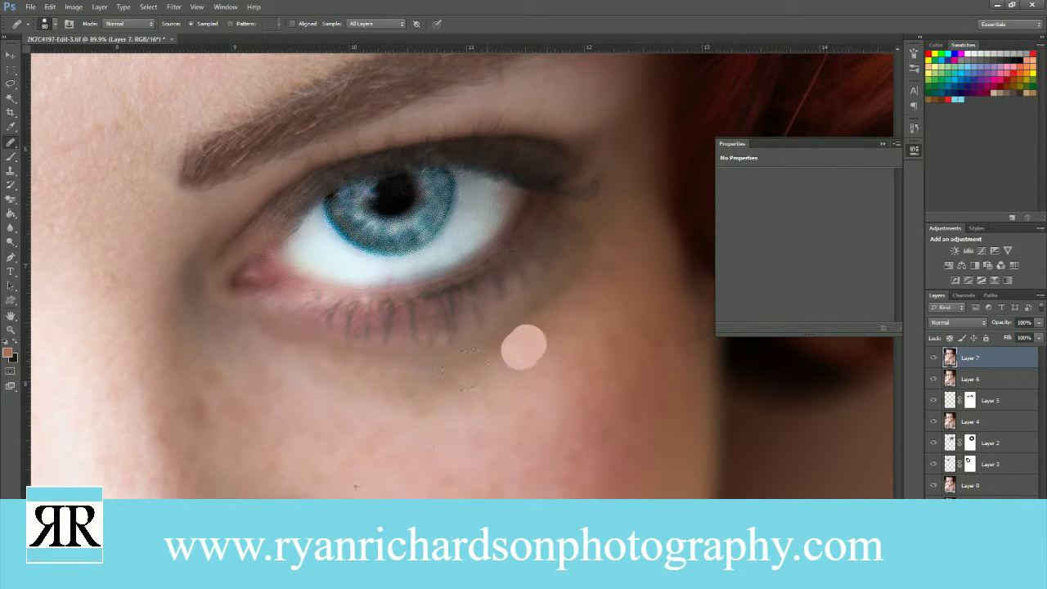
left_click_drag(442, 379, 415, 408)
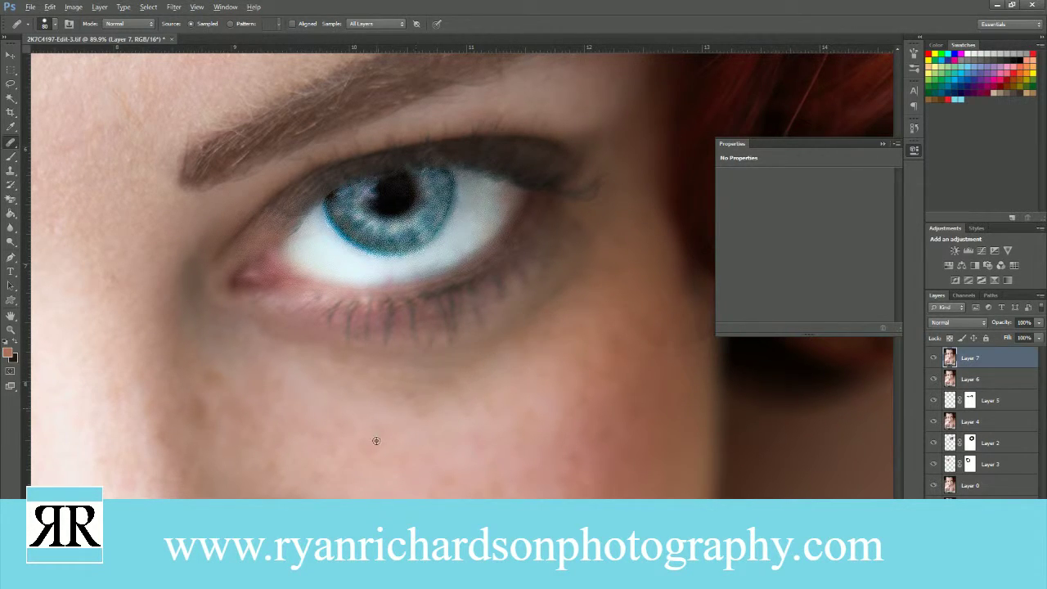
- Resample the cheek and heal the under-eye crease from the inner side out toward the outer corner of the same eye
left_click(377, 441, "alt")
left_click(349, 386)
mouse_move(357, 383)
left_mouse_down()
mouse_move(442, 377)
mouse_move(535, 337)
mouse_move(572, 306)
left_mouse_up()
left_click(452, 377)
scroll(573, 306, "up", 3)
left_click_drag(602, 444, 584, 450)
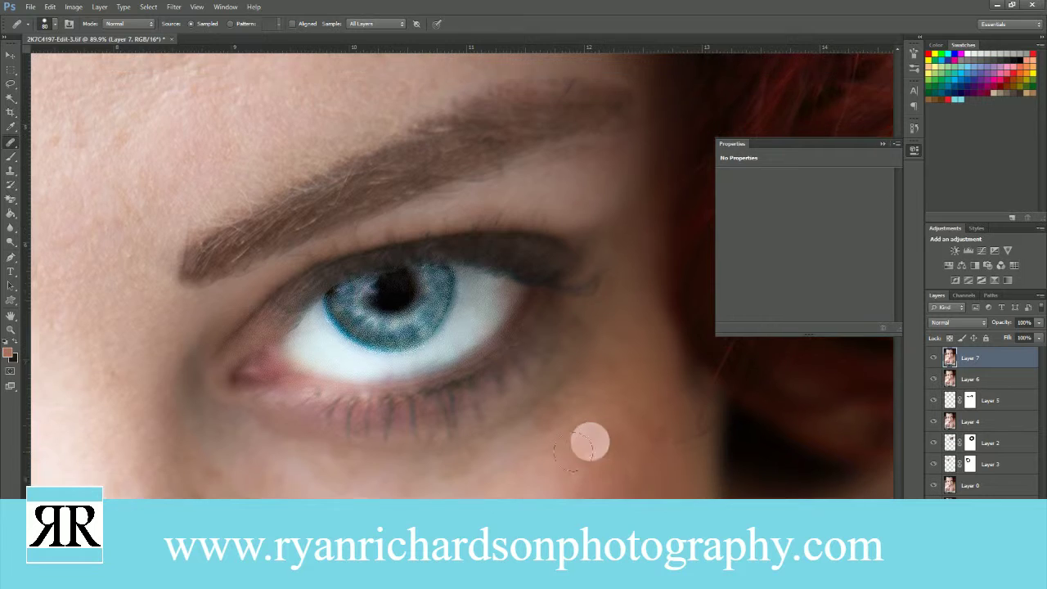
- Heal the remaining dark strip just beneath that eye's lower lashes with short Healing Brush strokes
scroll(573, 446, "down", 9)
scroll(425, 342, "up", 3)
left_click_drag(329, 252, 409, 253)
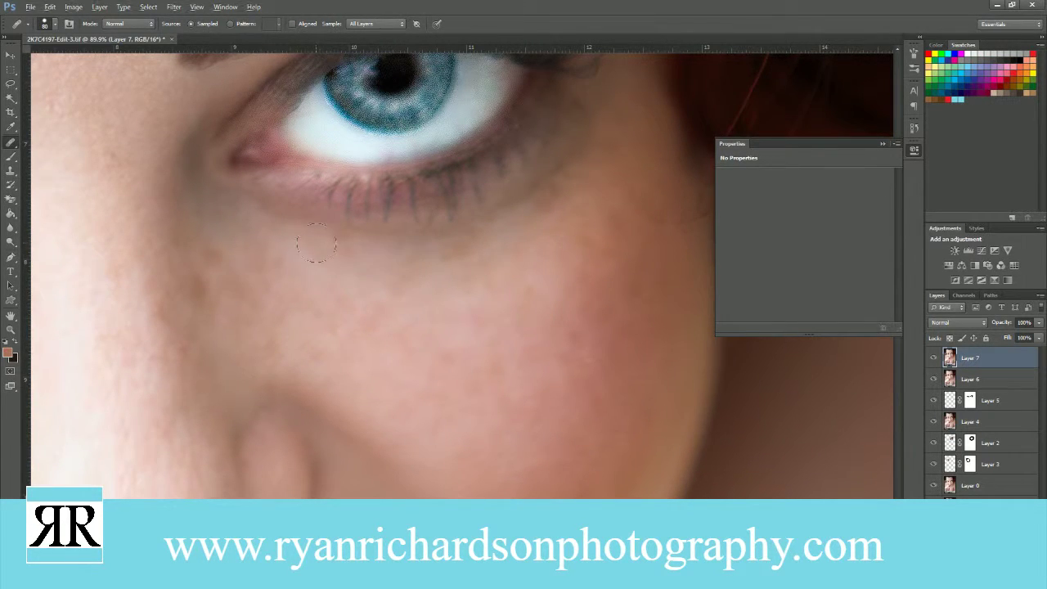
left_click_drag(323, 246, 363, 245)
left_click_drag(431, 252, 478, 244)
- Heal the shadow under the other eye and the hard edge beside the nose bridge using sampled cheek skin
scroll(382, 390, "left", 10)
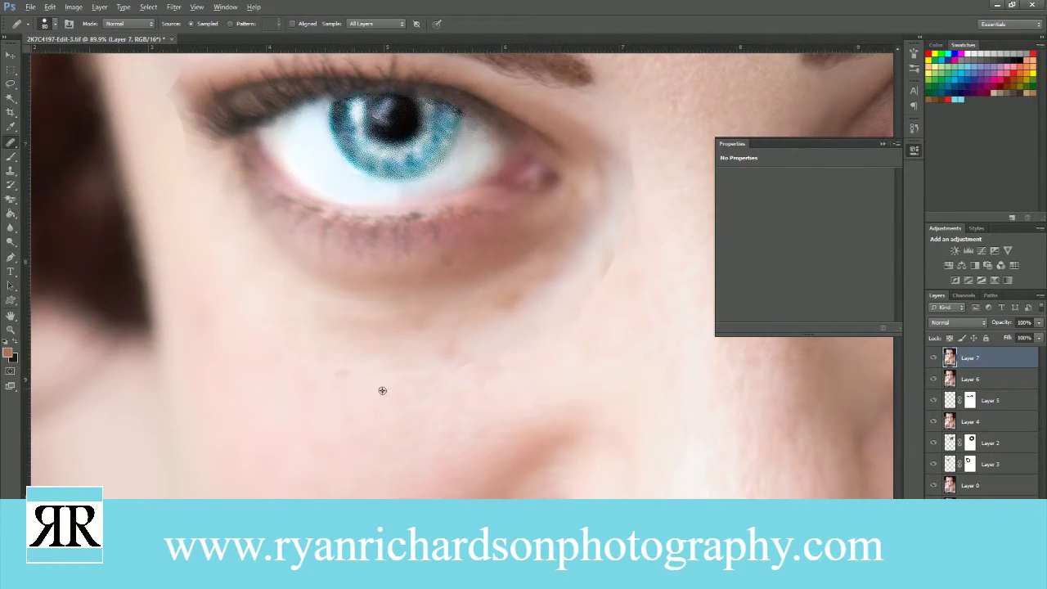
left_click(382, 391, "alt")
mouse_move(525, 288)
left_mouse_down()
mouse_move(489, 304)
mouse_move(389, 327)
left_mouse_up()
left_click_drag(565, 322, 619, 262)
scroll(619, 262, "up", 4)
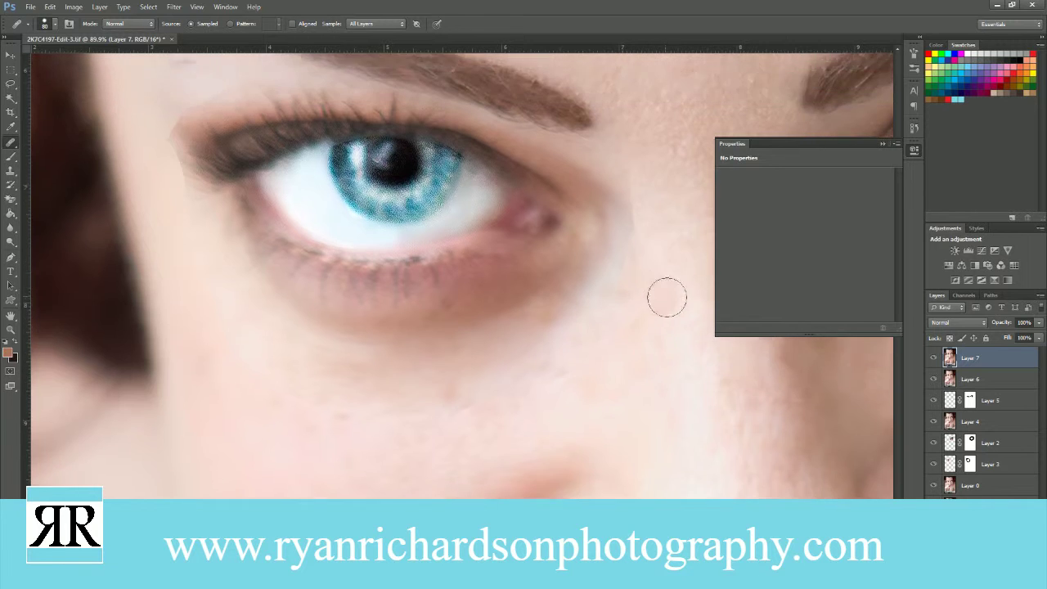
mouse_move(633, 316)
left_mouse_down()
mouse_move(646, 243)
mouse_move(637, 221)
left_mouse_up()
left_click(634, 207)
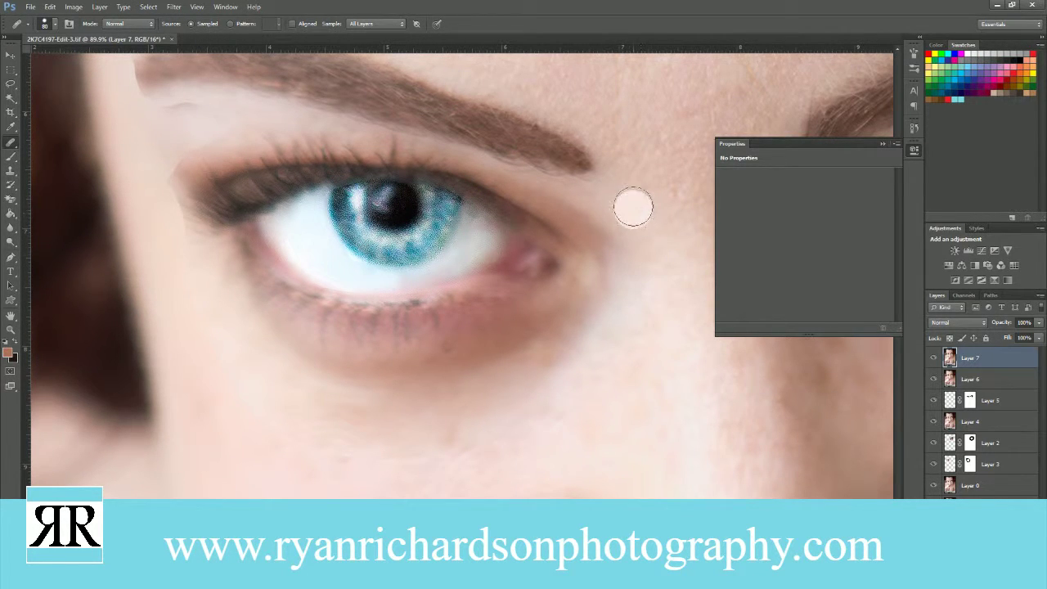
- Sample the skin beside the same eye and heal the hard edges around its outer corner and below the brow's end
left_click(255, 272)
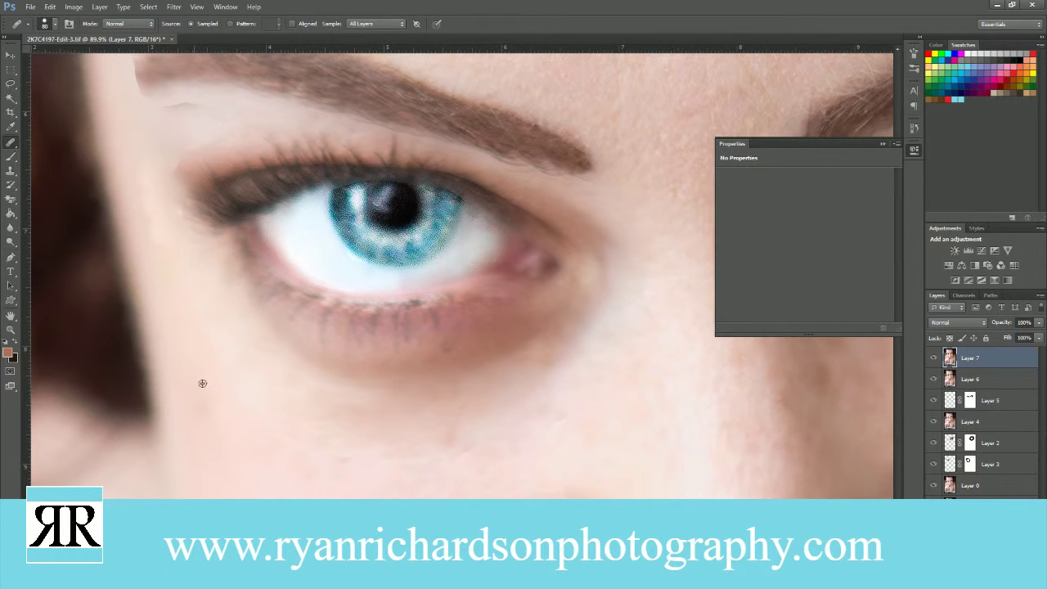
left_click(201, 342, "alt")
mouse_move(152, 169)
left_mouse_down()
mouse_move(171, 269)
mouse_move(160, 210)
mouse_move(168, 155)
left_mouse_up()
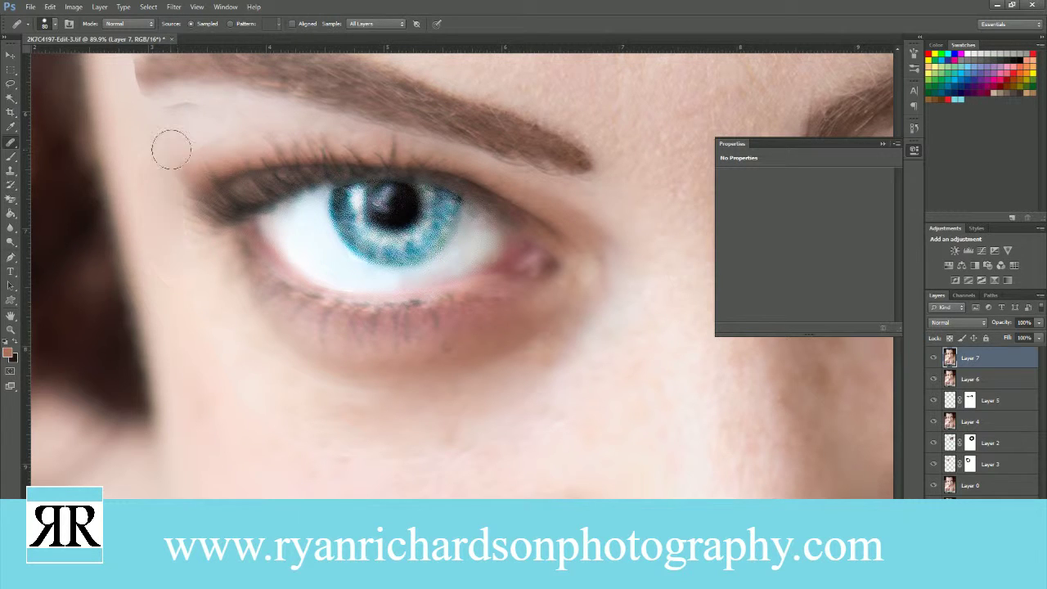
mouse_move(147, 118)
left_mouse_down()
mouse_move(214, 120)
mouse_move(166, 142)
mouse_move(122, 136)
mouse_move(107, 166)
mouse_move(134, 192)
left_mouse_up()
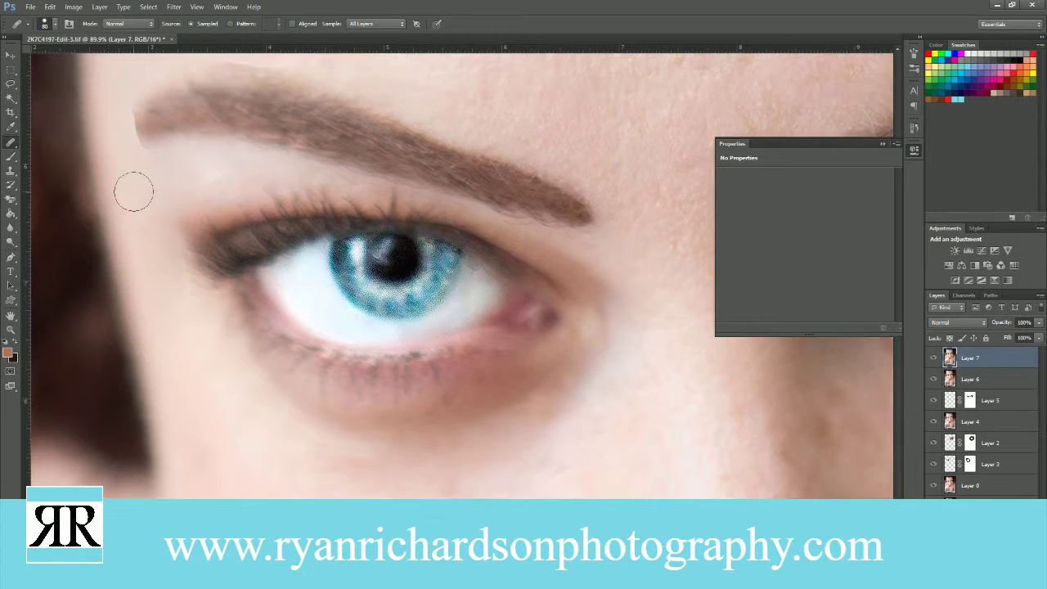
- Heal the hard edges around the outer tip and along the upper side of the same eyebrow
scroll(118, 180, "up", 3)
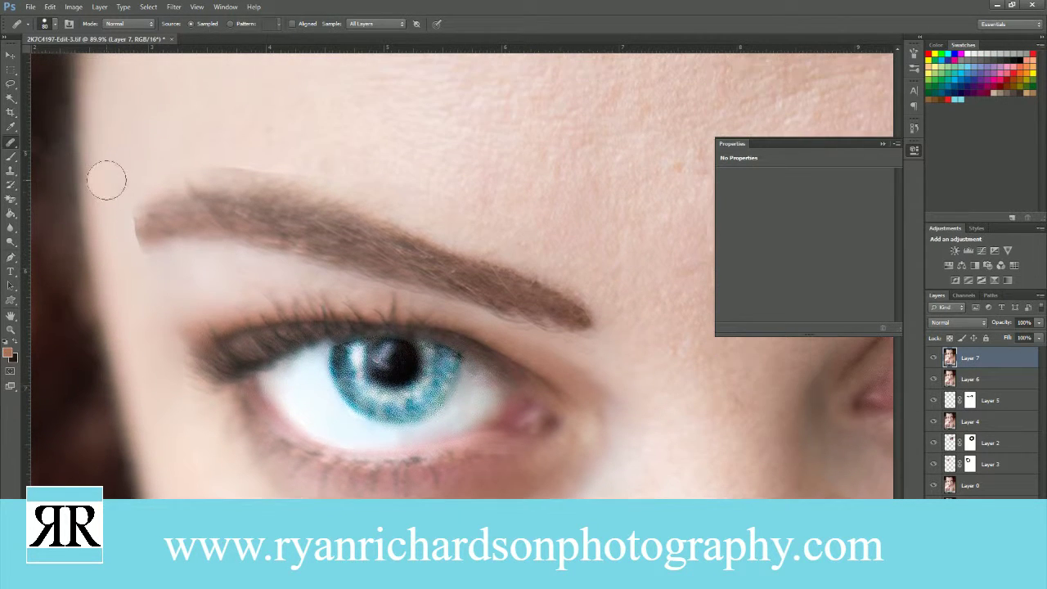
mouse_move(117, 217)
left_mouse_down()
mouse_move(117, 243)
mouse_move(131, 229)
mouse_move(113, 203)
mouse_move(183, 234)
mouse_move(155, 229)
mouse_move(201, 195)
left_mouse_up()
scroll(194, 208, "up", 4)
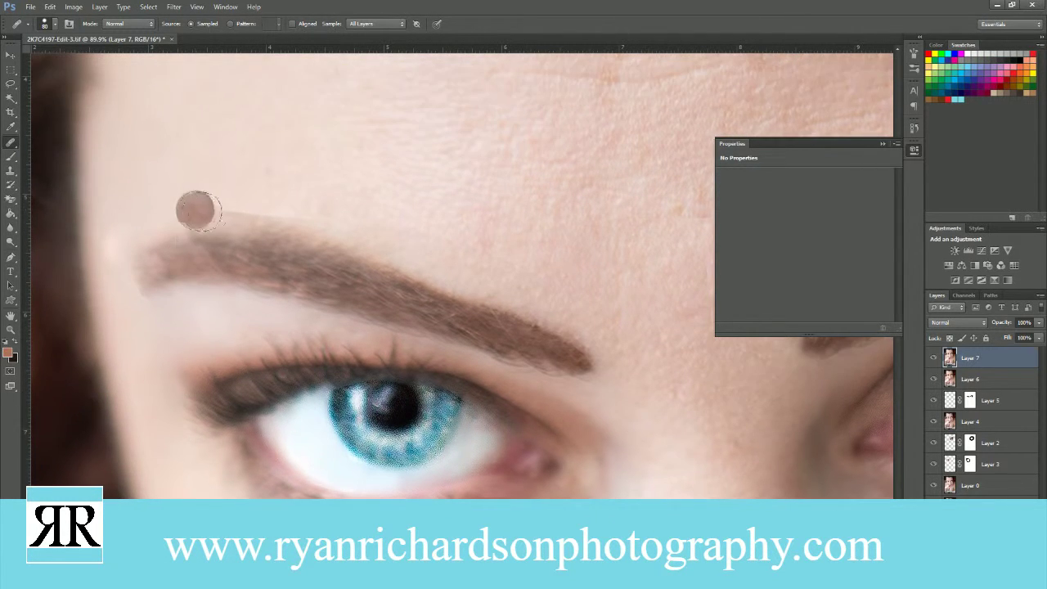
left_click(274, 243, "alt")
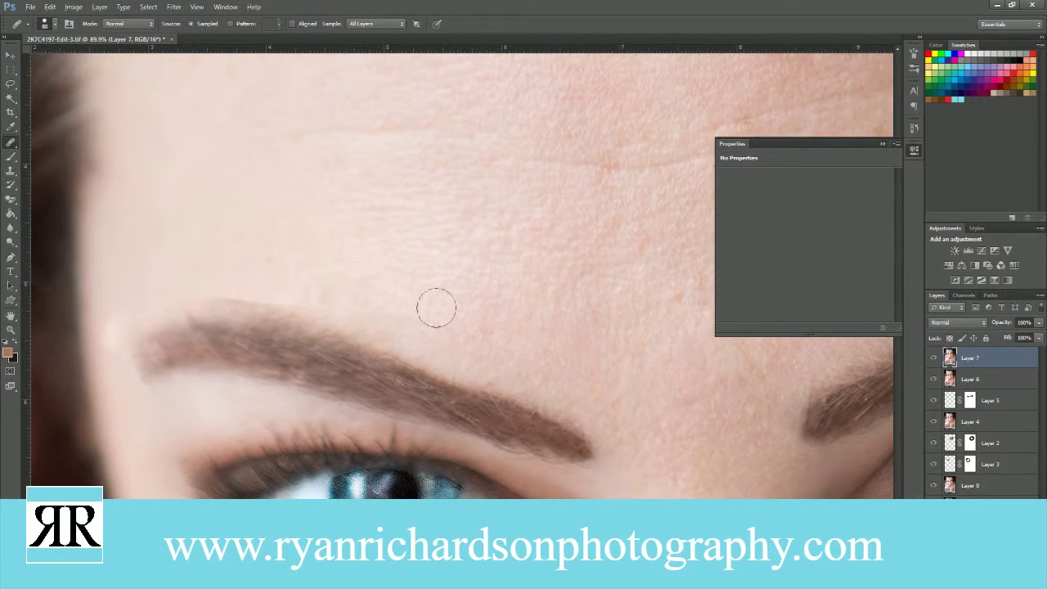
left_click(343, 291)
mouse_move(227, 281)
left_mouse_down()
mouse_move(278, 290)
mouse_move(229, 282)
left_mouse_up()
- Heal another strip of skin below the same eye and fit the full portrait in view
scroll(458, 270, "down", 5)
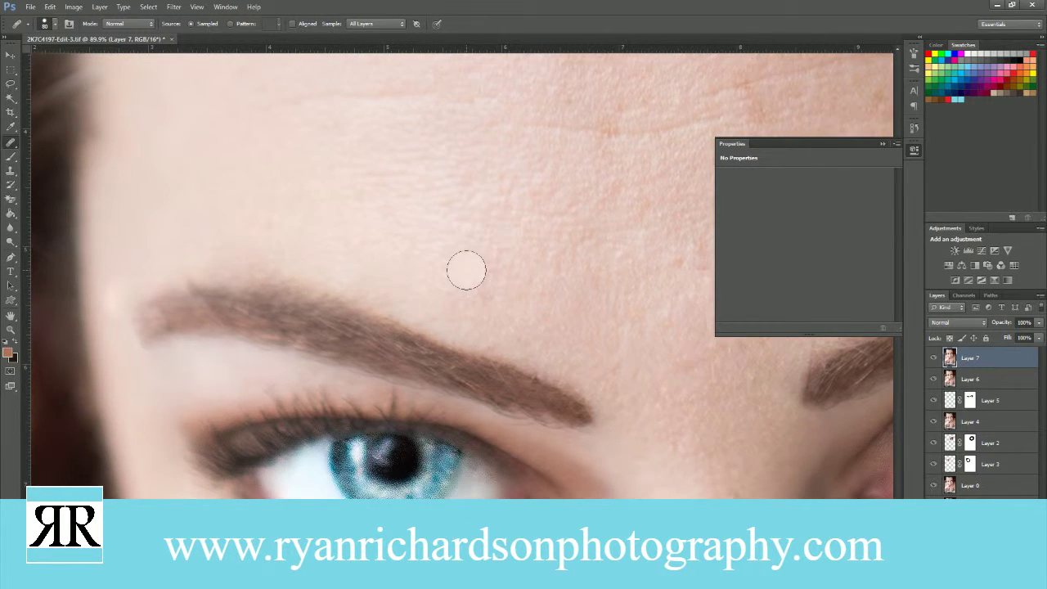
scroll(477, 262, "down", 10)
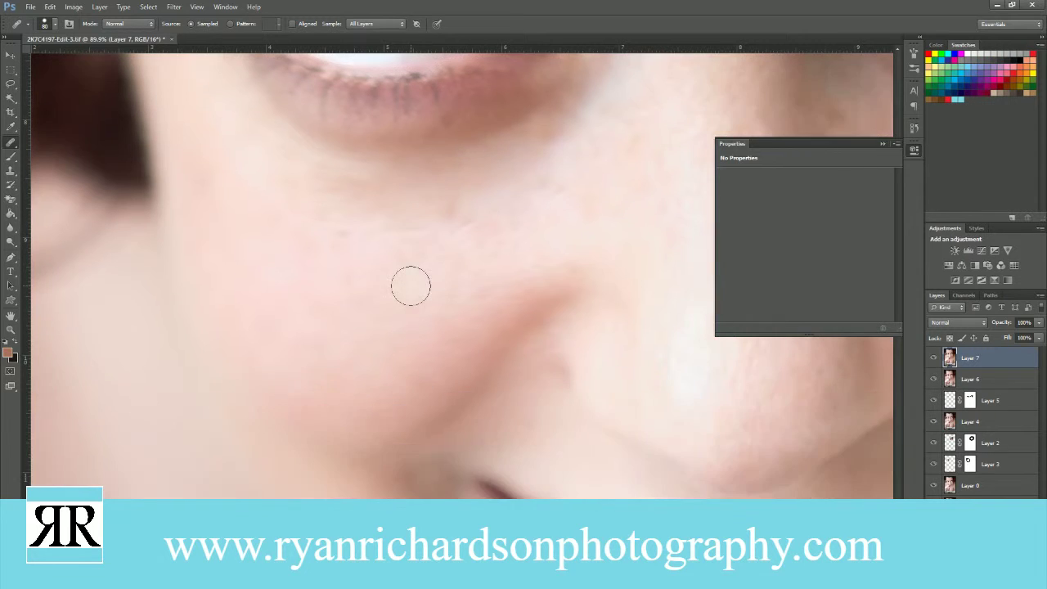
scroll(409, 285, "up", 4)
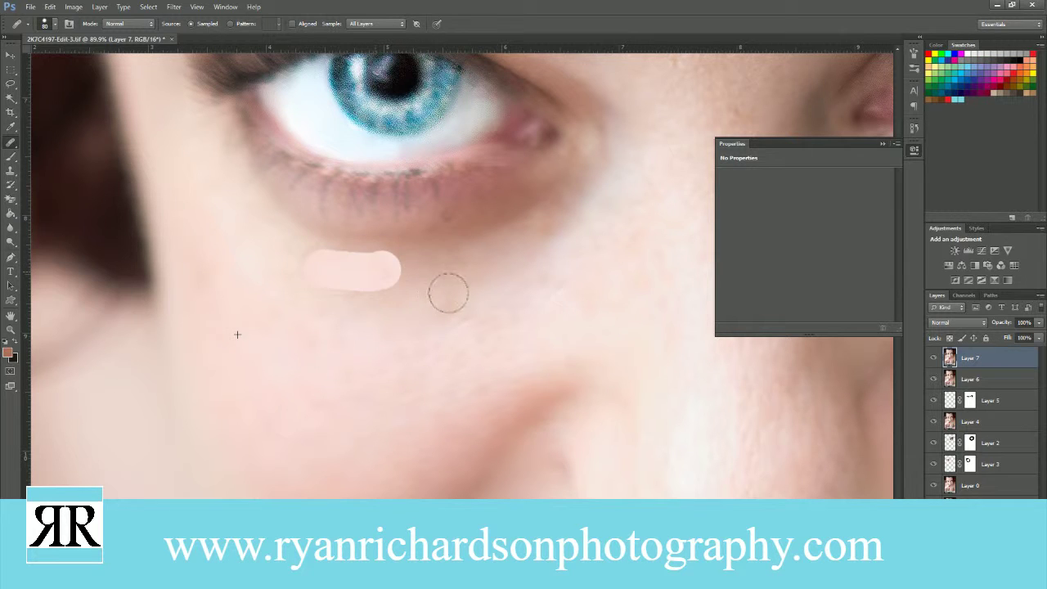
left_click(10, 329)
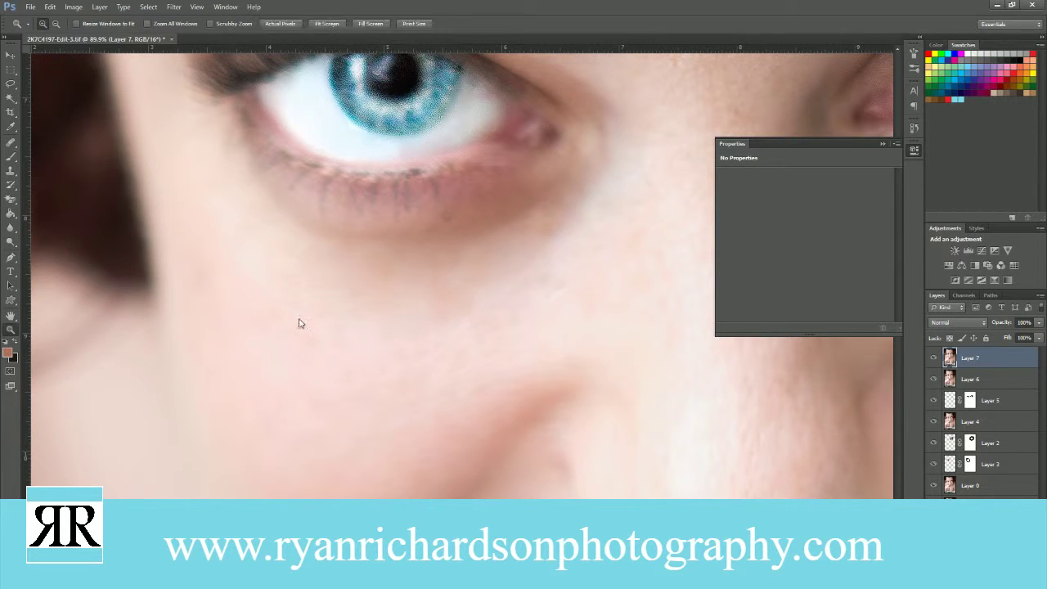
right_click(275, 320)
left_click(308, 324)
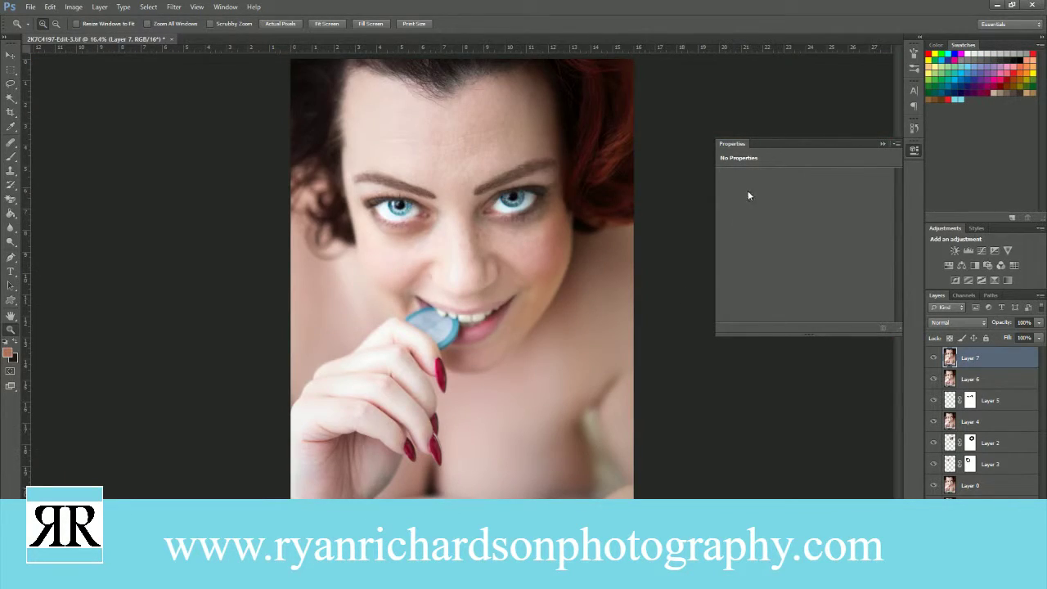
- Compare the portrait with and without the healed layer by toggling its visibility, and collapse the mask properties
left_click(933, 358)
left_click(933, 358)
left_click(932, 358)
left_click(932, 358)
left_click(933, 358)
left_click(933, 358)
left_click(881, 144)
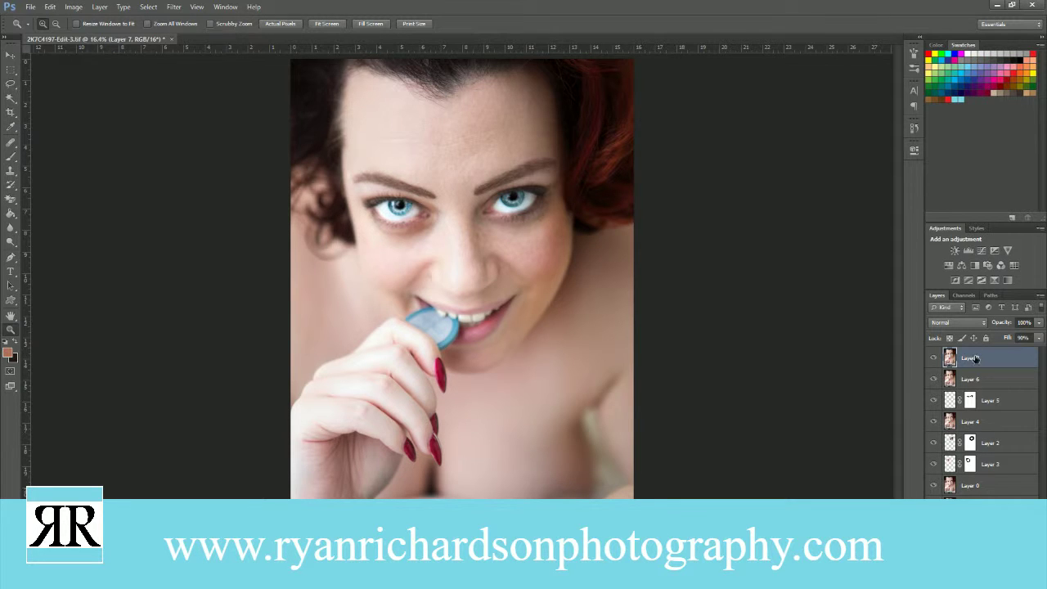
- Stamp all visible layers into a new layer on top and add a layer mask to it
left_click(98, 8)
left_click(98, 7)
key("ctrl+alt+shift+e")
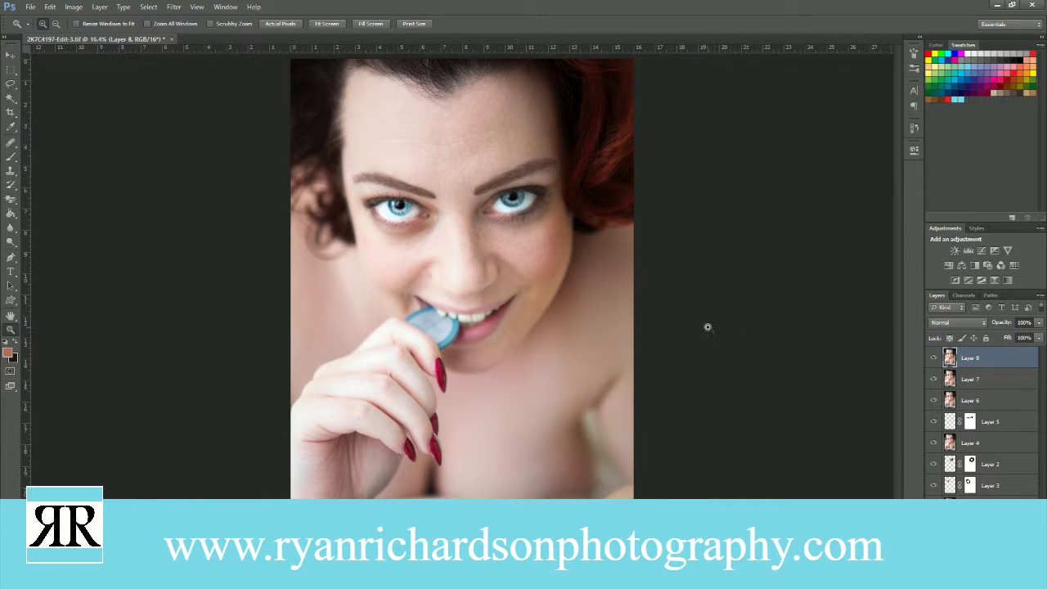
left_click(978, 572)
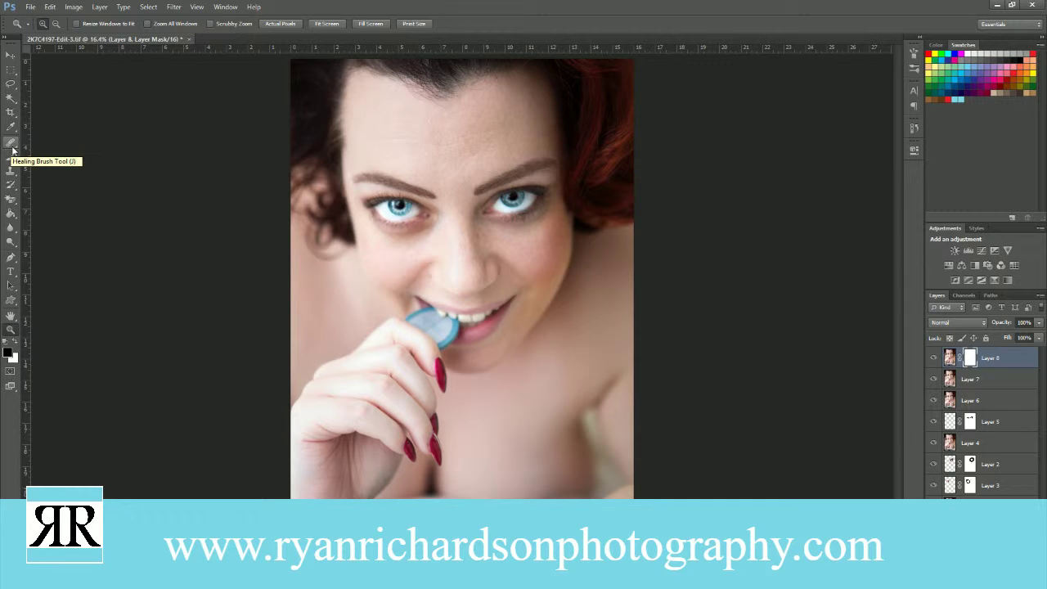
left_click(172, 8)
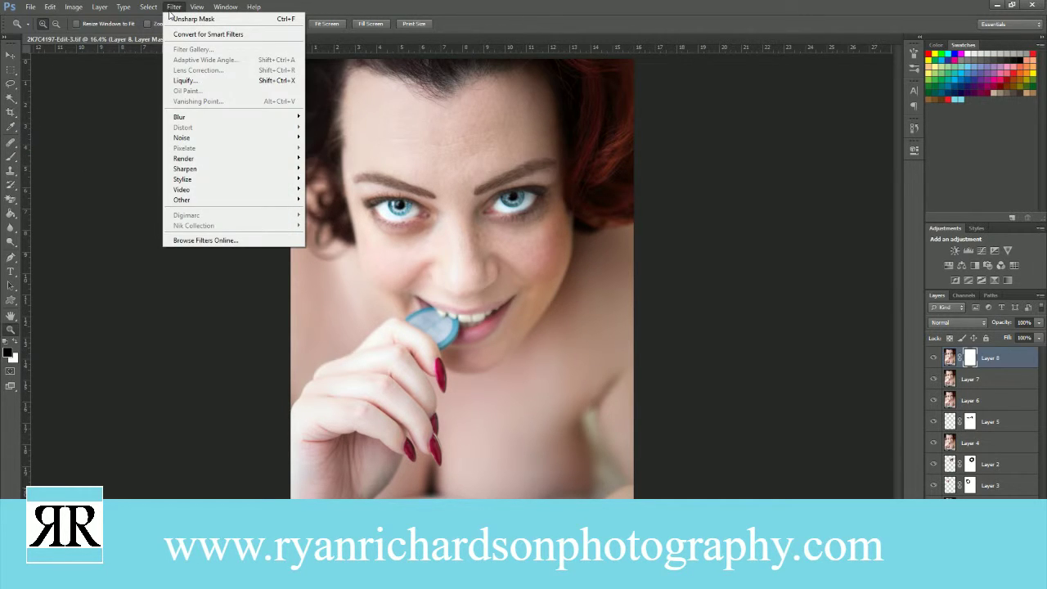
left_click(171, 9)
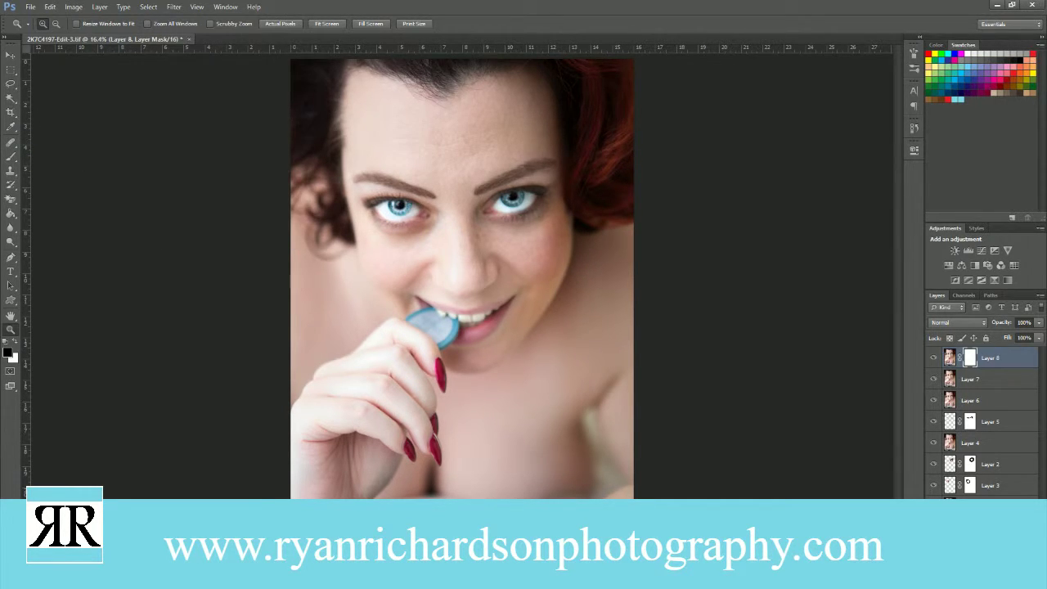
left_click(974, 507)
right_click(995, 364)
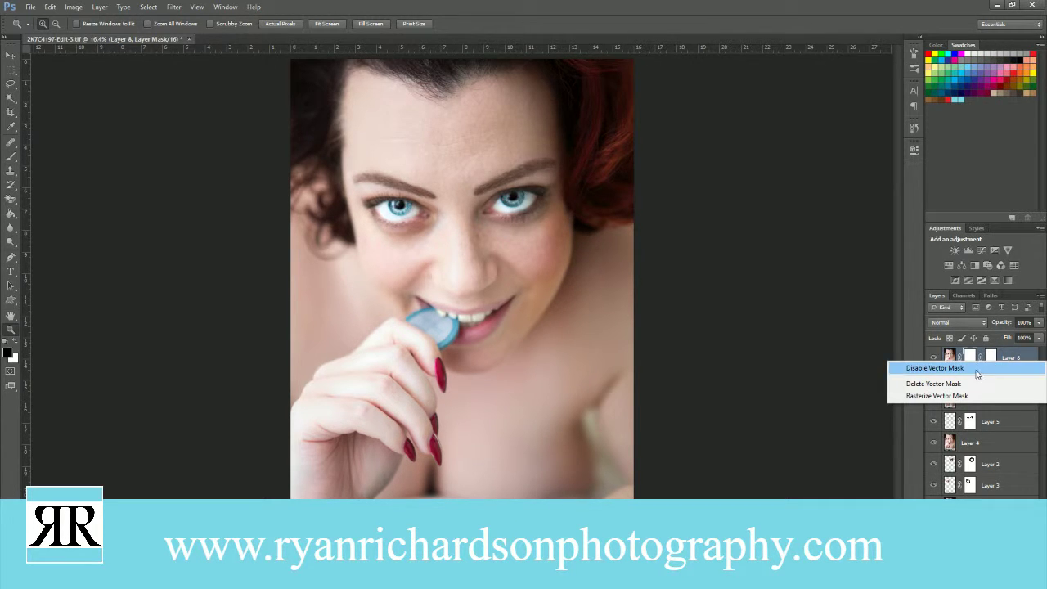
left_click(971, 384)
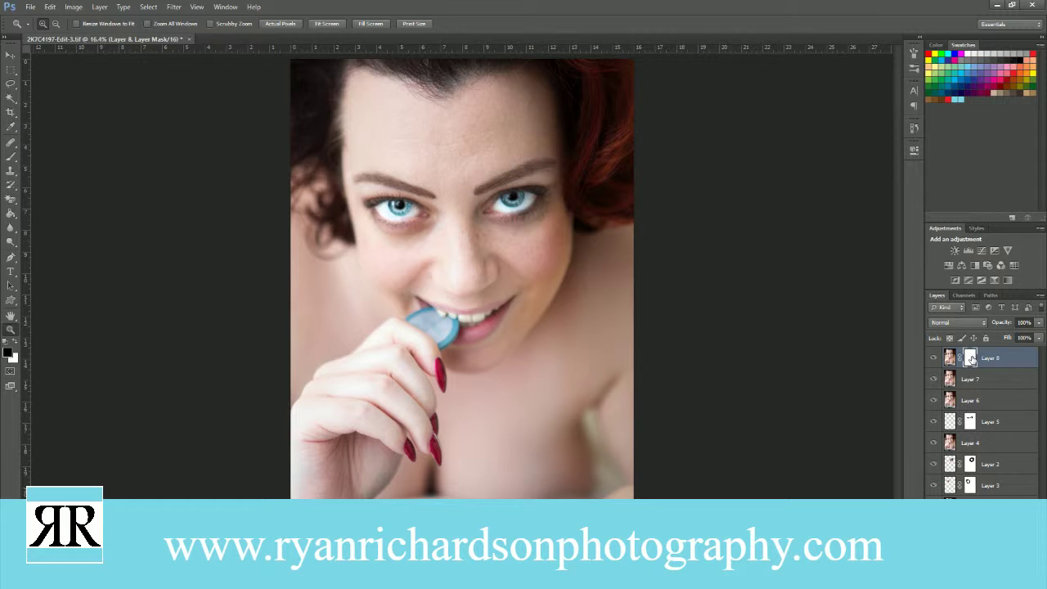
- Begin a Color Range refinement of Layer 8's mask and sample skin tones across the forehead and face
double_click(971, 359)
left_click(869, 290)
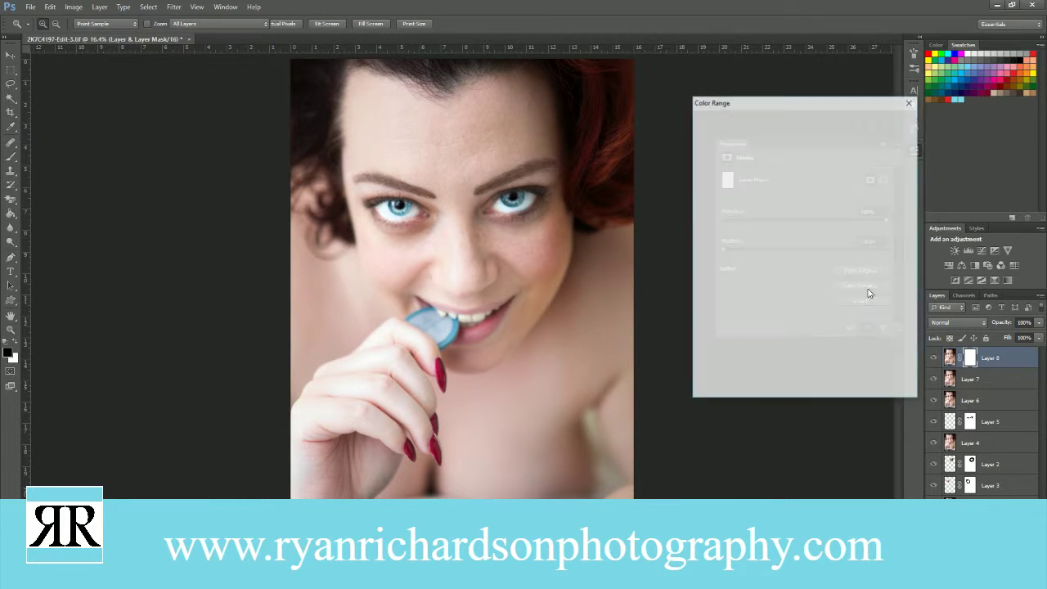
left_click(389, 134)
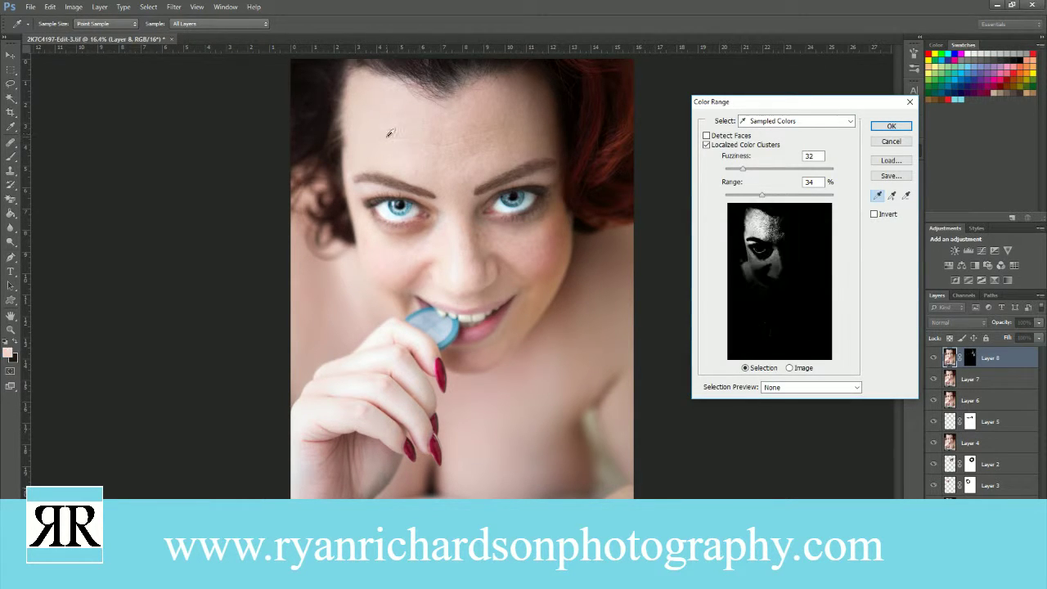
mouse_move(401, 134)
left_mouse_down()
mouse_move(476, 134)
mouse_move(540, 106)
mouse_move(436, 109)
mouse_move(477, 112)
mouse_move(495, 127)
mouse_move(538, 234)
mouse_move(535, 273)
mouse_move(392, 270)
mouse_move(371, 249)
mouse_move(397, 261)
mouse_move(477, 243)
mouse_move(529, 266)
mouse_move(544, 256)
mouse_move(550, 297)
mouse_move(534, 316)
mouse_move(570, 190)
mouse_move(552, 157)
mouse_move(568, 211)
left_mouse_up()
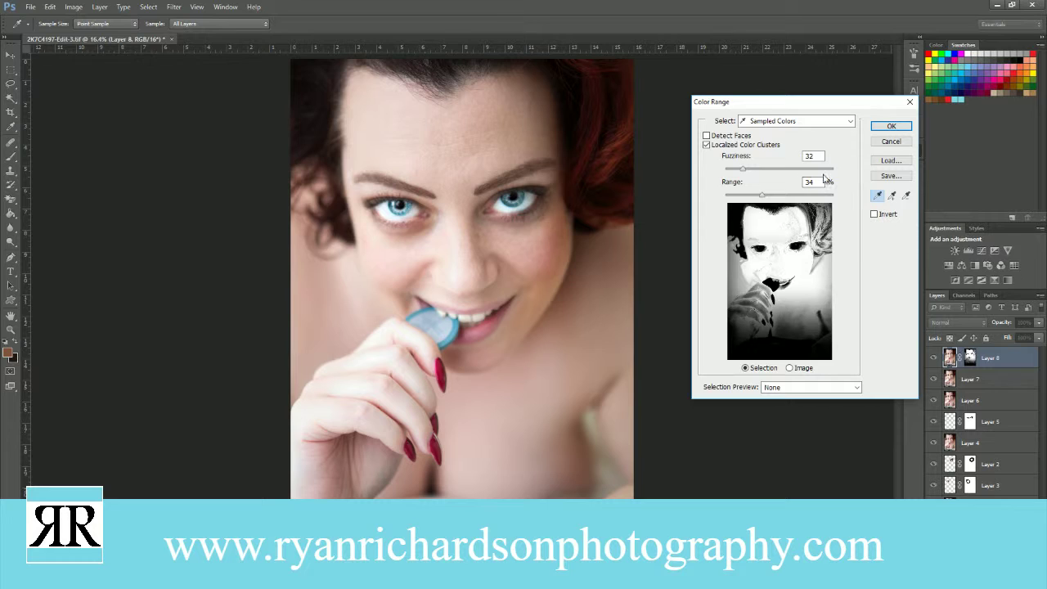
- Tighten the color range to Fuzziness 17 and Range 15%, sample more forehead, nose and cheek tones, and apply it to the mask
left_click_drag(746, 175, 743, 199)
left_click(507, 117)
left_click(458, 124)
left_click(458, 124)
left_click(480, 117)
left_click_drag(731, 172, 736, 173)
left_click(453, 165)
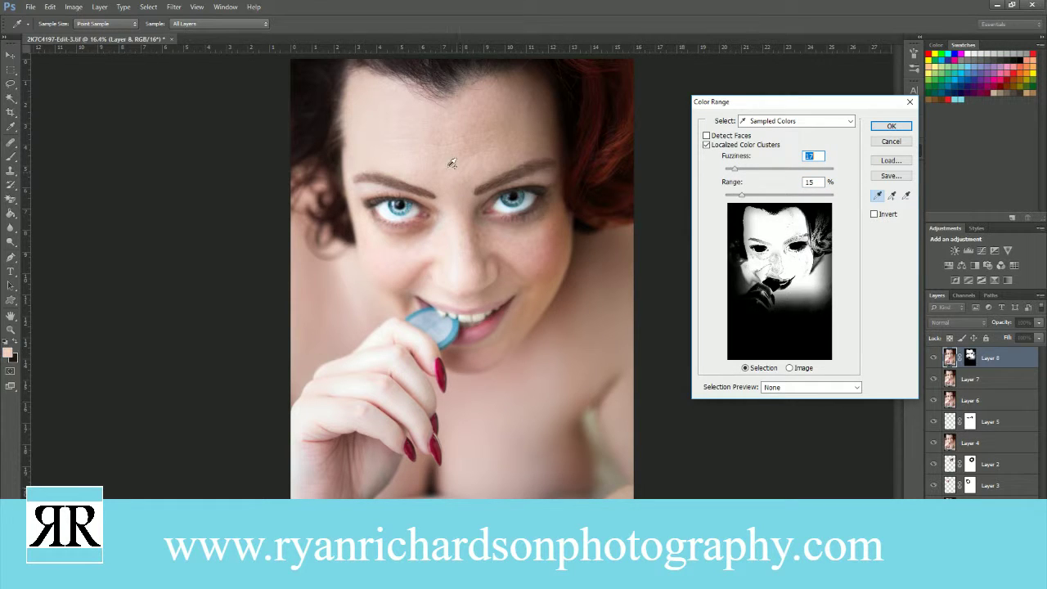
left_click(469, 219)
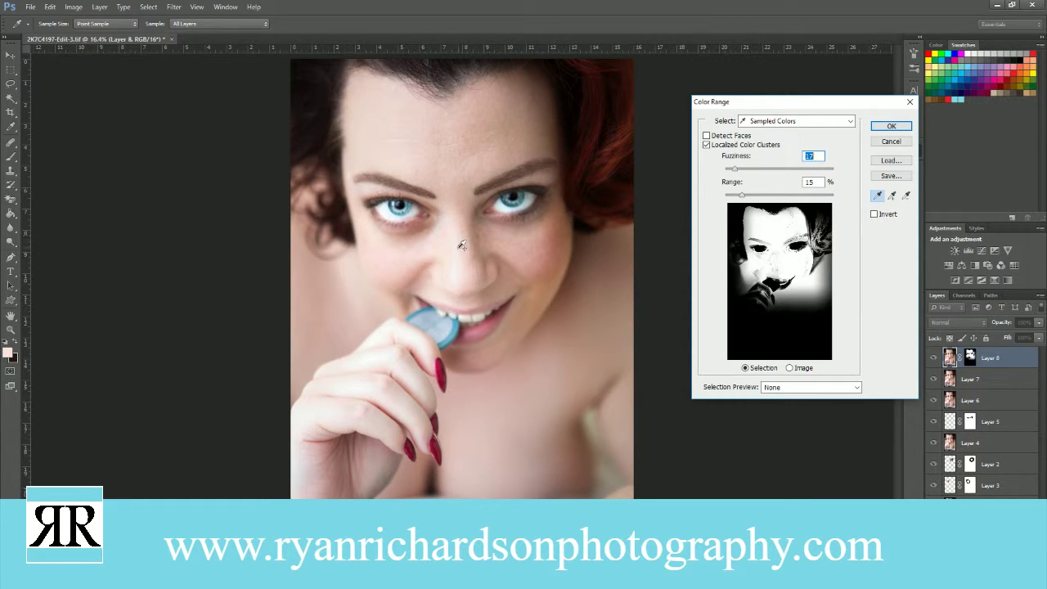
left_click(532, 302)
left_click(891, 129)
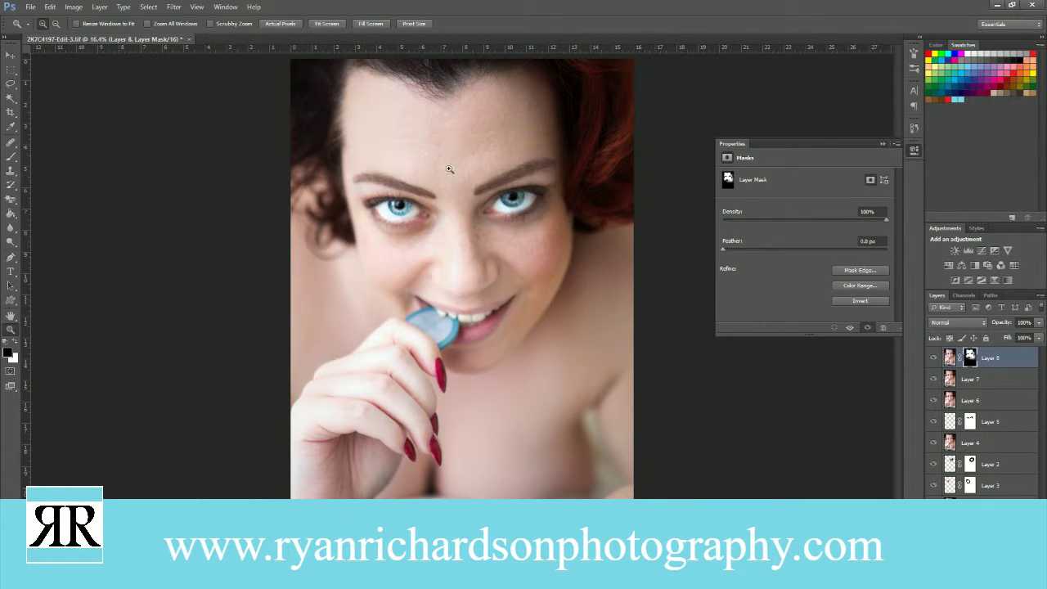
left_click(197, 7)
mouse_move(174, 7)
mouse_move(224, 139)
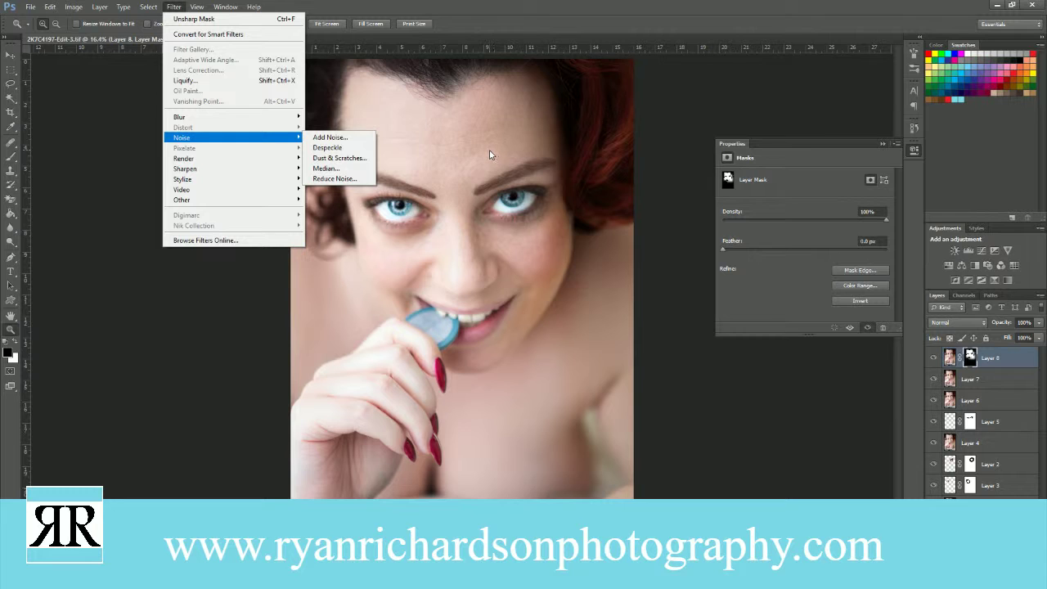
left_click(344, 158)
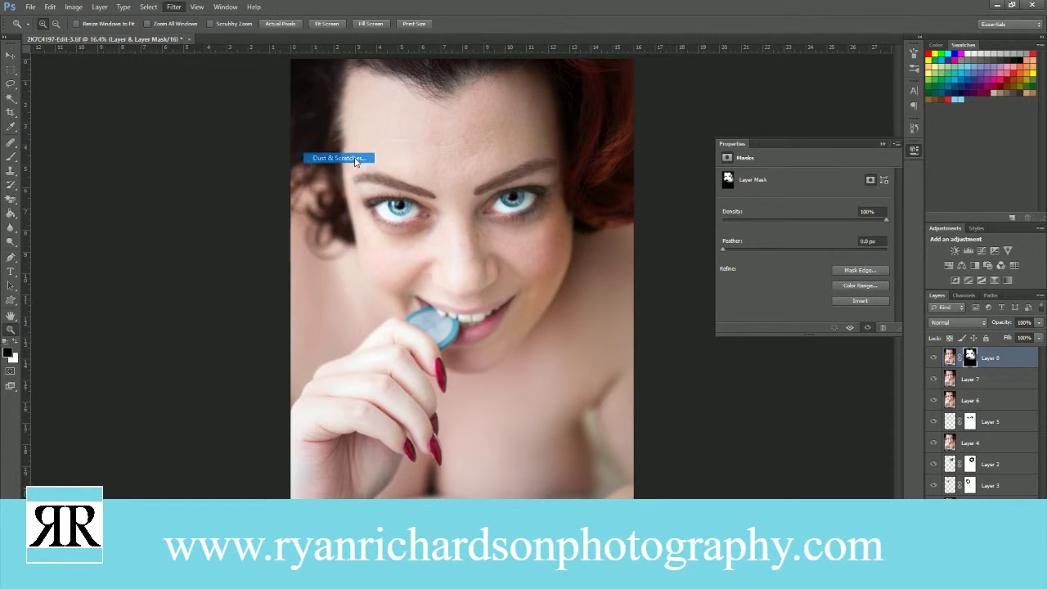
left_click_drag(444, 205, 467, 205)
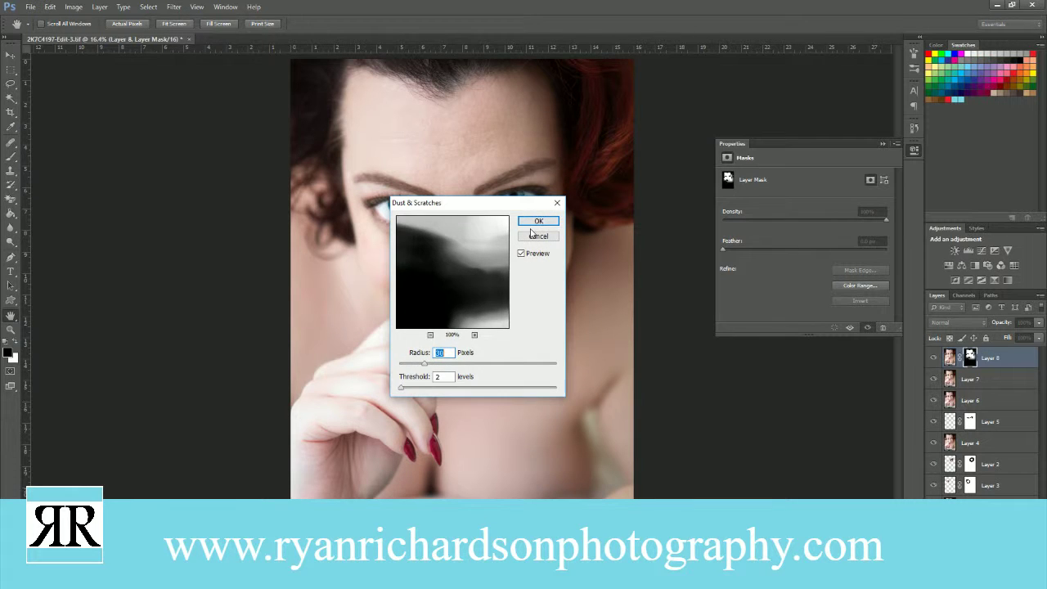
key("Return")
- Apply the Dust & Scratches filter to Layer 8's image rather than its mask, with the preset radius and a threshold of 2 levels
left_click(949, 358)
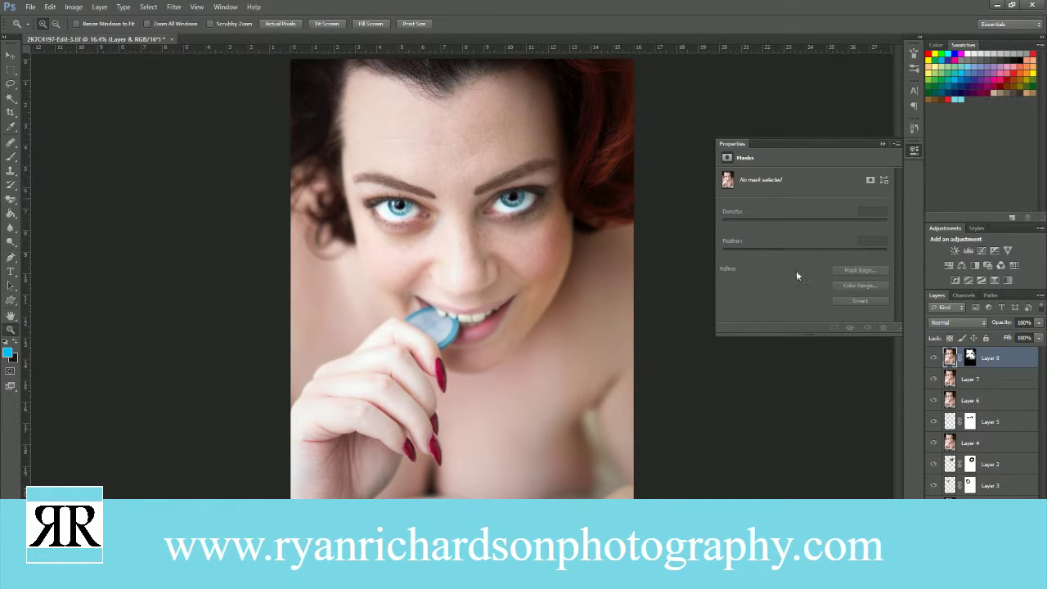
left_click(173, 7)
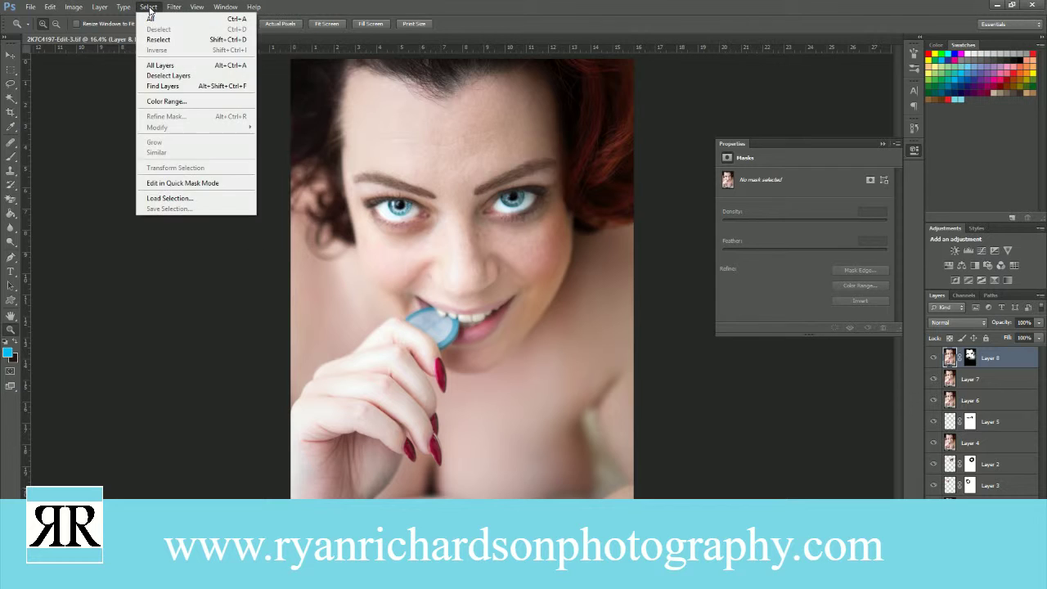
mouse_move(236, 169)
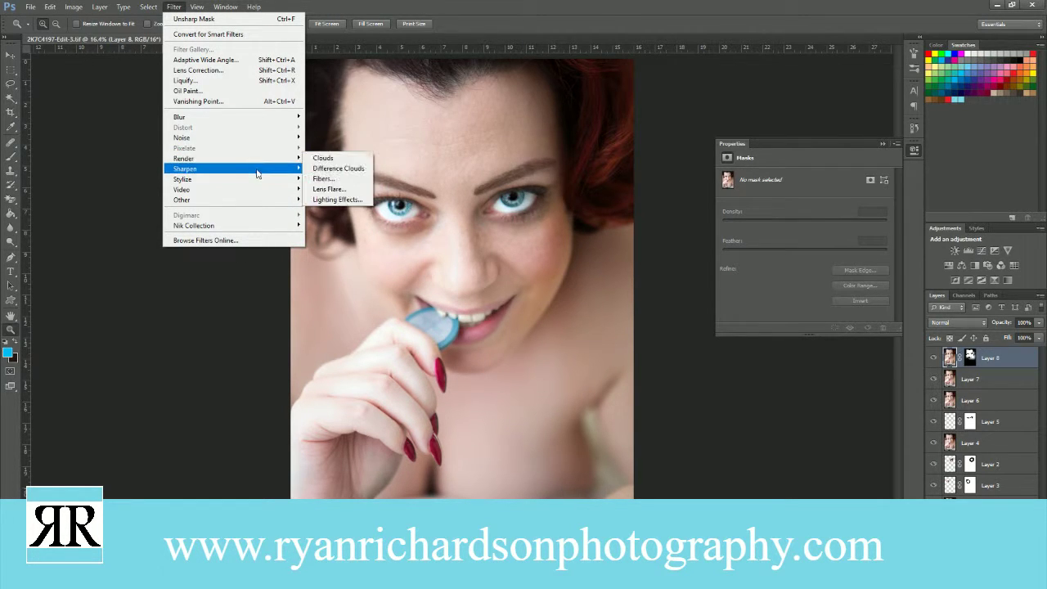
left_click(337, 163)
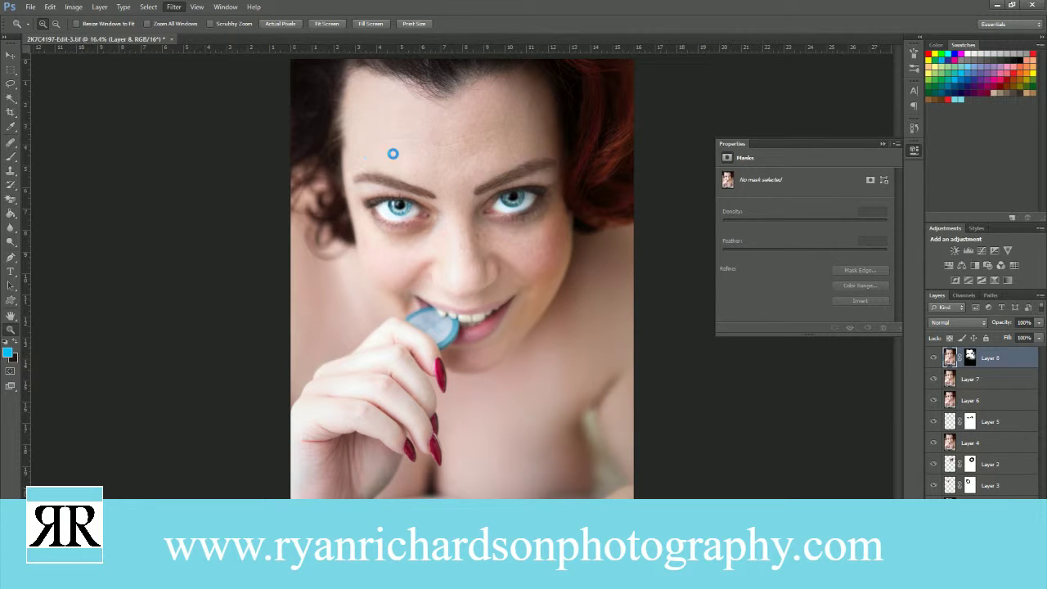
left_click_drag(495, 201, 687, 271)
left_click(452, 158)
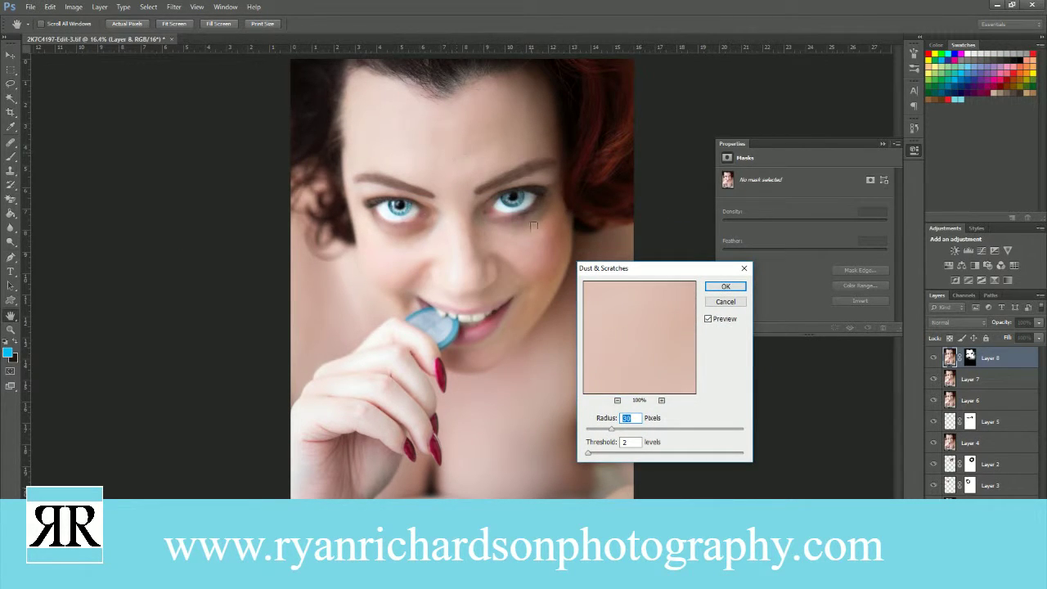
left_click(457, 167)
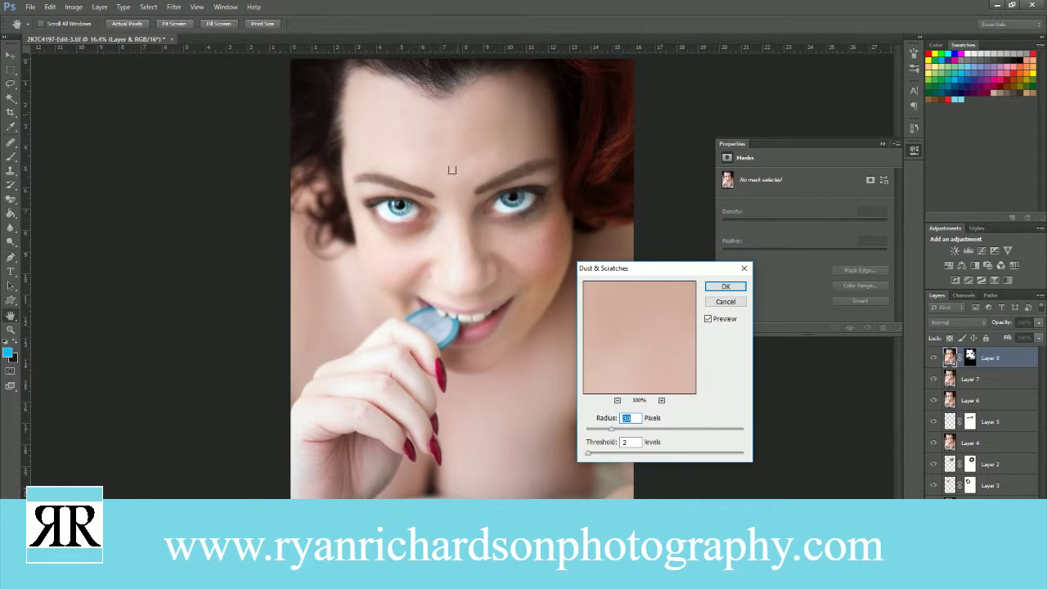
left_click(724, 288)
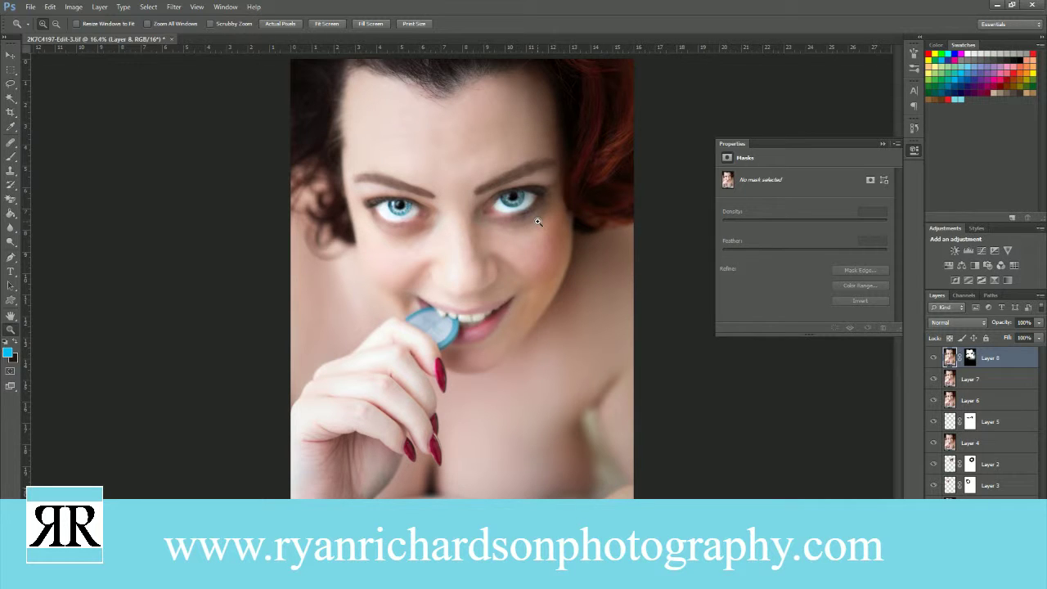
- Show the layer mask as a red overlay and brush black on it over the dark-haired side's eyebrow and along the hairline
key("backslash")
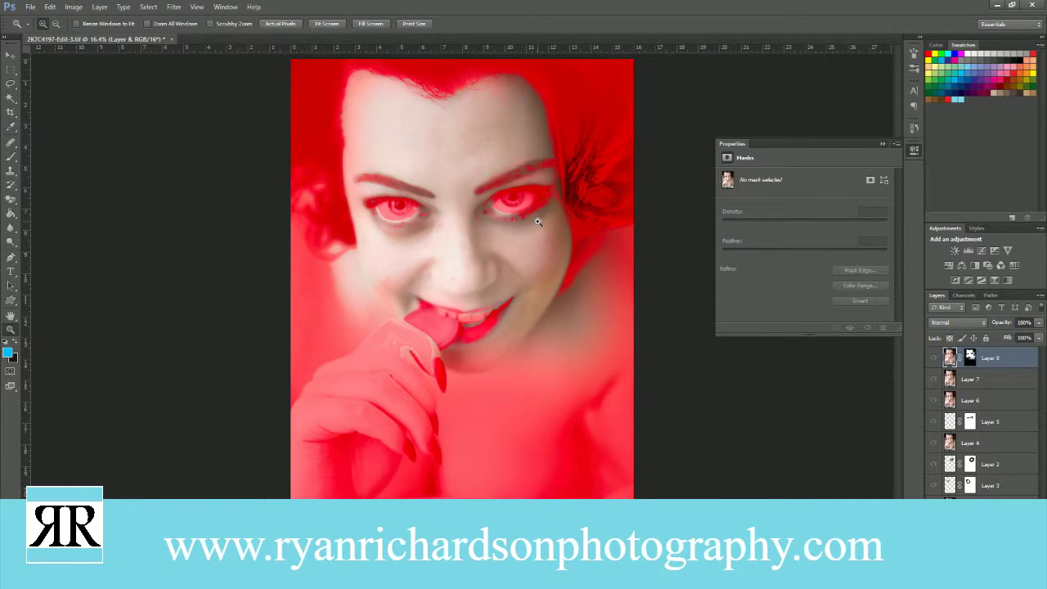
key("backslash")
key("backslash")
left_click(11, 156)
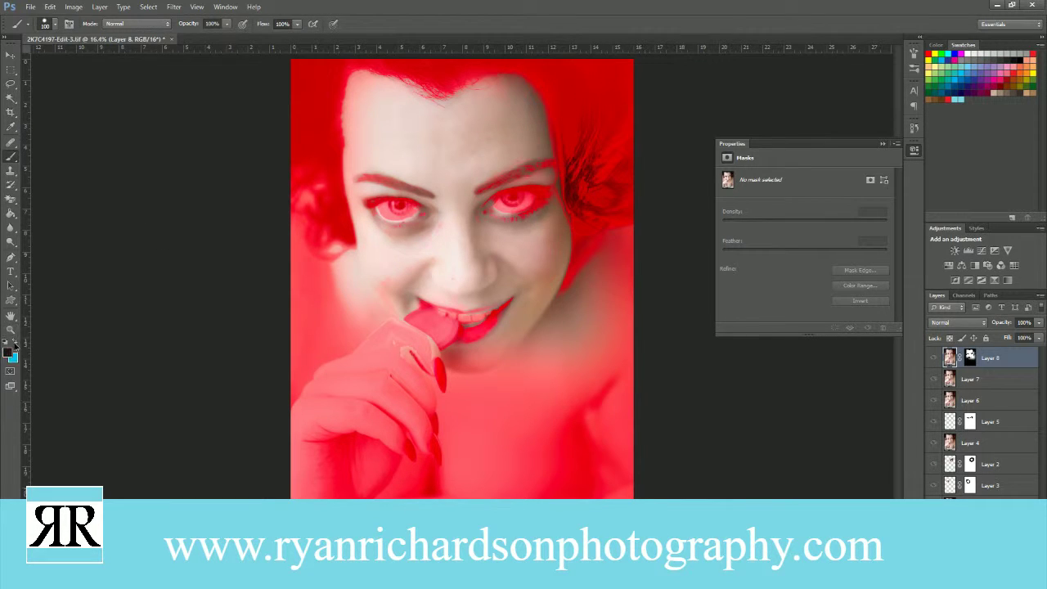
left_click(971, 357)
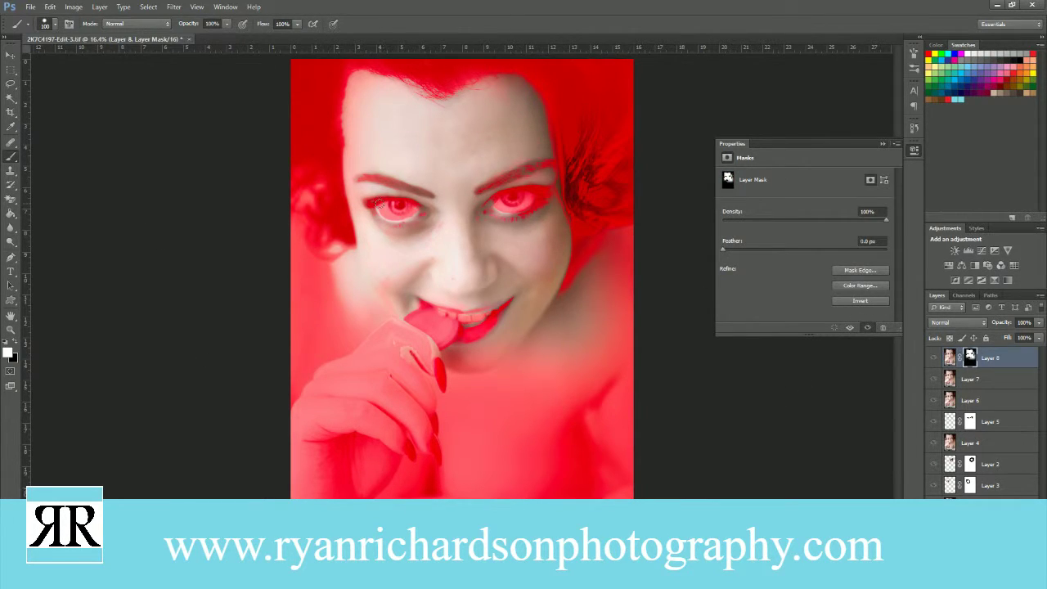
key("bracketleft")
key("bracketleft")
left_click(16, 342)
mouse_move(436, 195)
left_mouse_down()
mouse_move(358, 177)
mouse_move(403, 183)
mouse_move(364, 170)
left_mouse_up()
mouse_move(456, 86)
left_mouse_down()
mouse_move(530, 78)
mouse_move(547, 98)
mouse_move(566, 181)
mouse_move(582, 135)
mouse_move(596, 192)
mouse_move(621, 199)
left_mouse_up()
- Enlarge the brush to 300 and mask out the red hair, the outer cheek edge and the shoulder beside it
key("bracketright")
key("bracketright")
key("bracketright")
key("bracketright")
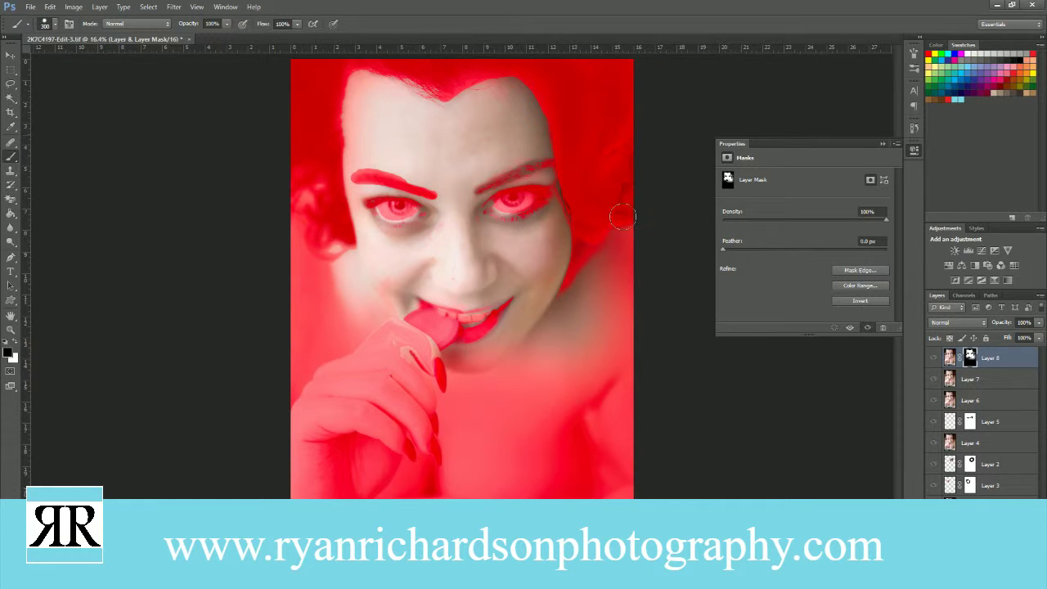
mouse_move(613, 164)
left_mouse_down()
mouse_move(573, 321)
mouse_move(578, 378)
left_mouse_up()
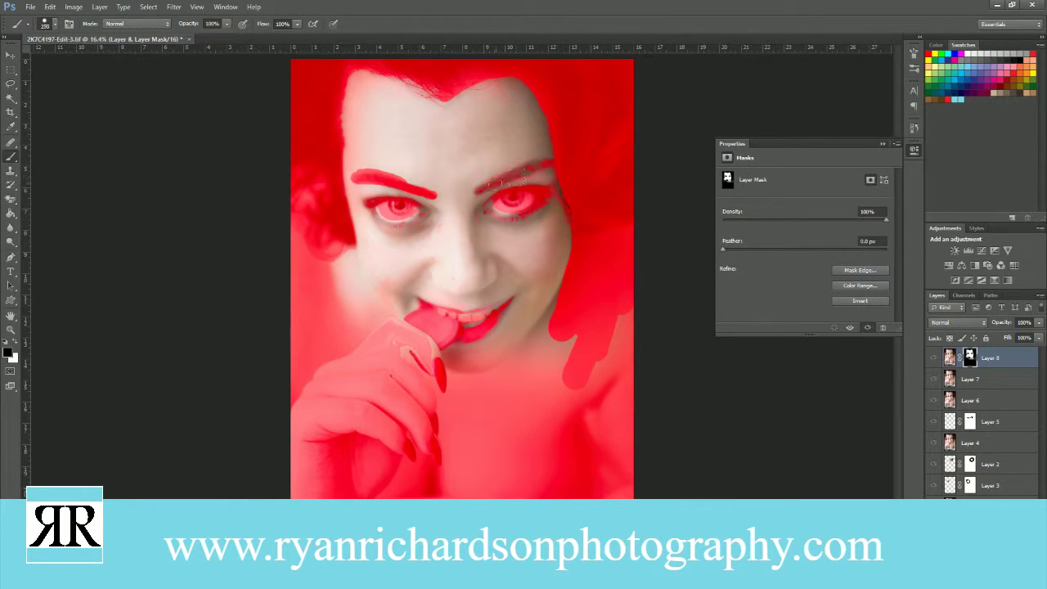
- Paint black on the mask over the other eyebrow and around both eyes to protect their detail
mouse_move(477, 188)
left_mouse_down()
mouse_move(548, 163)
mouse_move(478, 189)
mouse_move(553, 163)
mouse_move(518, 168)
left_mouse_up()
mouse_move(524, 212)
left_mouse_down()
mouse_move(486, 211)
mouse_move(518, 218)
mouse_move(547, 196)
mouse_move(530, 186)
mouse_move(498, 193)
mouse_move(504, 216)
left_mouse_up()
mouse_move(419, 209)
left_mouse_down()
mouse_move(380, 221)
mouse_move(374, 208)
left_mouse_up()
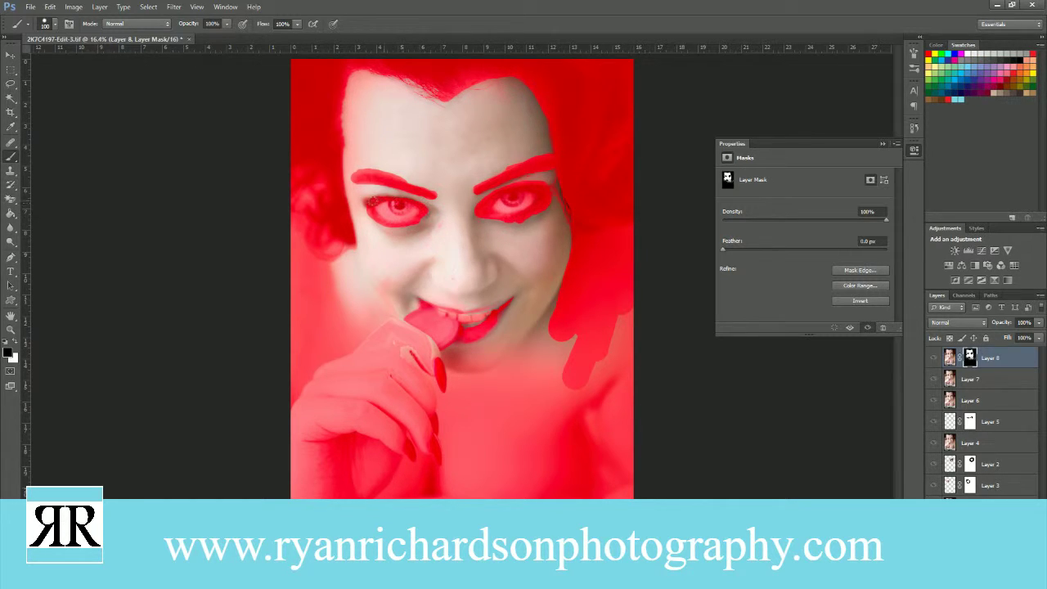
- Mask out the contour of the nostrils and nose base, and the lips out to the corners of the mouth
mouse_move(430, 260)
left_mouse_down()
mouse_move(427, 277)
mouse_move(462, 293)
mouse_move(496, 288)
mouse_move(495, 263)
left_mouse_up()
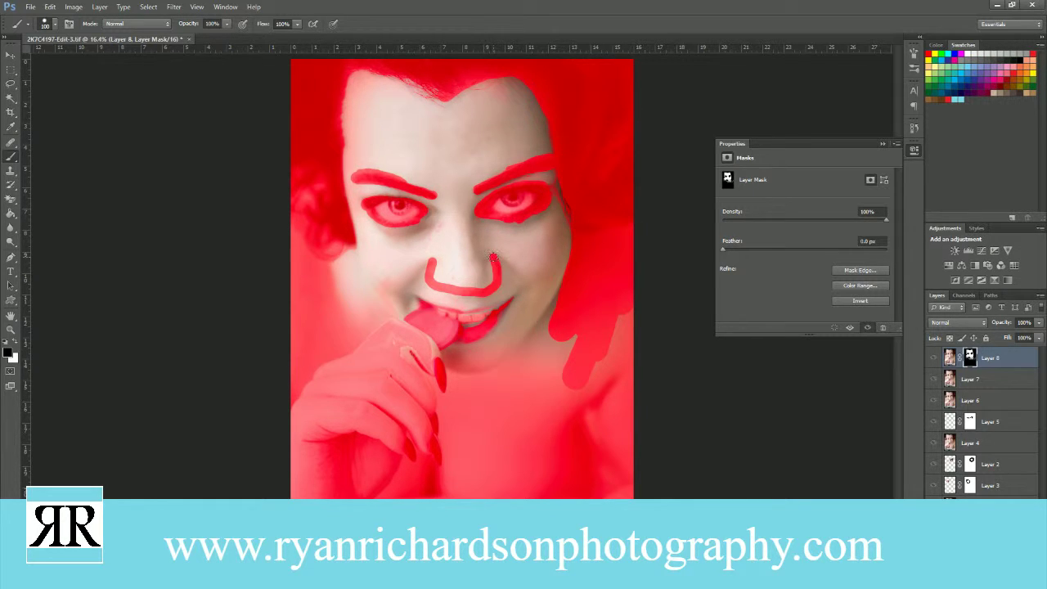
mouse_move(501, 307)
left_mouse_down()
mouse_move(418, 299)
mouse_move(464, 327)
mouse_move(516, 300)
left_mouse_up()
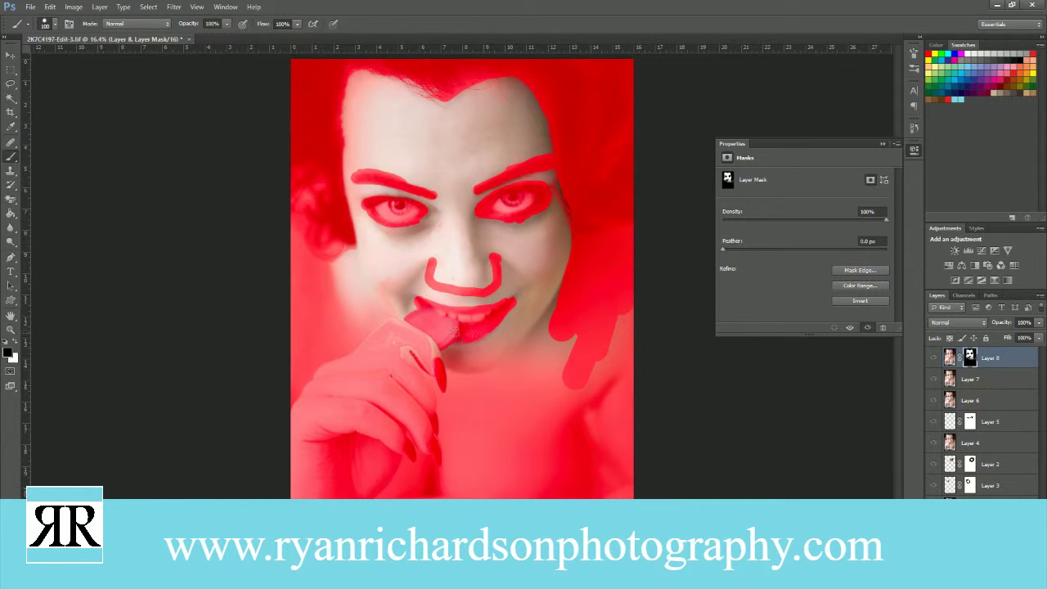
mouse_move(407, 298)
left_mouse_down()
mouse_move(434, 306)
mouse_move(517, 295)
mouse_move(495, 322)
left_mouse_up()
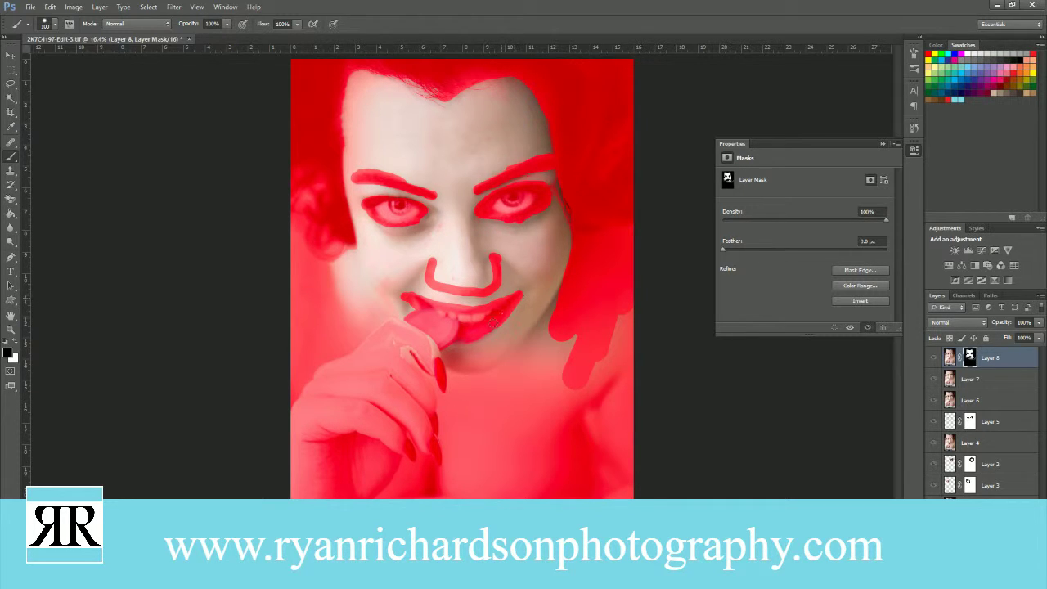
- Paint black on the mask over the fingers and along both sides of the jawline, and hide the red overlay
mouse_move(438, 366)
left_mouse_down()
mouse_move(391, 330)
mouse_move(369, 351)
mouse_move(396, 347)
mouse_move(438, 382)
mouse_move(428, 423)
left_mouse_up()
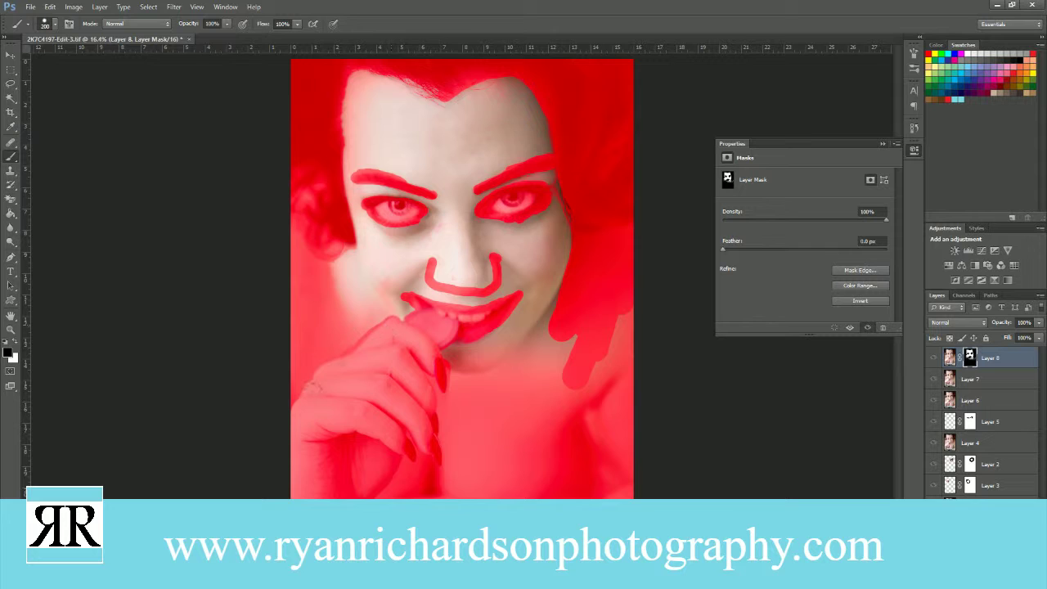
mouse_move(347, 293)
left_mouse_down()
mouse_move(339, 267)
mouse_move(324, 270)
mouse_move(355, 243)
mouse_move(399, 316)
left_mouse_up()
mouse_move(558, 290)
left_mouse_down()
mouse_move(488, 367)
mouse_move(465, 375)
left_mouse_up()
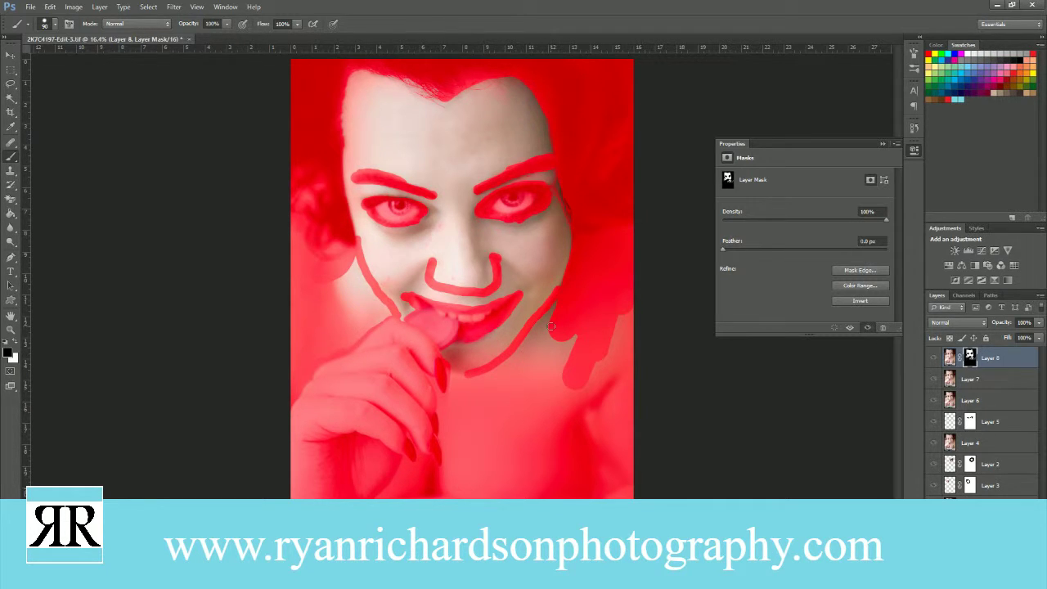
key("backslash")
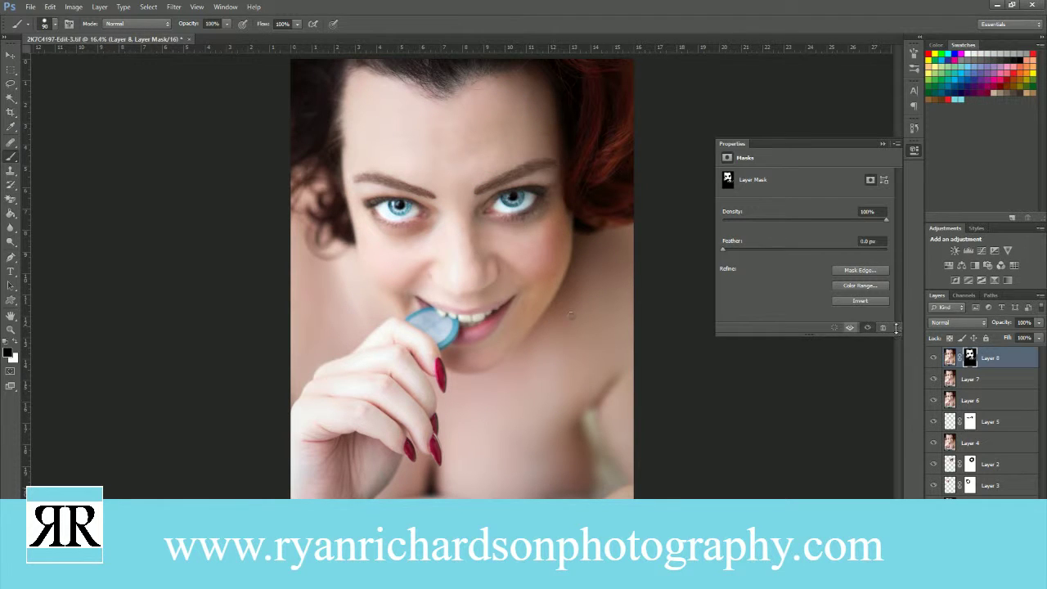
- Disable and re-enable Layer 8's mask twice to compare the skin smoothing with and without masking
right_click(969, 358)
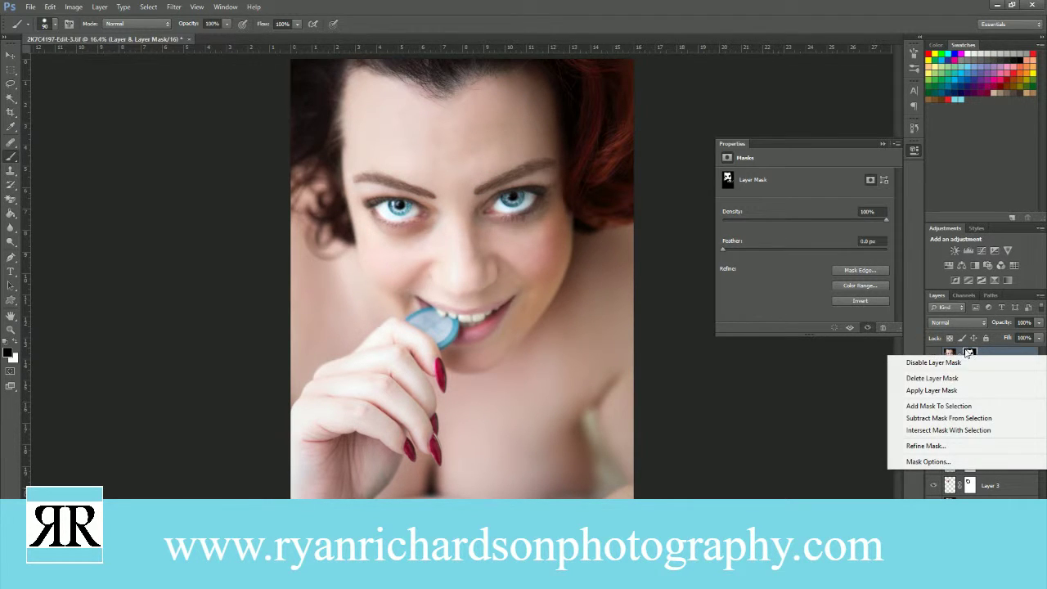
left_click(962, 366)
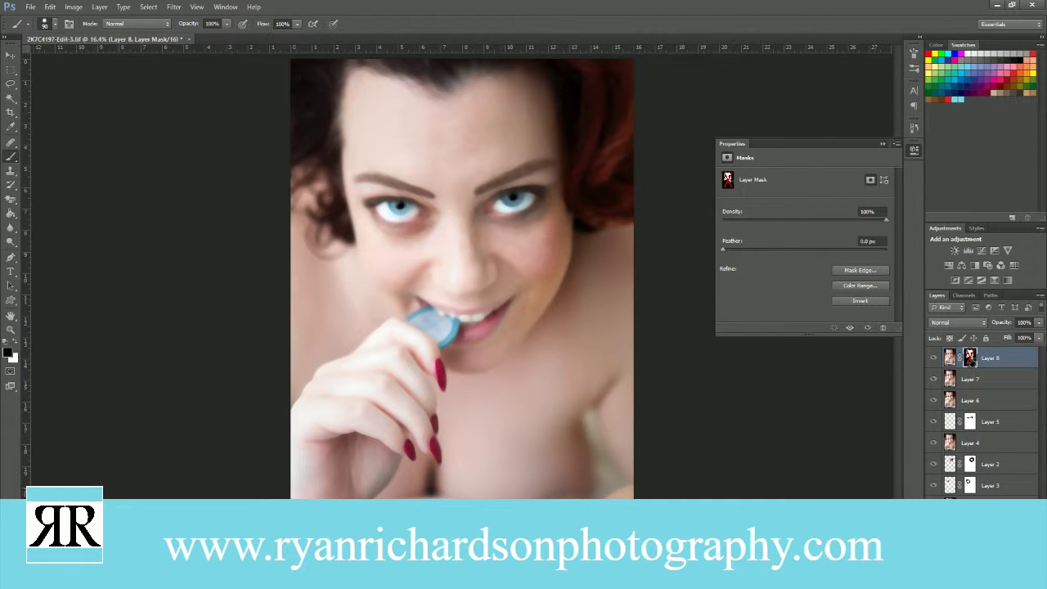
right_click(969, 359)
left_click(964, 366)
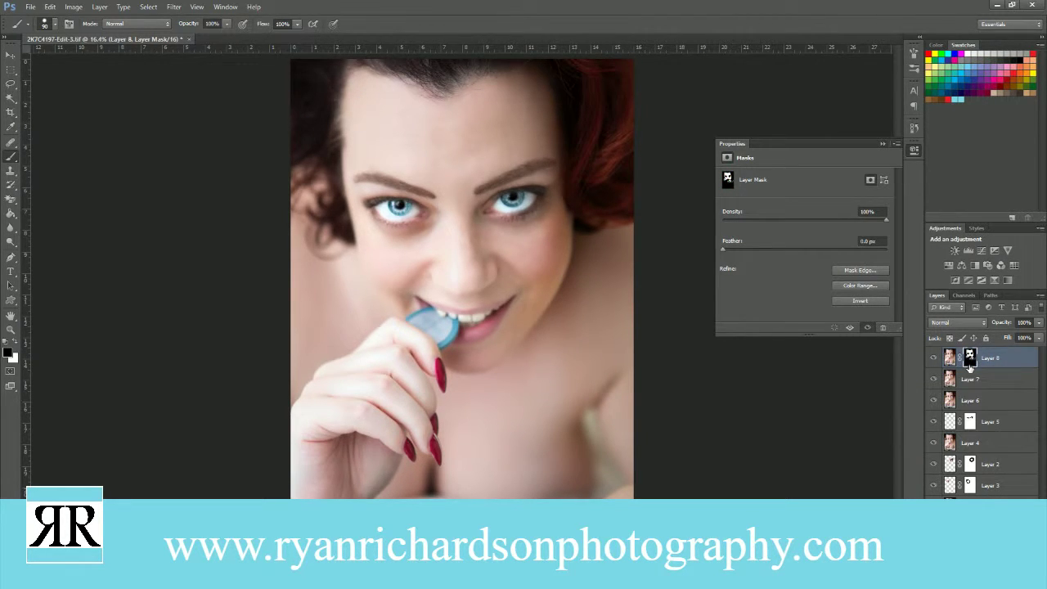
right_click(971, 357)
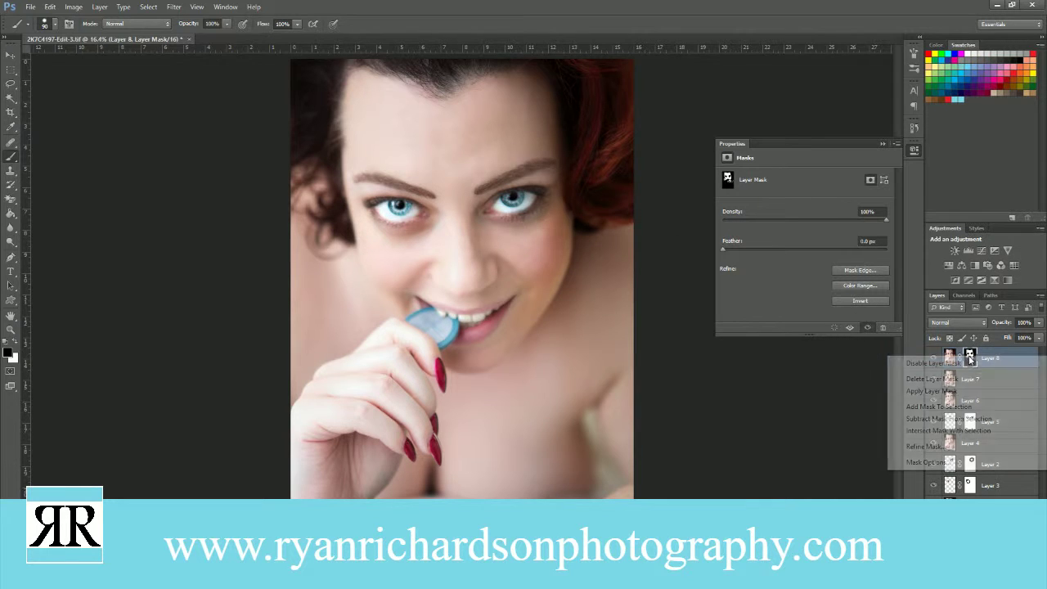
left_click(974, 363)
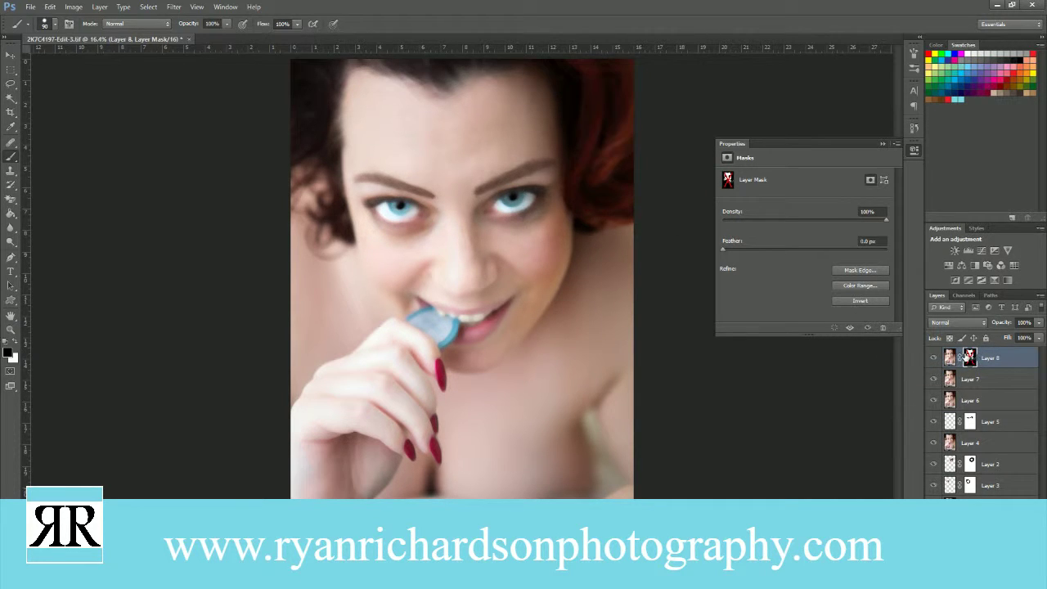
right_click(971, 358)
left_click(975, 363)
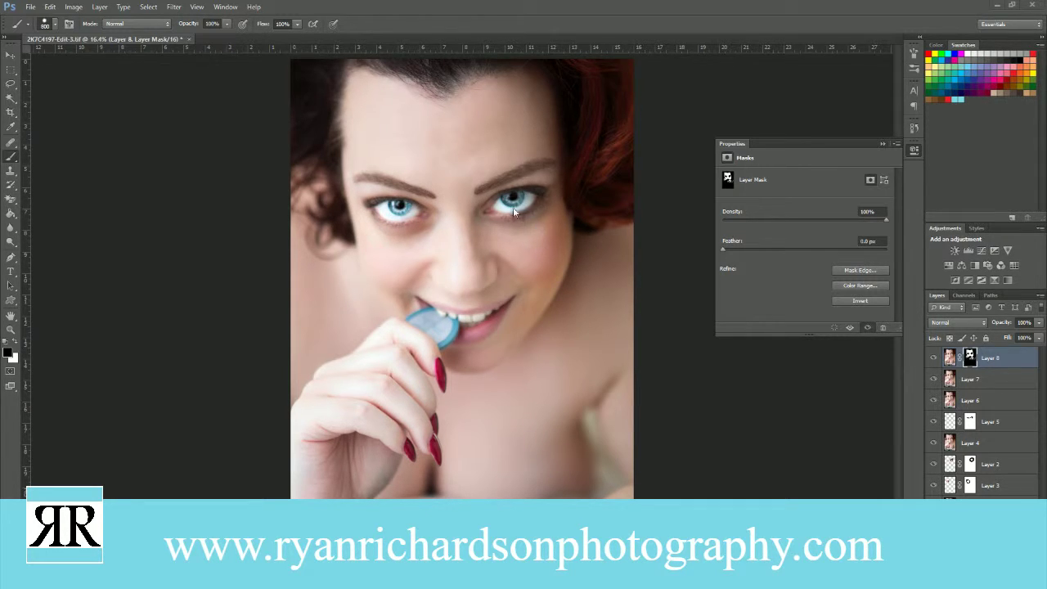
- Hide and restore Layers 5, 6, 7 and 8 to compare the portrait at earlier retouching stages
left_click(934, 379)
left_click(933, 400)
left_click(933, 358)
left_click(934, 421)
left_click(934, 421)
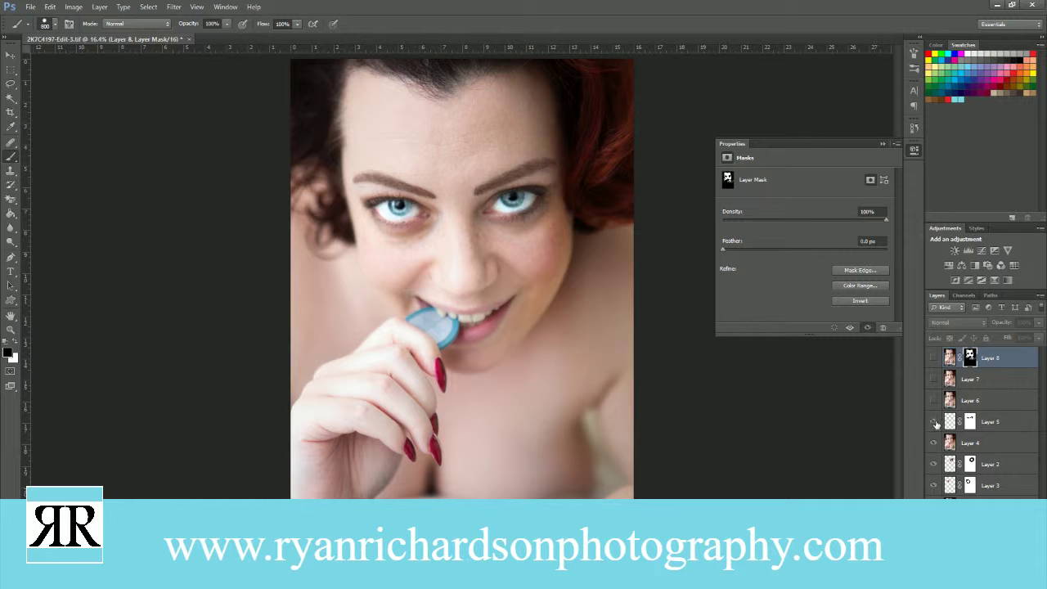
left_click(934, 421)
left_click(934, 421)
left_click(934, 379)
left_click(933, 400)
left_click(933, 358)
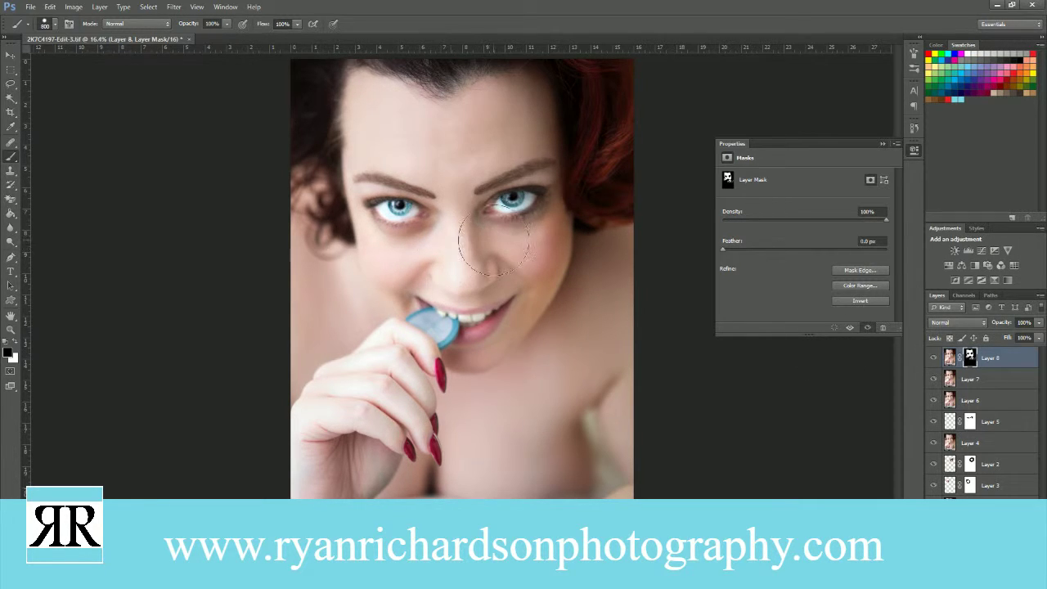
- Reduce Layer 8's fill to 90% and then 70%, and compare the portrait with the layer hidden and shown
left_click(949, 358)
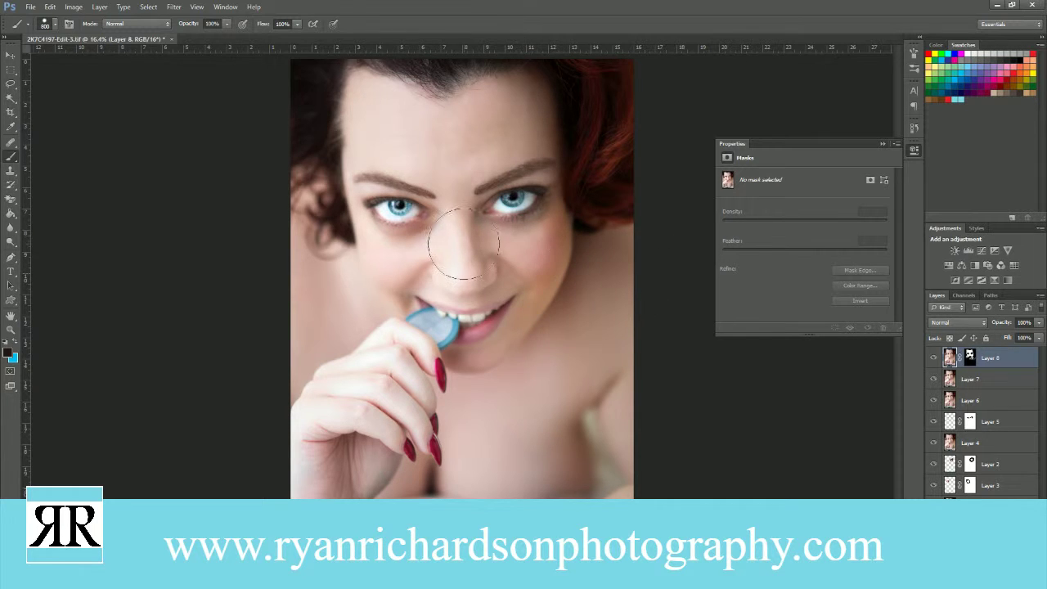
left_click(1024, 338)
type("90")
key("Return")
left_click(1023, 338)
type("70")
key("Return")
left_click(934, 359)
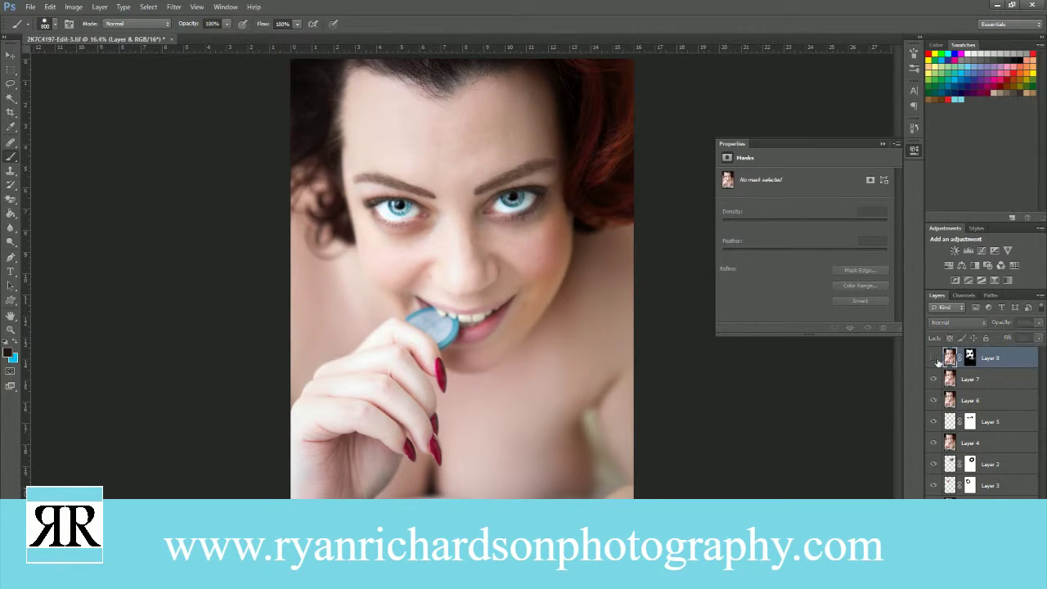
left_click(934, 358)
left_click(935, 359)
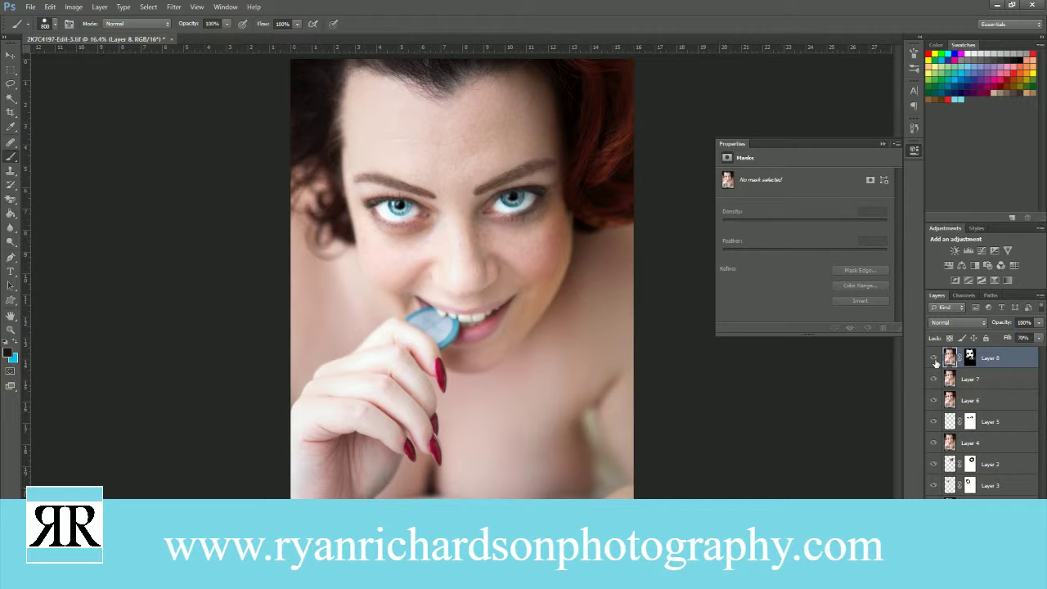
- Target Layer 8's mask and set a black brush to 10% opacity
left_click(970, 357)
key("bracketleft")
key("bracketleft")
key("bracketleft")
key("bracketleft")
key("bracketleft")
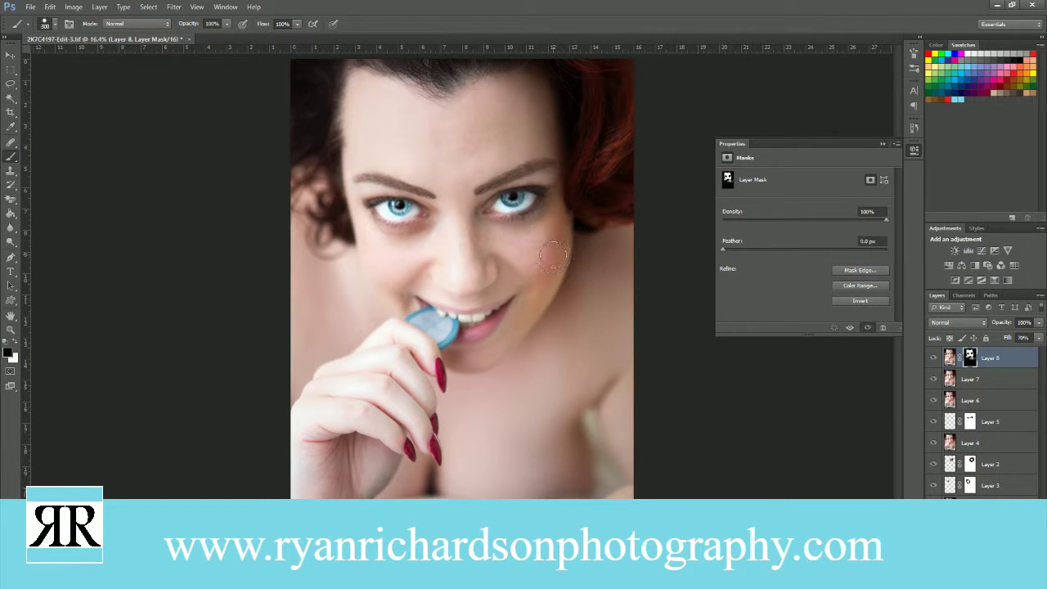
key("bracketright")
left_click(14, 342)
left_click(14, 342)
left_click(211, 23)
type("10")
key("Return")
- Enlarge the brush to 700, lightly fade the smoothing on the face in Layer 8's mask, and check the layer's effect
key("bracketright")
key("bracketright")
key("bracketright")
key("bracketright")
key("bracketright")
key("bracketright")
left_click(935, 359)
- Stamp all visible layers into a new layer above Layer 8 and activate the Burn tool
left_click(949, 357)
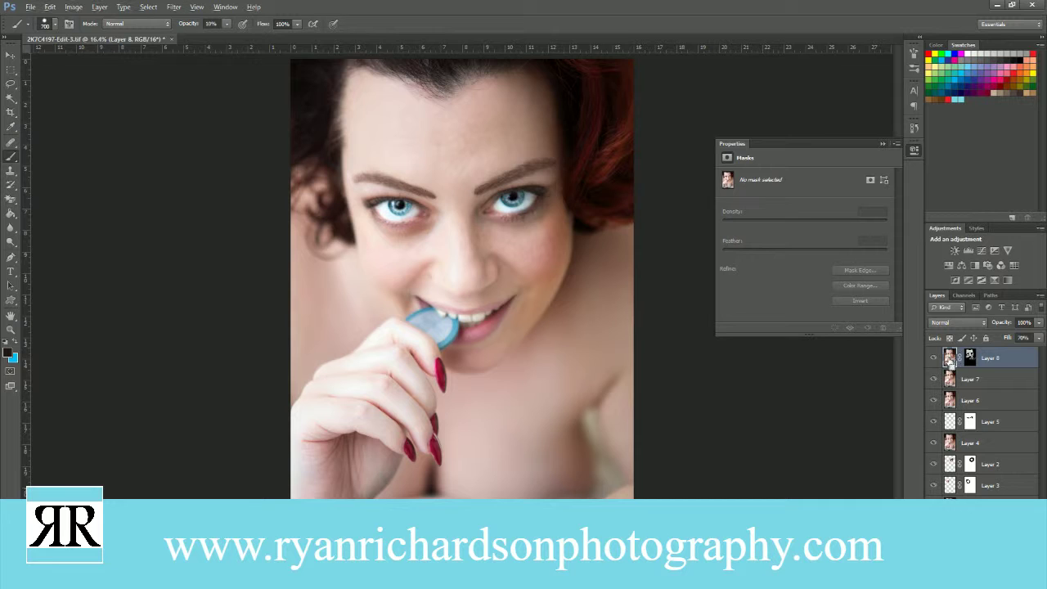
key("ctrl+shift+alt+n")
key("ctrl+shift+alt+e")
left_click_drag(11, 242, 39, 252)
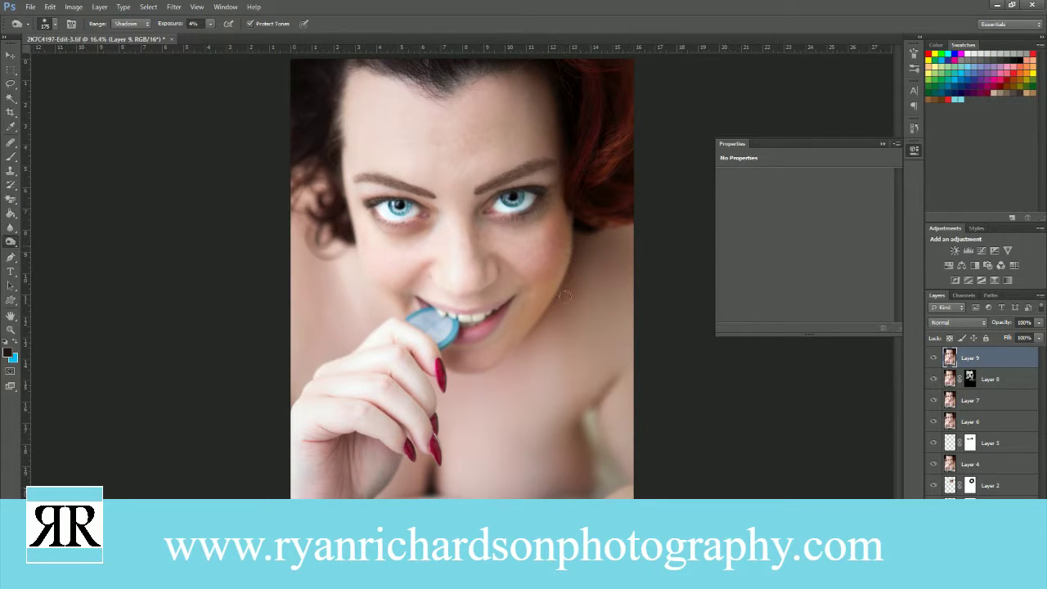
- Toggle Layer 9's visibility for comparison and hide the retouching layers beneath it
left_click(932, 360)
left_click(932, 360)
left_click(932, 361)
left_click(933, 361)
left_click(934, 379)
left_click(933, 400)
left_click_drag(936, 427, 936, 473)
left_click(933, 486)
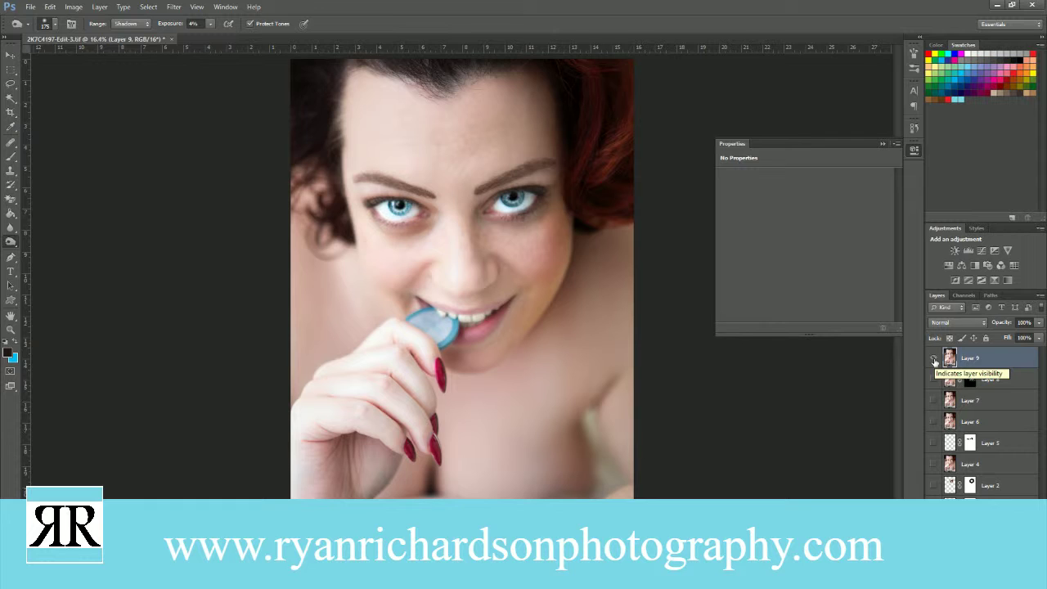
- Switch Layer 9 off and on repeatedly to compare the original and retouched portrait, and fit the whole image in view
left_click(935, 360)
left_click(934, 360)
left_click(934, 361)
left_click(934, 361)
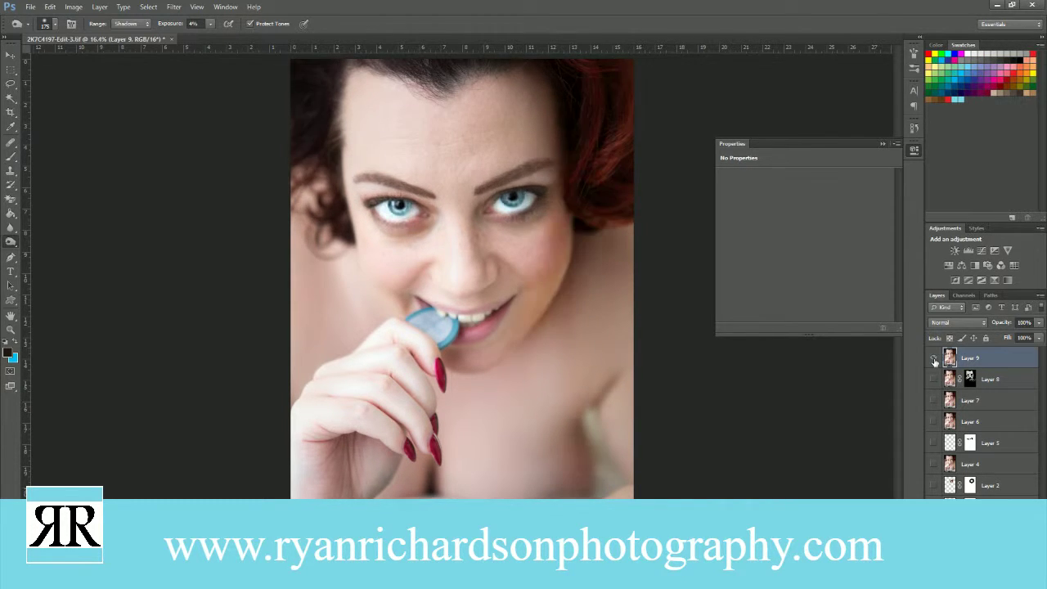
left_click(934, 361)
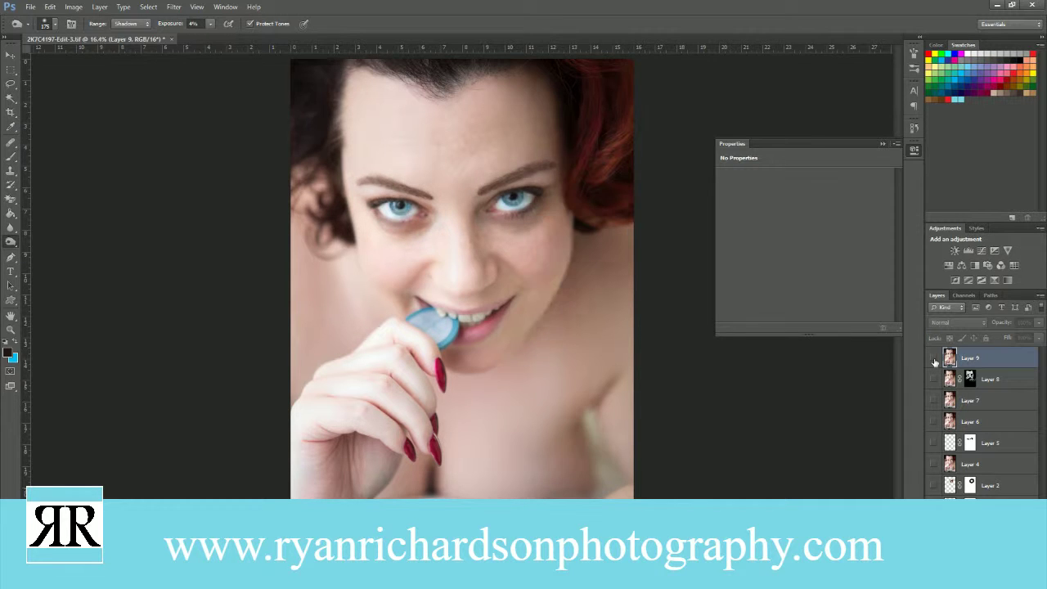
left_click(935, 361)
left_click(934, 361)
left_click(934, 361)
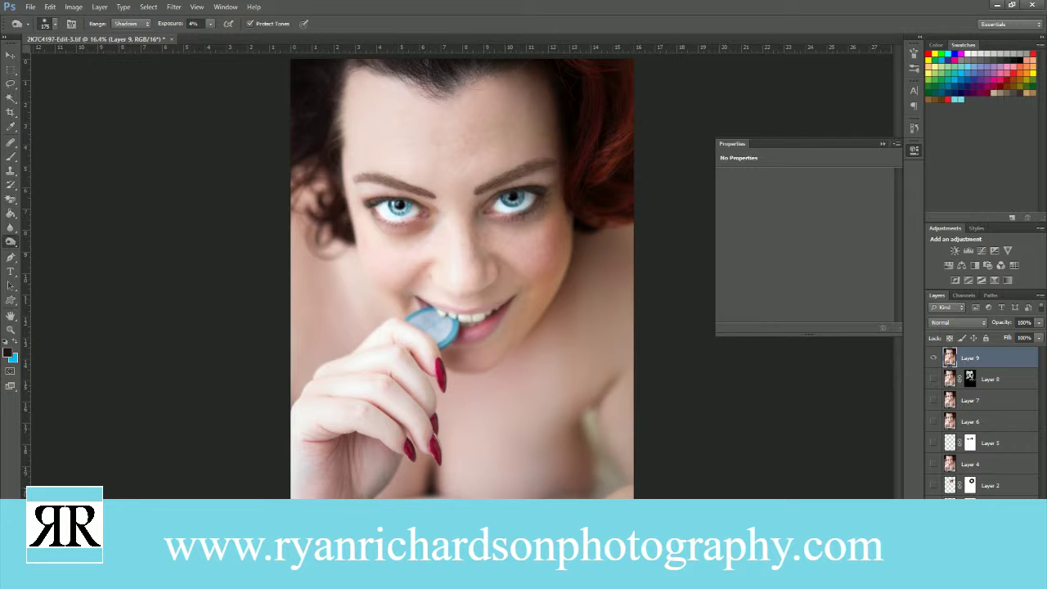
key("z")
right_click(363, 239)
left_click(372, 244)
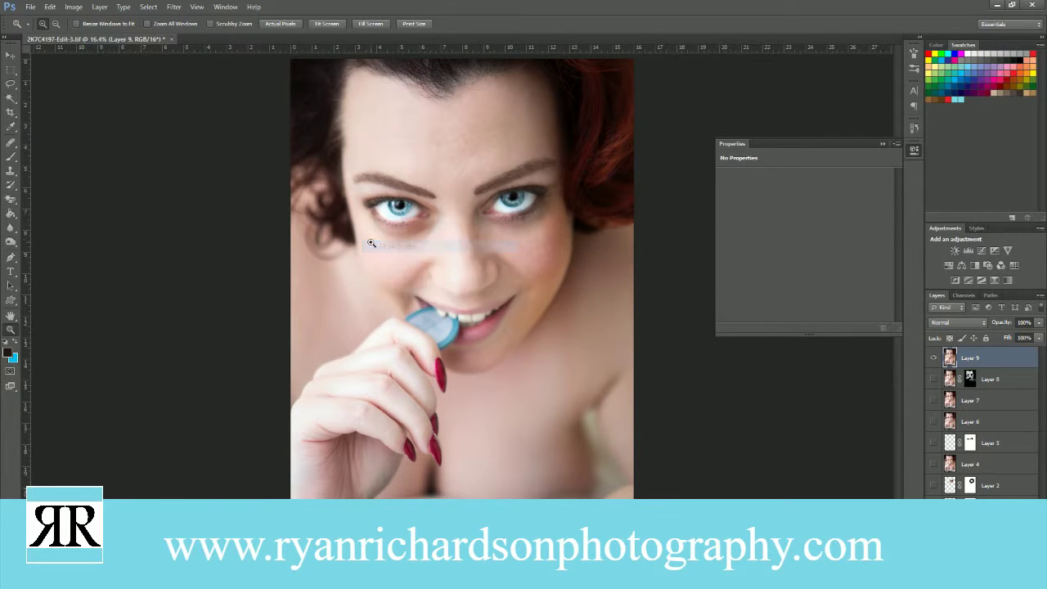